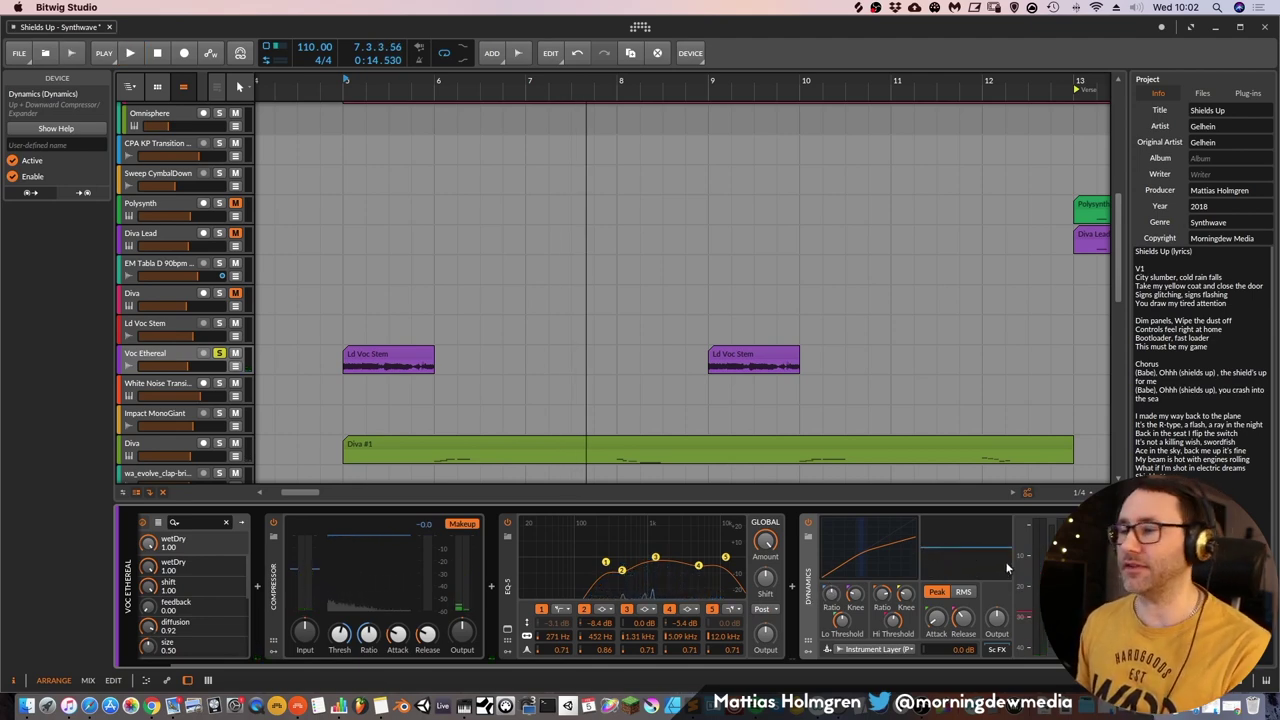
Browse the sidechain source options of Voc Ethereal's Dynamics device, including the Drum Machine chains, without choosing a new source
{"action": "left_click", "coordinate": [906, 649]}
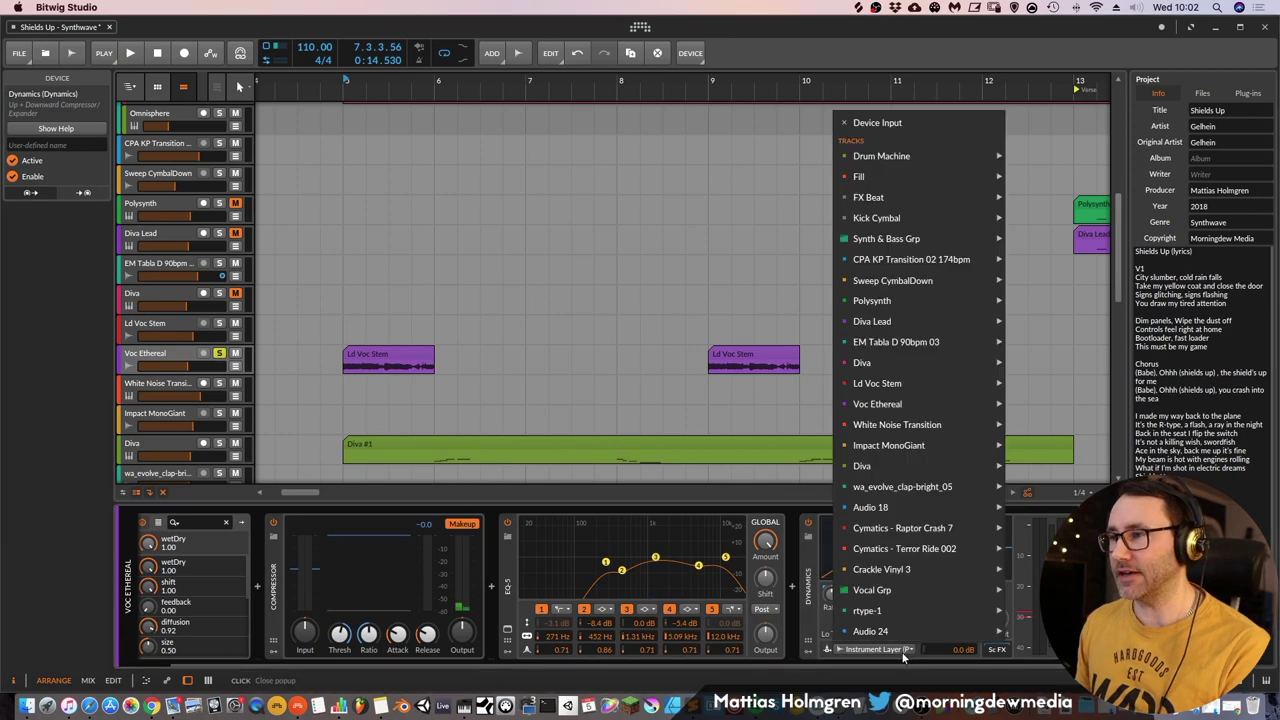
{"action": "left_click", "coordinate": [822, 628]}
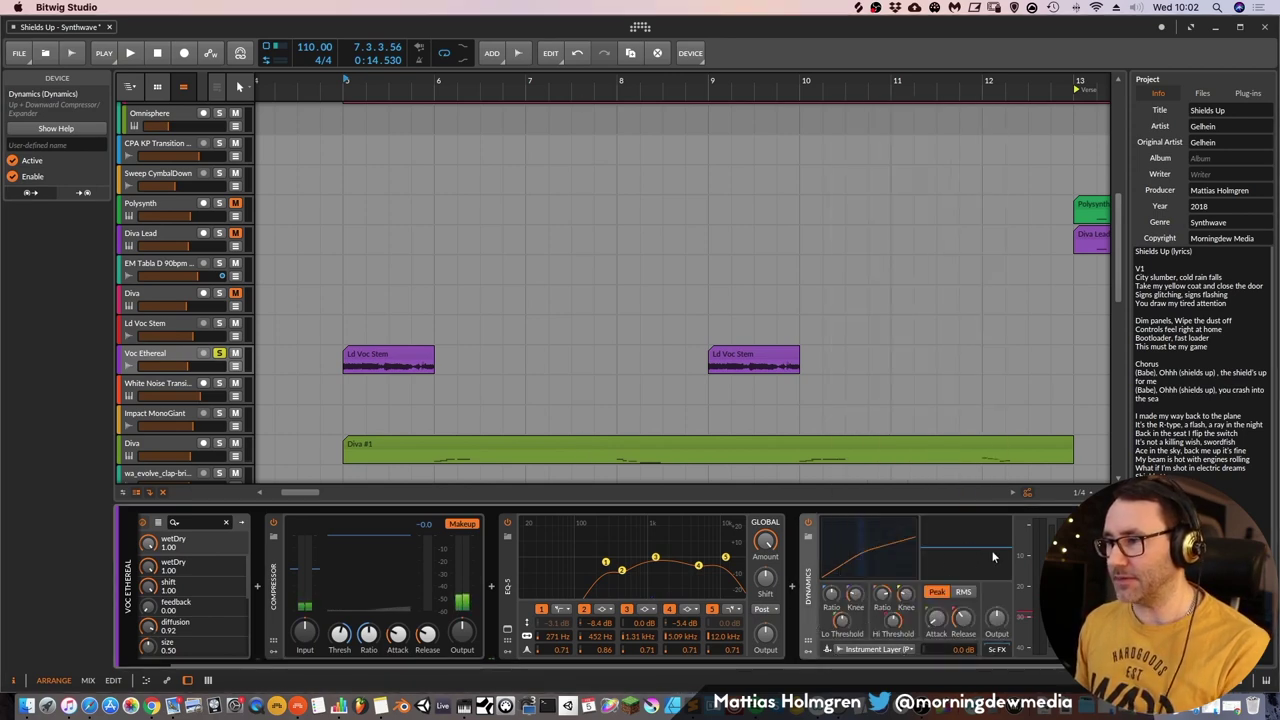
{"action": "left_click", "coordinate": [882, 651]}
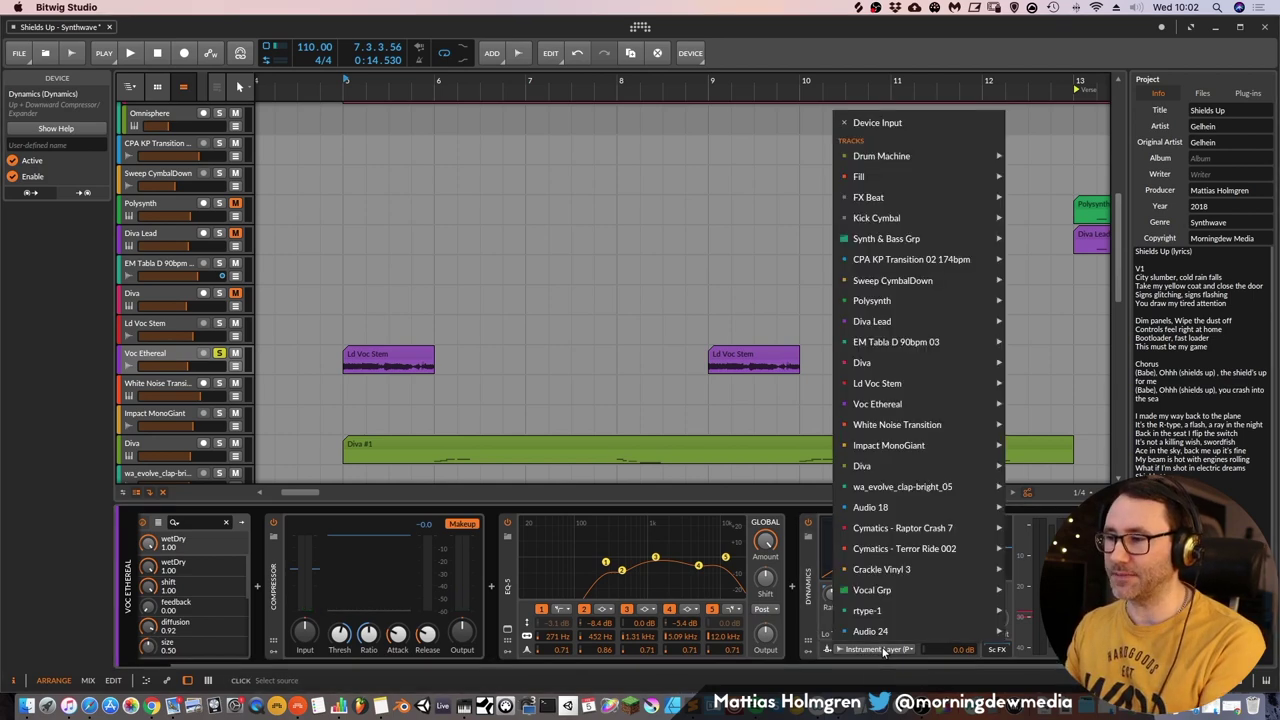
{"action": "left_click", "coordinate": [818, 620]}
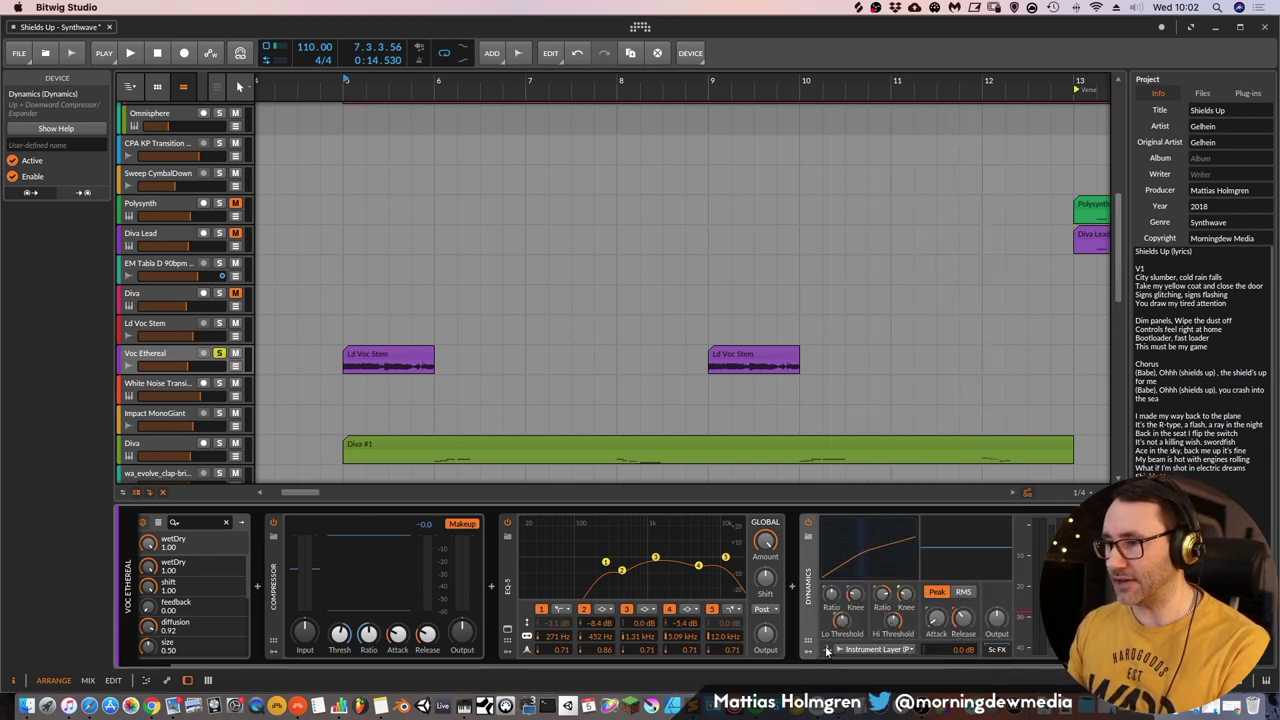
{"action": "left_click", "coordinate": [912, 650]}
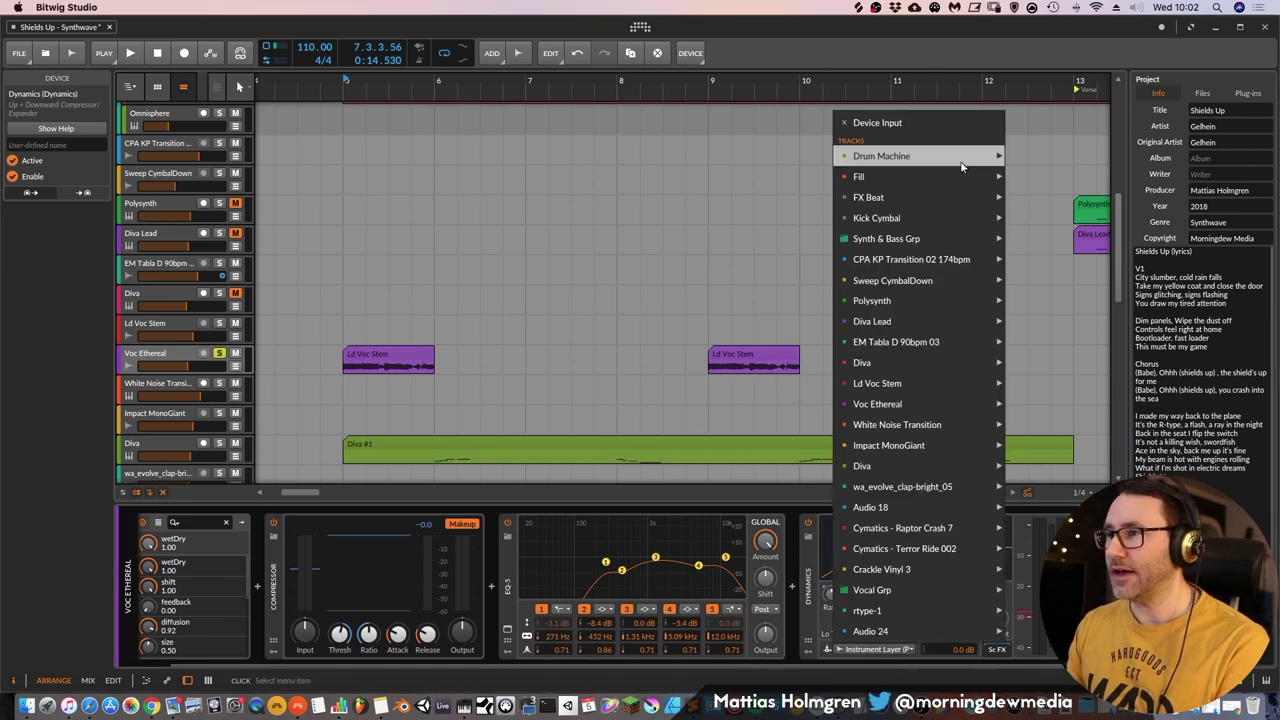
{"action": "mouse_move", "coordinate": [957, 161]}
{"action": "mouse_move", "coordinate": [1060, 233]}
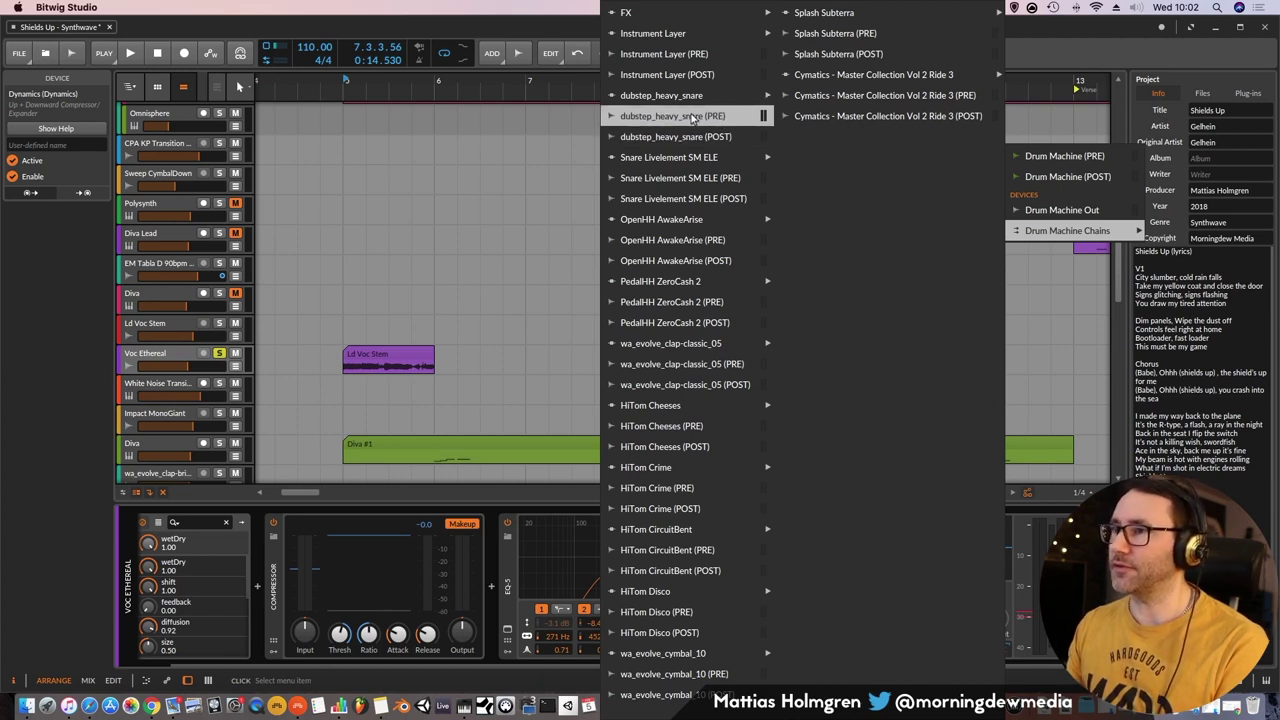
{"action": "left_click", "coordinate": [1085, 33]}
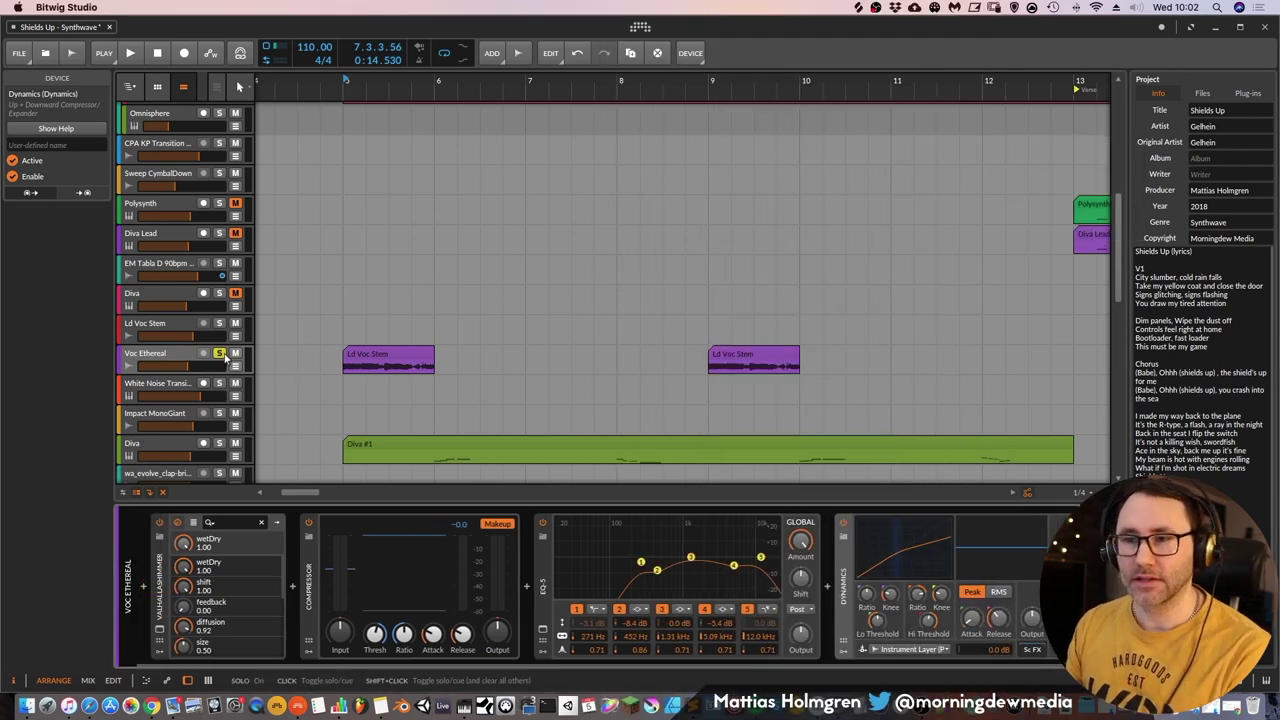
Solo the Arp track instead of Voc Ethereal and play it from bar 5, comparing it with the solo off and on
{"action": "scroll", "coordinate": [394, 193], "scroll_direction": "up", "scroll_amount": 8}
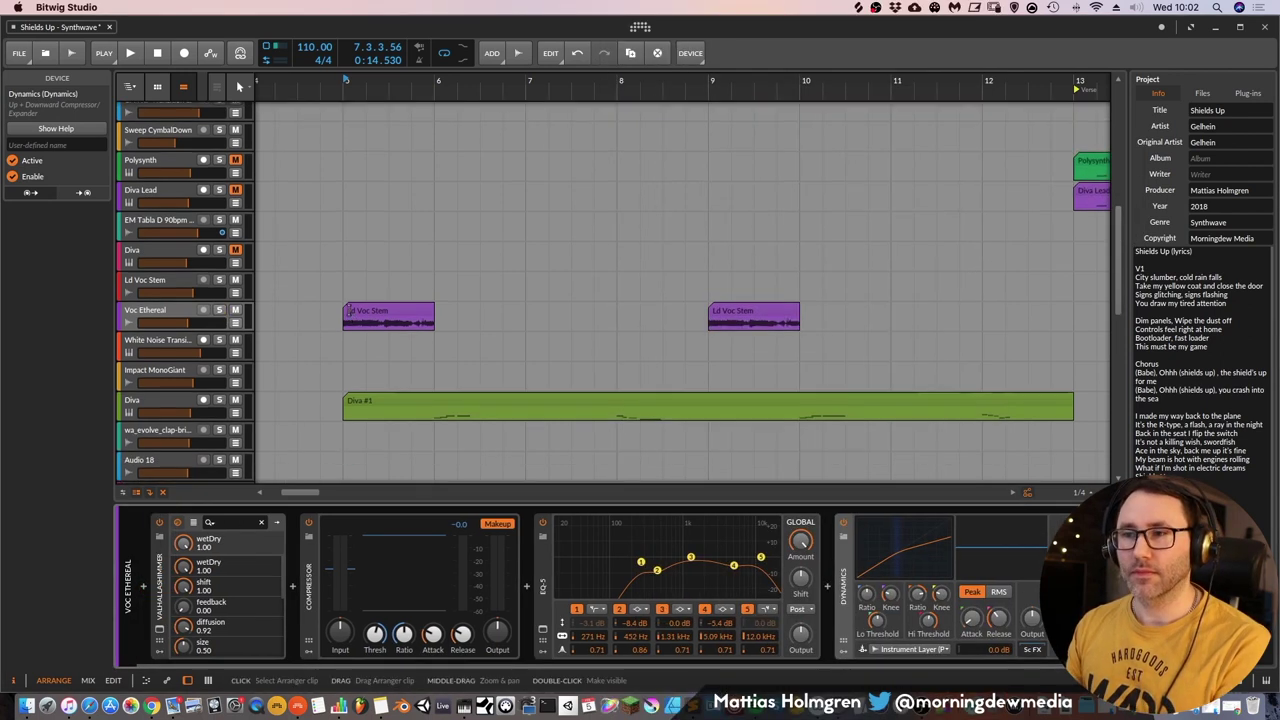
{"action": "scroll", "coordinate": [394, 193], "scroll_direction": "up", "scroll_amount": 4}
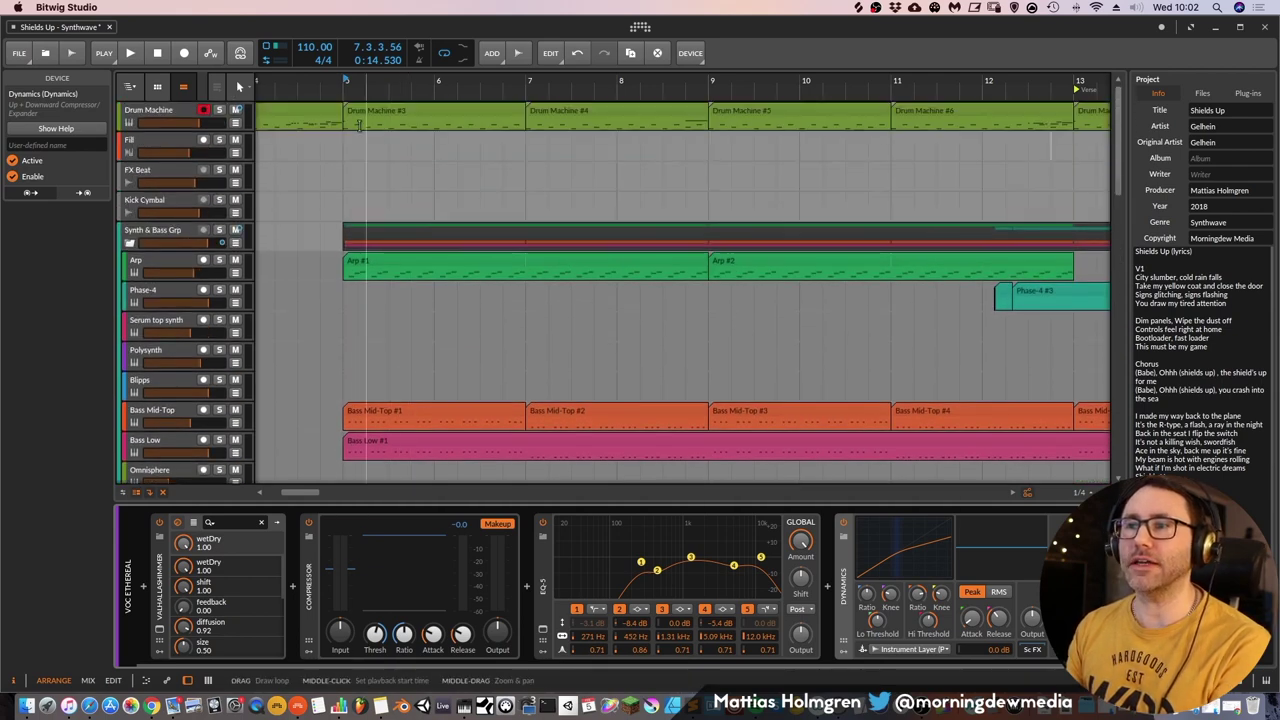
{"action": "left_click_drag", "start_coordinate": [400, 79], "coordinate": [420, 114]}
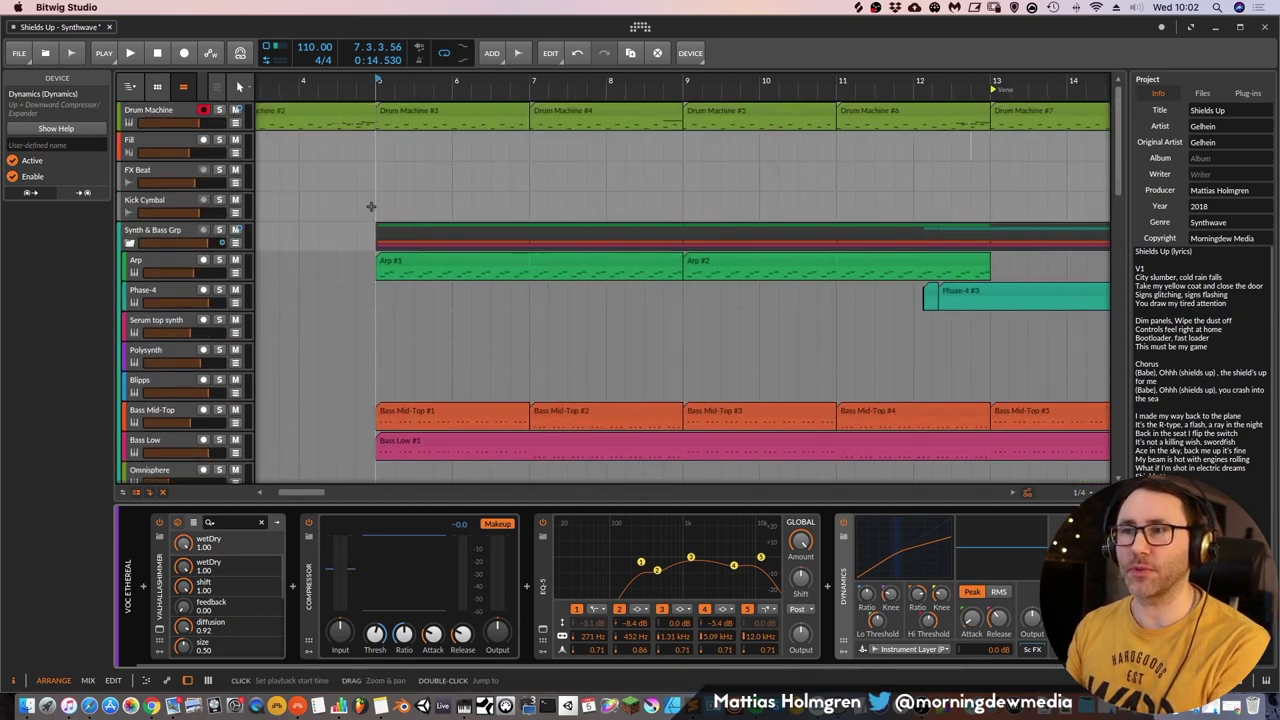
{"action": "left_click", "coordinate": [219, 260]}
{"action": "key", "text": "space"}
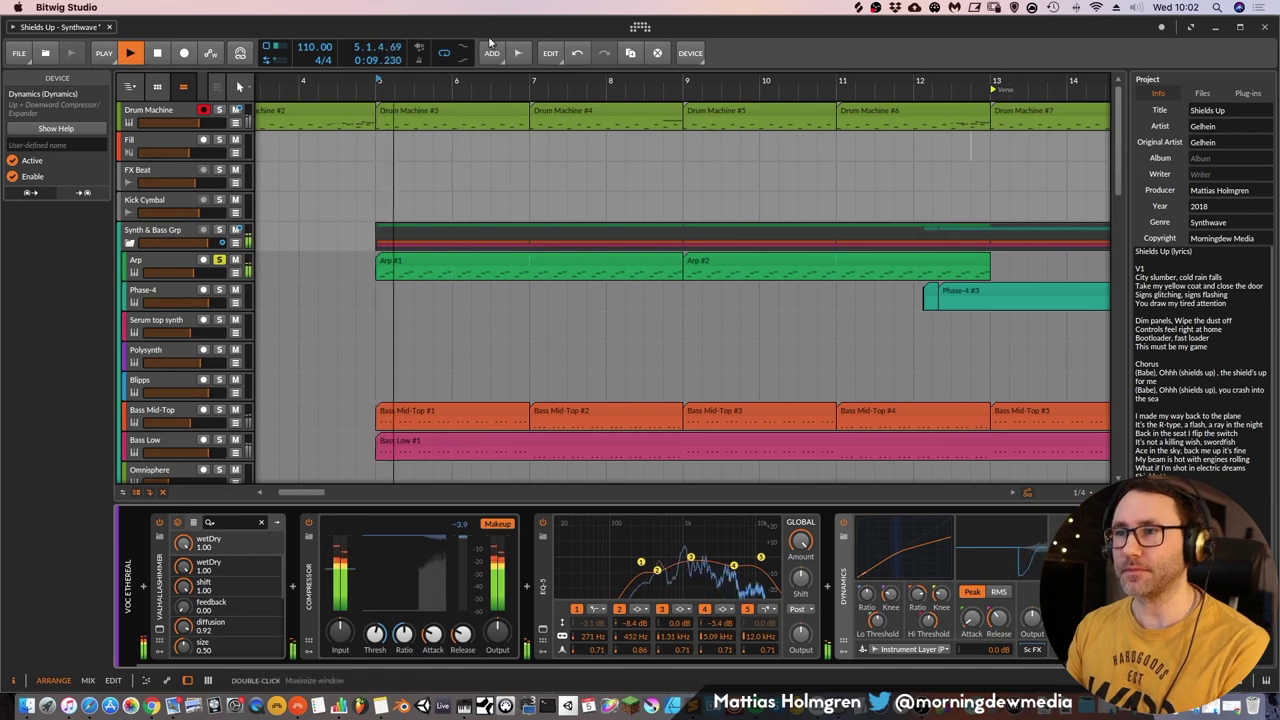
{"action": "key", "text": "minus"}
{"action": "left_click", "coordinate": [152, 266]}
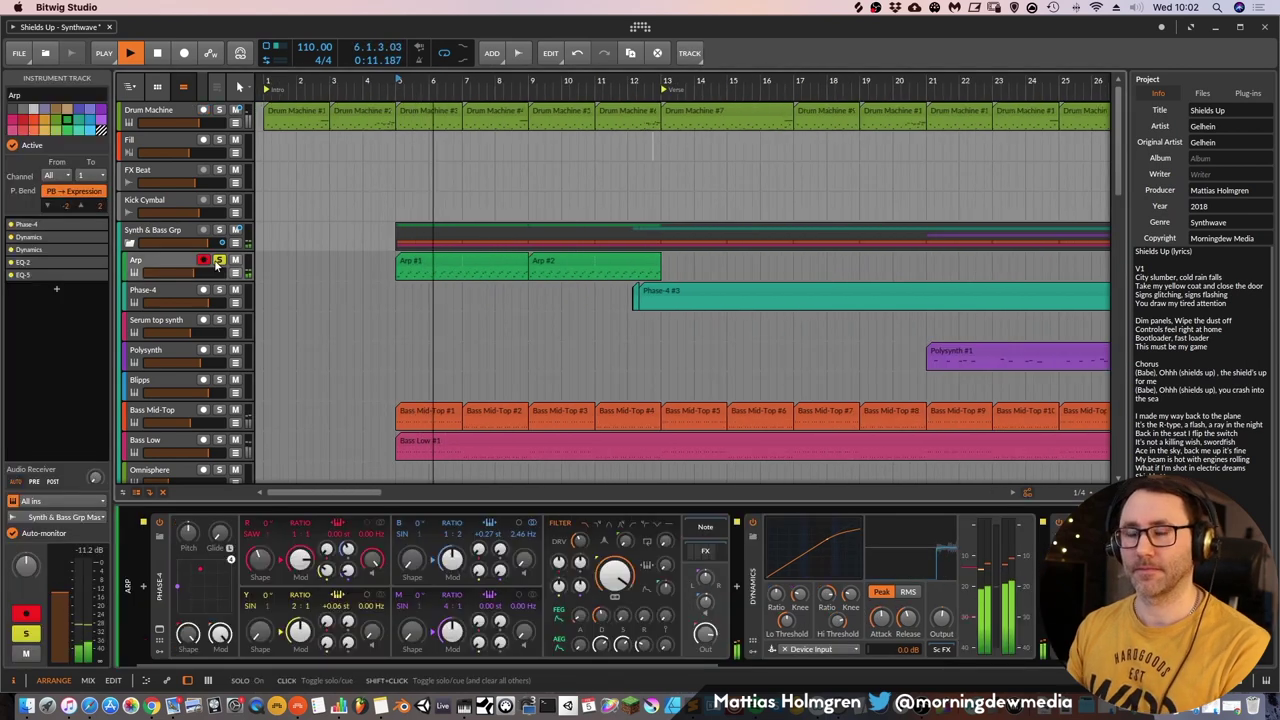
{"action": "left_click", "coordinate": [219, 260]}
{"action": "left_click", "coordinate": [219, 260]}
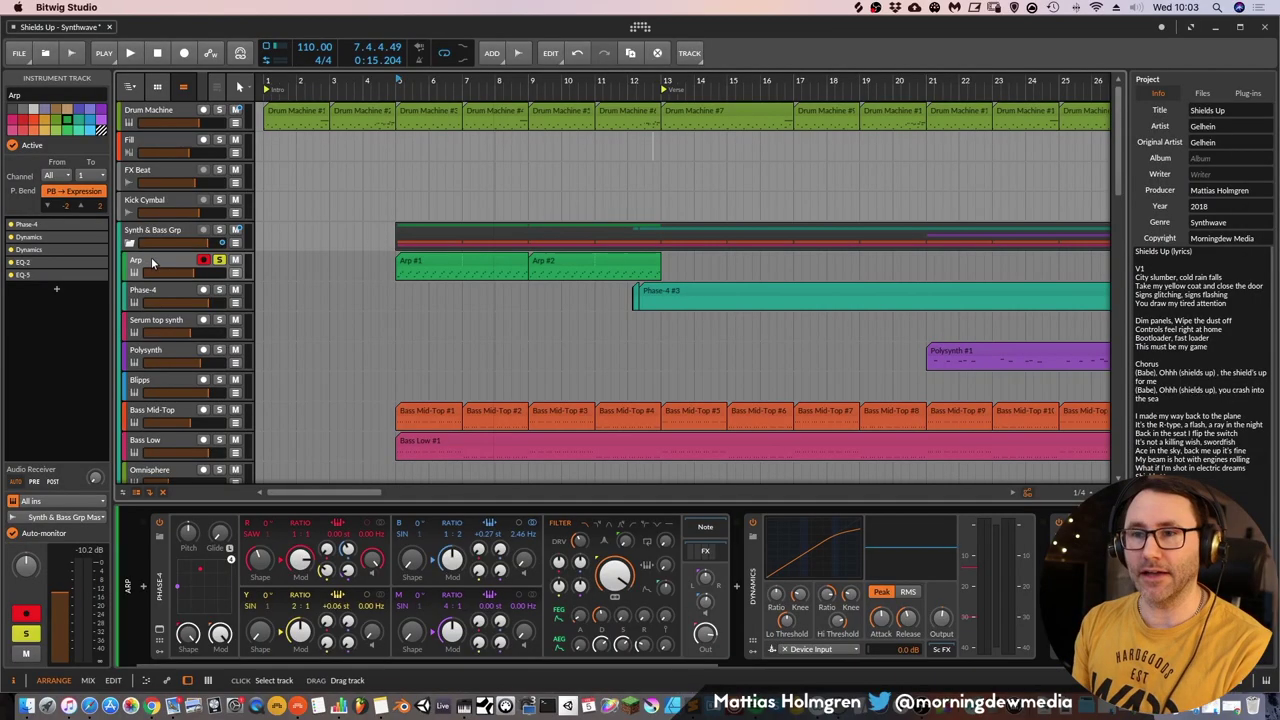
Inspect the sidechain source of the second Dynamics device on the Arp track and the EQ devices after it
{"action": "left_click_drag", "start_coordinate": [331, 661], "coordinate": [617, 664]}
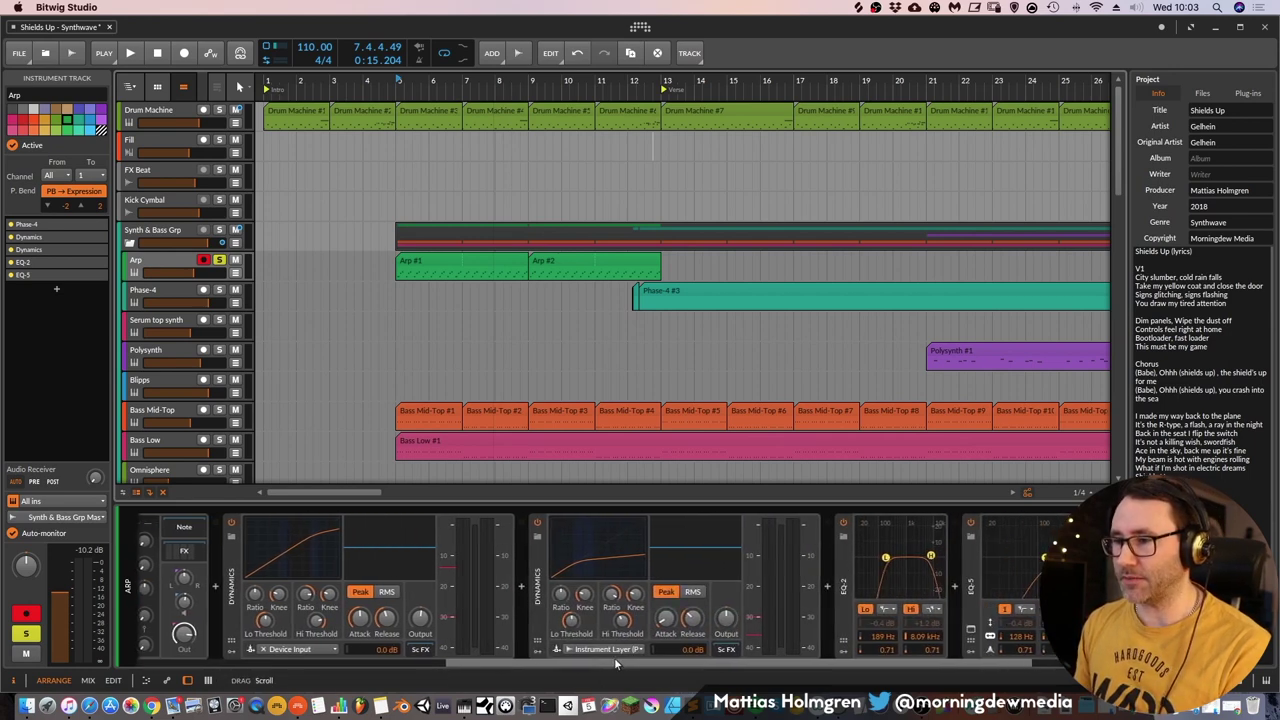
{"action": "left_click", "coordinate": [633, 650]}
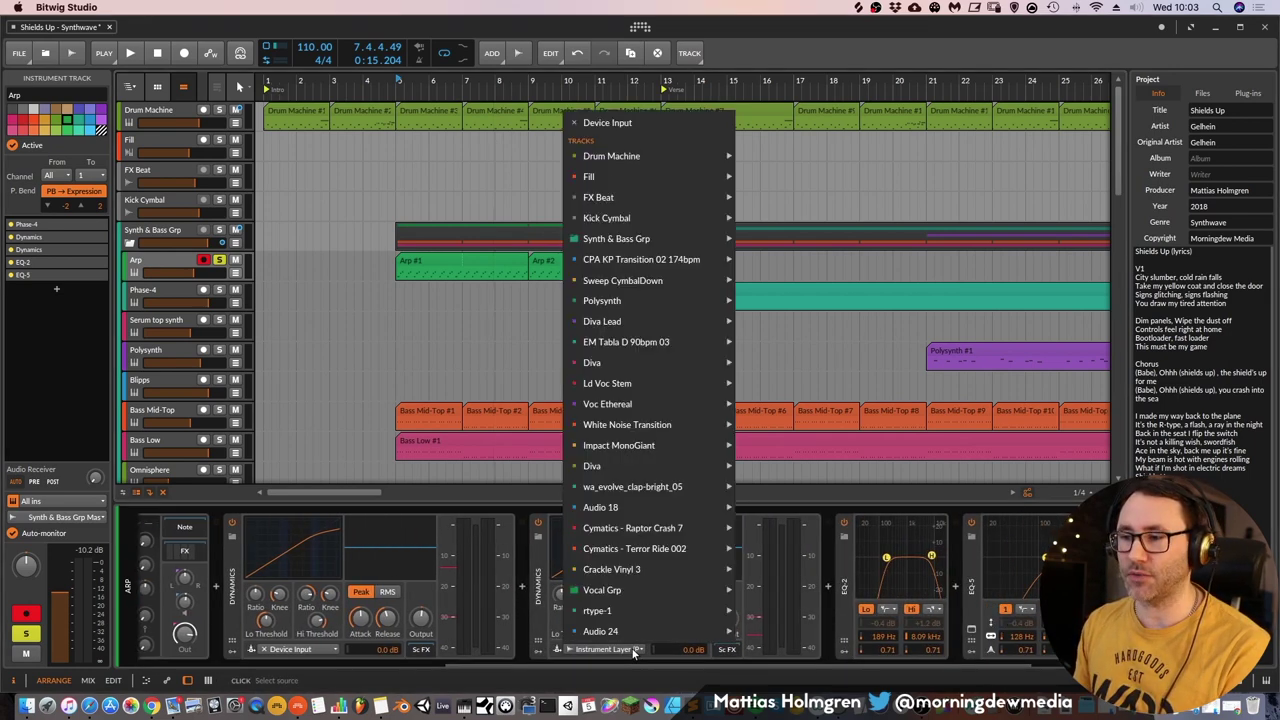
{"action": "left_click", "coordinate": [633, 656]}
{"action": "left_click_drag", "start_coordinate": [732, 666], "coordinate": [888, 658]}
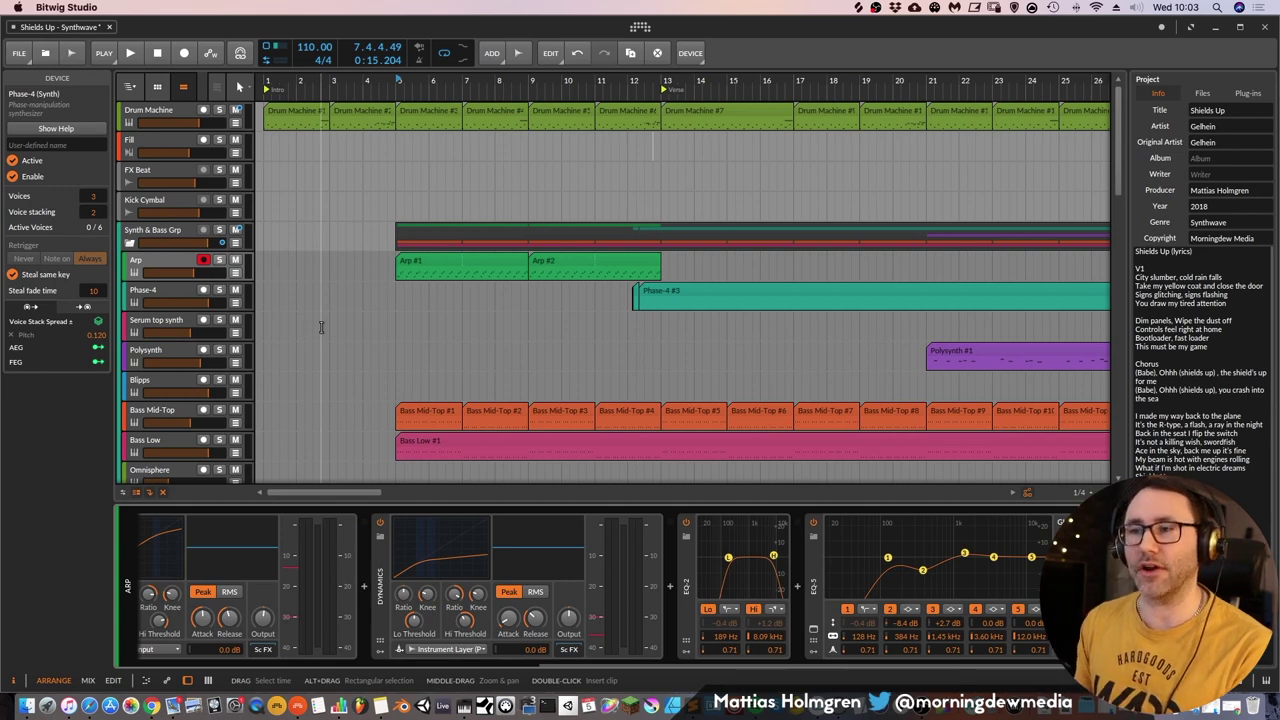
Mute the four Bass Mid-Top clips between bars 13 and 21, at the start of the verse
{"action": "left_click", "coordinate": [175, 414]}
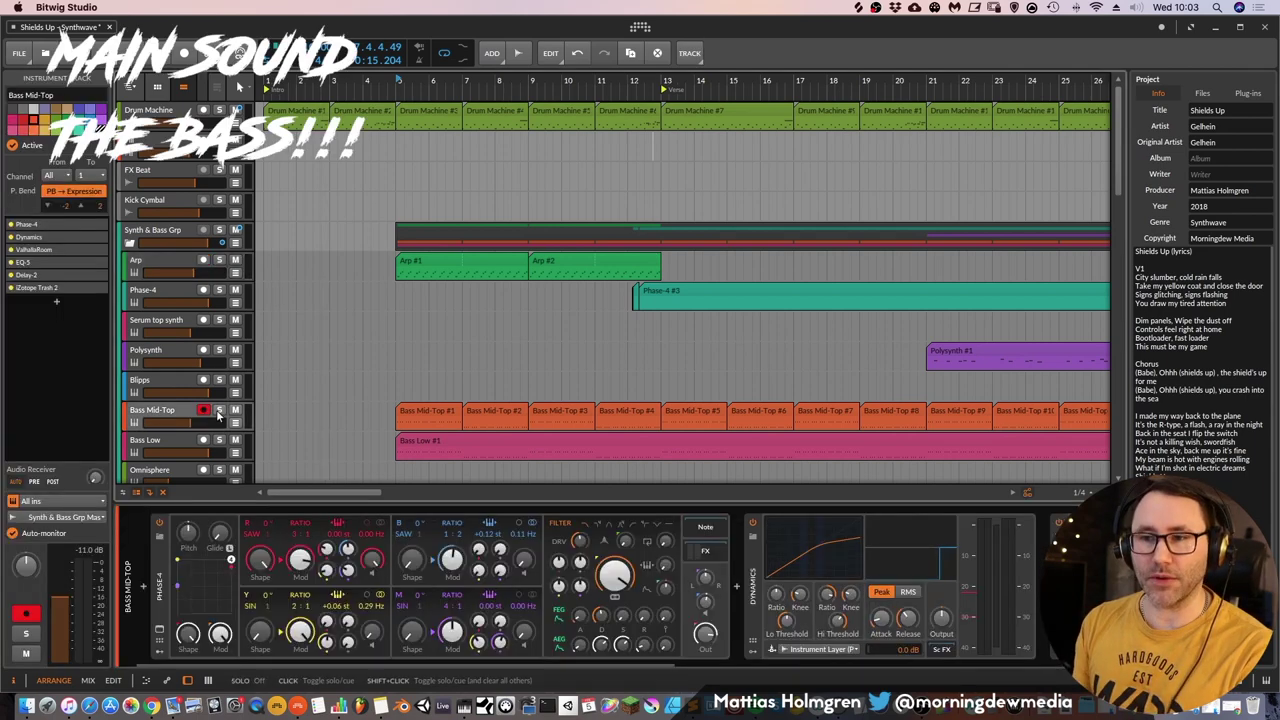
{"action": "scroll", "coordinate": [503, 315], "scroll_direction": "down", "scroll_amount": 1}
{"action": "scroll", "coordinate": [503, 315], "scroll_direction": "down", "scroll_amount": 2}
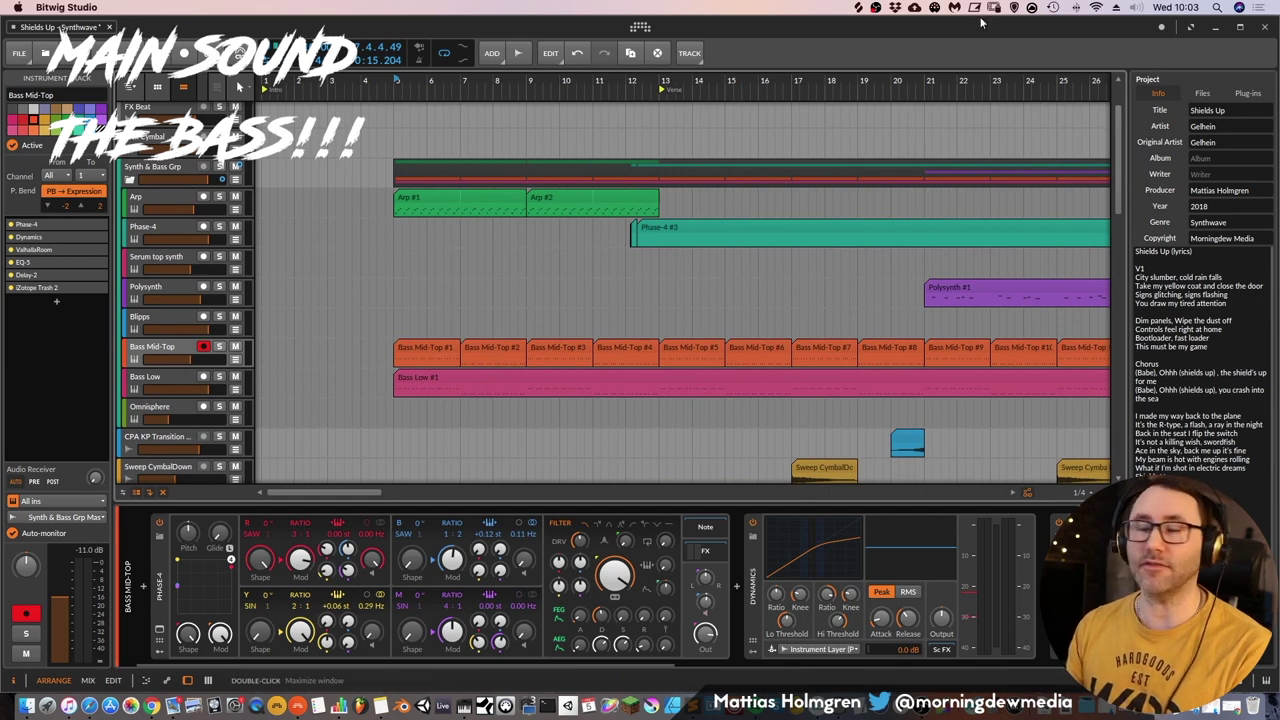
{"action": "left_click_drag", "start_coordinate": [725, 79], "coordinate": [364, 33]}
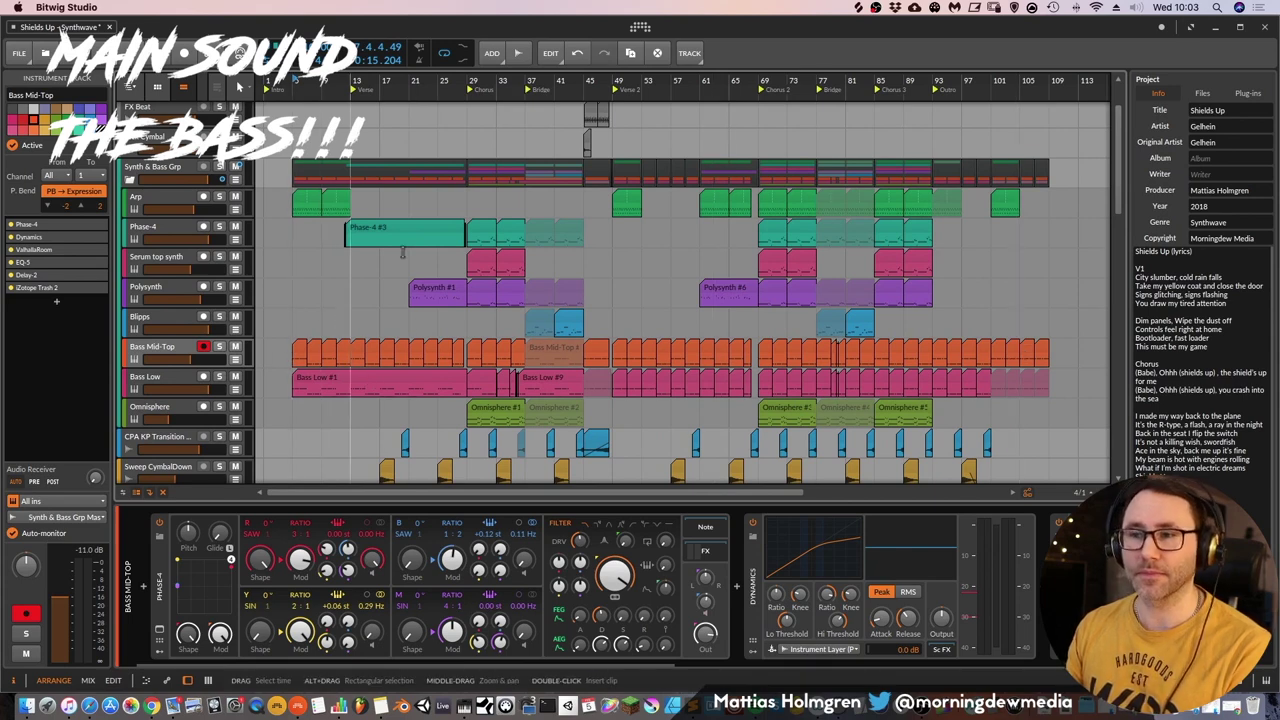
{"action": "left_click_drag", "start_coordinate": [438, 80], "coordinate": [562, 106]}
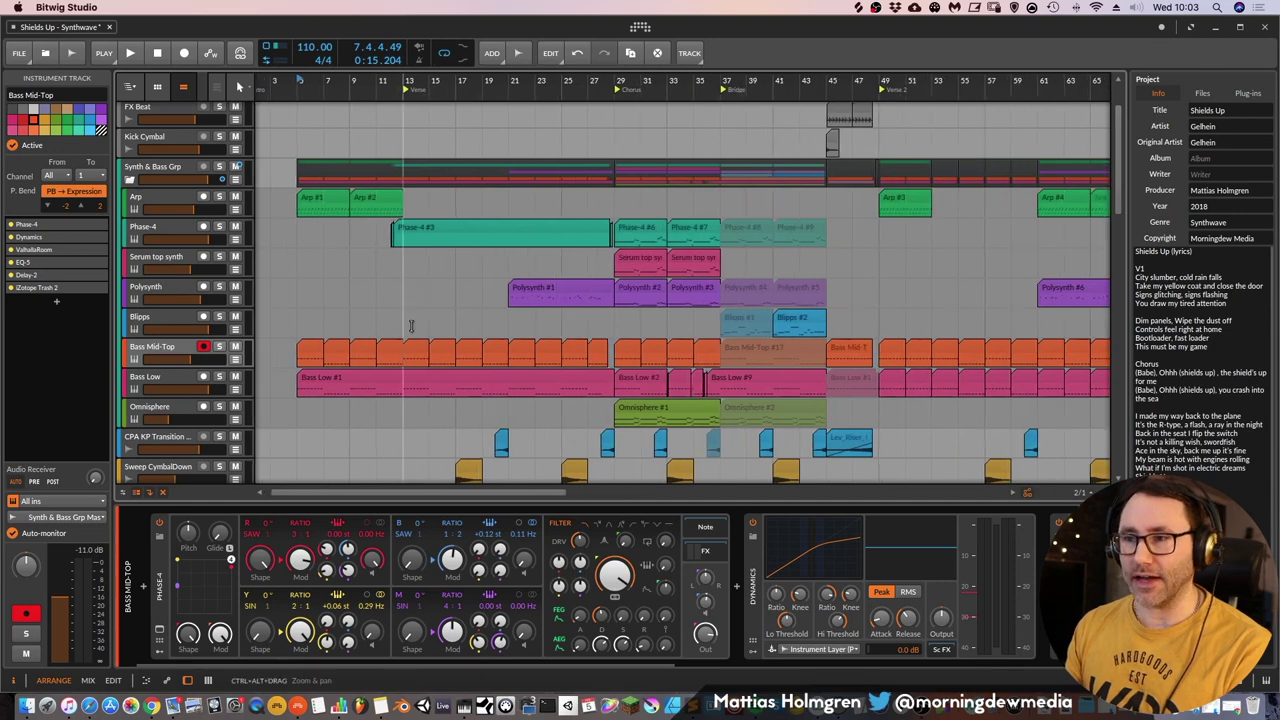
{"action": "left_click_drag", "start_coordinate": [406, 314], "coordinate": [501, 350]}
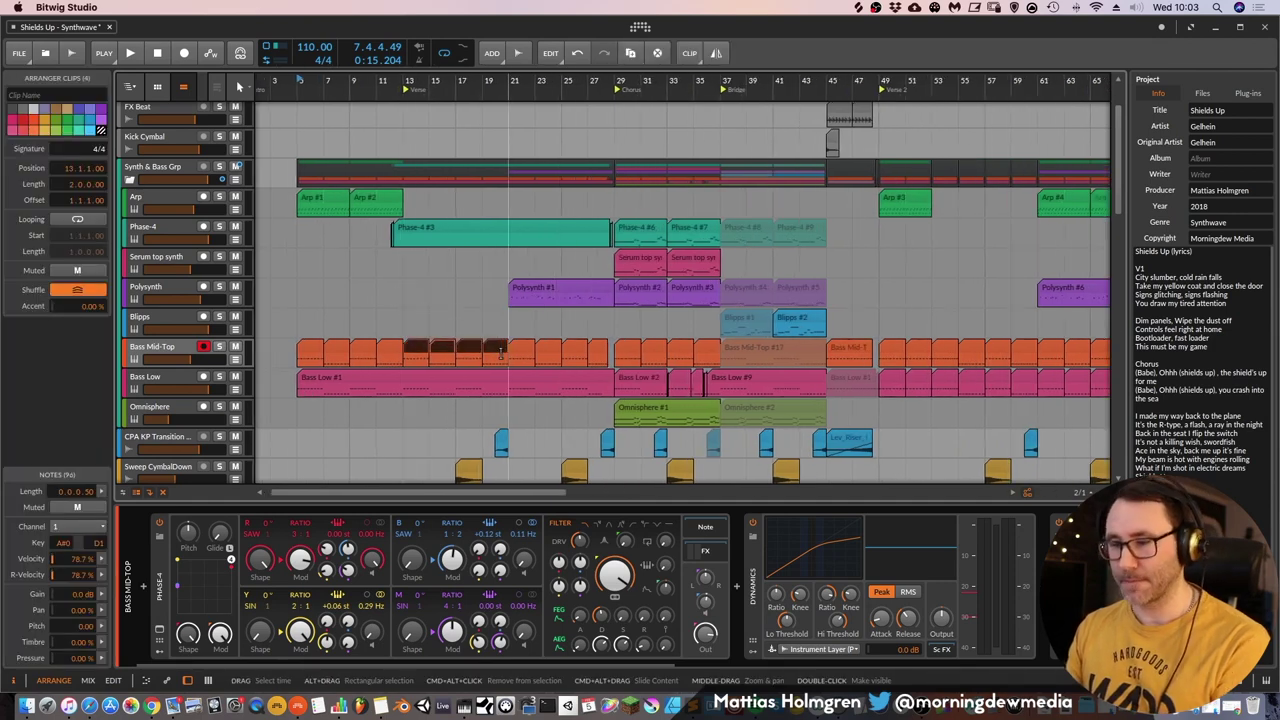
{"action": "key", "text": "alt+m"}
Toggle the mute of the four Bass Mid-Top clips from bar 13 off and on repeatedly, ending with them muted
{"action": "left_click_drag", "start_coordinate": [458, 82], "coordinate": [555, 106]}
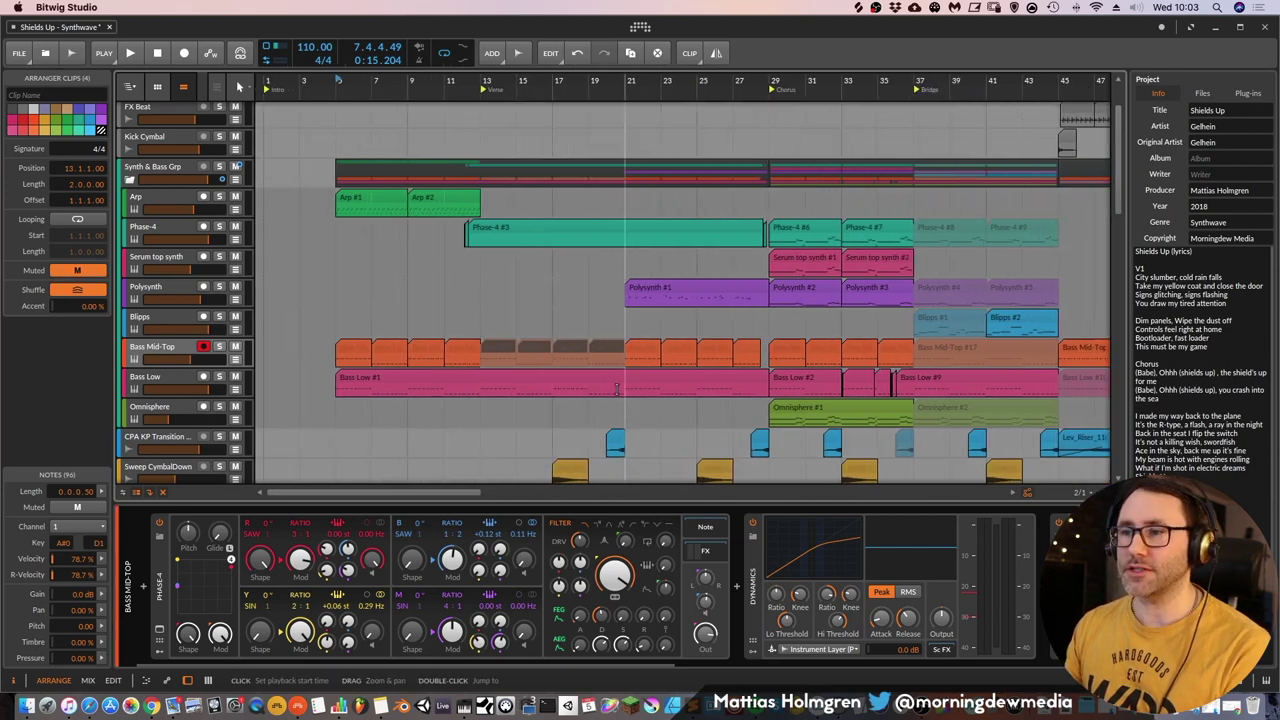
{"action": "left_click_drag", "start_coordinate": [489, 316], "coordinate": [624, 350]}
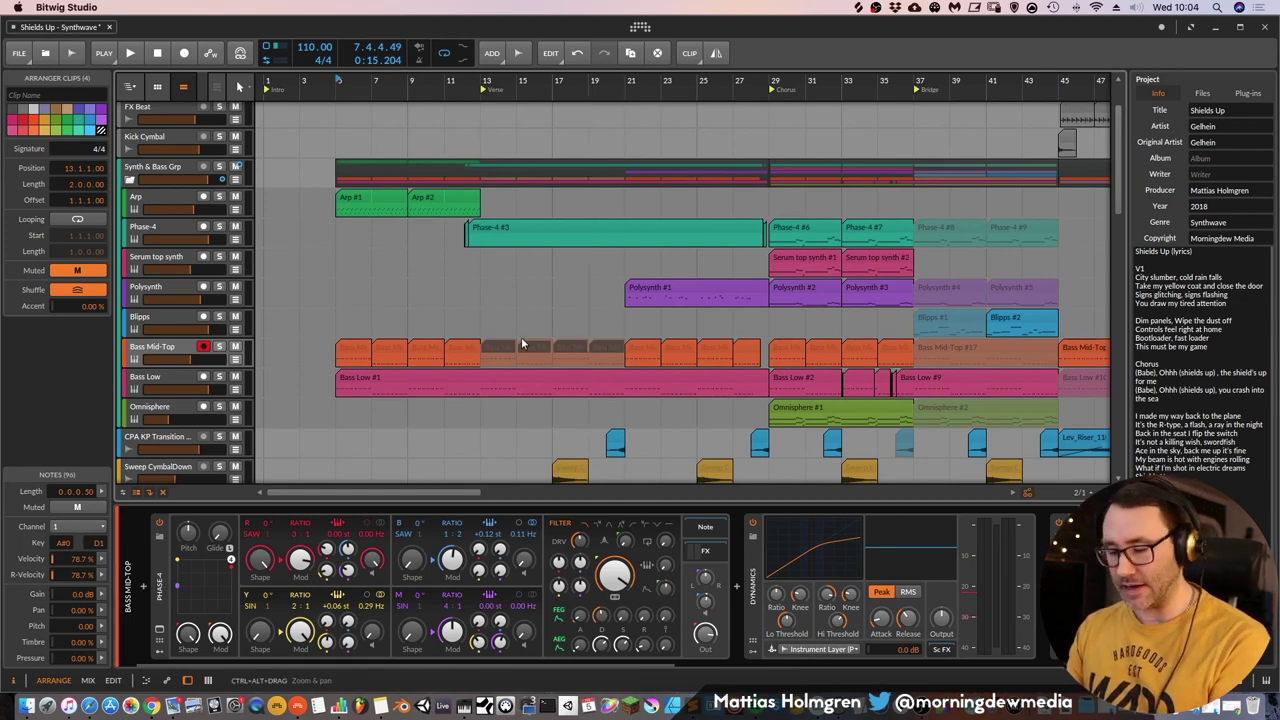
{"action": "key", "text": "alt+m"}
{"action": "key", "text": "alt+m"}
{"action": "key", "text": "alt+m"}
{"action": "key", "text": "alt+m"}
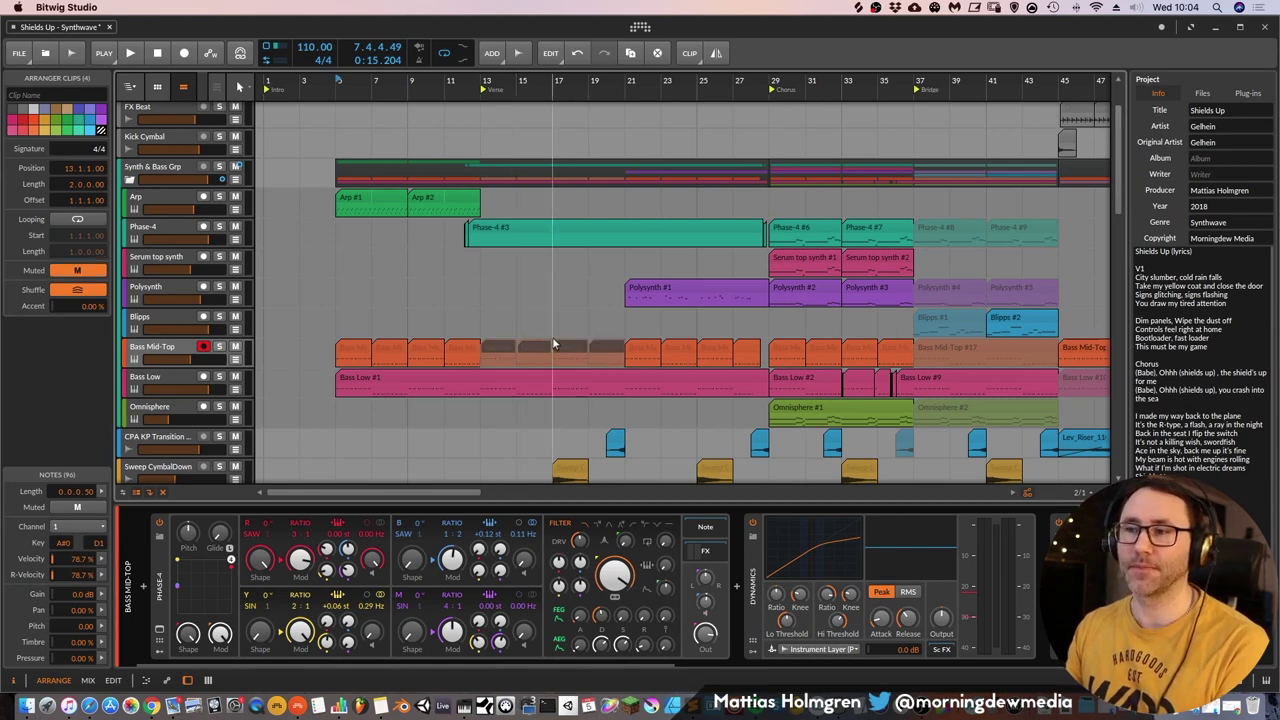
{"action": "left_click", "coordinate": [90, 272]}
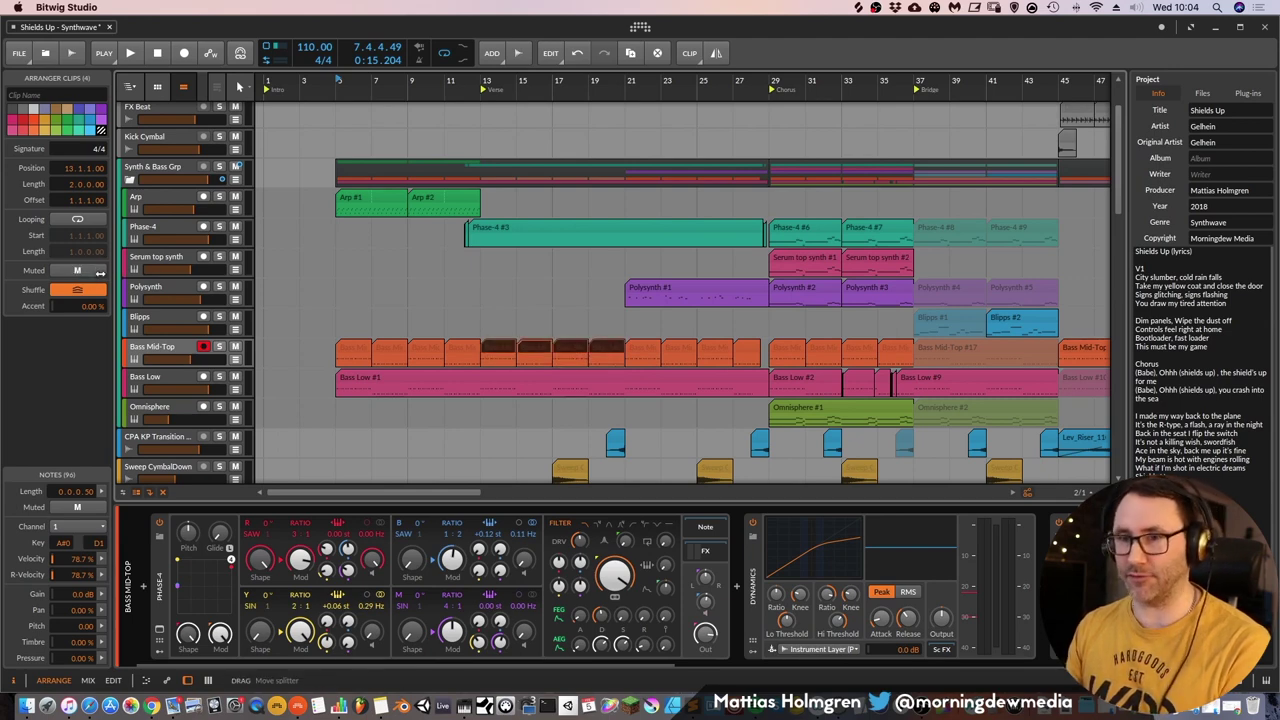
{"action": "left_click", "coordinate": [79, 272]}
{"action": "left_click", "coordinate": [79, 272]}
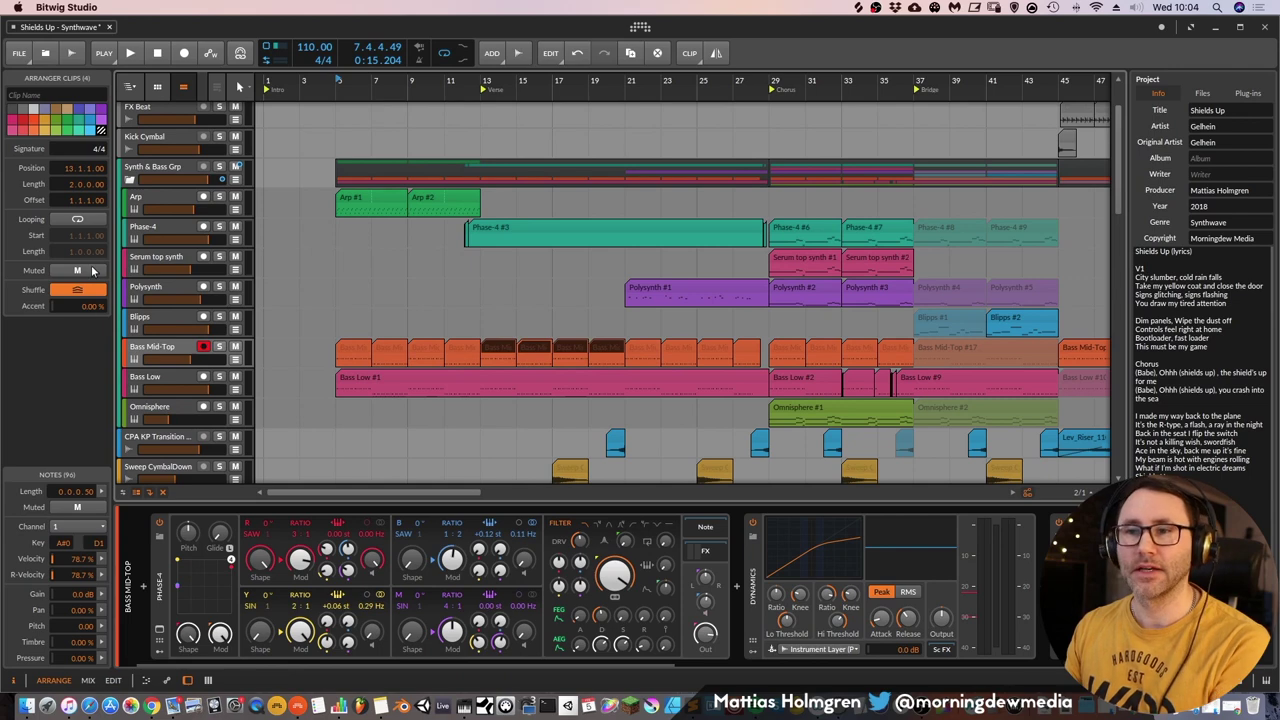
{"action": "left_click", "coordinate": [90, 271]}
Solo the Bass Mid-Top track and play it from bar 5 while viewing its device chain
{"action": "key", "text": "space"}
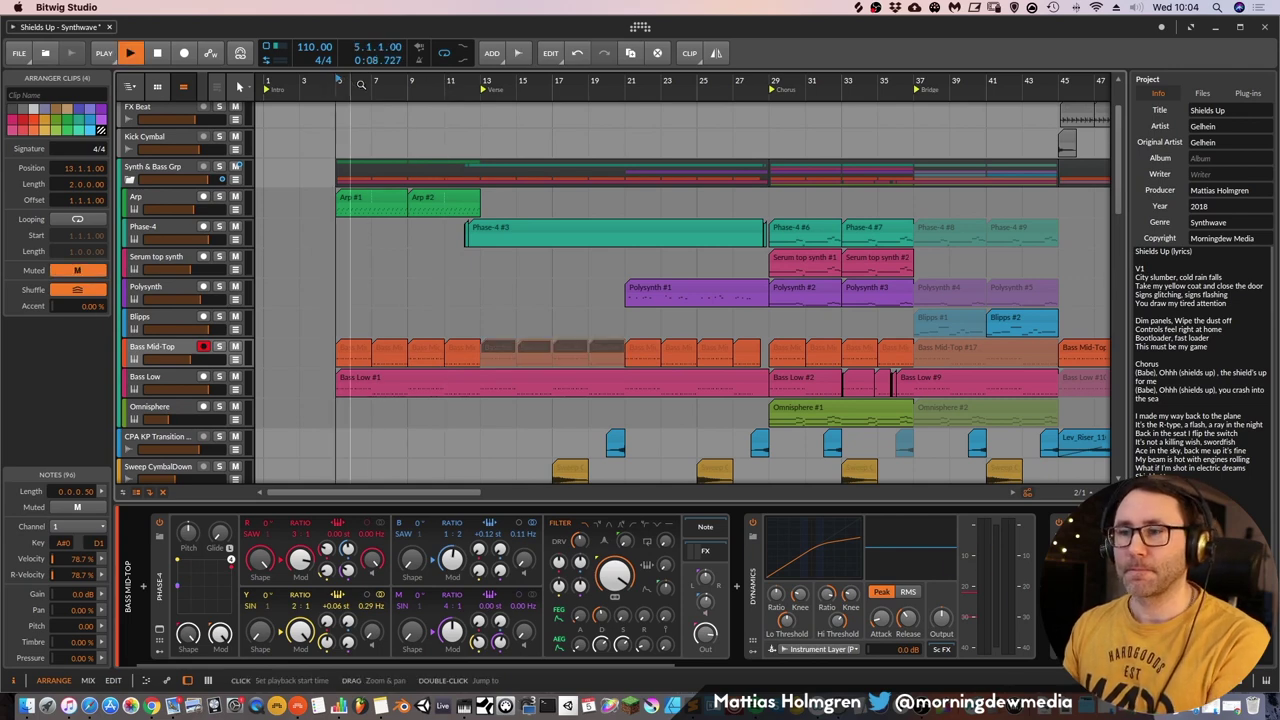
{"action": "key", "text": "space"}
{"action": "left_click", "coordinate": [177, 347]}
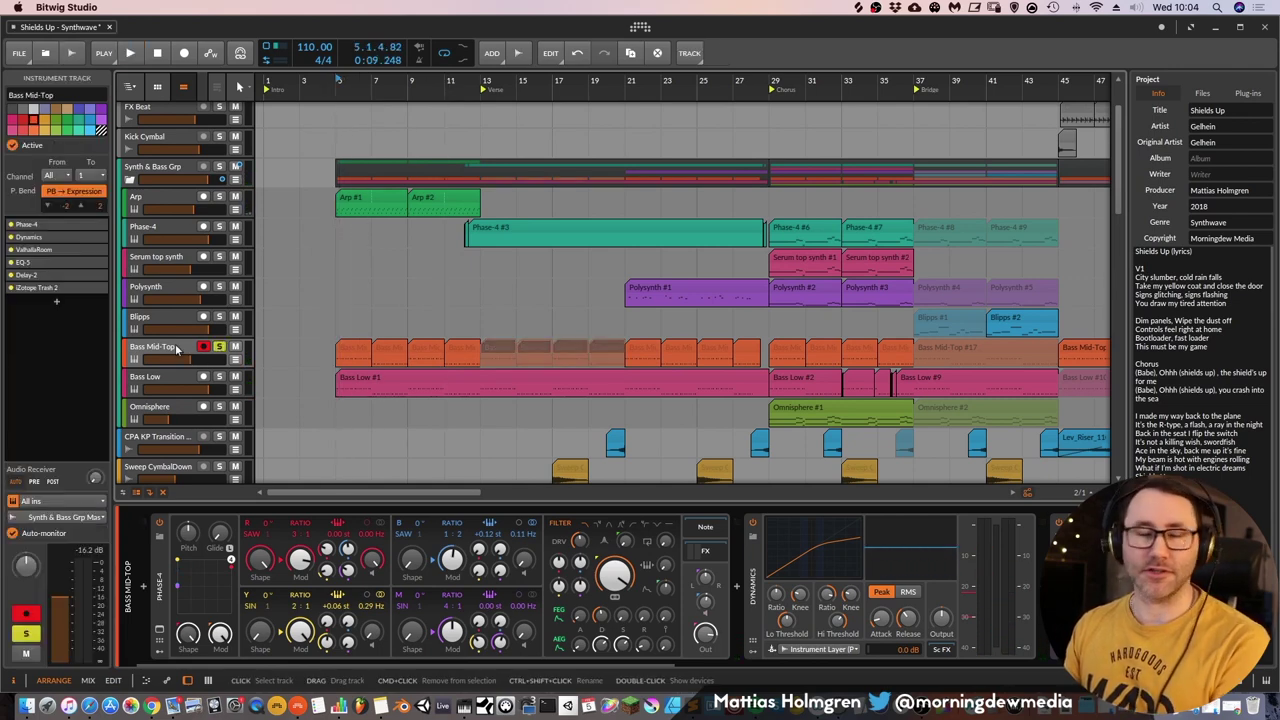
{"action": "key", "text": "space"}
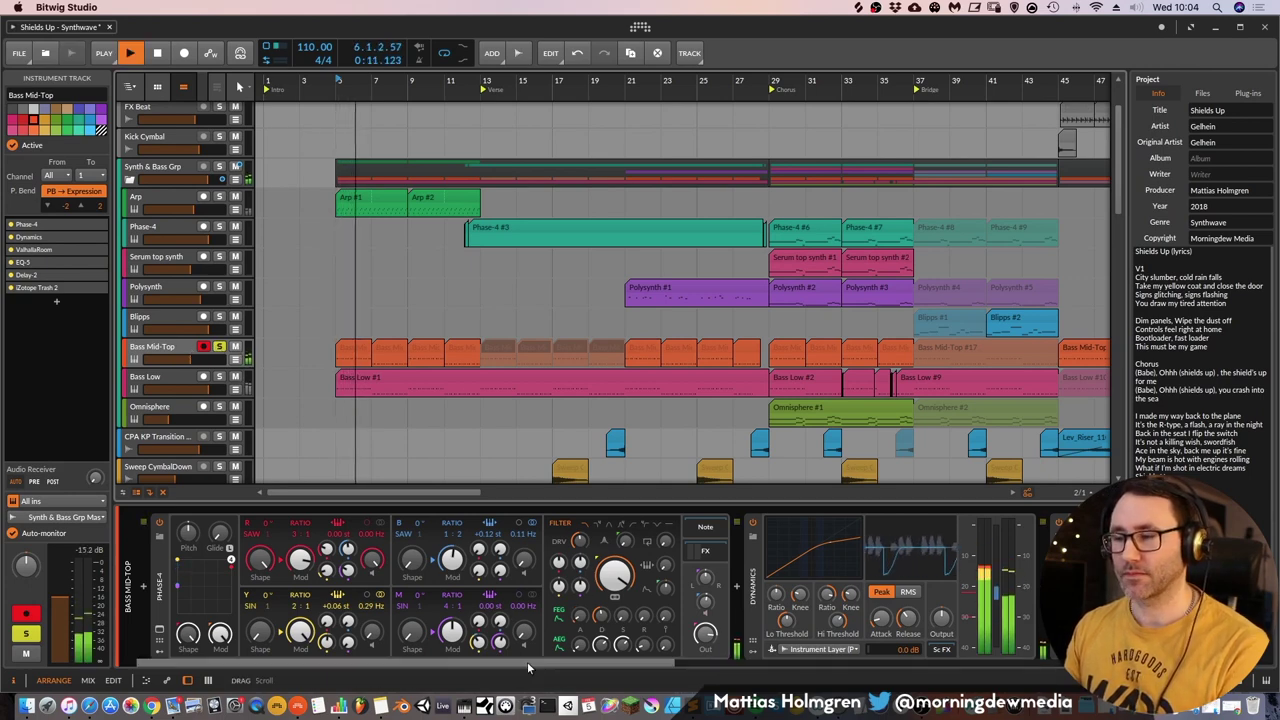
{"action": "left_click_drag", "start_coordinate": [527, 662], "coordinate": [673, 678]}
{"action": "key", "text": "space"}
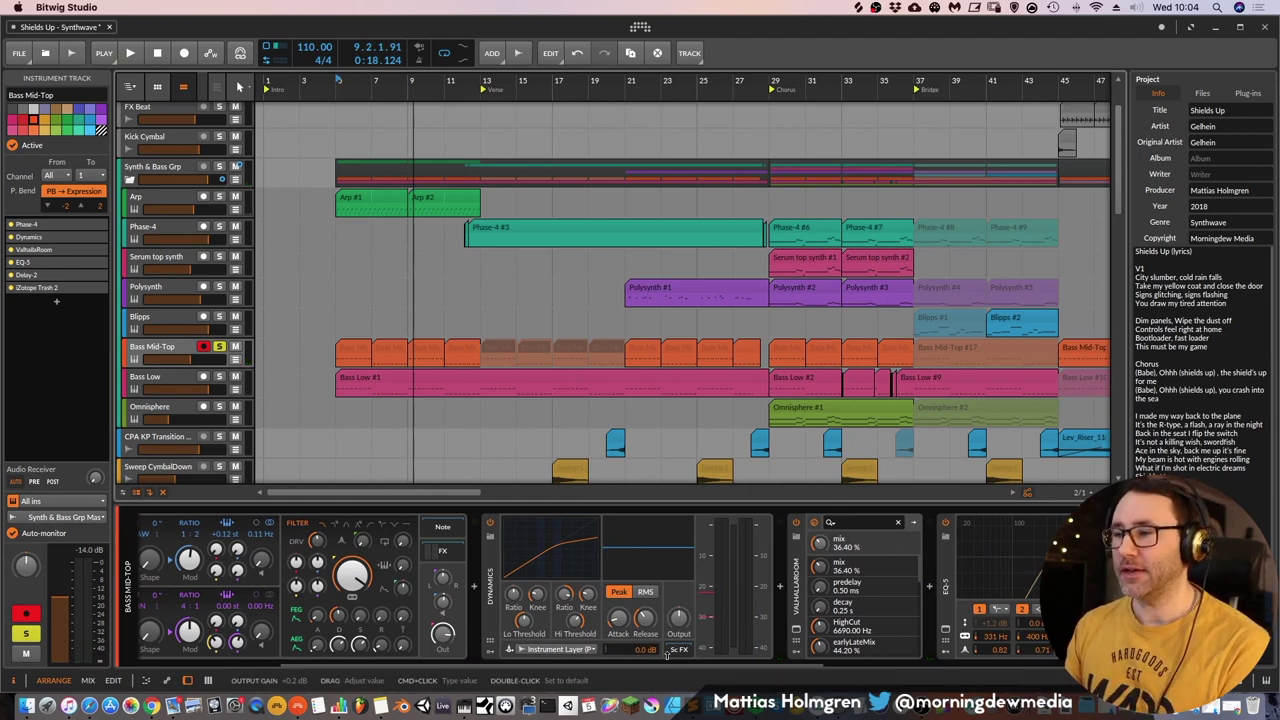
Play Bass Mid-Top from bar 5 to check its Dynamics sidechaining, and open the ValhallaRoom plug-in window
{"action": "left_click_drag", "start_coordinate": [496, 668], "coordinate": [364, 675]}
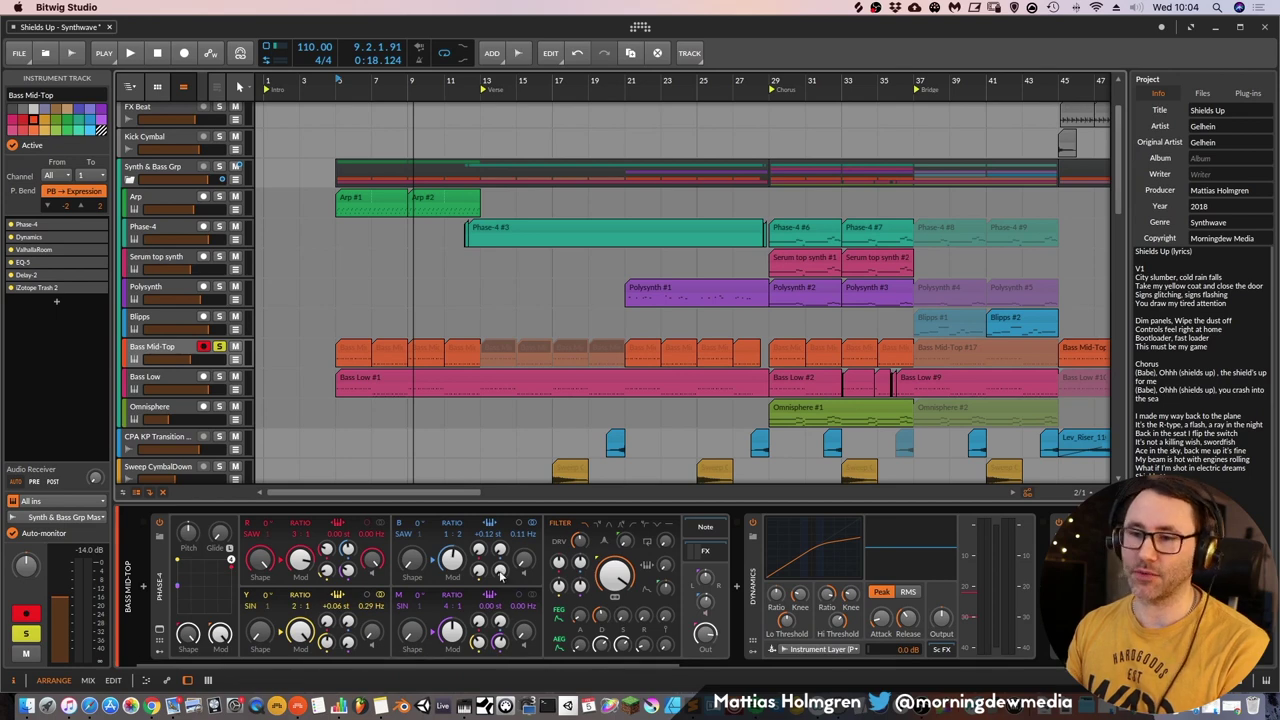
{"action": "left_click_drag", "start_coordinate": [507, 661], "coordinate": [722, 658]}
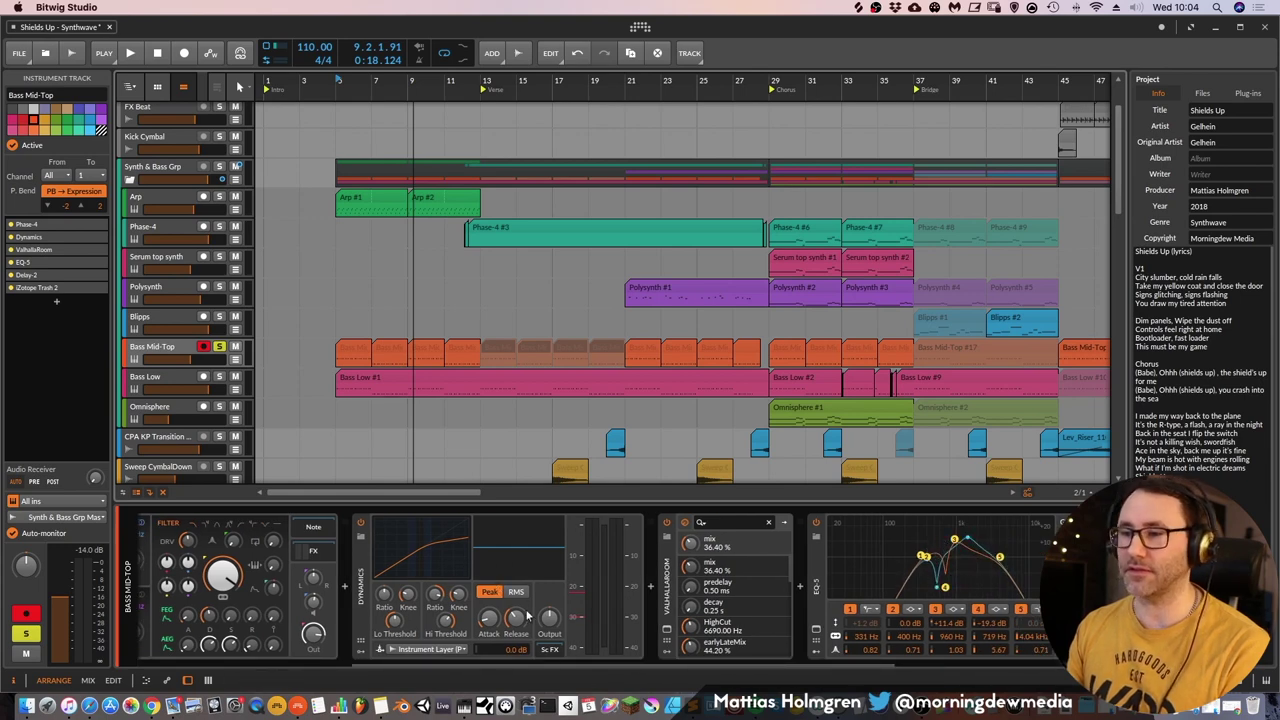
{"action": "key", "text": "space"}
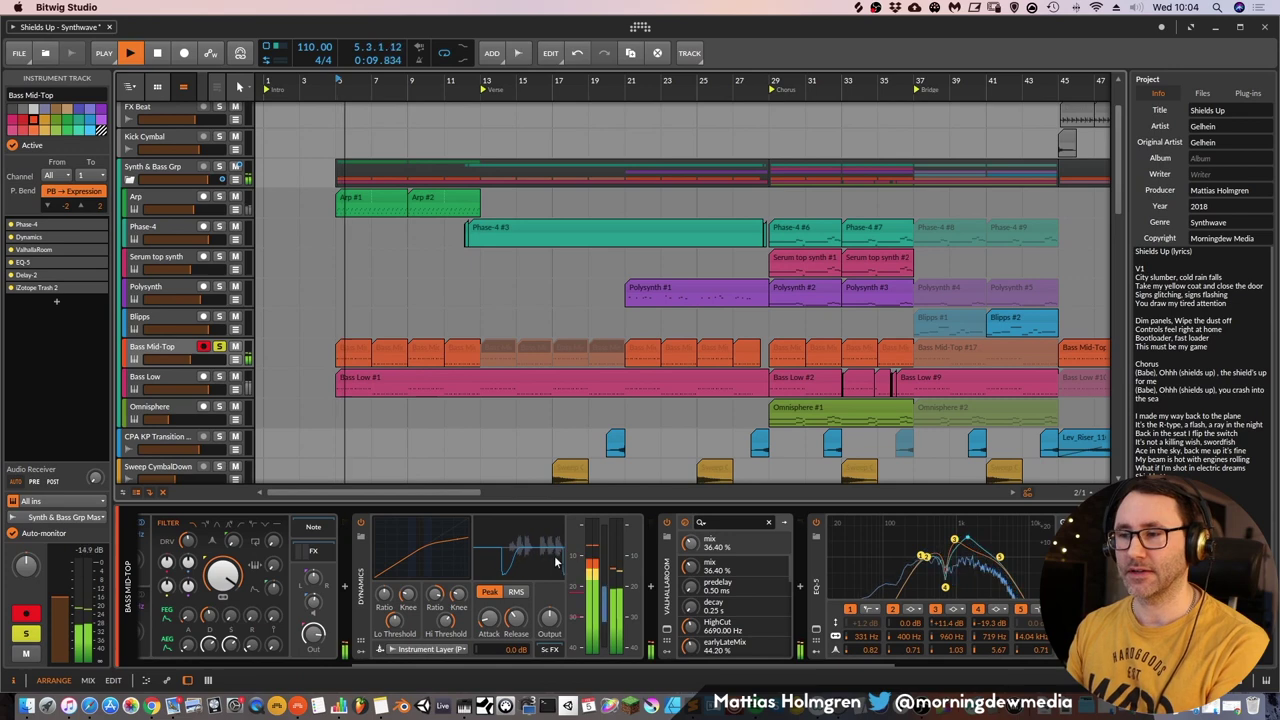
{"action": "key", "text": "space"}
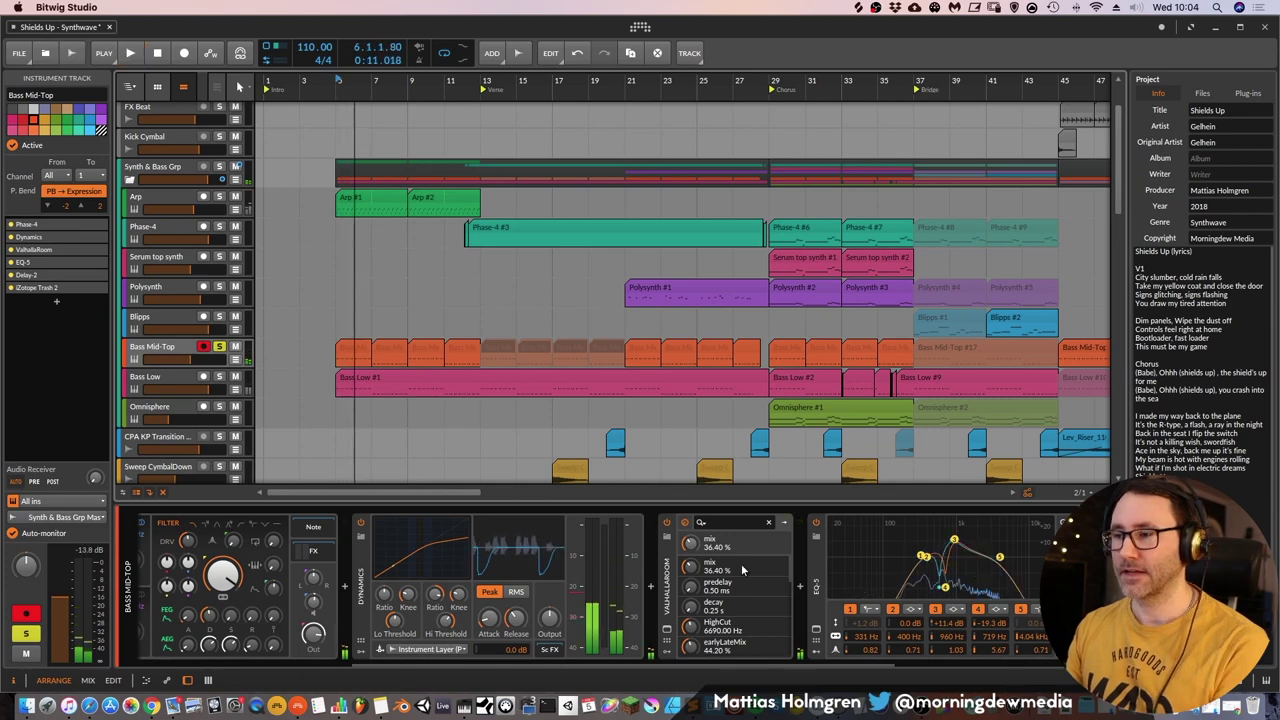
{"action": "left_click", "coordinate": [667, 628]}
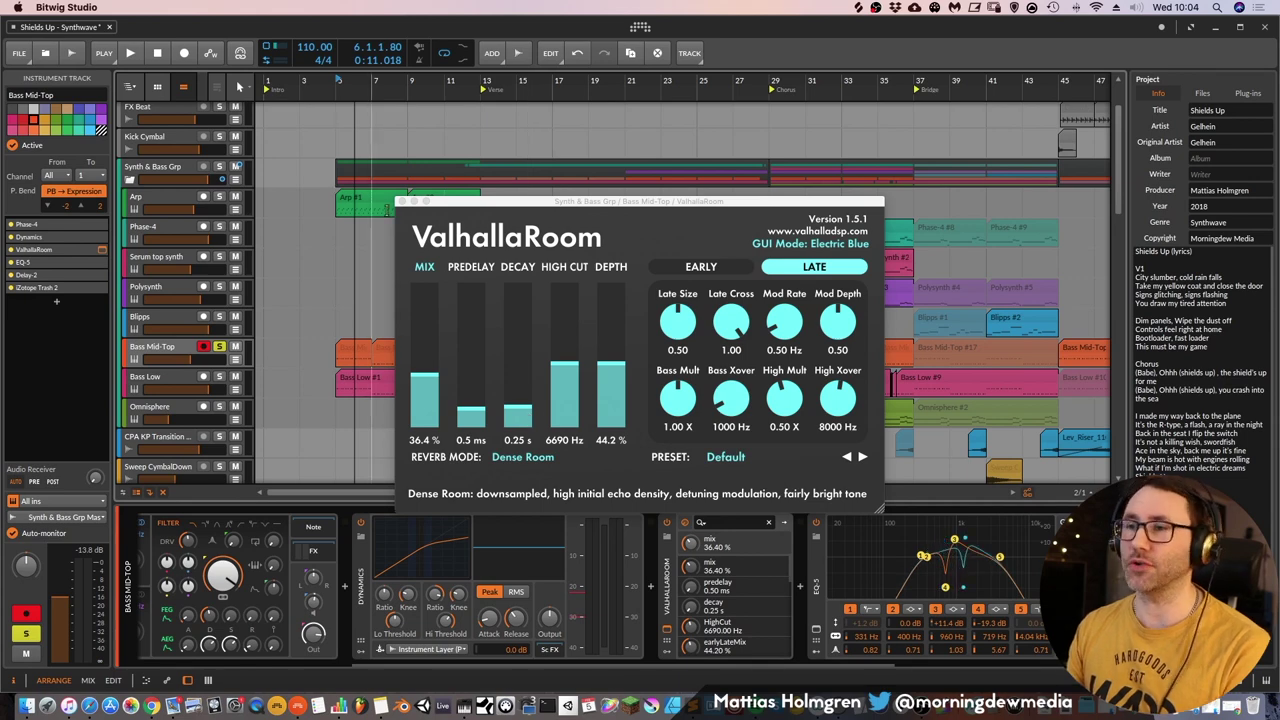
Close the ValhallaRoom window, show the EQ-5 modulators and examine the settings of Classic LFO 1 and Classic LFO 2
{"action": "left_click", "coordinate": [401, 201]}
{"action": "left_click_drag", "start_coordinate": [592, 667], "coordinate": [724, 677]}
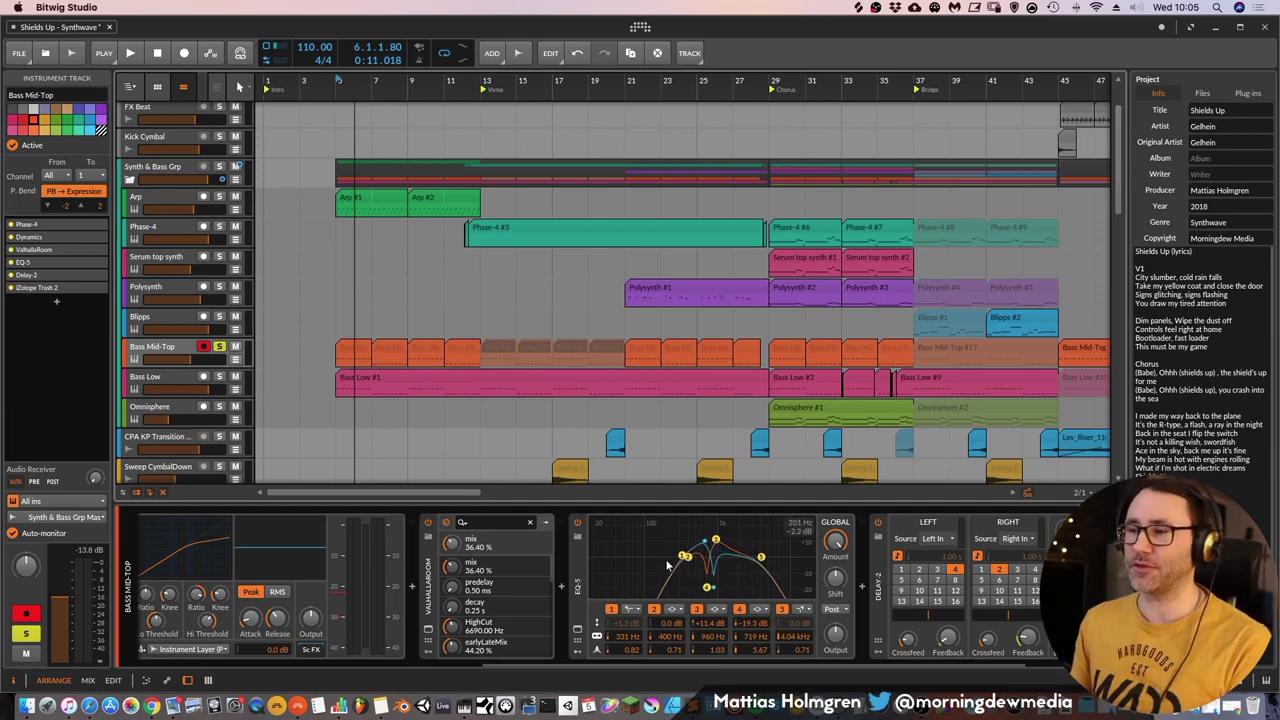
{"action": "left_click", "coordinate": [577, 654]}
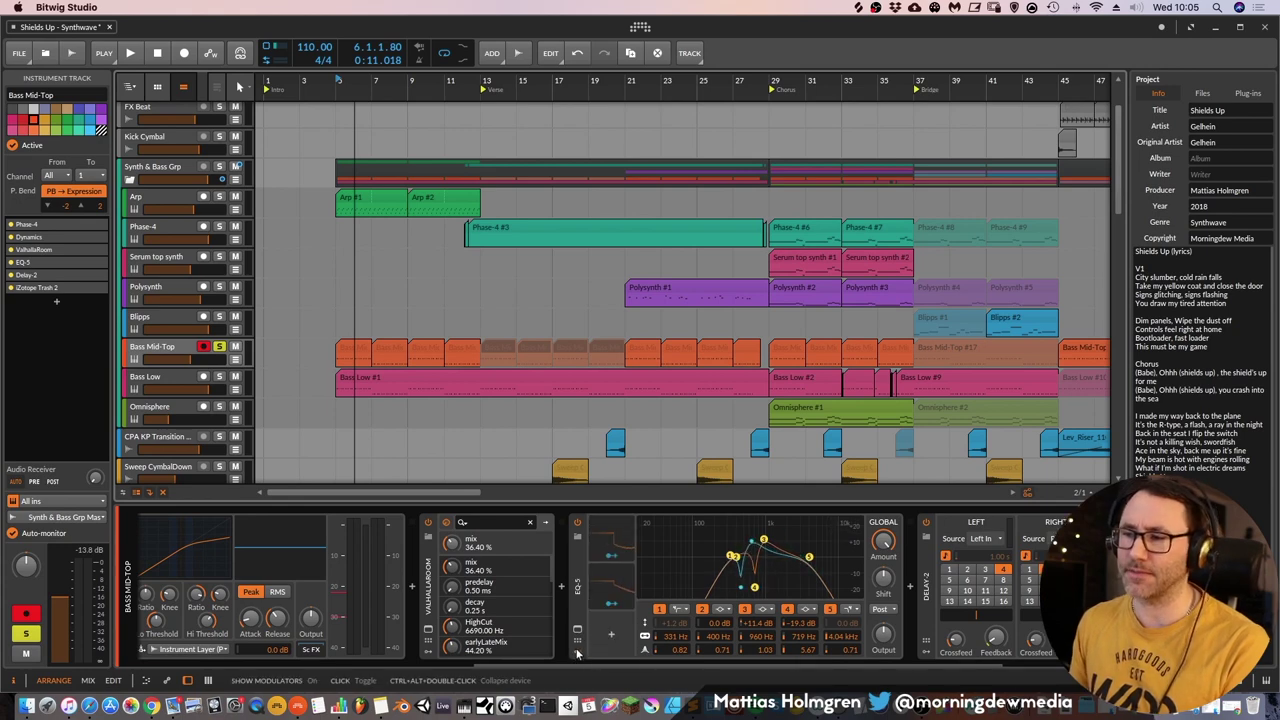
{"action": "left_click", "coordinate": [617, 540]}
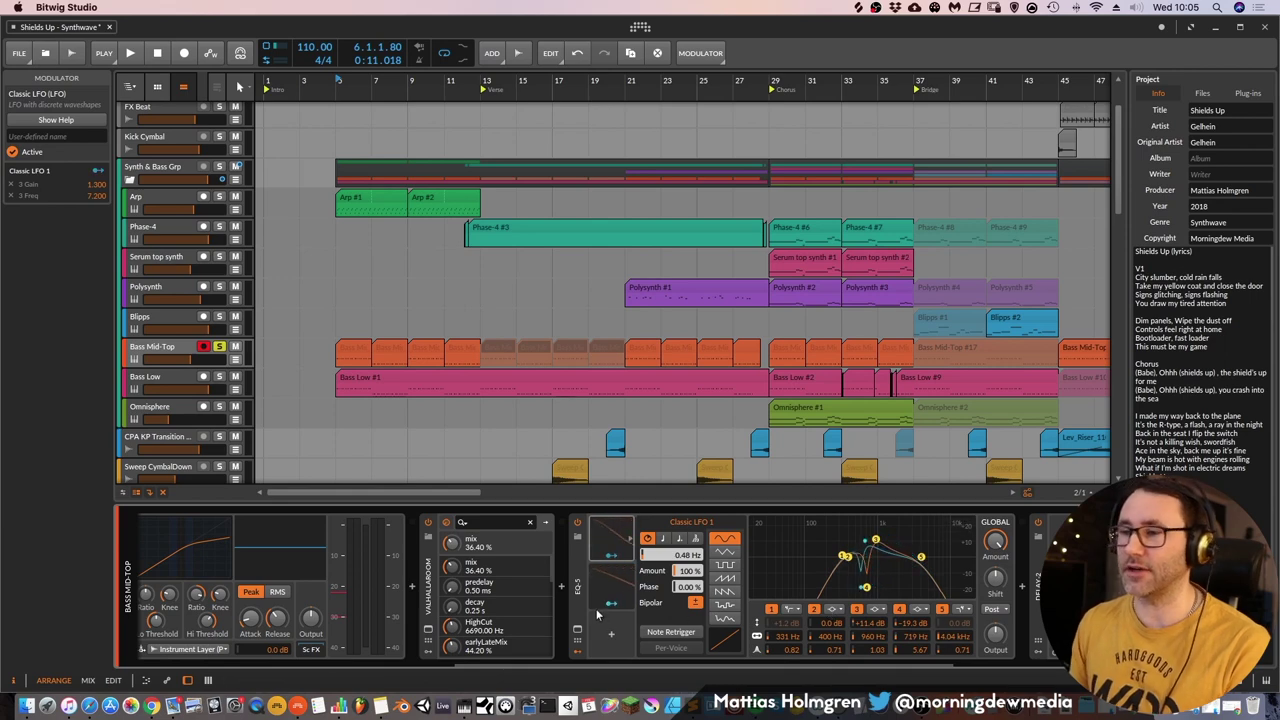
{"action": "left_click", "coordinate": [612, 582]}
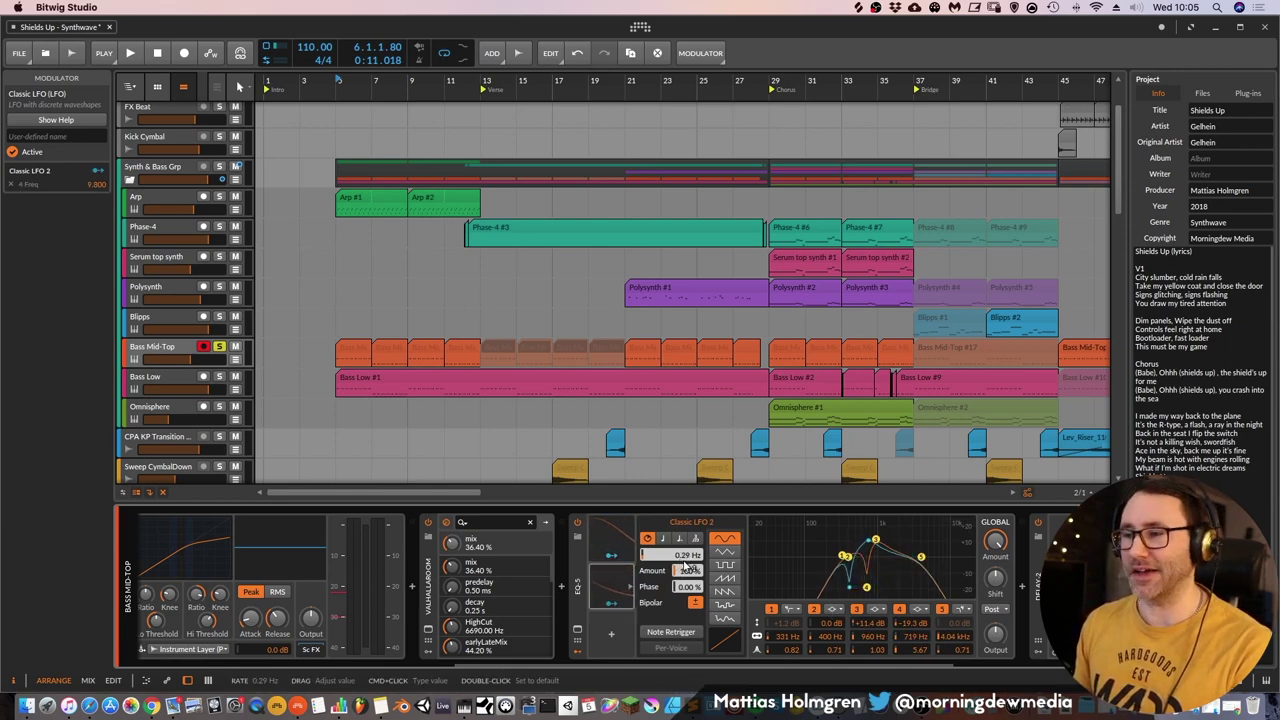
{"action": "left_click", "coordinate": [625, 541]}
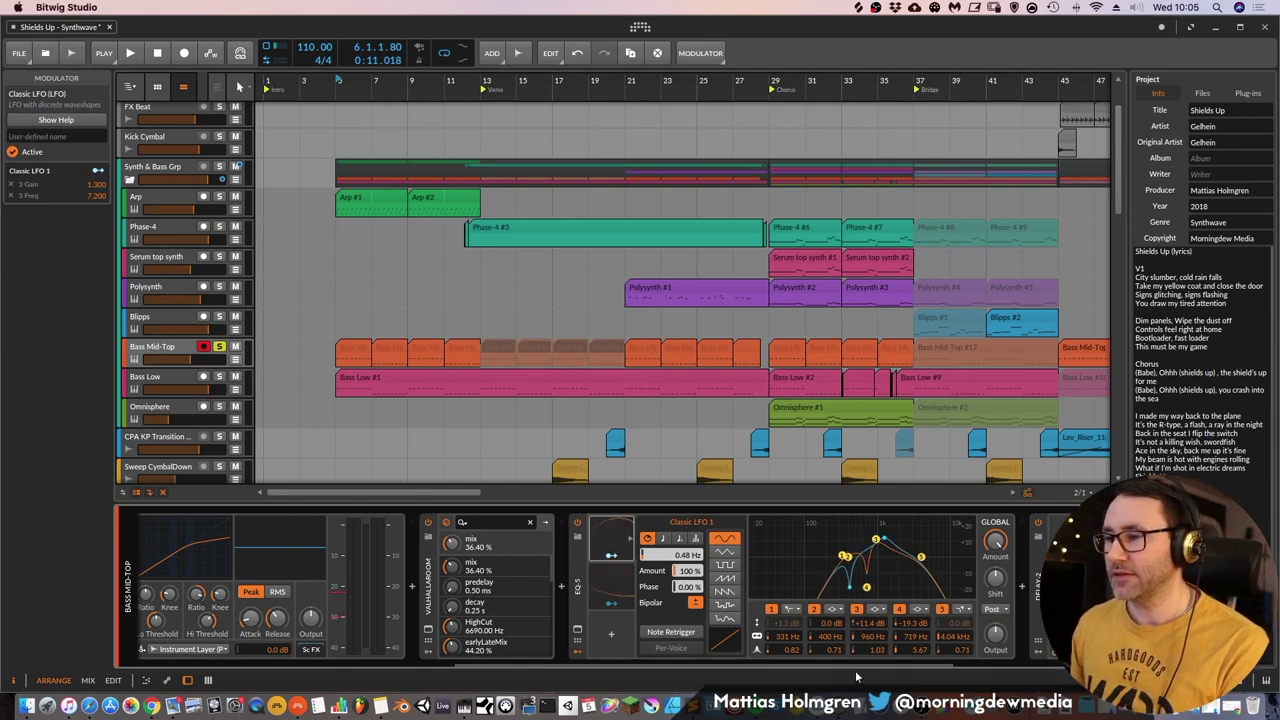
Open the iZotope Trash 2 window at the end of the Bass Mid-Top chain and examine each frequency band's distortion curve
{"action": "left_click_drag", "start_coordinate": [847, 660], "coordinate": [982, 660]}
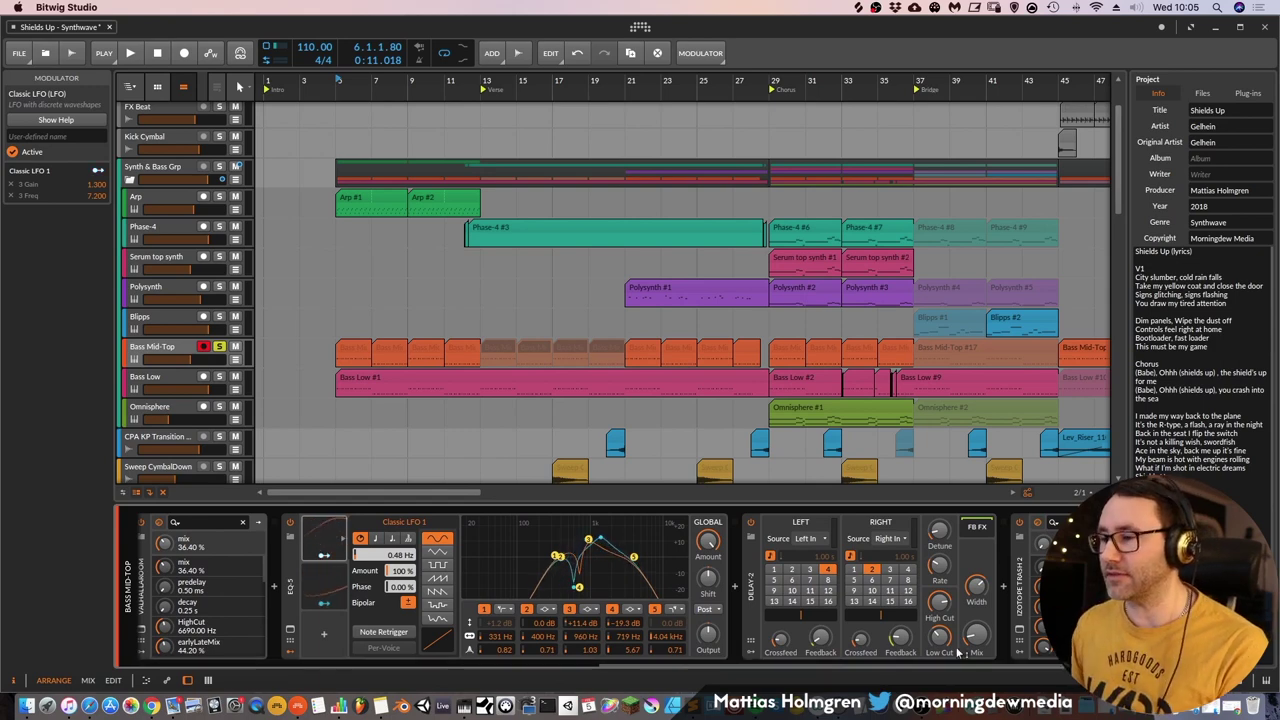
{"action": "left_click_drag", "start_coordinate": [948, 660], "coordinate": [976, 661]}
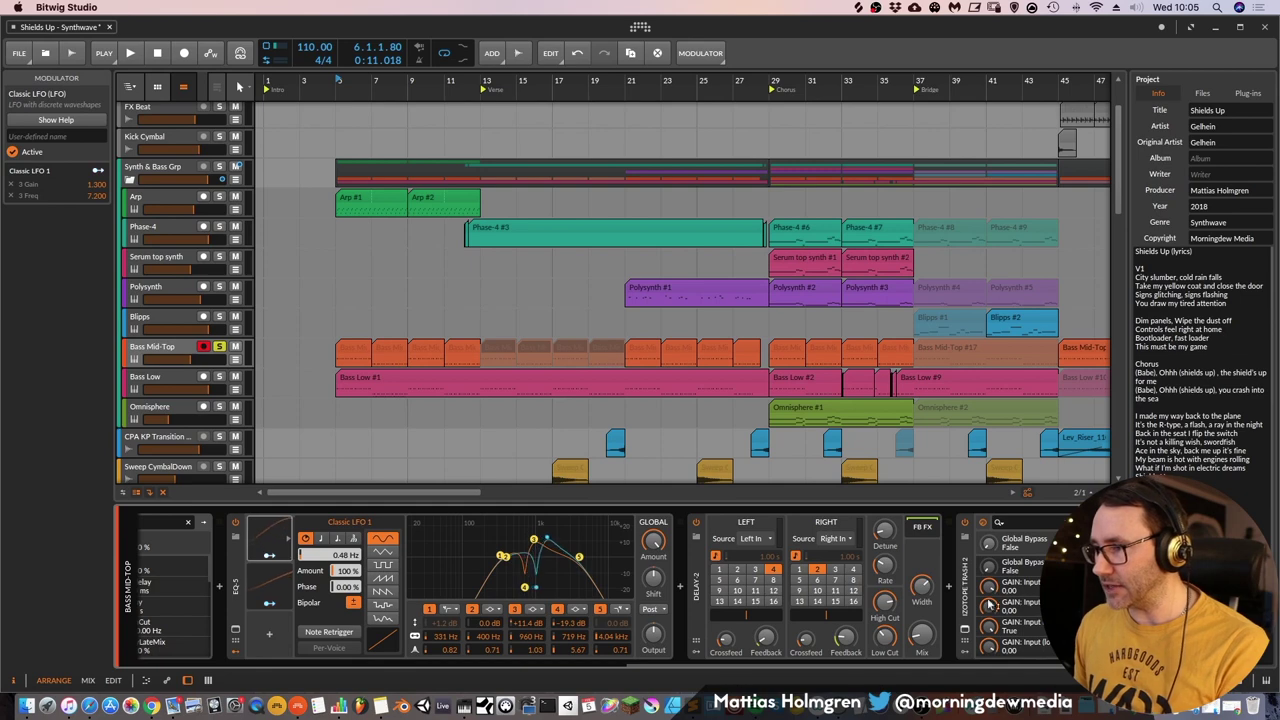
{"action": "left_click", "coordinate": [964, 632]}
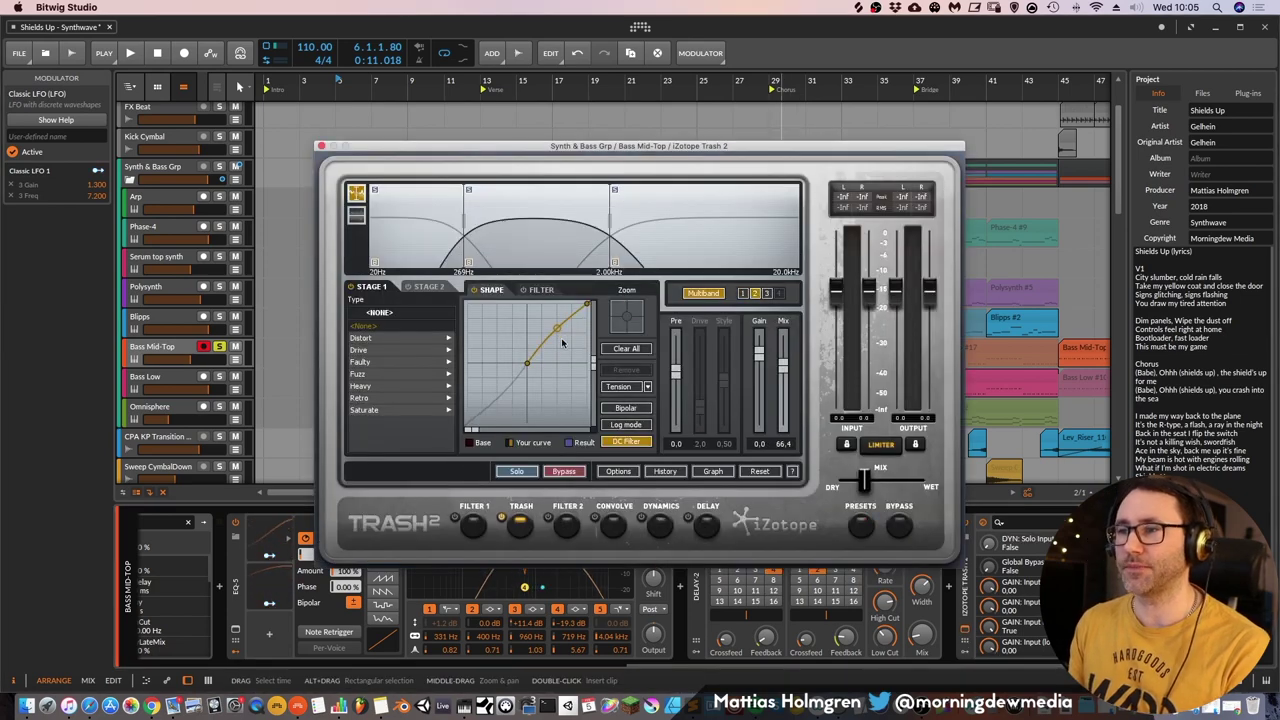
{"action": "left_click", "coordinate": [674, 232]}
{"action": "left_click", "coordinate": [600, 252]}
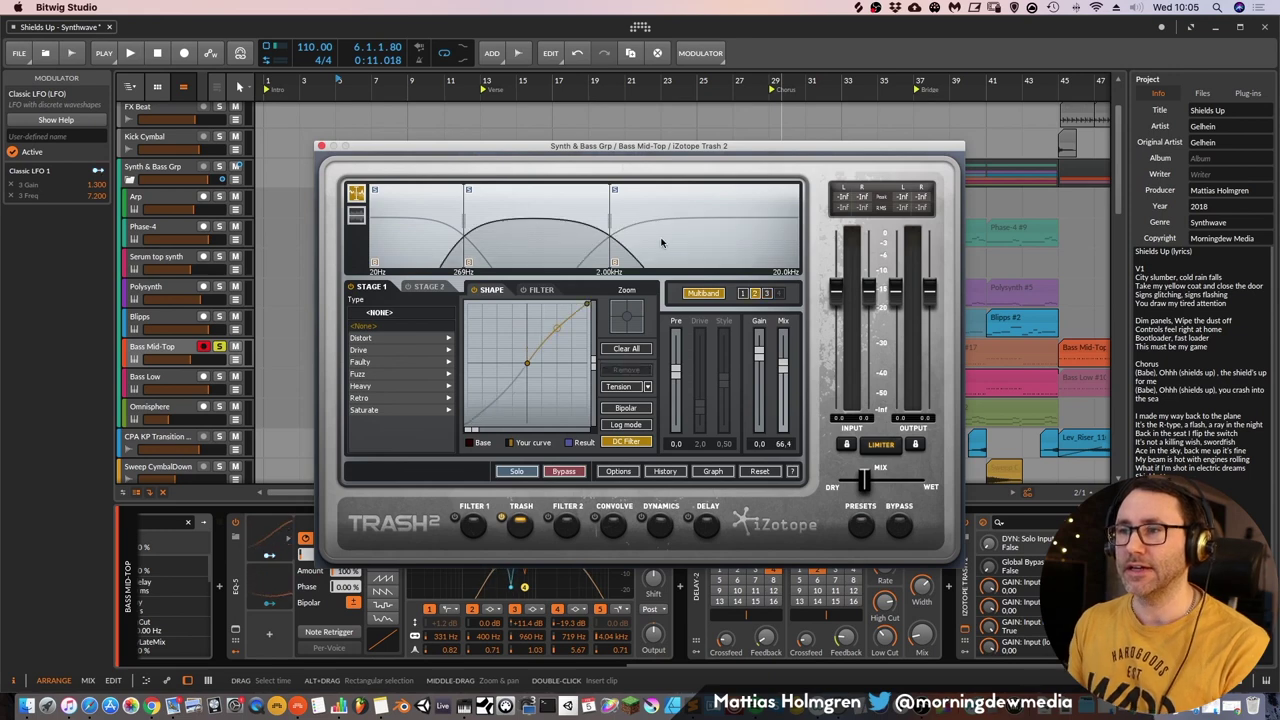
{"action": "left_click", "coordinate": [727, 243]}
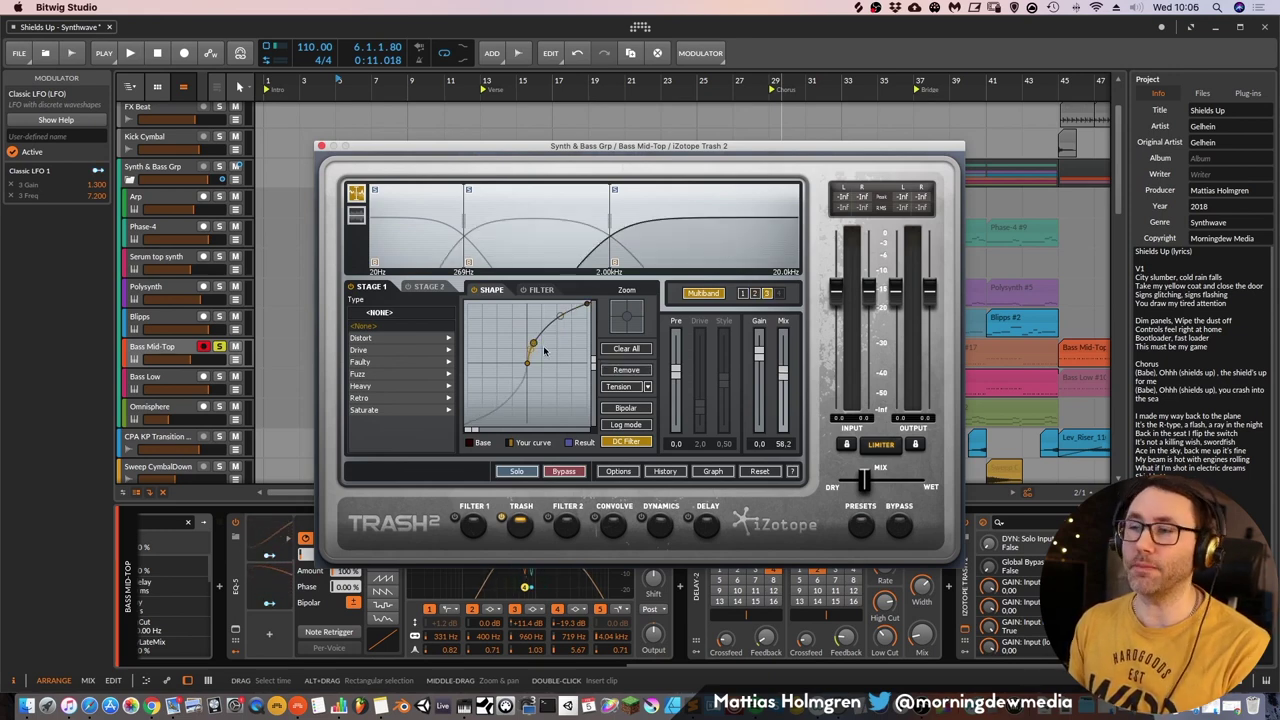
{"action": "left_click", "coordinate": [507, 244]}
{"action": "left_click", "coordinate": [680, 230]}
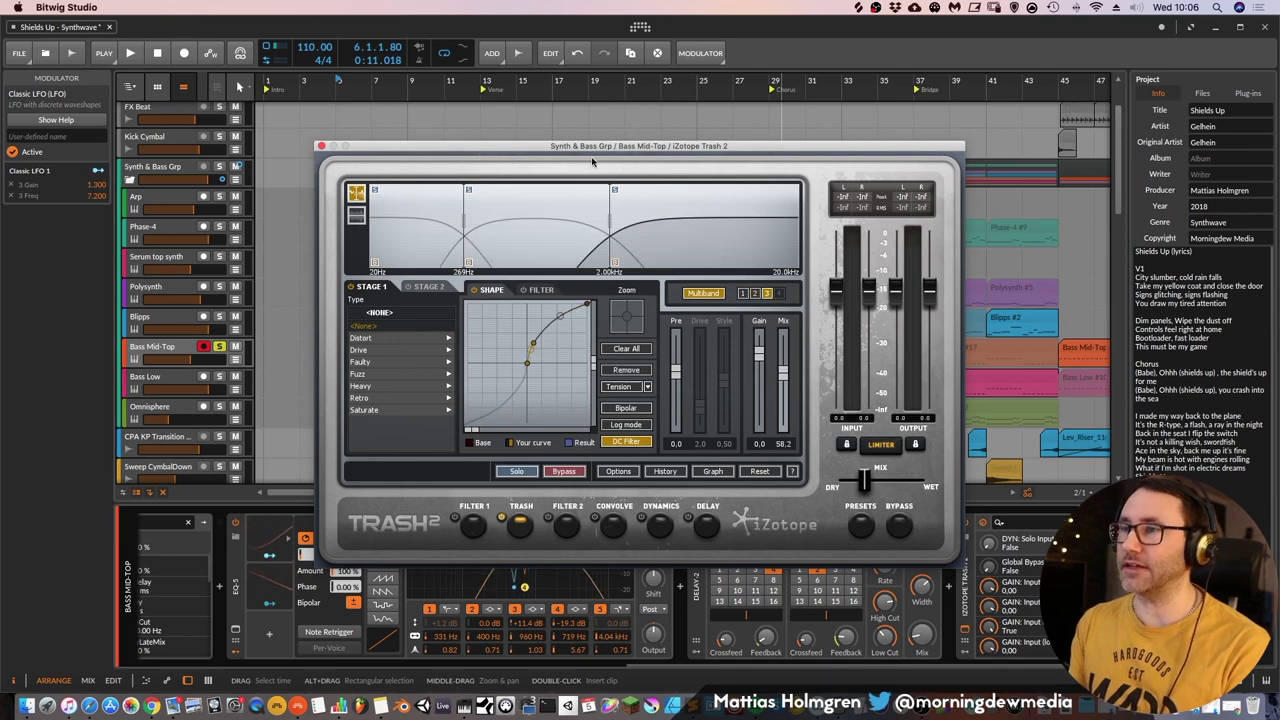
Move the Trash 2 window clear of the device chain, compare its low, mid and high bands again, and close it
{"action": "left_click_drag", "start_coordinate": [620, 148], "coordinate": [599, 25]}
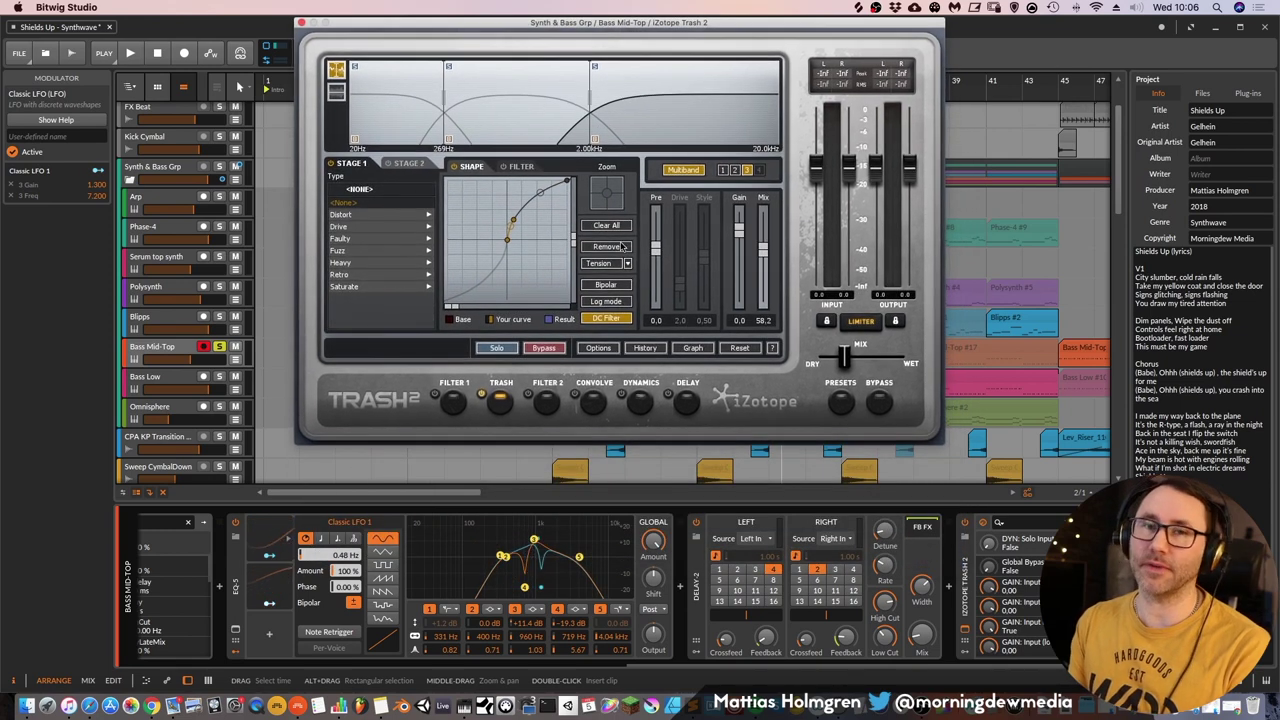
{"action": "left_click", "coordinate": [530, 120]}
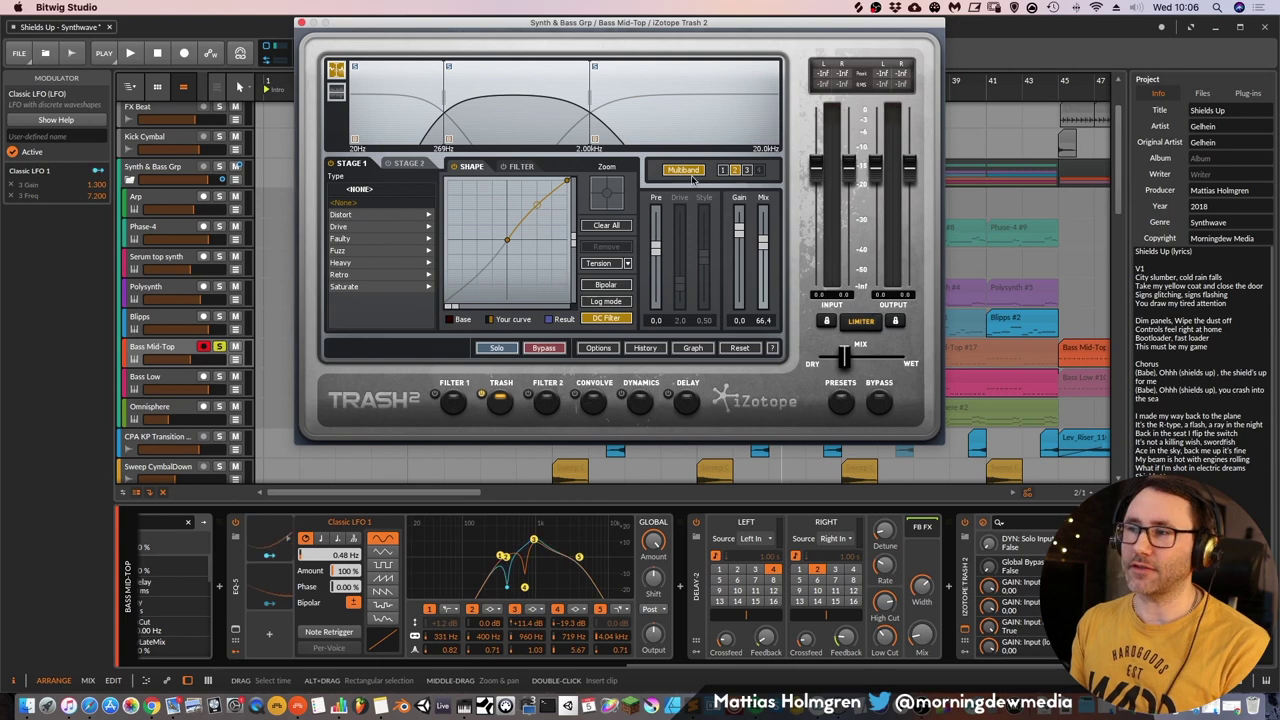
{"action": "left_click", "coordinate": [381, 120]}
{"action": "left_click", "coordinate": [546, 120]}
{"action": "left_click", "coordinate": [700, 130]}
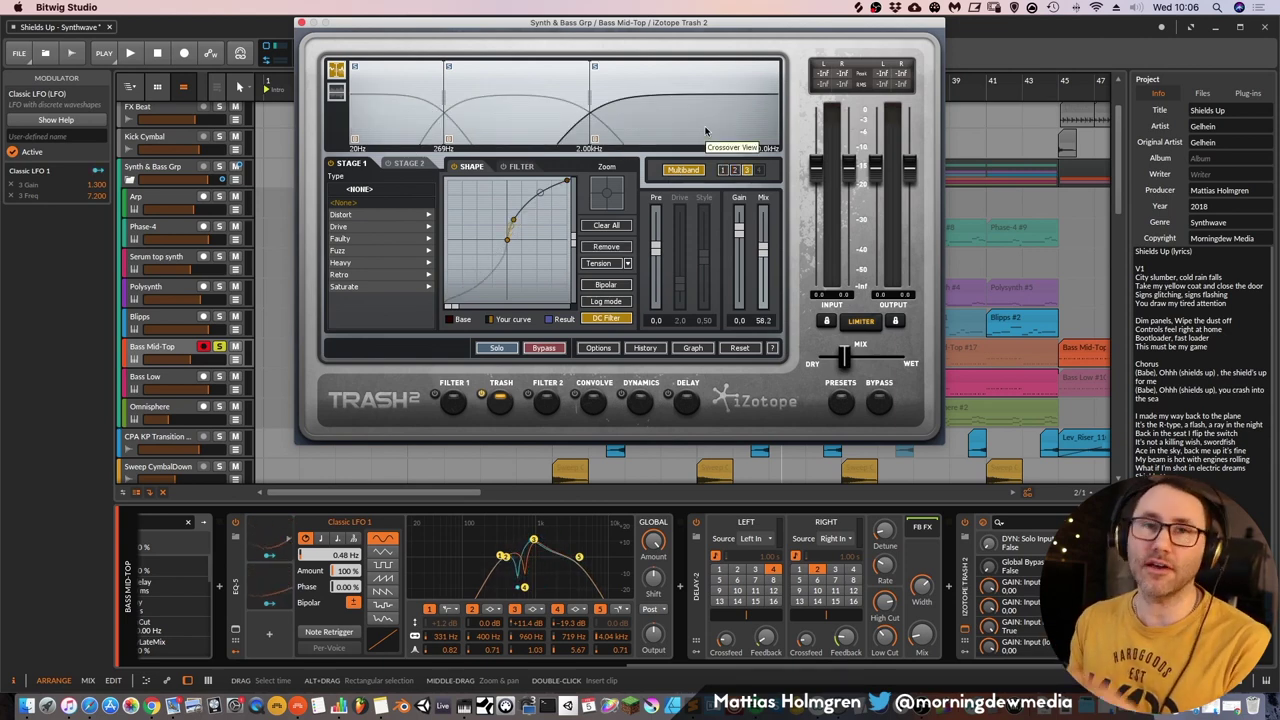
{"action": "left_click", "coordinate": [301, 23]}
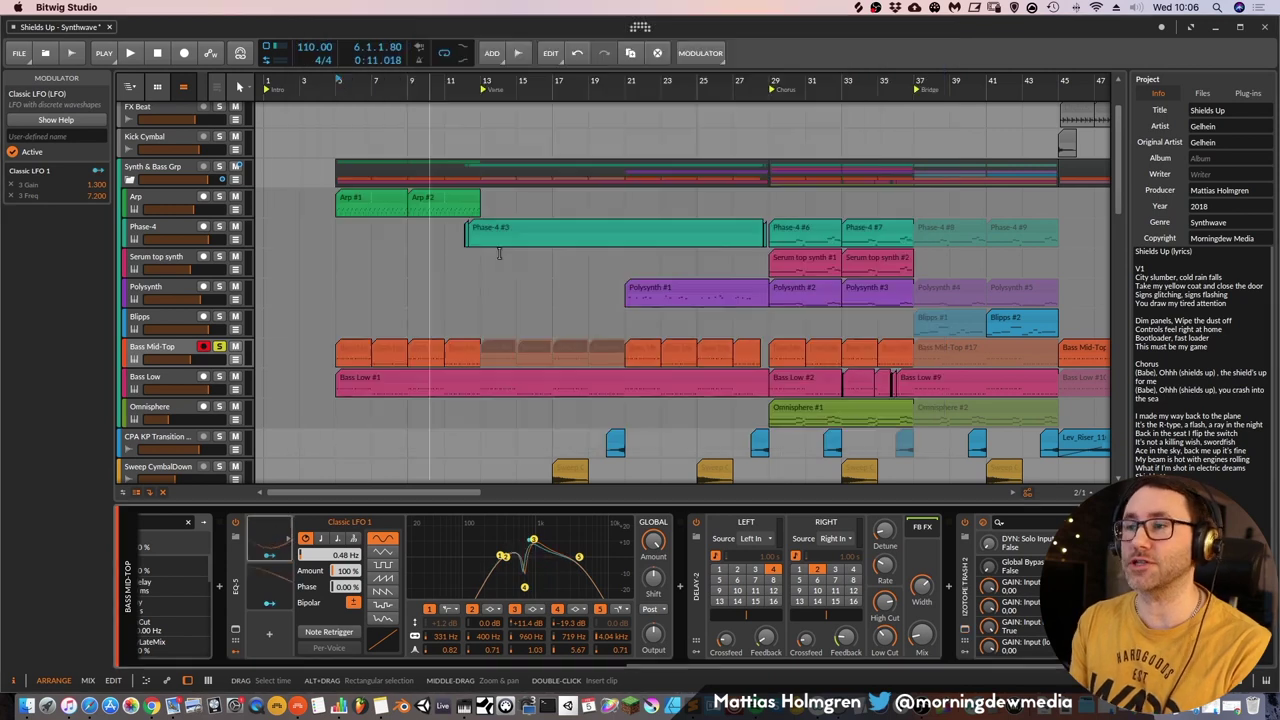
Play the soloed Bass Mid-Top from bar 5, switch the solo to Bass Low and view its device chain
{"action": "key", "text": "space"}
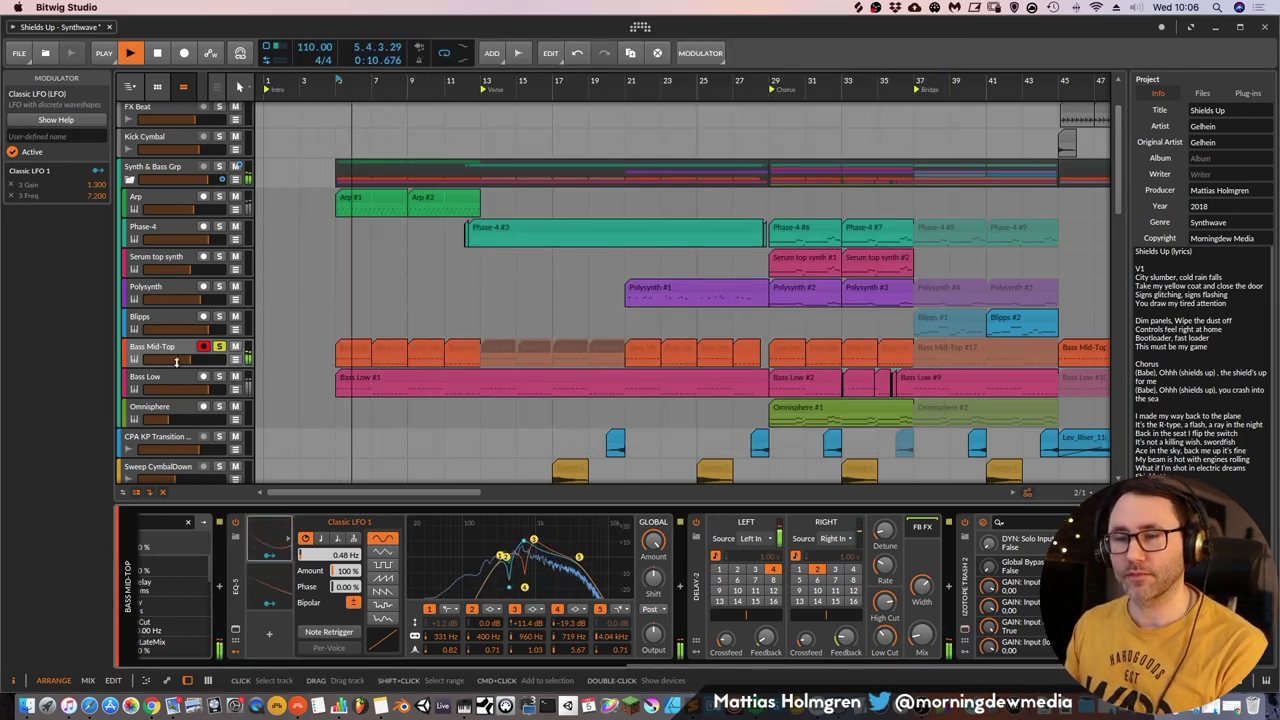
{"action": "key", "text": "space"}
{"action": "left_click", "coordinate": [220, 346]}
{"action": "left_click", "coordinate": [165, 380]}
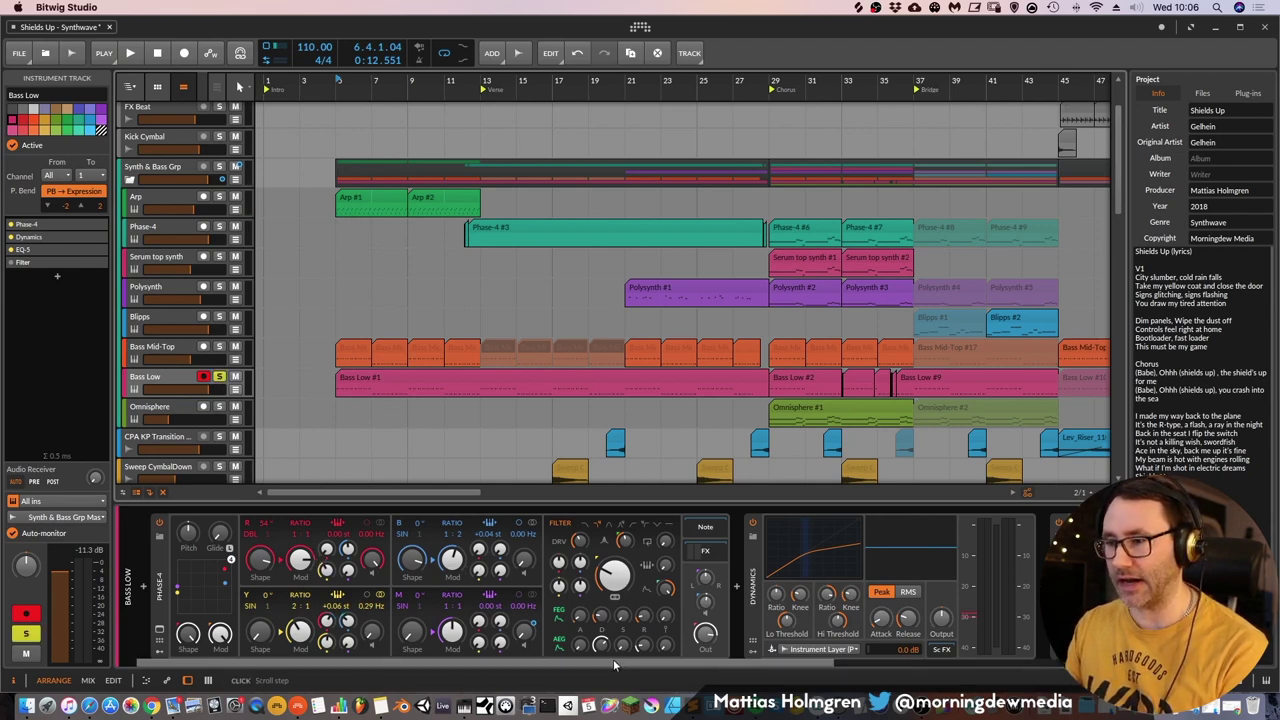
{"action": "left_click_drag", "start_coordinate": [618, 664], "coordinate": [940, 664]}
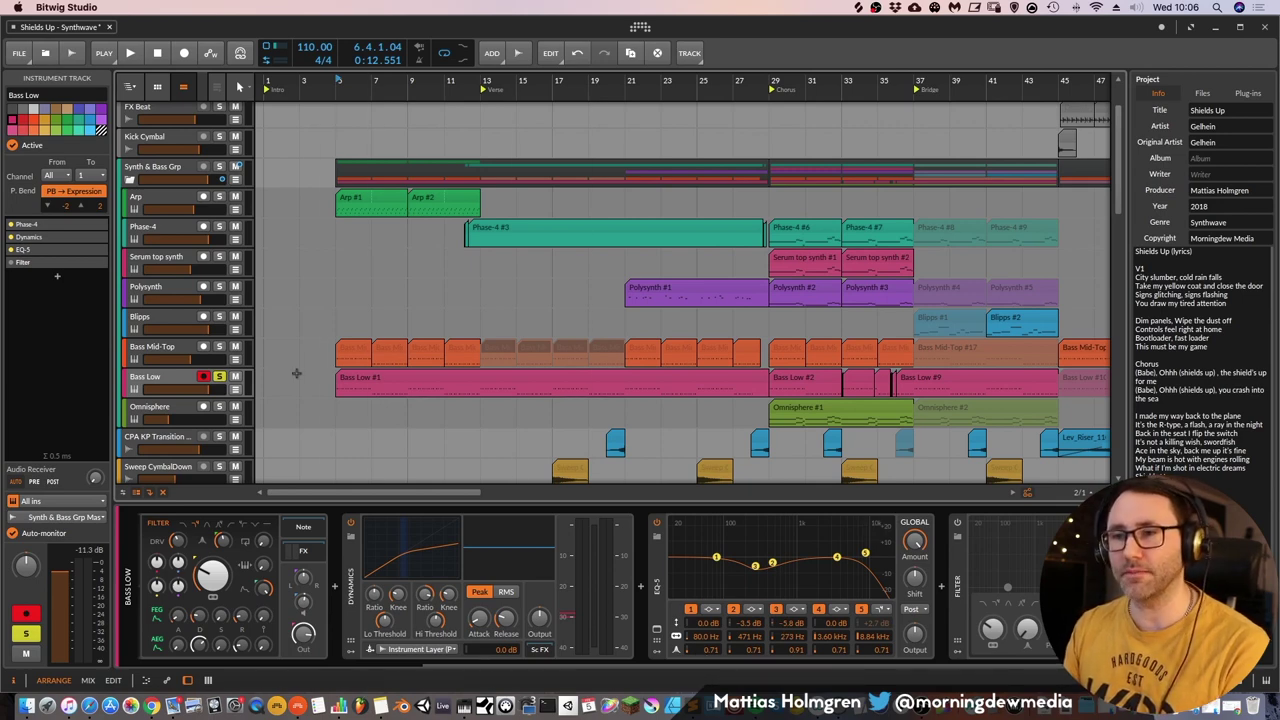
Play Bass Mid-Top and Bass Low from bar 5, toggling their solos to compare the layers, and finish with Bass Low unsoloed
{"action": "left_click", "coordinate": [219, 346]}
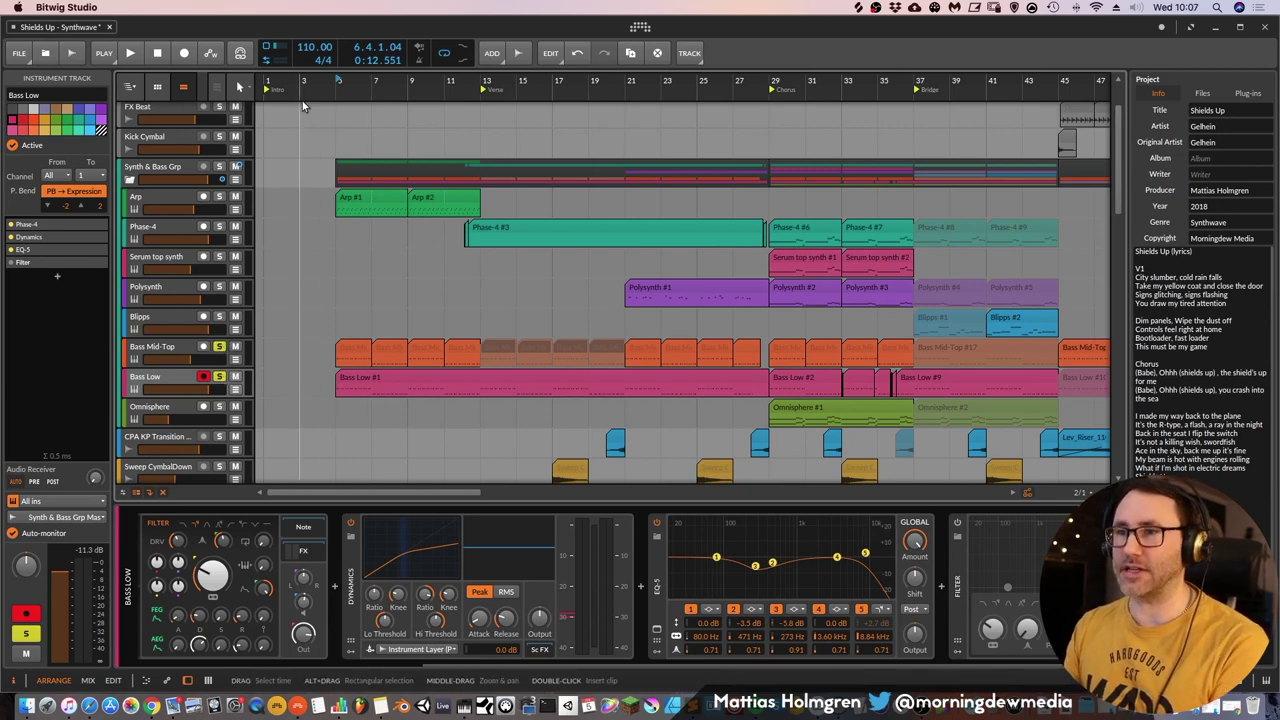
{"action": "key", "text": "space"}
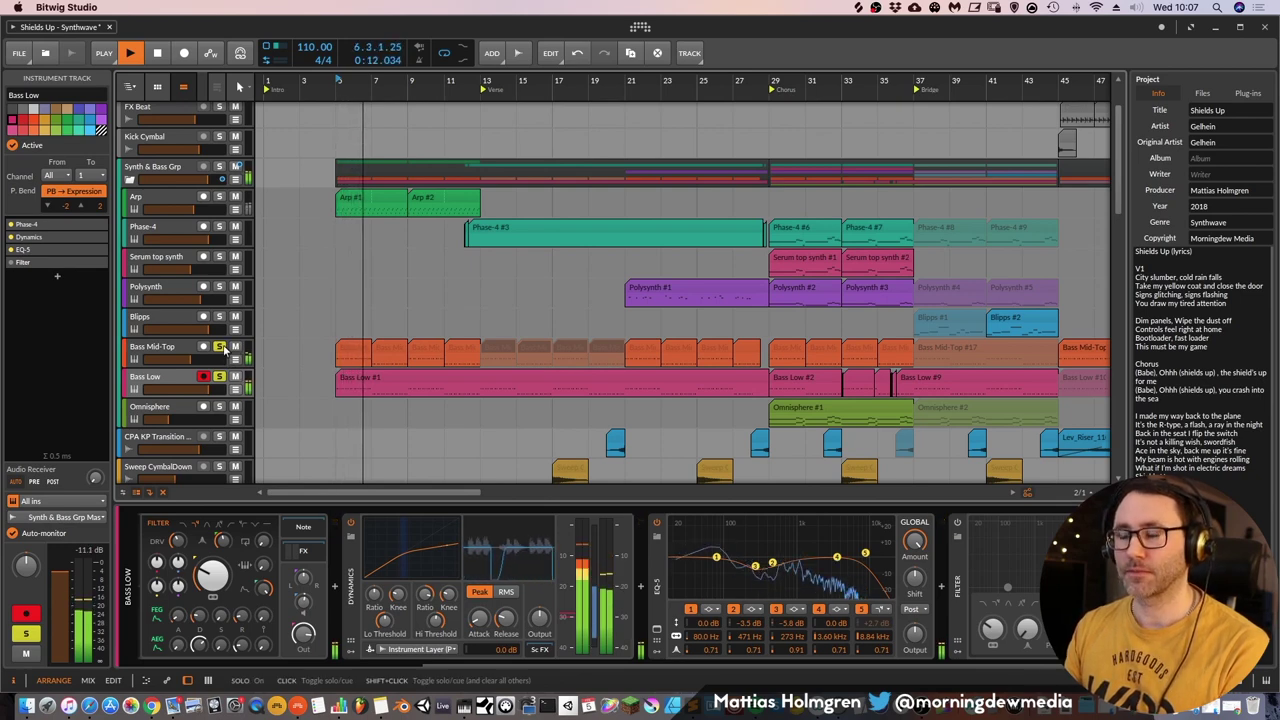
{"action": "left_click", "coordinate": [219, 346]}
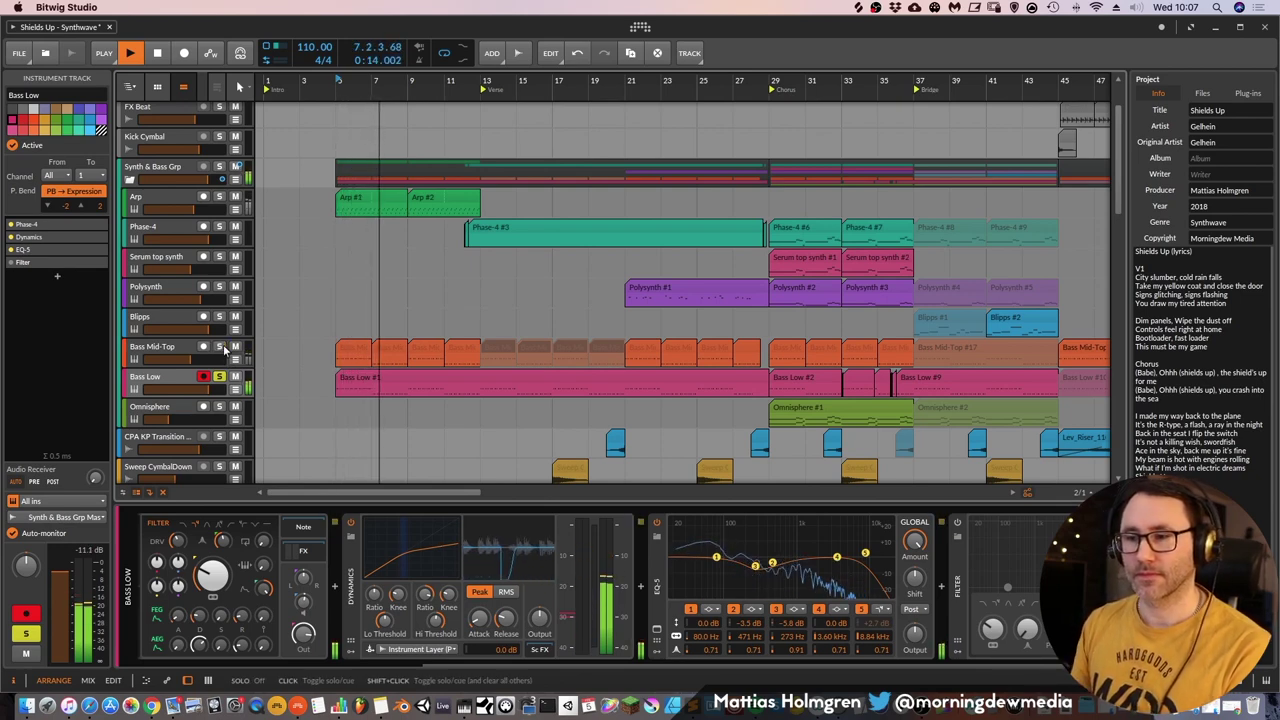
{"action": "left_click", "coordinate": [220, 347]}
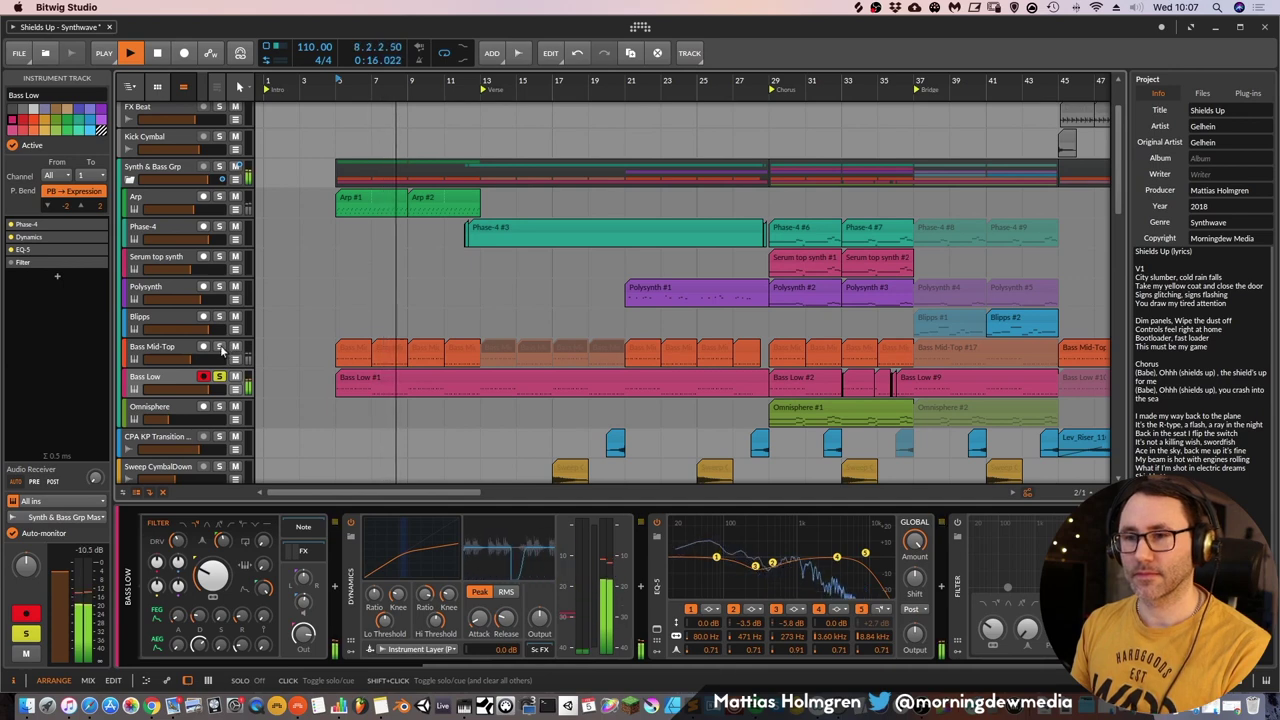
{"action": "left_click", "coordinate": [219, 377]}
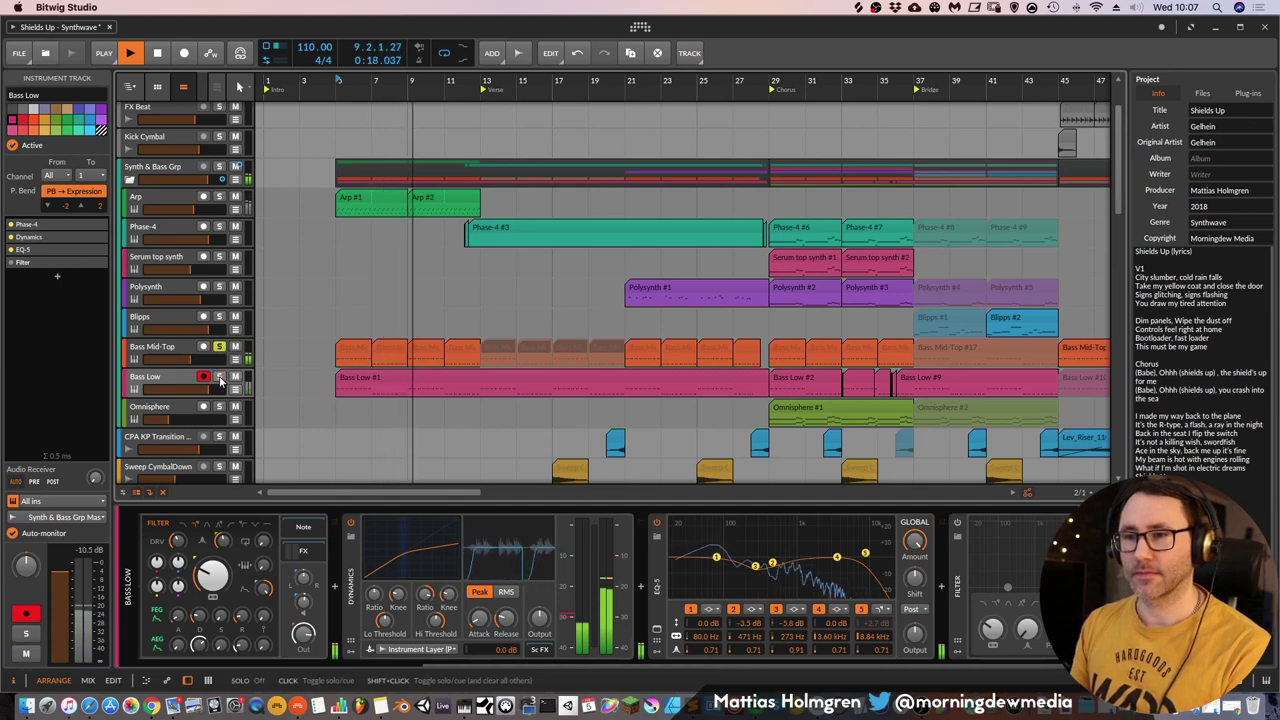
{"action": "left_click", "coordinate": [219, 377]}
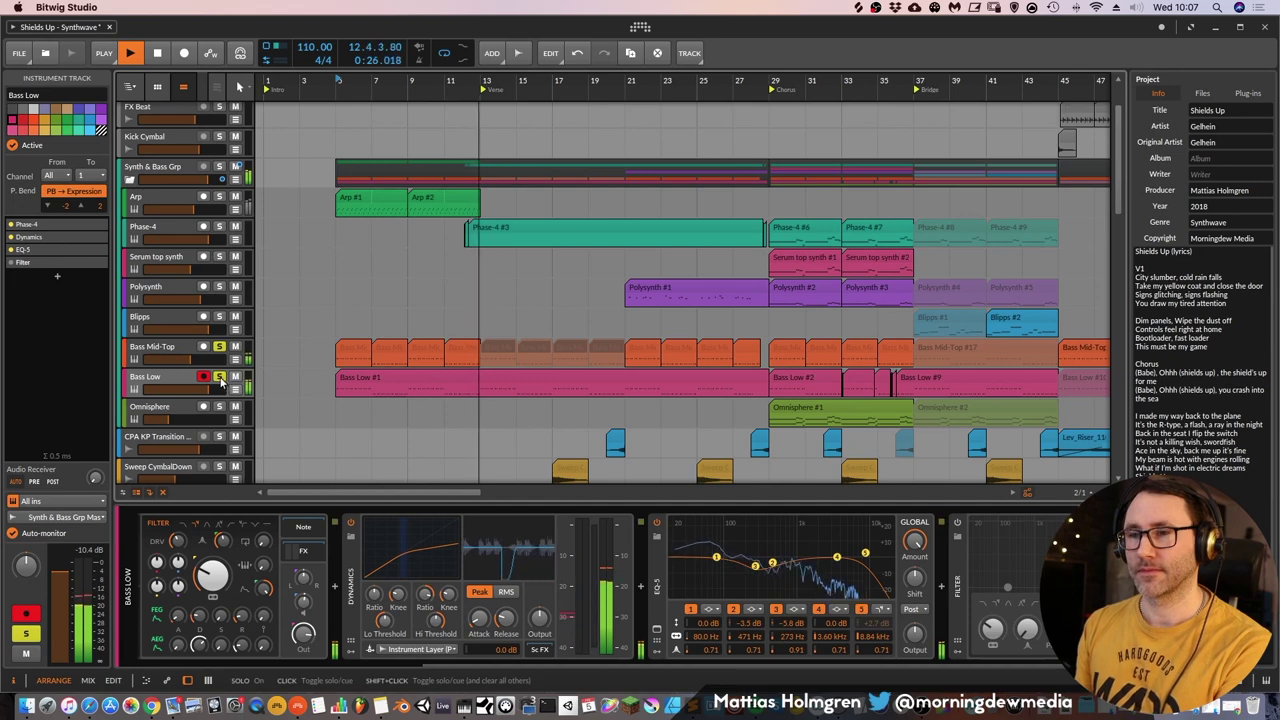
{"action": "left_click", "coordinate": [220, 378]}
{"action": "key", "text": "space"}
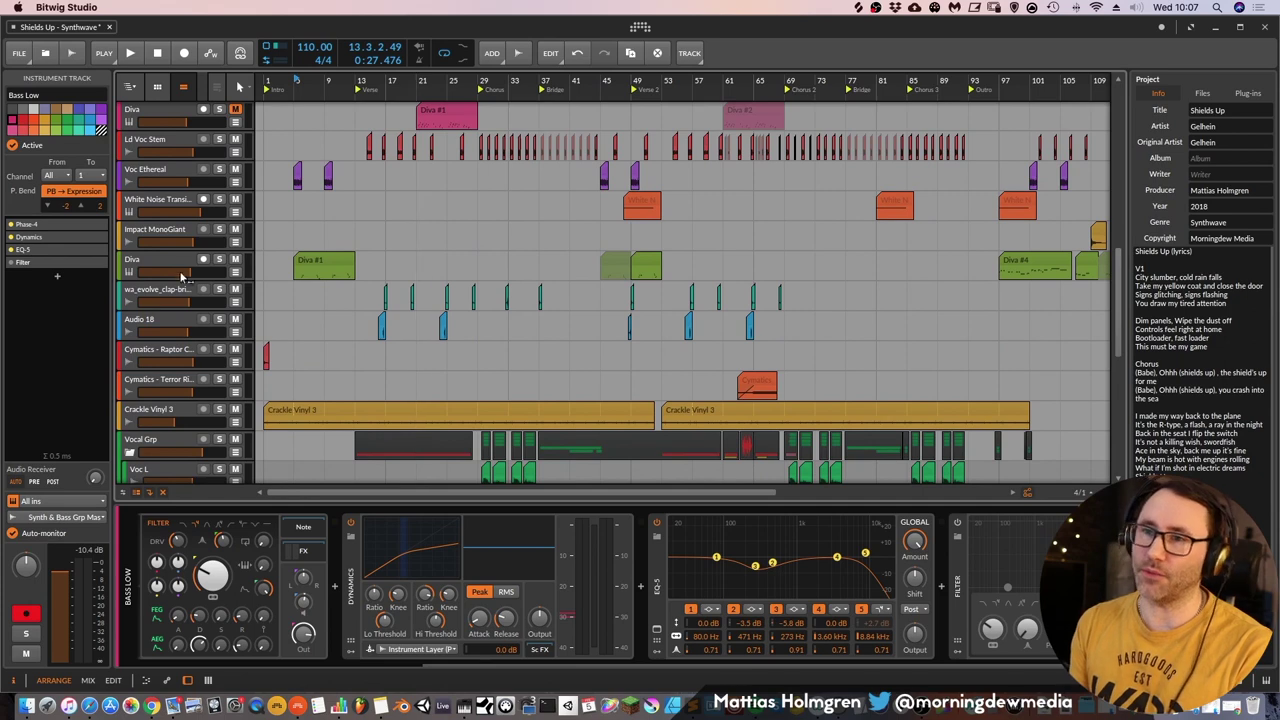
Solo the green Diva track below Impact MonoGiant and play its intro clip from bar 5
{"action": "left_click", "coordinate": [215, 260]}
{"action": "left_click", "coordinate": [219, 259]}
{"action": "key", "text": "space"}
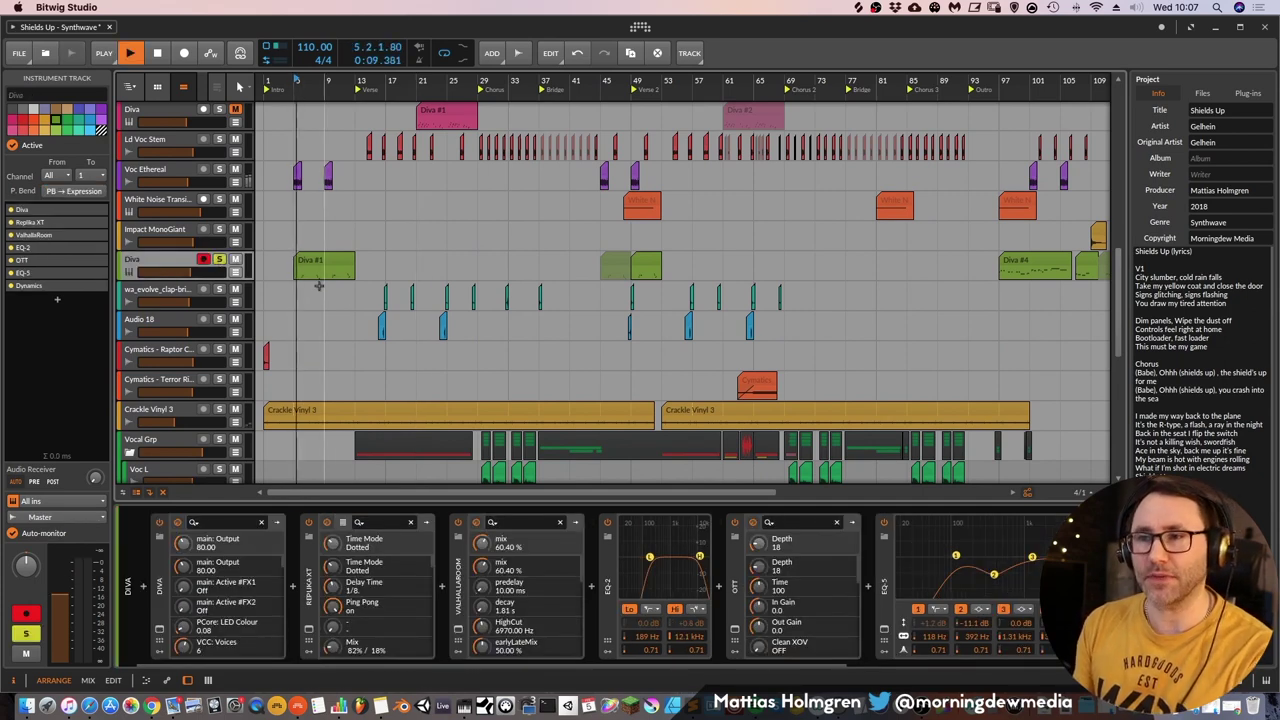
{"action": "scroll", "coordinate": [314, 284], "scroll_direction": "up", "scroll_amount": 5}
{"action": "scroll", "coordinate": [314, 284], "scroll_direction": "down", "scroll_amount": 3}
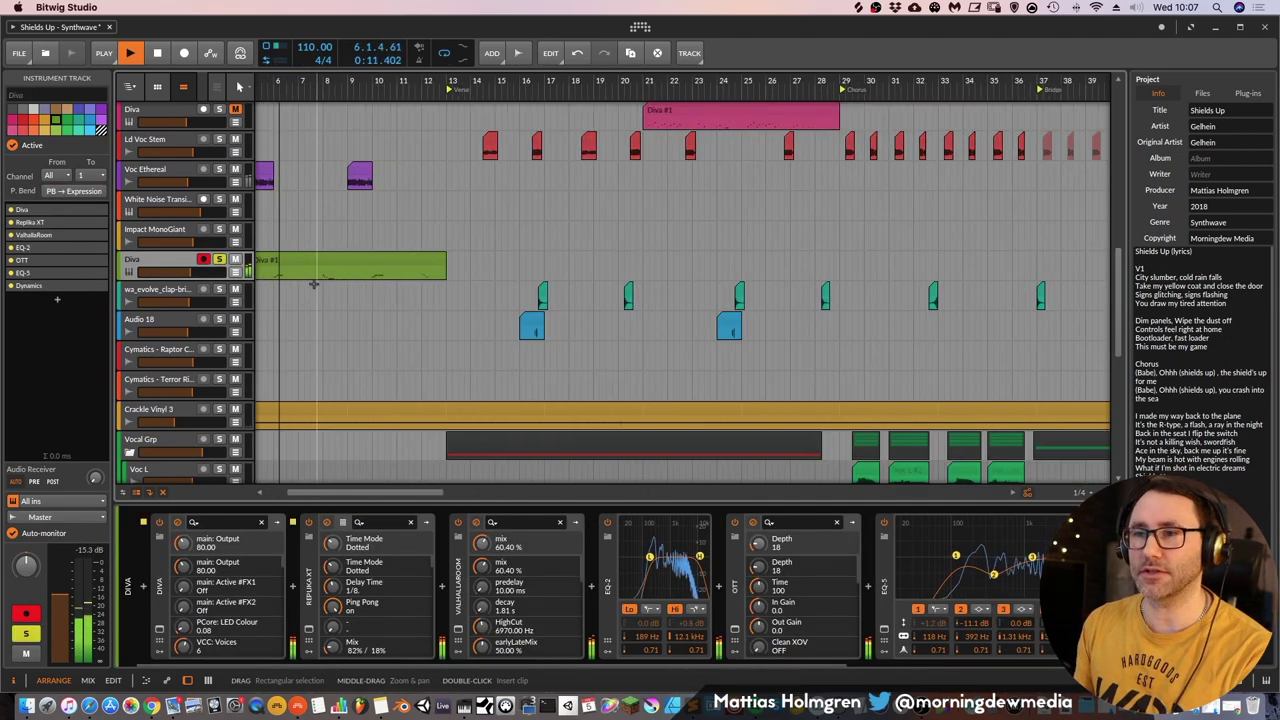
{"action": "scroll", "coordinate": [313, 284], "scroll_direction": "left", "scroll_amount": 5}
{"action": "key", "text": "space"}
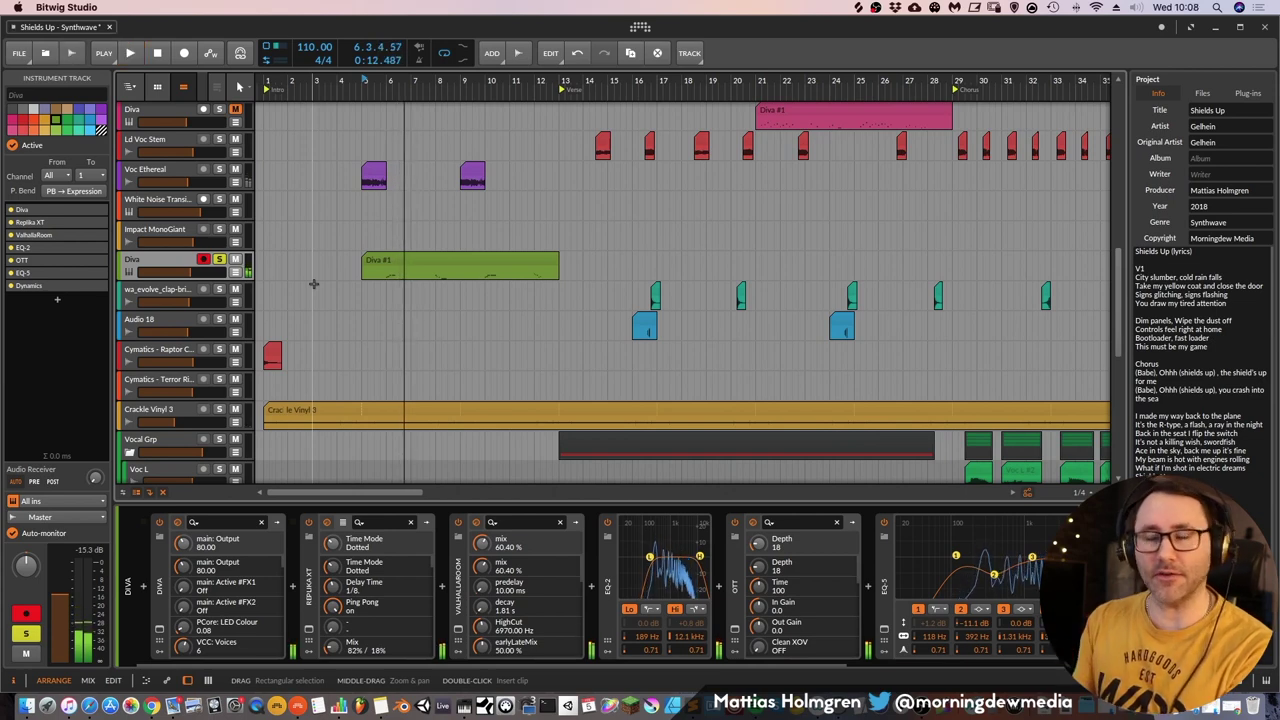
Unsolo Diva and play the full mix from bar 5 while browsing the vocal tracks down to rtype-1
{"action": "key", "text": "space"}
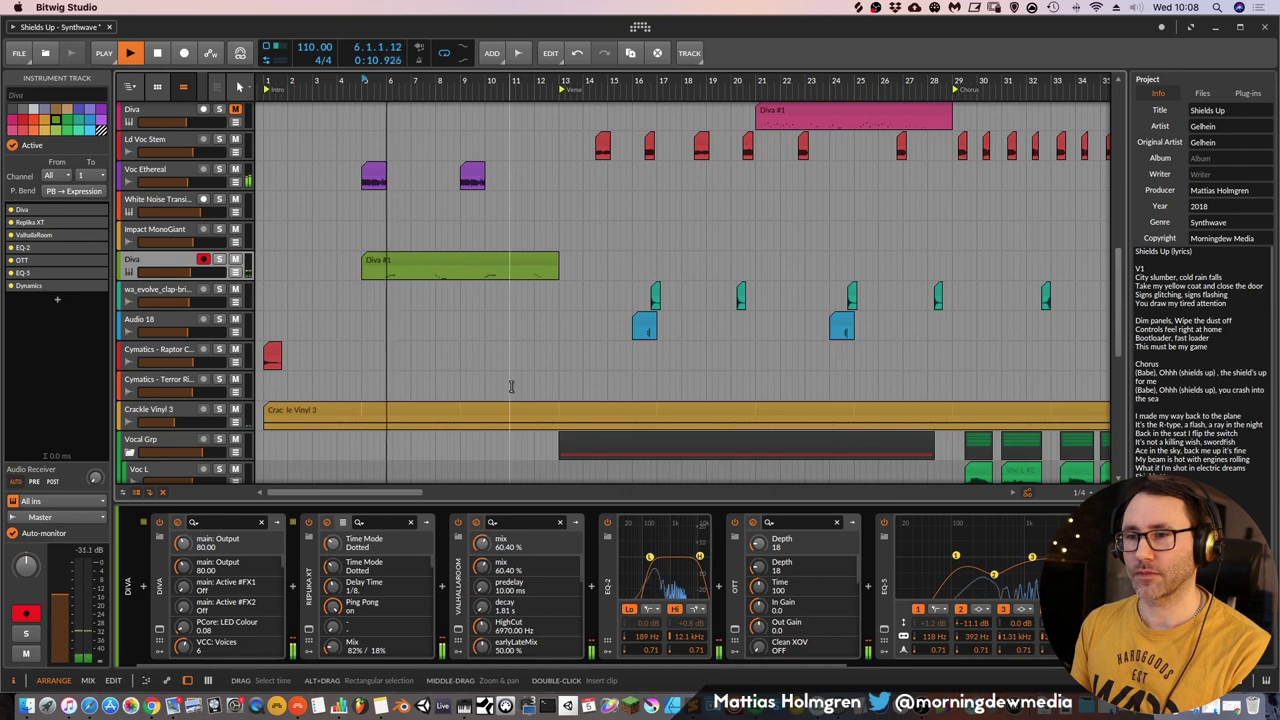
{"action": "scroll", "coordinate": [510, 386], "scroll_direction": "down", "scroll_amount": 10}
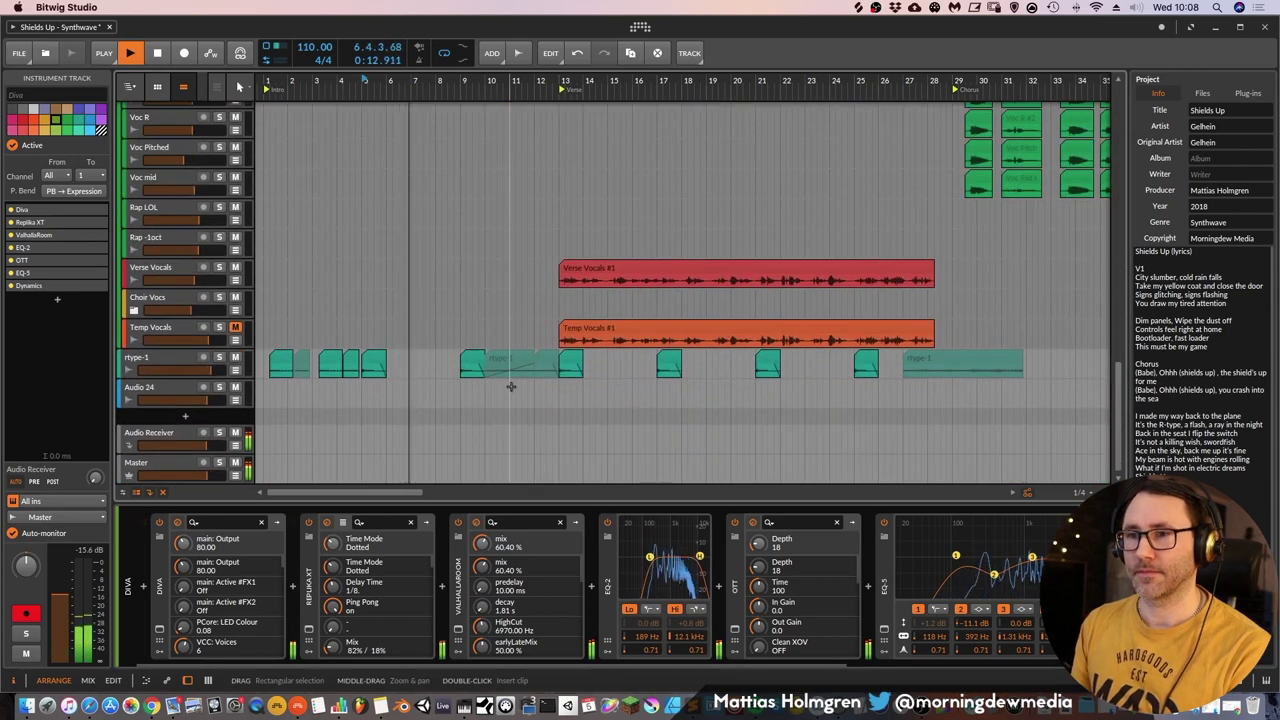
{"action": "scroll", "coordinate": [511, 386], "scroll_direction": "up", "scroll_amount": 3}
{"action": "scroll", "coordinate": [511, 386], "scroll_direction": "up", "scroll_amount": 5}
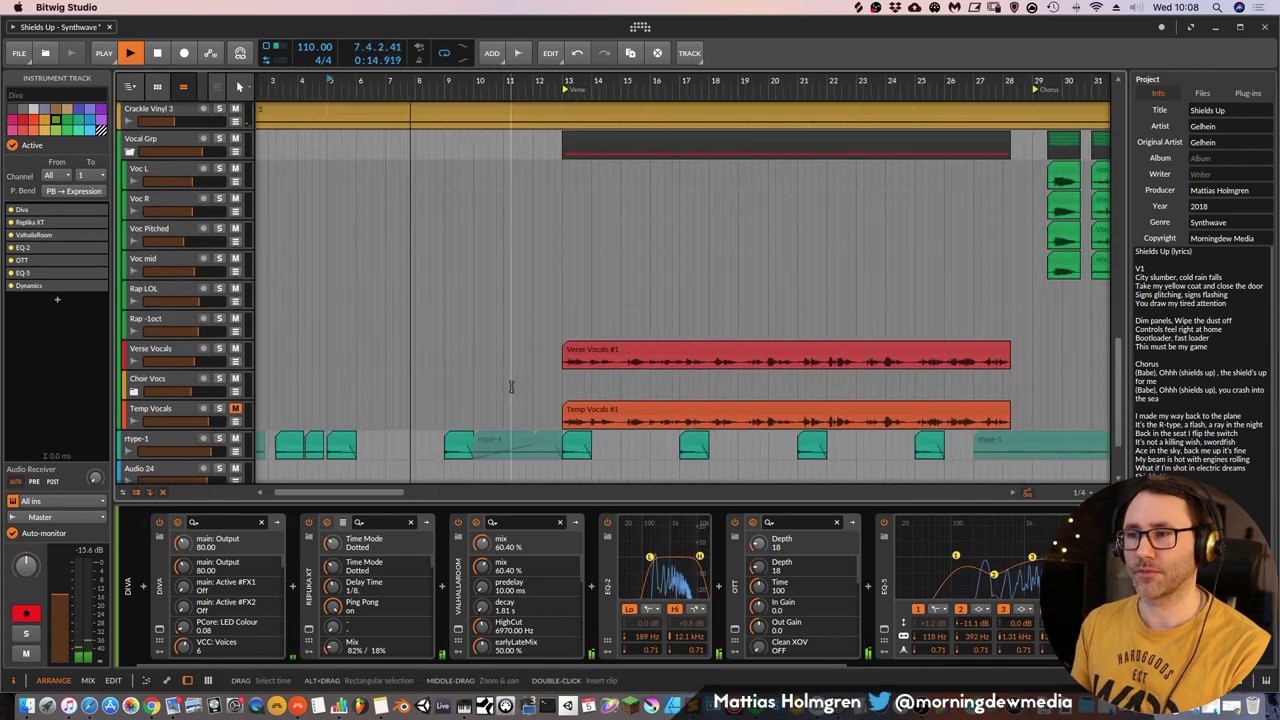
{"action": "scroll", "coordinate": [511, 385], "scroll_direction": "down", "scroll_amount": 3}
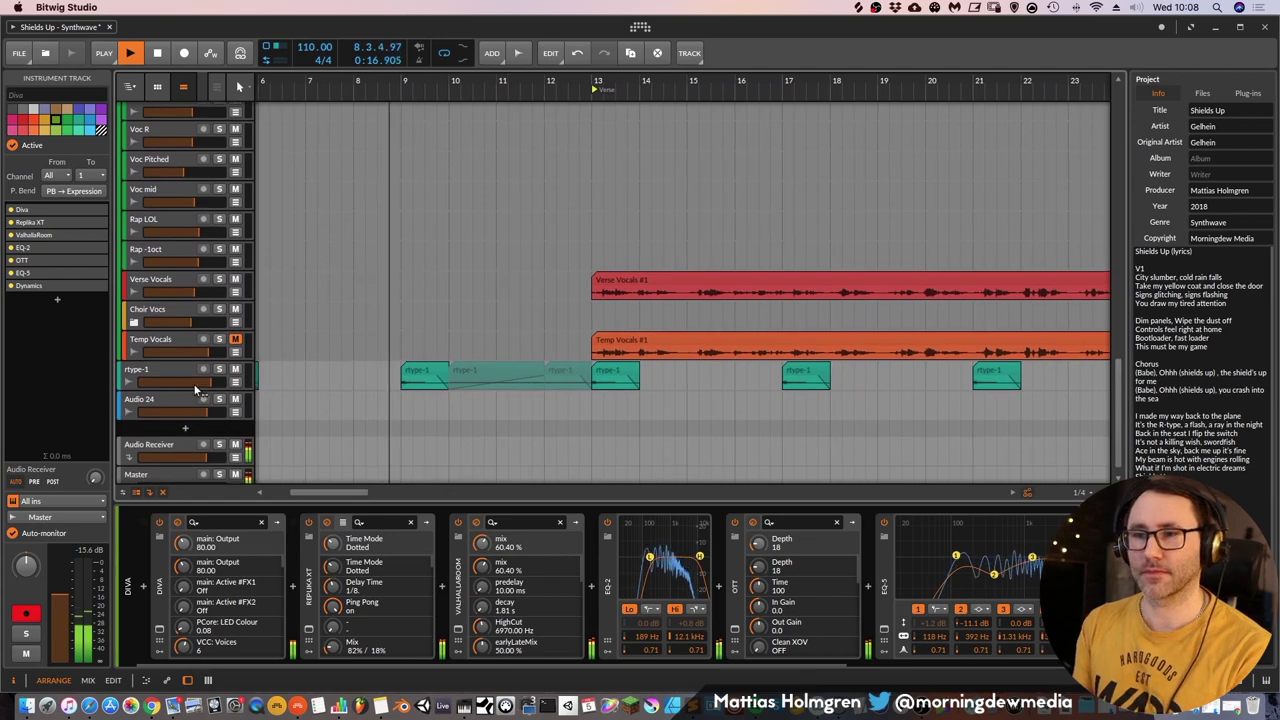
Solo the rtype-1 track and play its clip from bar 9
{"action": "left_click", "coordinate": [219, 369]}
{"action": "key", "text": "space"}
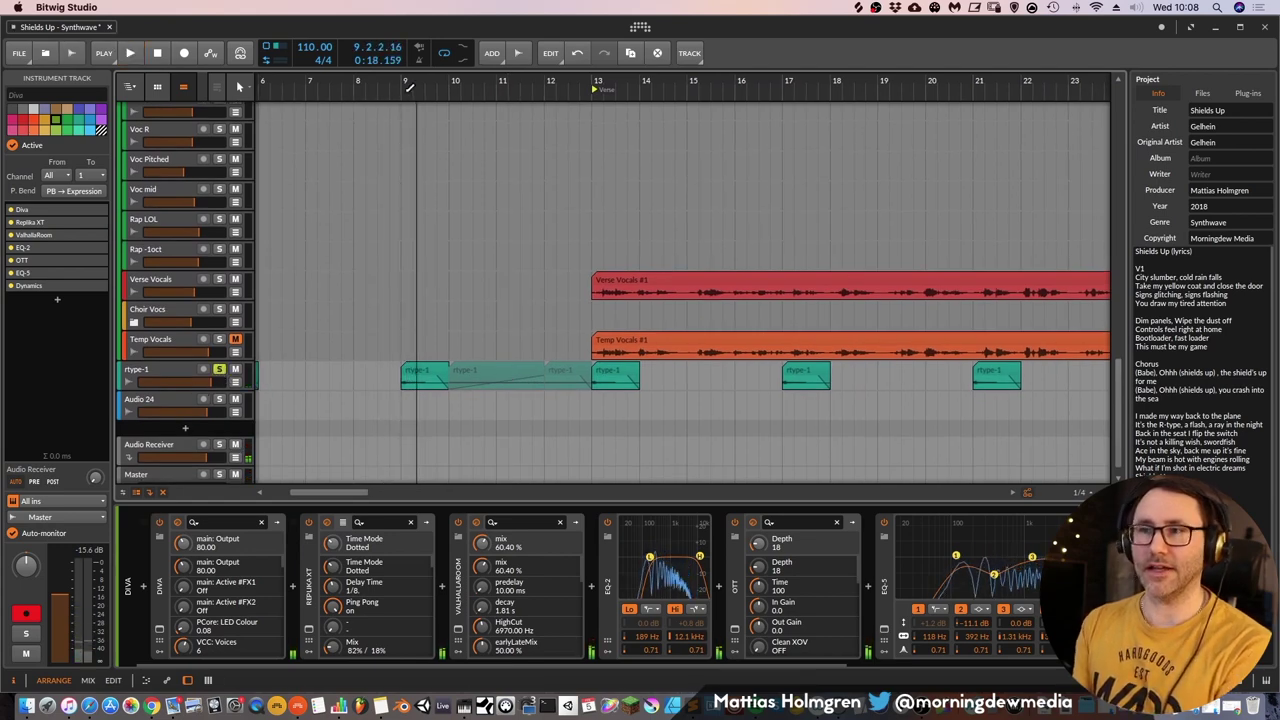
{"action": "left_click", "coordinate": [405, 83]}
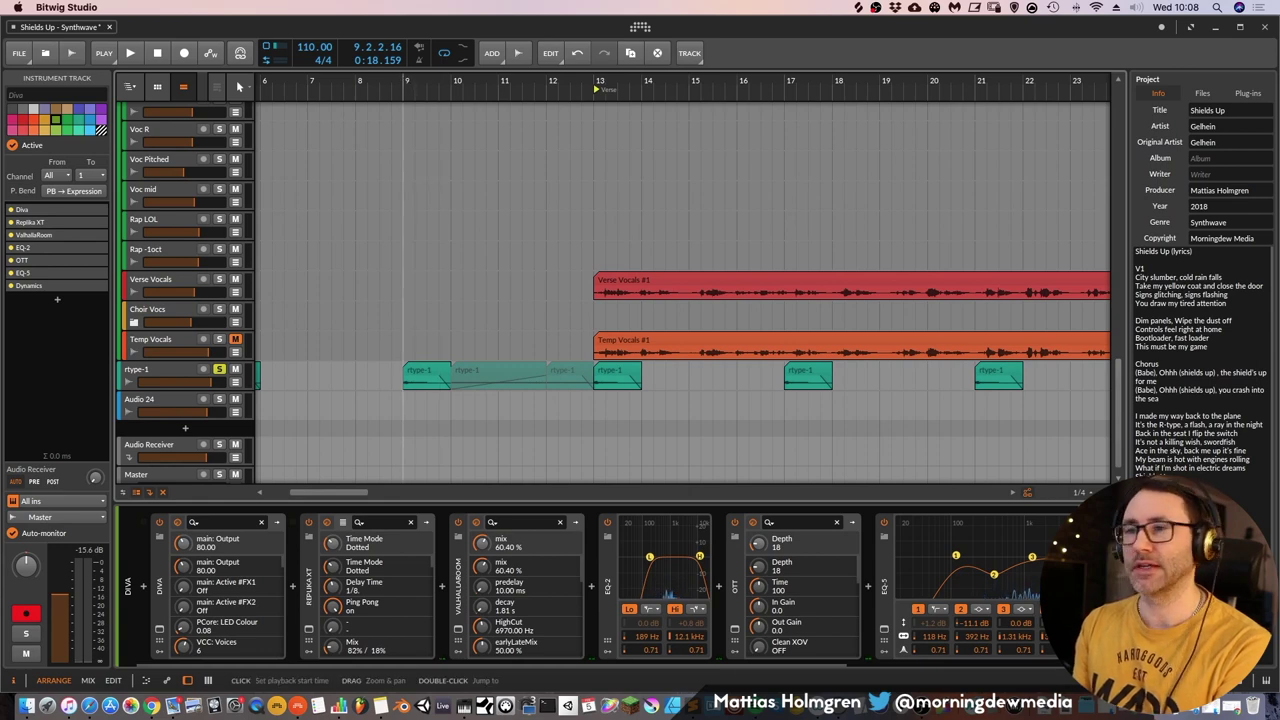
{"action": "key", "text": "space"}
{"action": "key", "text": "space"}
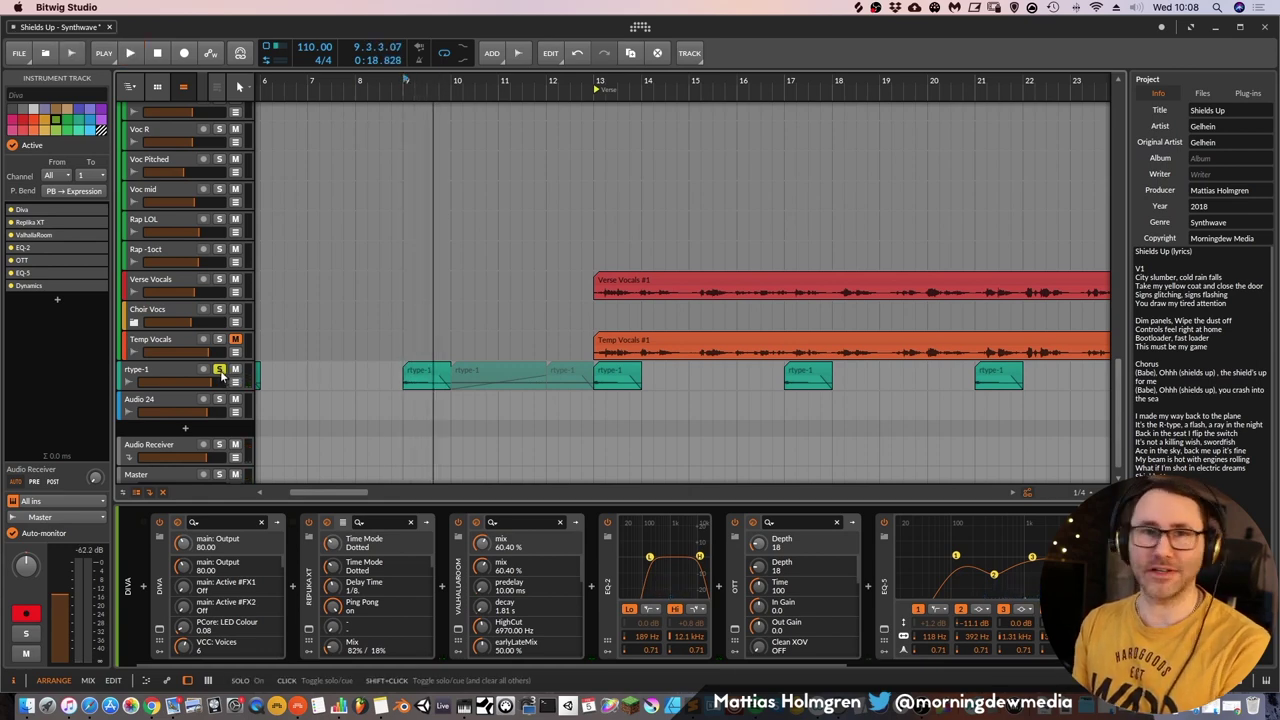
Unsolo the rtype-1 track and set the playback start at the Verse marker on bar 13
{"action": "left_click", "coordinate": [221, 373]}
{"action": "left_click_drag", "start_coordinate": [642, 84], "coordinate": [642, 62]}
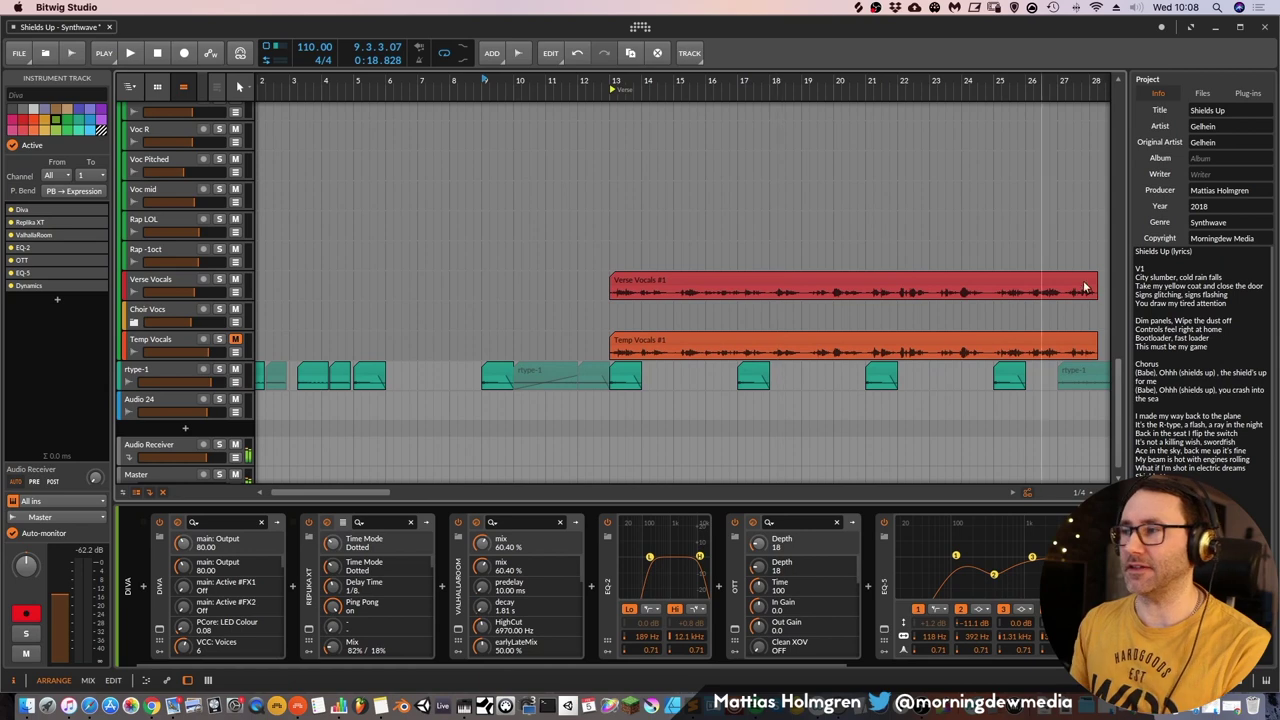
{"action": "left_click_drag", "start_coordinate": [1117, 405], "coordinate": [1130, 96]}
{"action": "left_click", "coordinate": [613, 85]}
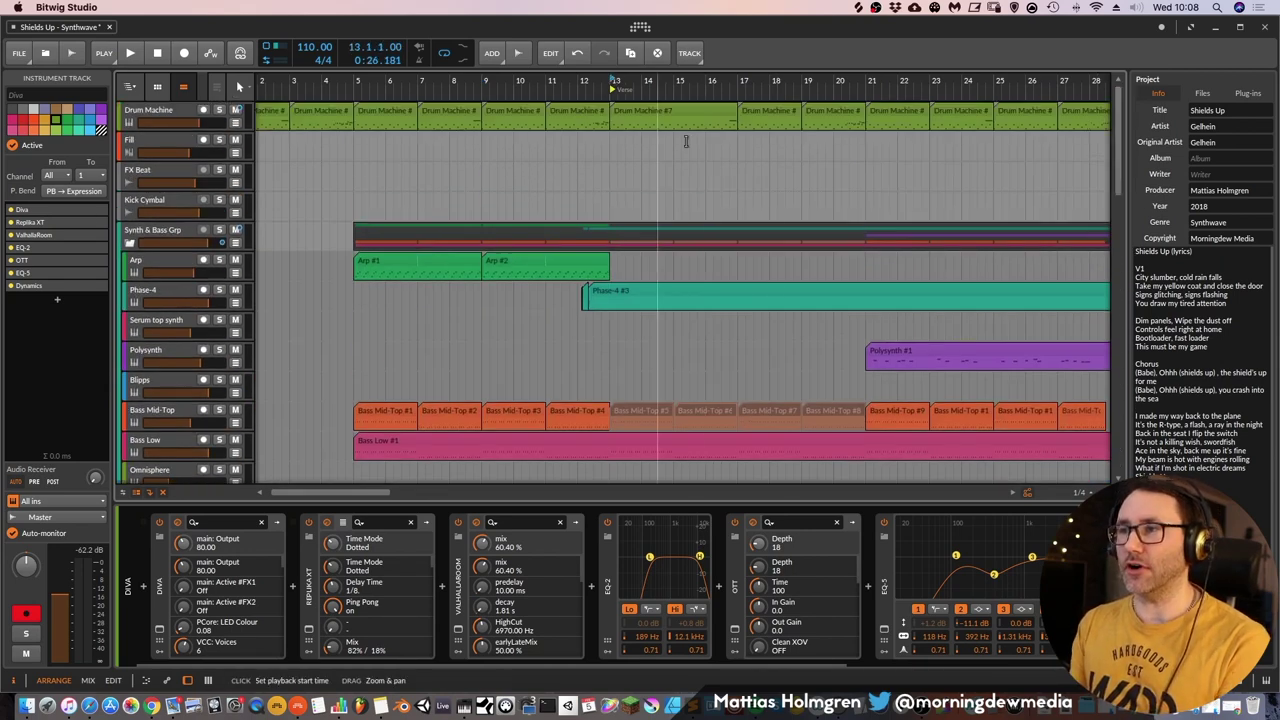
Select the Verse Vocals track and play the full mix through the verse from bar 13, stopping before the Chorus marker
{"action": "left_click_drag", "start_coordinate": [359, 493], "coordinate": [395, 493]}
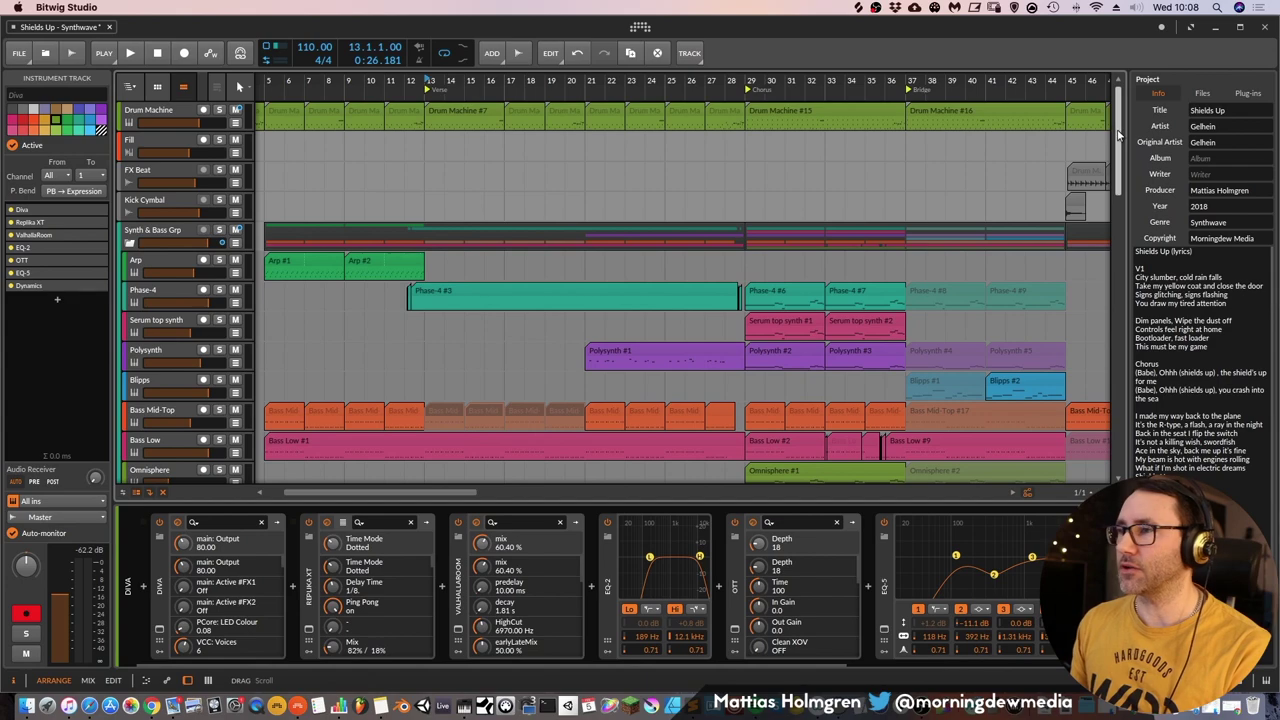
{"action": "left_click_drag", "start_coordinate": [1118, 133], "coordinate": [1079, 430]}
{"action": "left_click", "coordinate": [152, 278]}
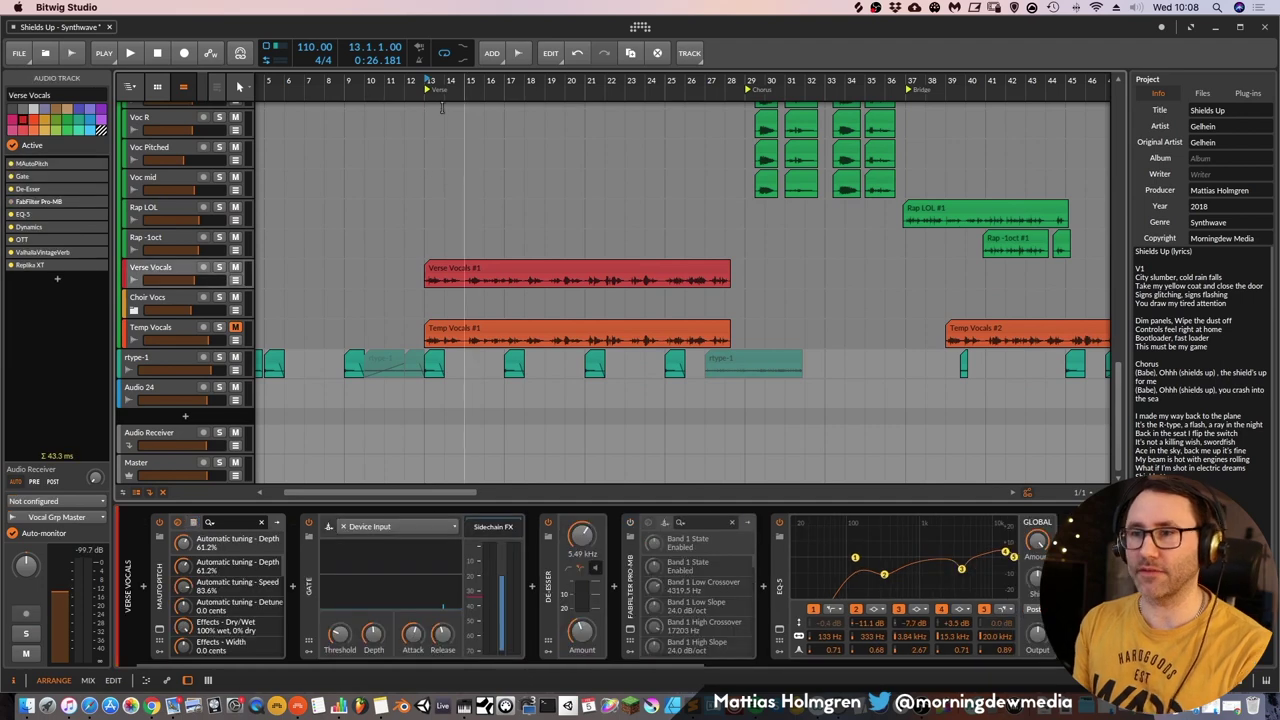
{"action": "key", "text": "space"}
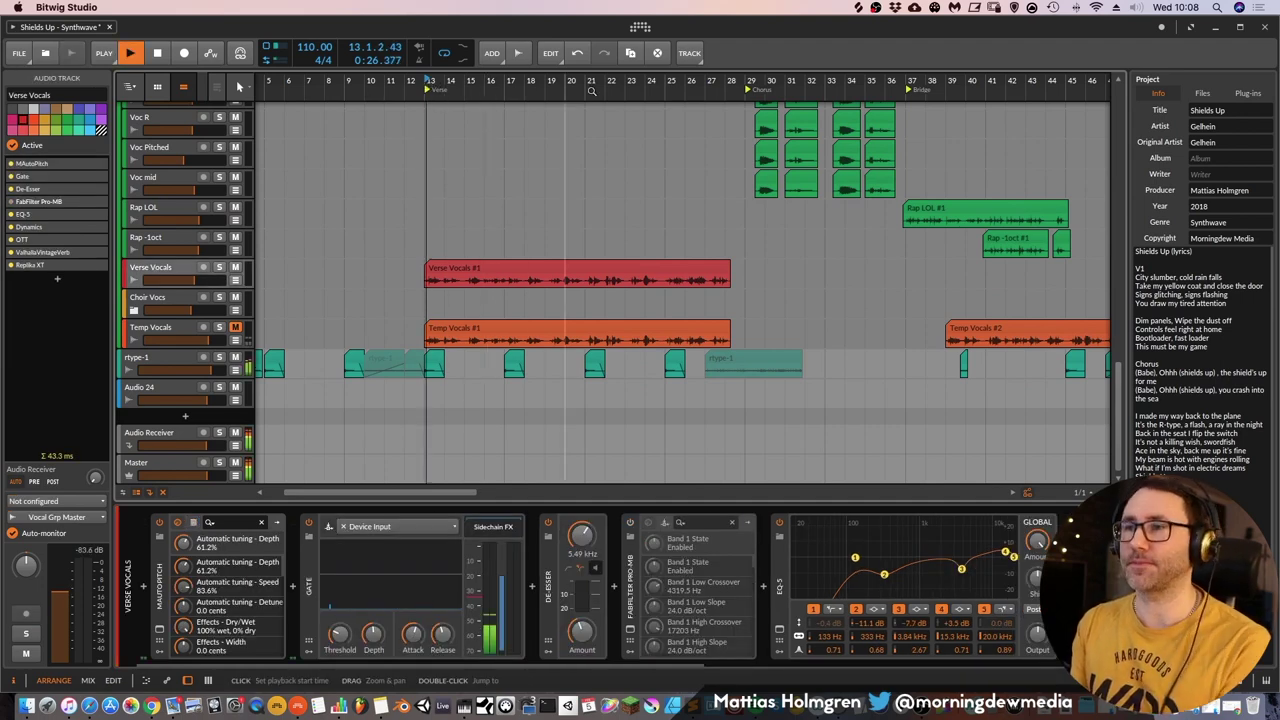
{"action": "left_click_drag", "start_coordinate": [725, 82], "coordinate": [720, 86]}
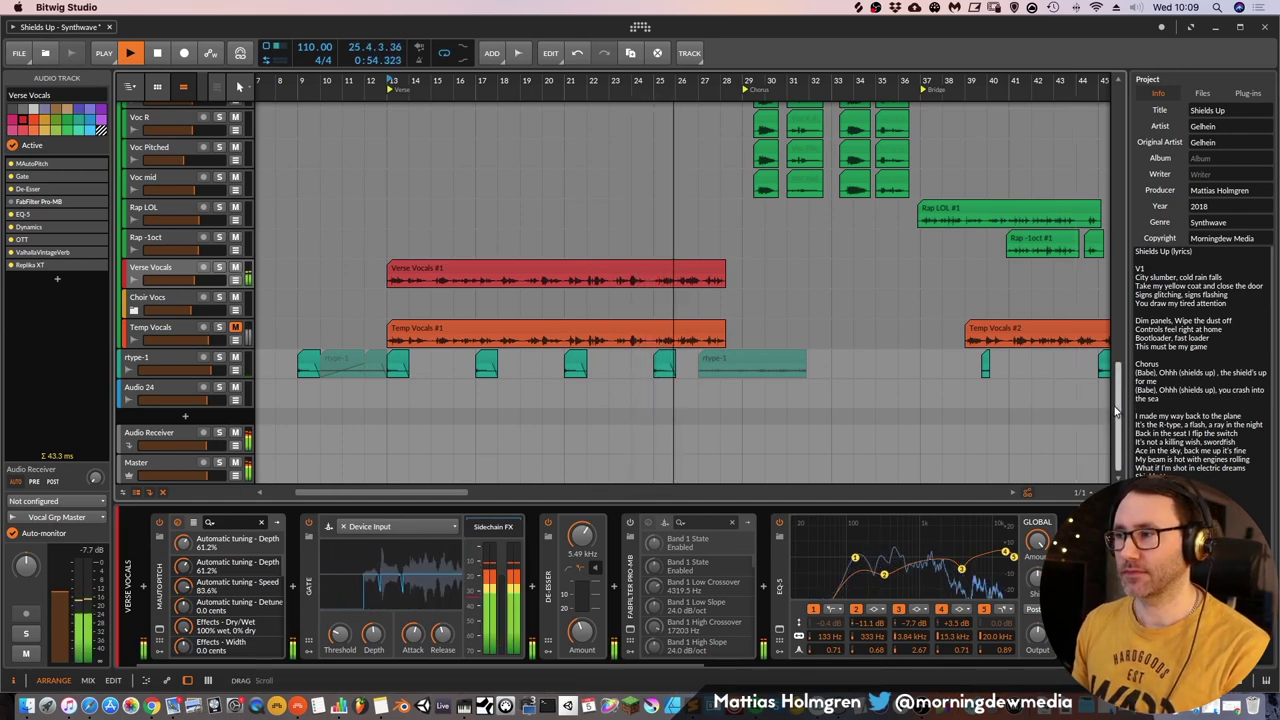
{"action": "left_click_drag", "start_coordinate": [1122, 418], "coordinate": [1091, 429]}
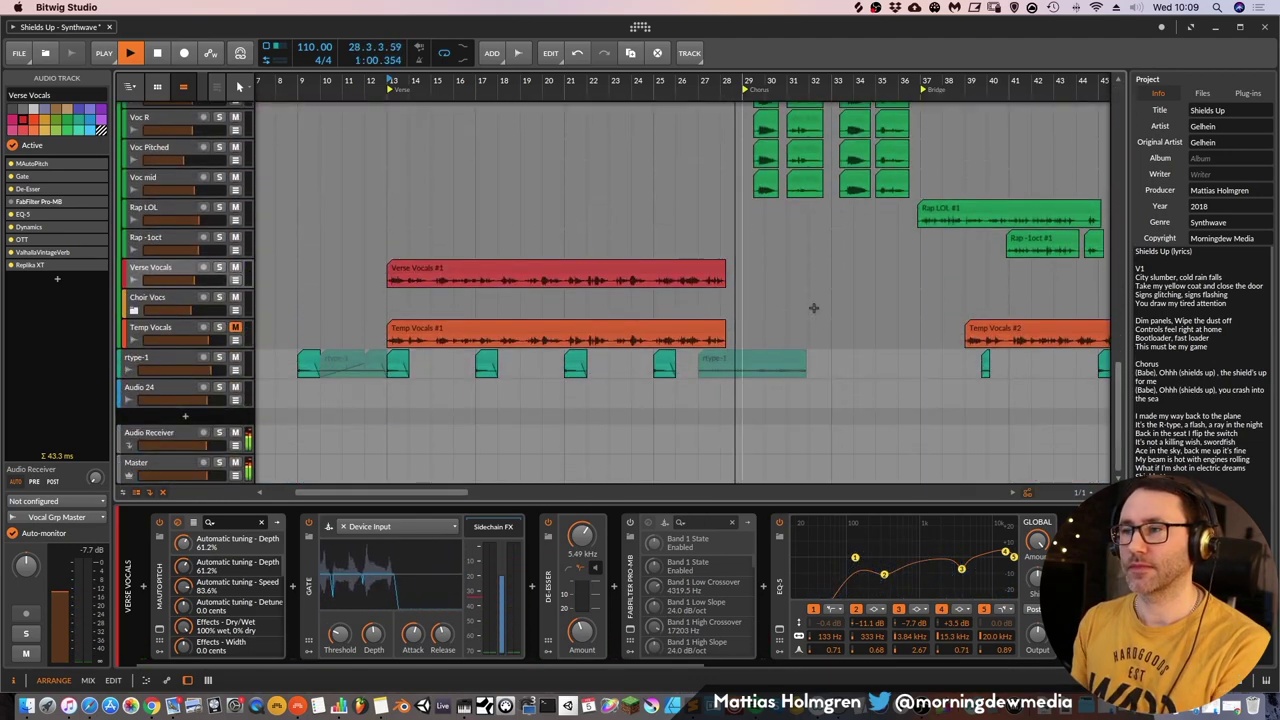
{"action": "key", "text": "space"}
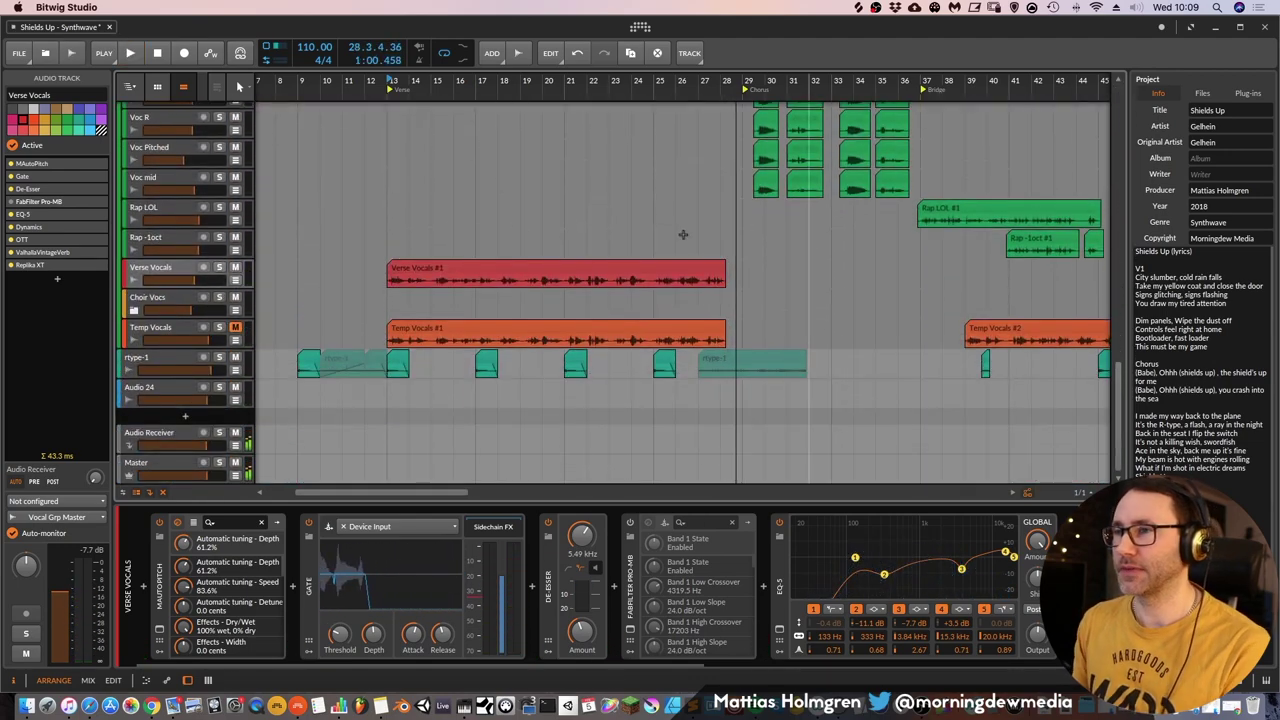
Solo Verse Vocals and inspect its MAutoPitch plug-in window, leaving MAutoPitch switched off after closing the window
{"action": "left_click", "coordinate": [219, 268]}
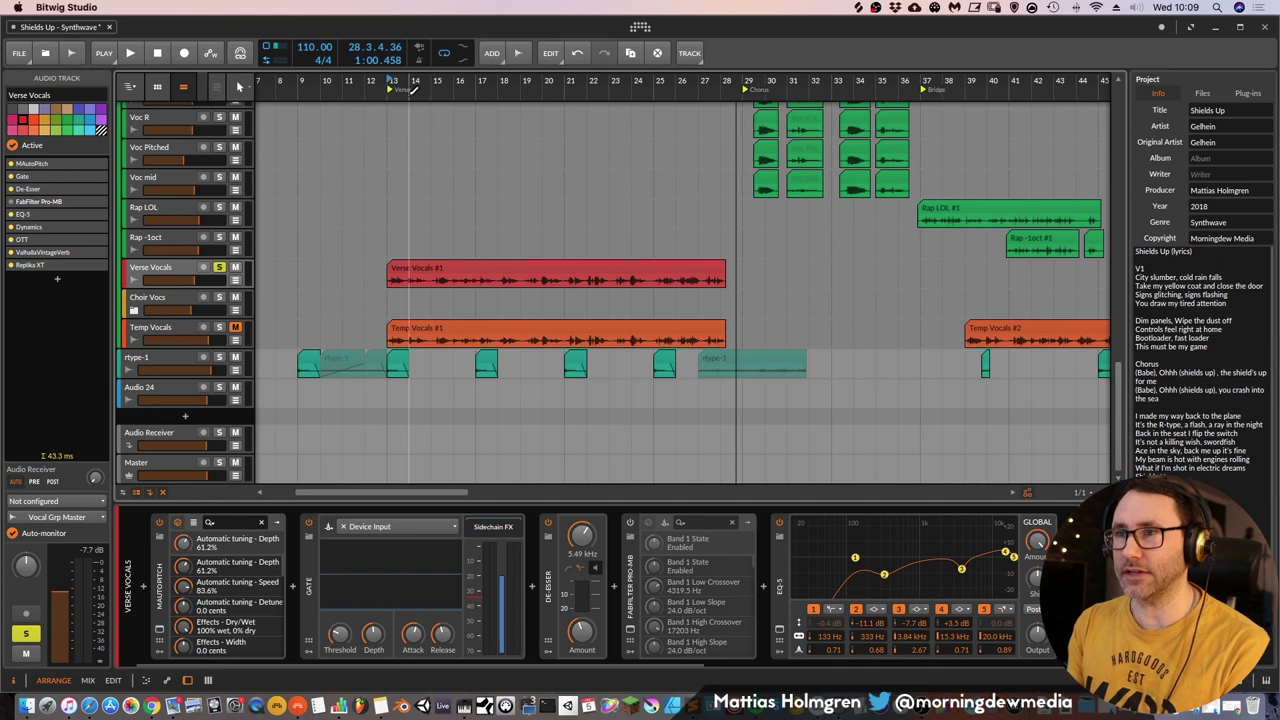
{"action": "left_click_drag", "start_coordinate": [453, 88], "coordinate": [484, 124]}
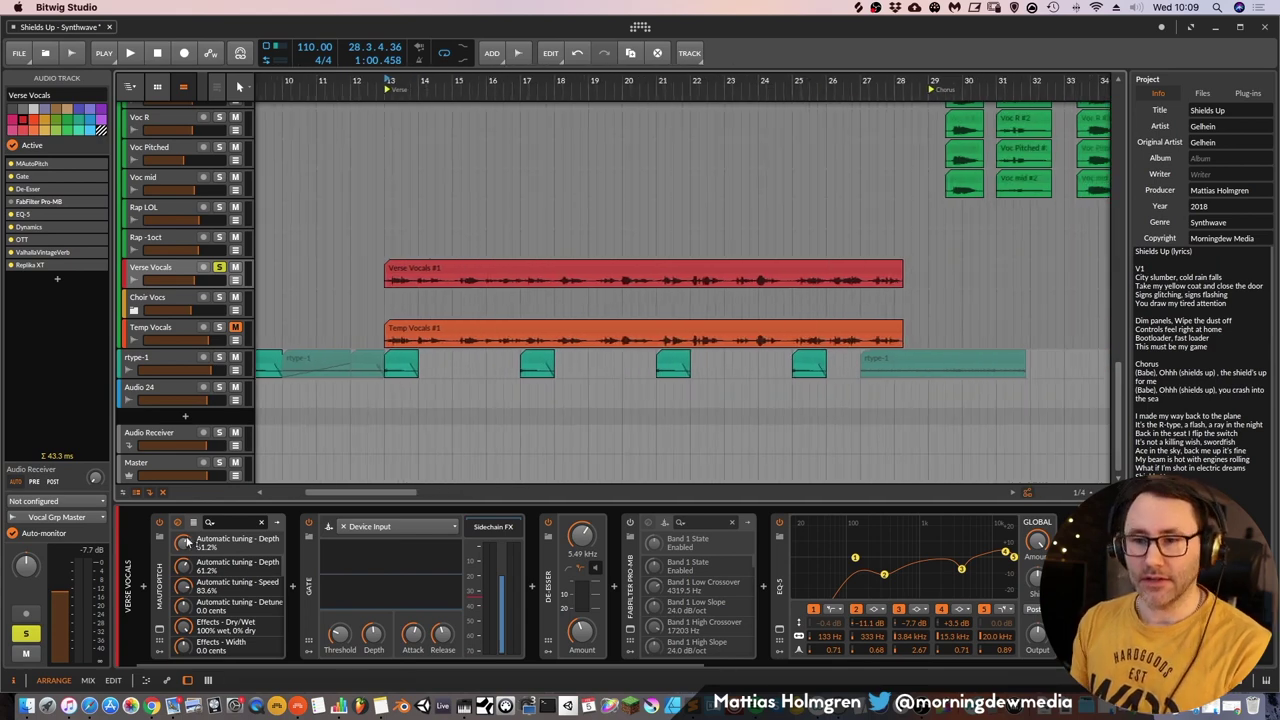
{"action": "left_click", "coordinate": [160, 582]}
{"action": "left_click", "coordinate": [159, 628]}
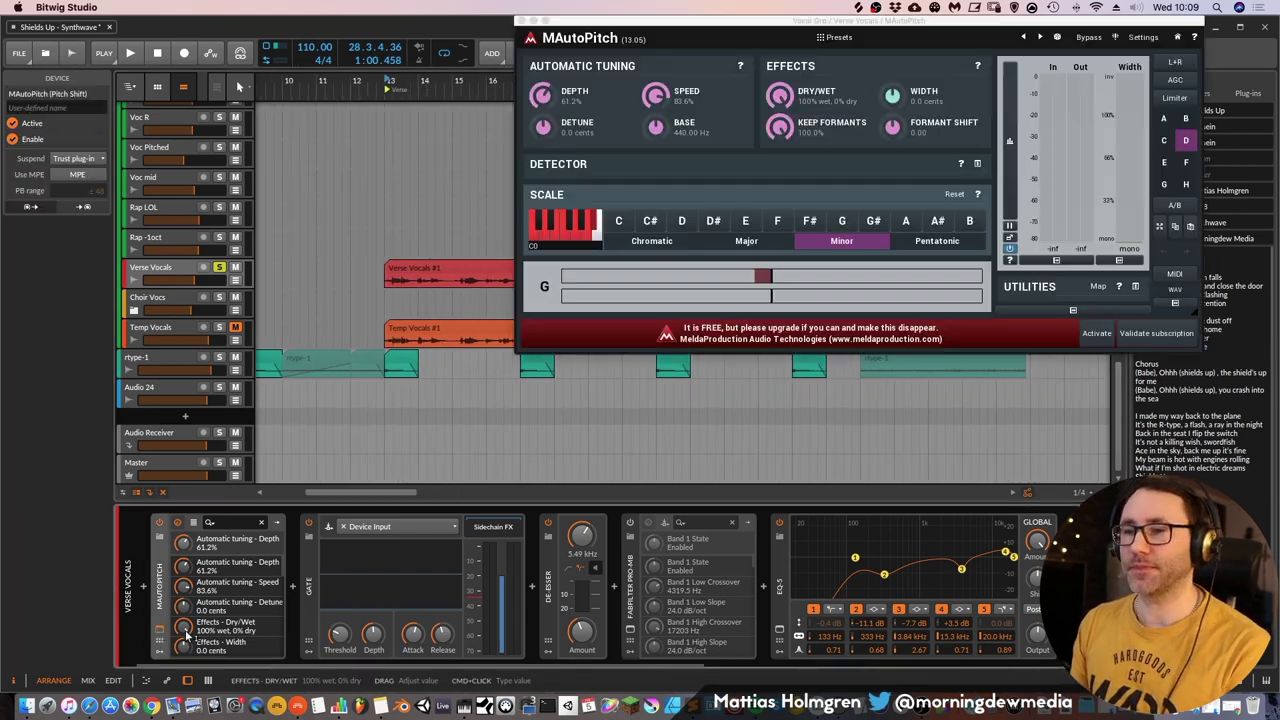
{"action": "left_click", "coordinate": [519, 21]}
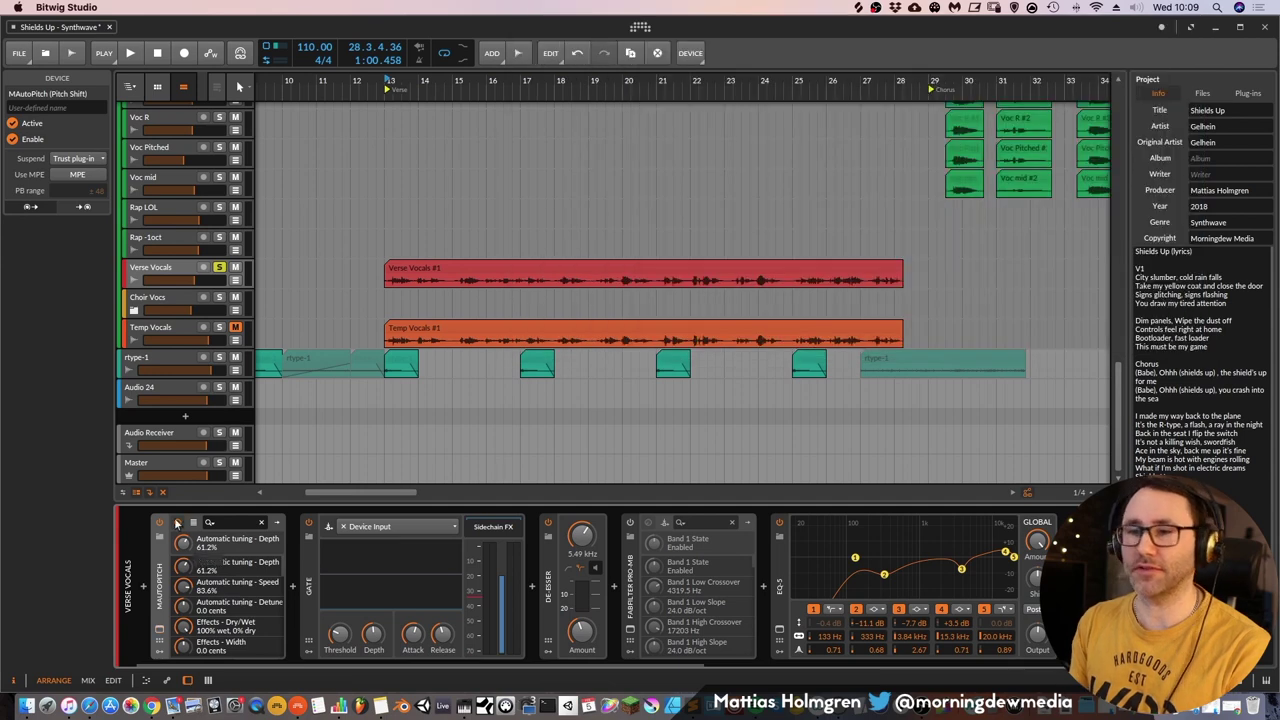
{"action": "left_click", "coordinate": [160, 523]}
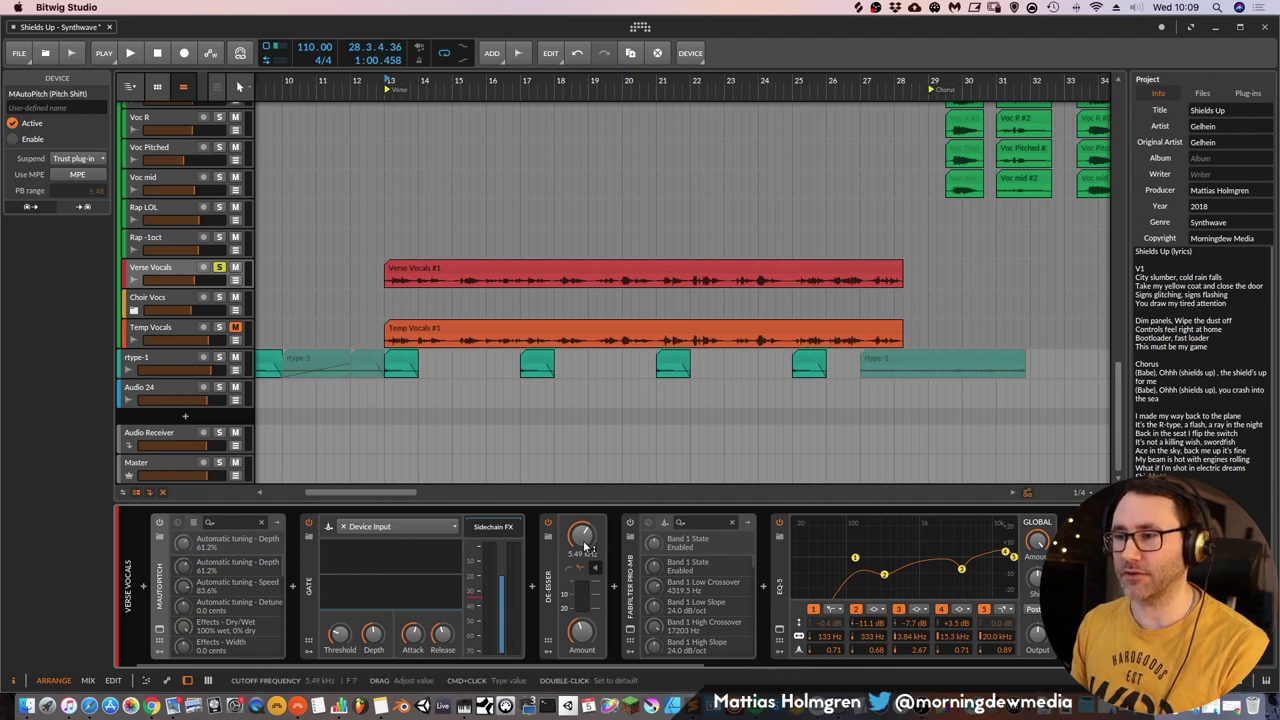
Review the Verse Vocals effect chain and play from bar 13, switching OTT off and back on to compare
{"action": "left_click_drag", "start_coordinate": [625, 666], "coordinate": [856, 658]}
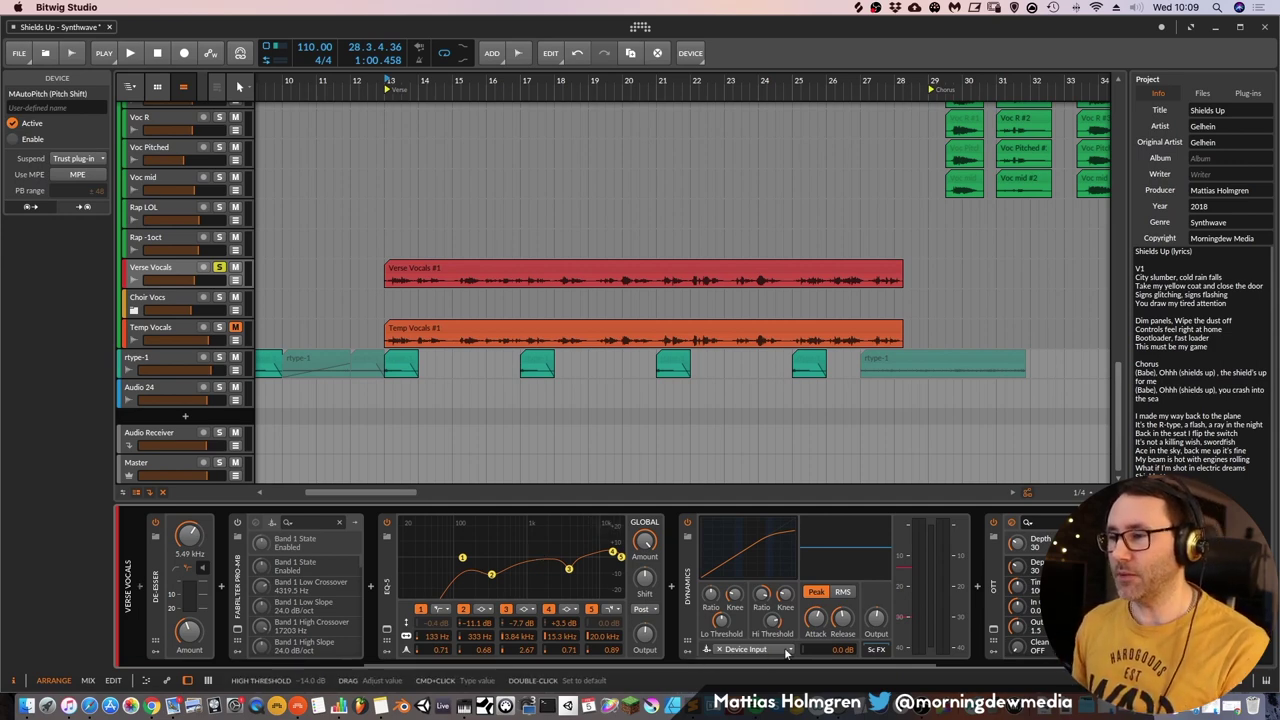
{"action": "scroll", "coordinate": [760, 600], "scroll_direction": "right", "scroll_amount": 5}
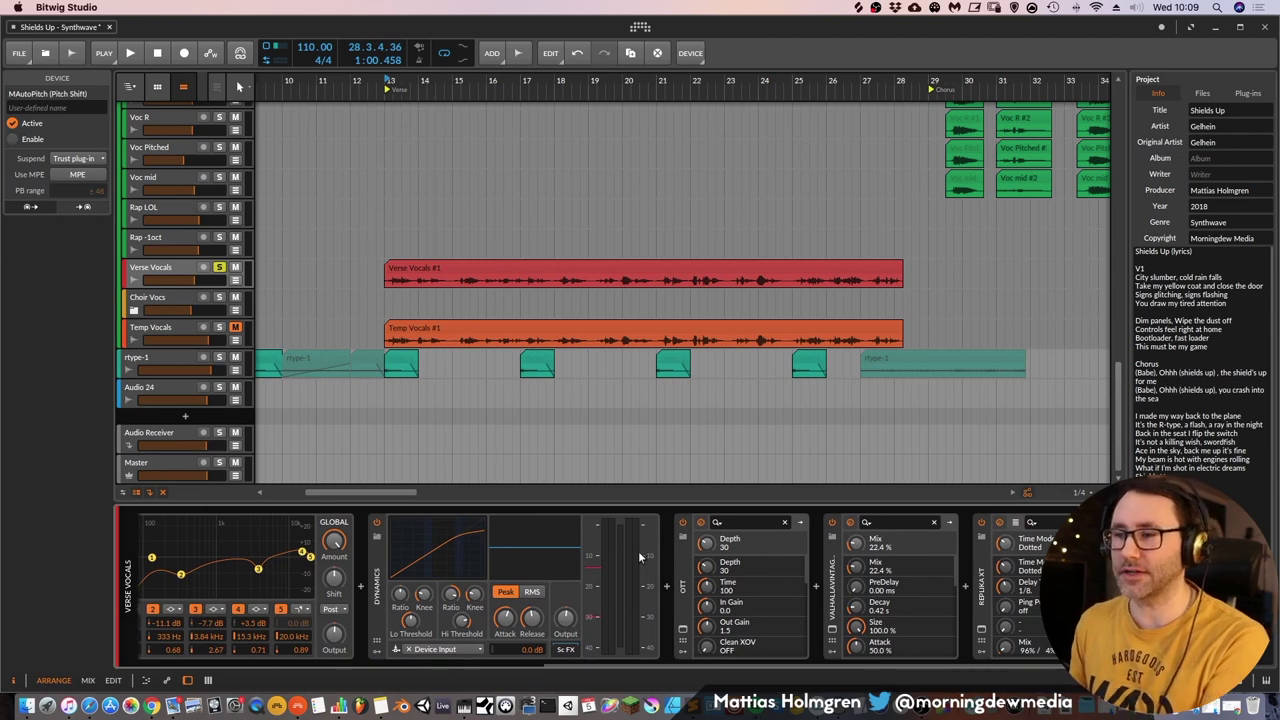
{"action": "key", "text": "space"}
{"action": "left_click", "coordinate": [683, 523]}
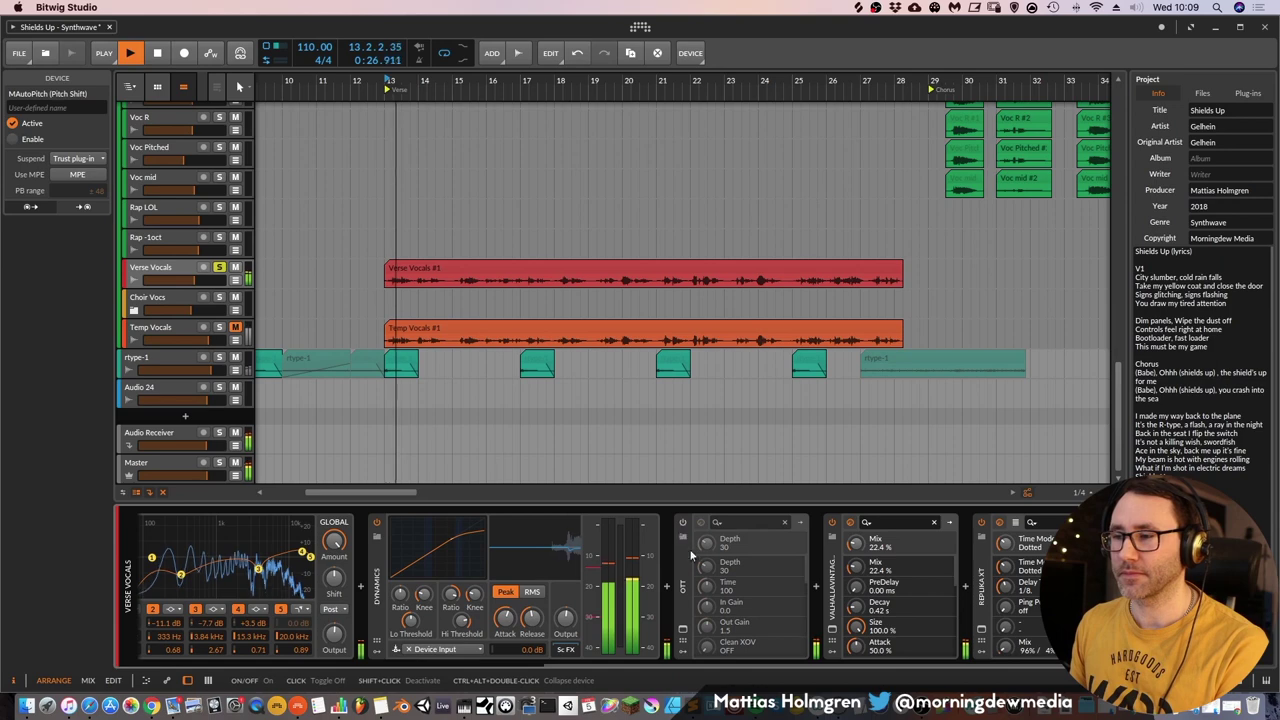
{"action": "left_click", "coordinate": [683, 523]}
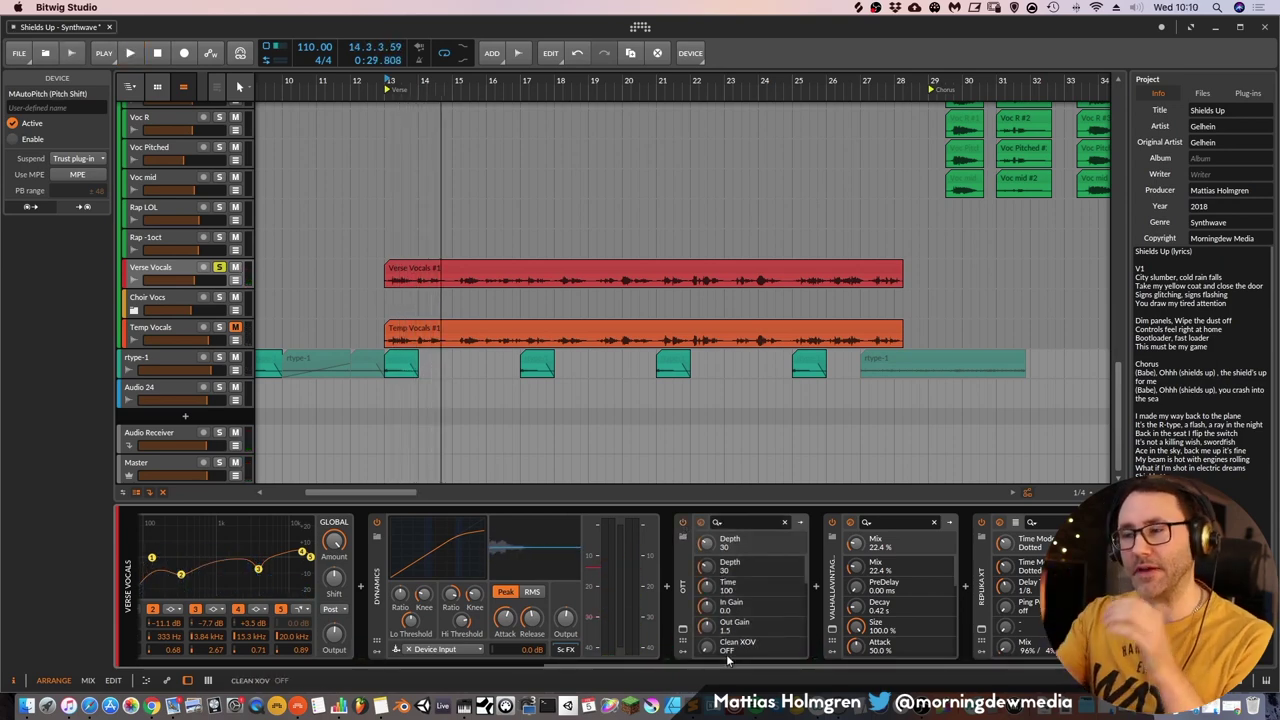
Inspect the ValhallaVintageVerb and Replika XT windows, toggling Replika XT off and on while the soloed verse vocal plays from bar 13
{"action": "left_click", "coordinate": [832, 629]}
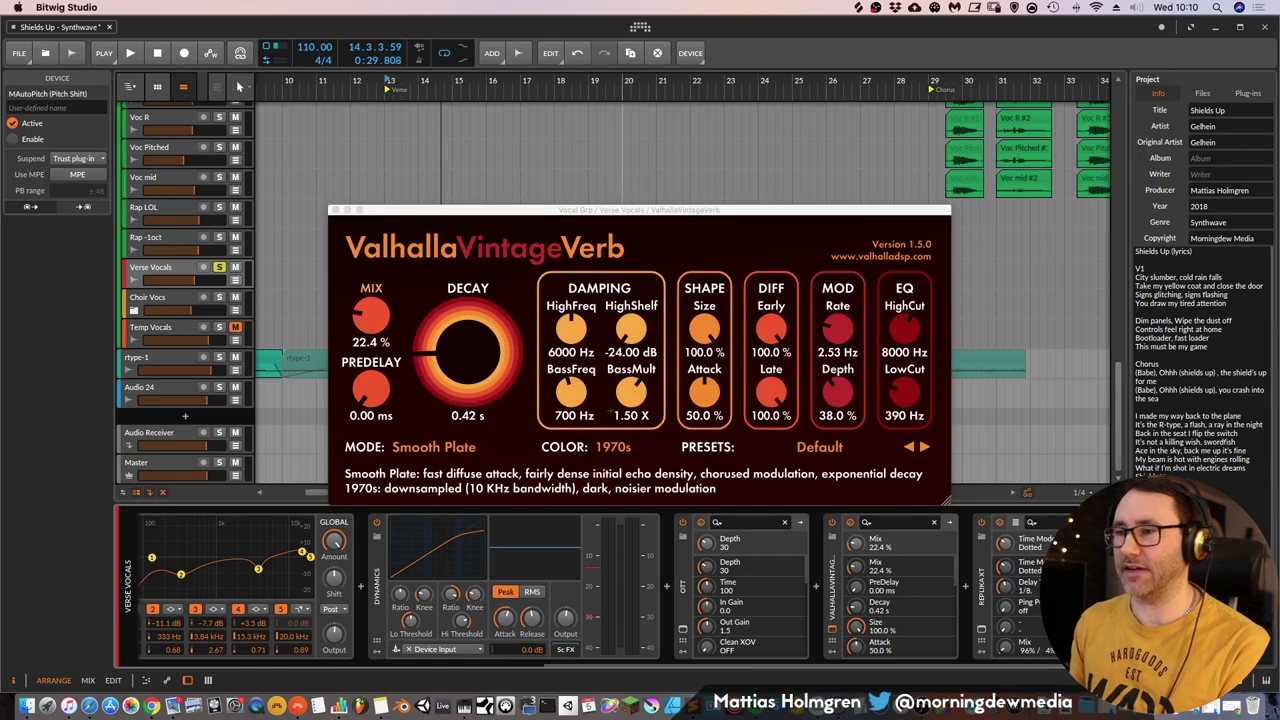
{"action": "left_click", "coordinate": [335, 211]}
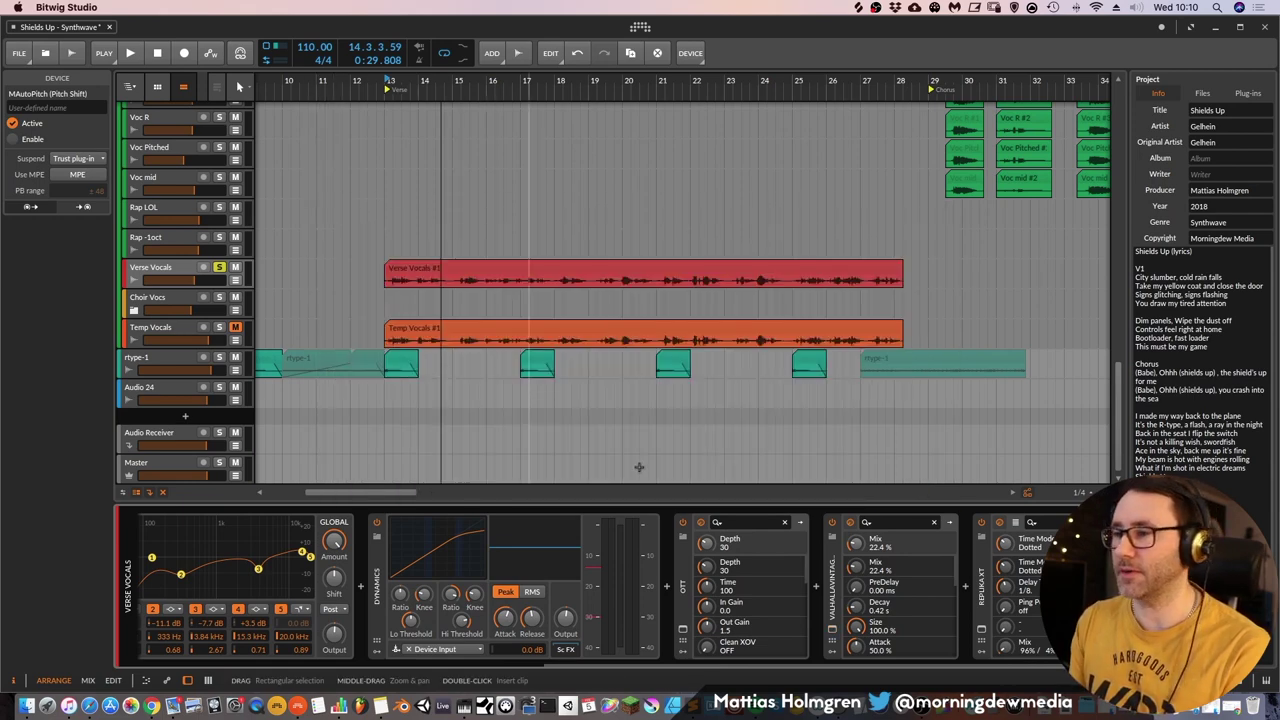
{"action": "left_click", "coordinate": [981, 629]}
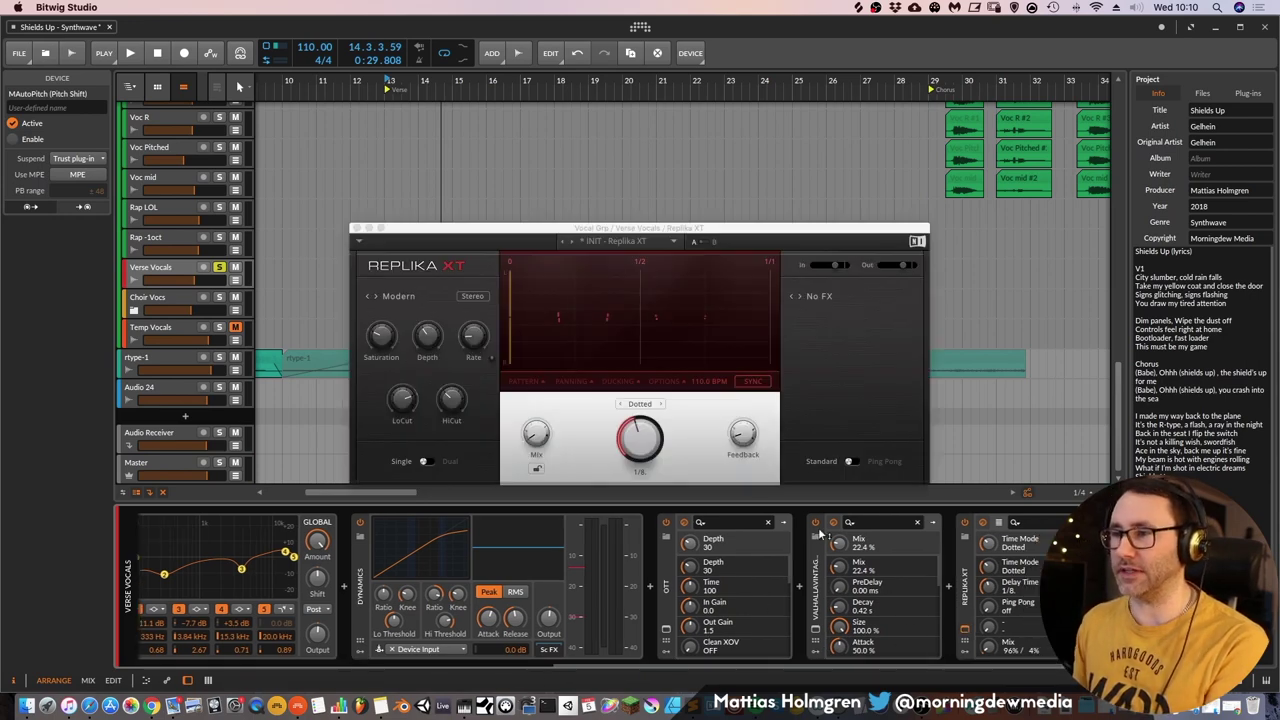
{"action": "key", "text": "space"}
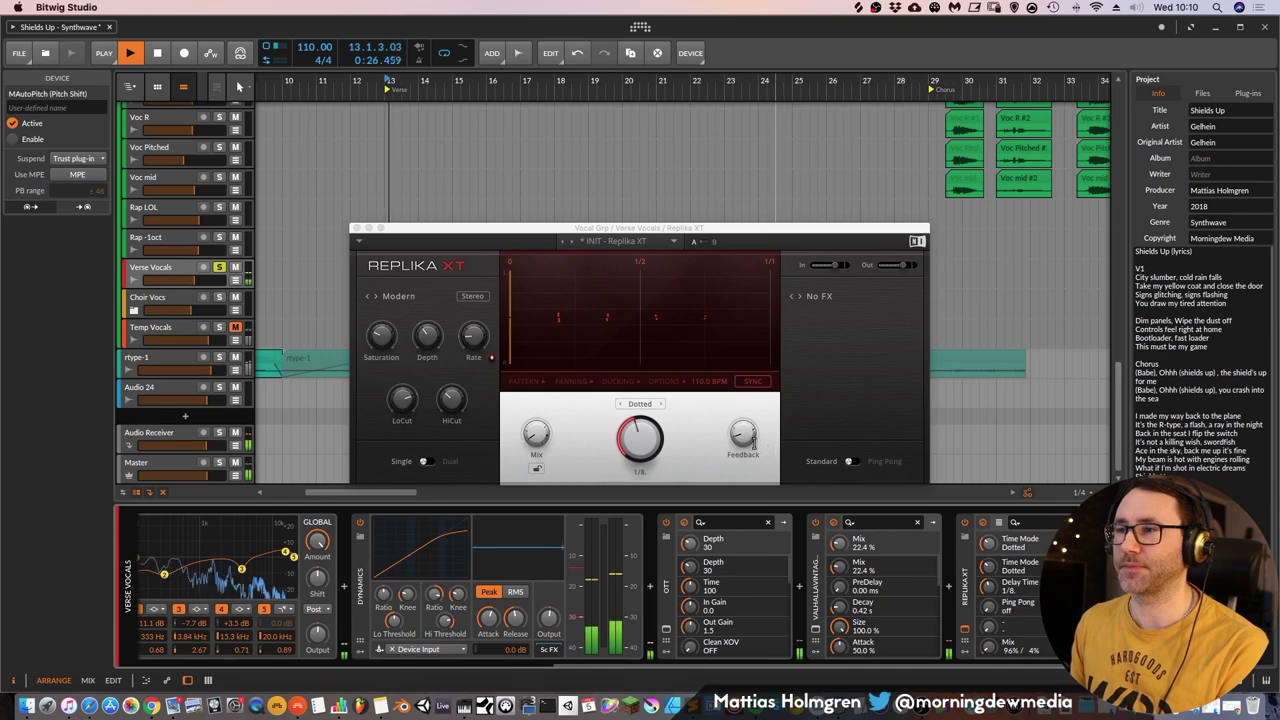
{"action": "left_click", "coordinate": [965, 526]}
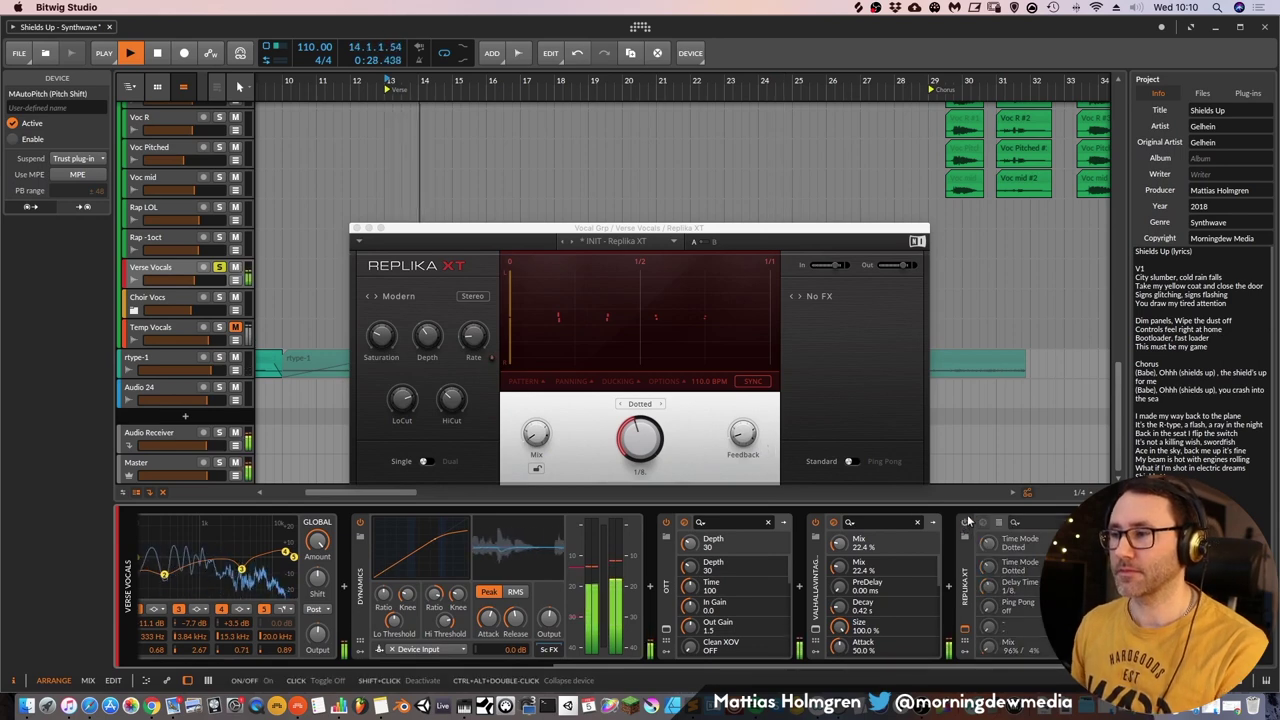
{"action": "left_click", "coordinate": [965, 526]}
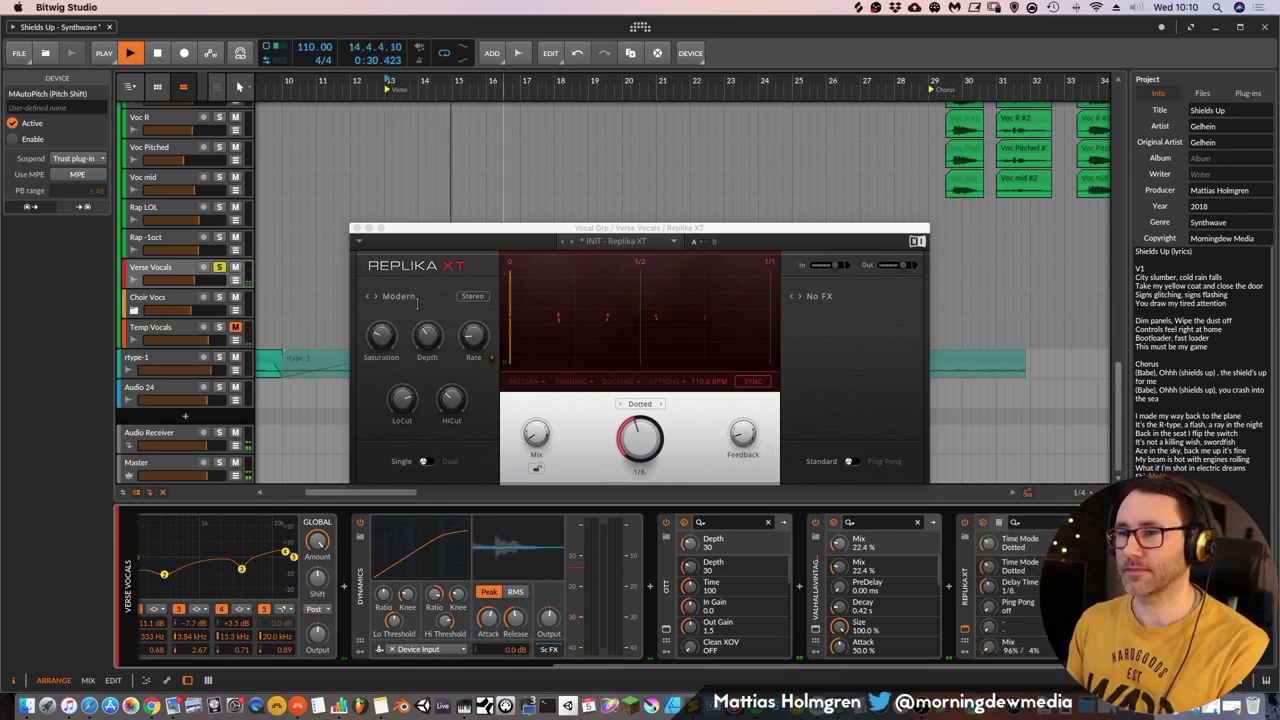
{"action": "left_click", "coordinate": [357, 228]}
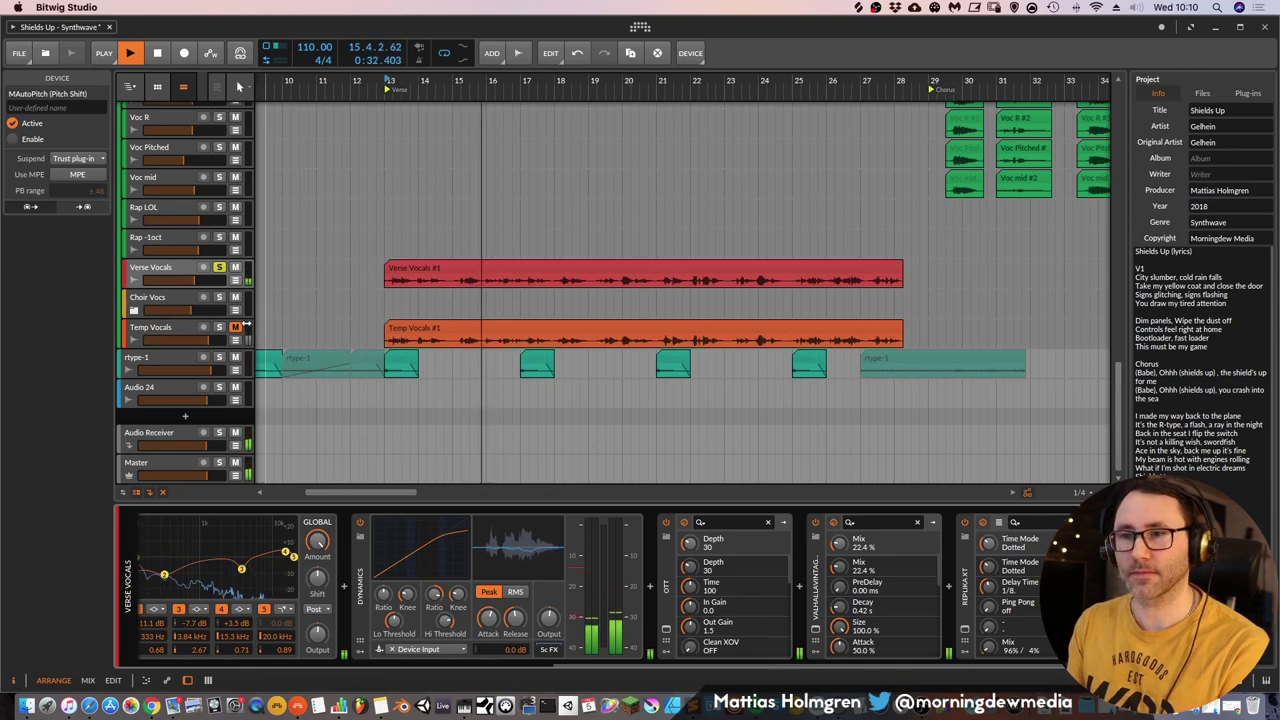
Show the Verse Vocals automation lane, check its list of automatable devices, and hide the lane again
{"action": "left_click", "coordinate": [236, 281]}
{"action": "left_click", "coordinate": [226, 302]}
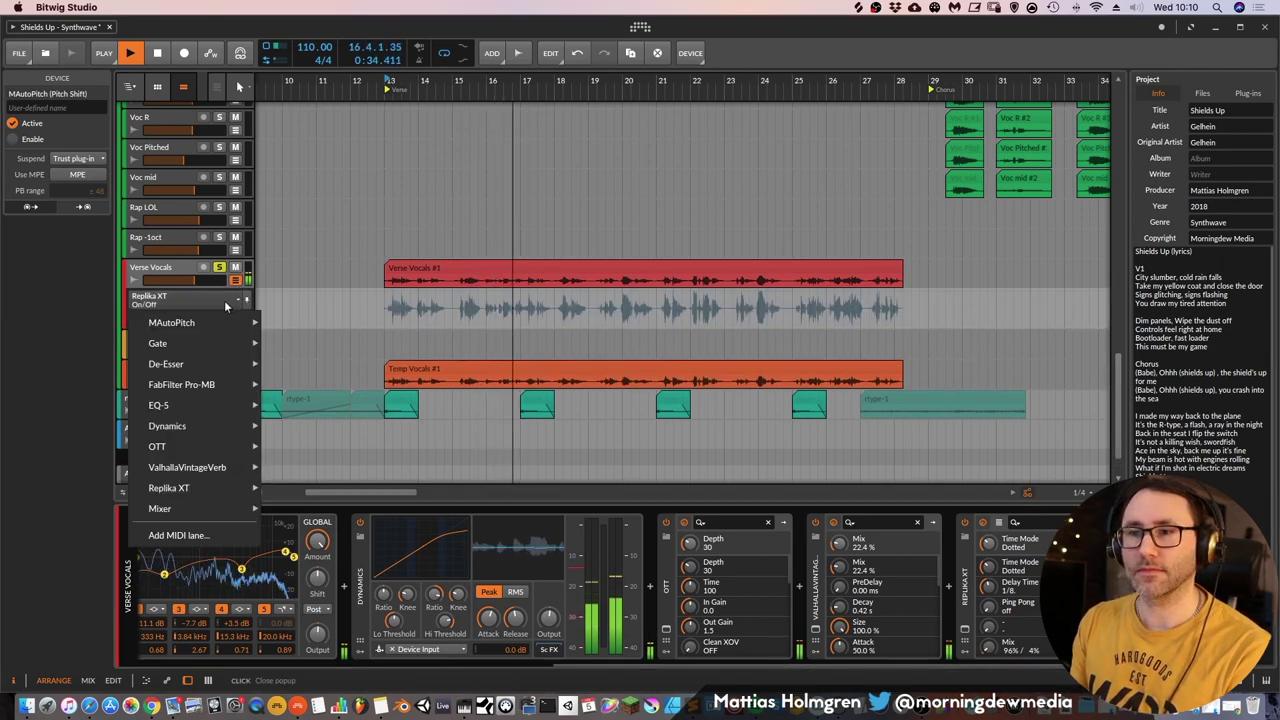
{"action": "left_click", "coordinate": [227, 285]}
{"action": "left_click", "coordinate": [236, 281]}
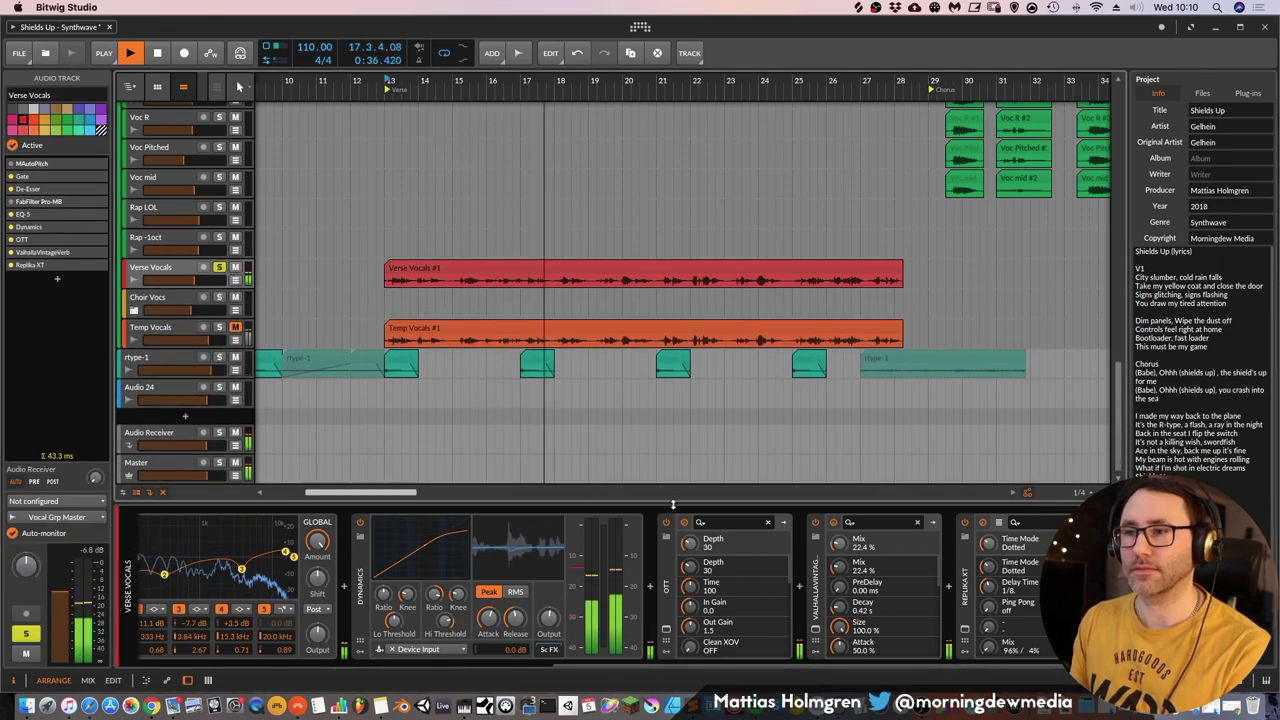
Listen to the soloed verse vocal without MAutoPitch until bar 28 and stop playback
{"action": "scroll", "coordinate": [747, 658], "scroll_direction": "left", "scroll_amount": 5}
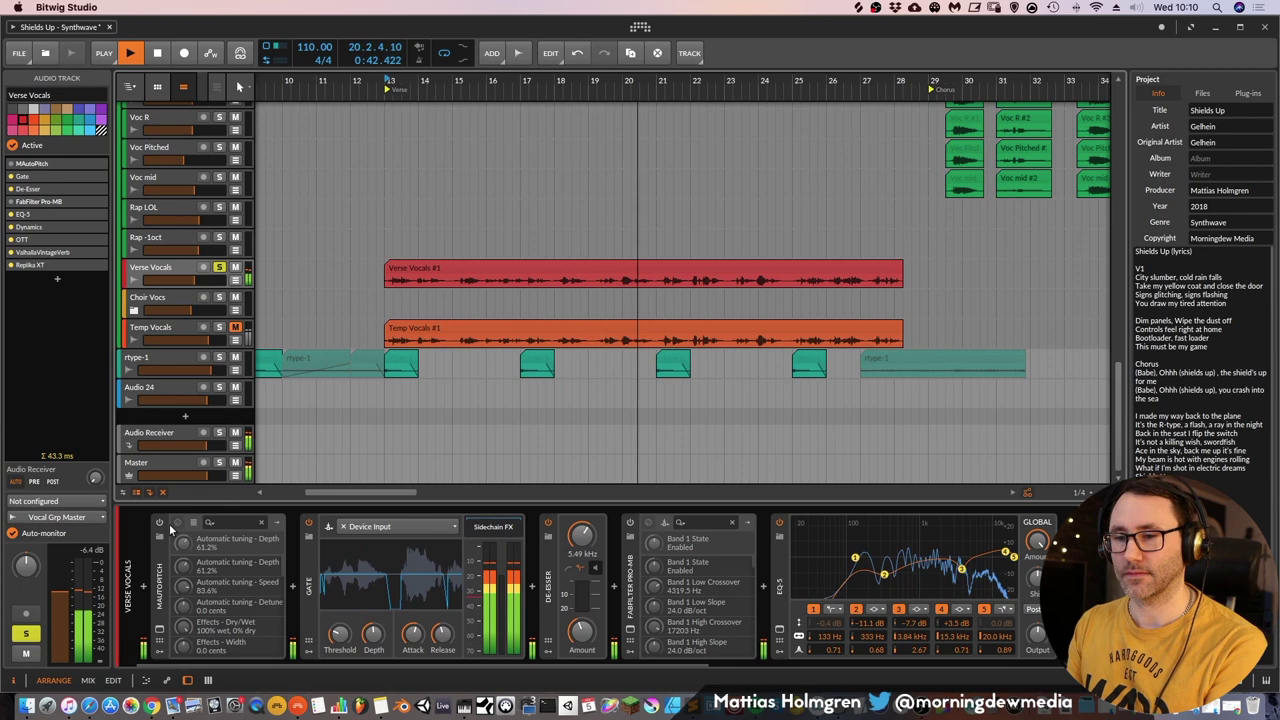
{"action": "left_click_drag", "start_coordinate": [826, 82], "coordinate": [795, 72]}
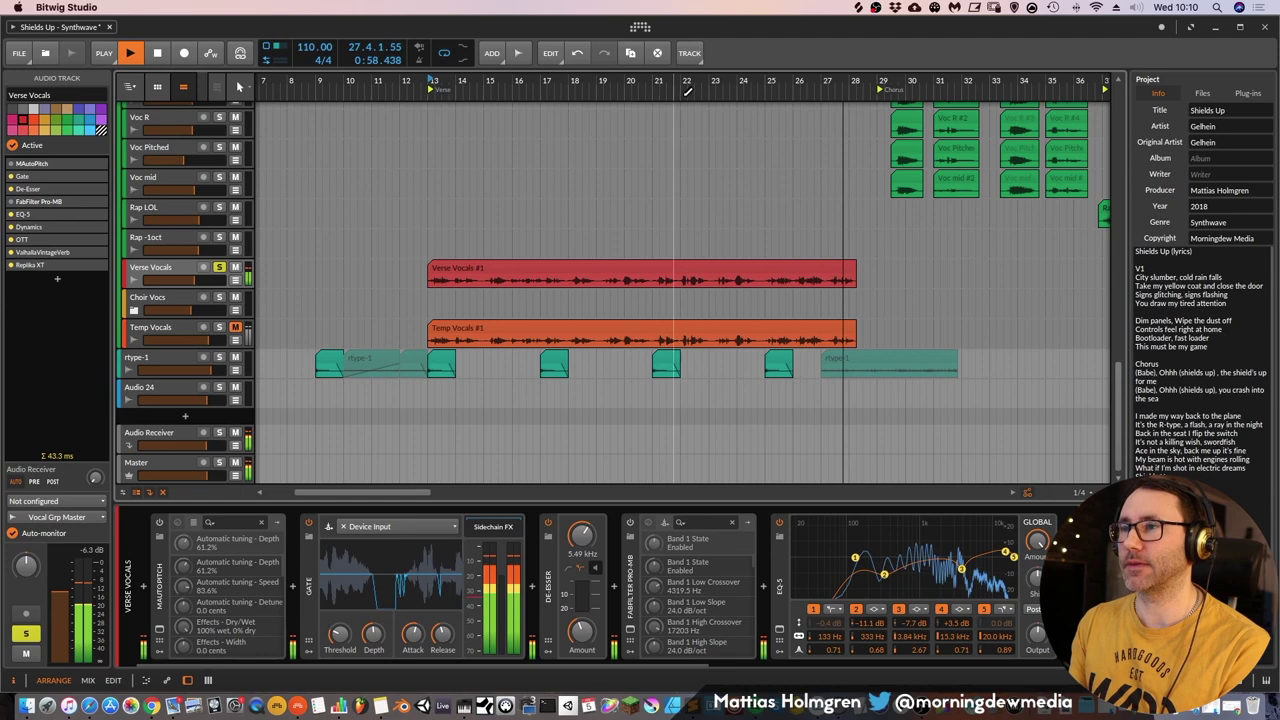
{"action": "key", "text": "space"}
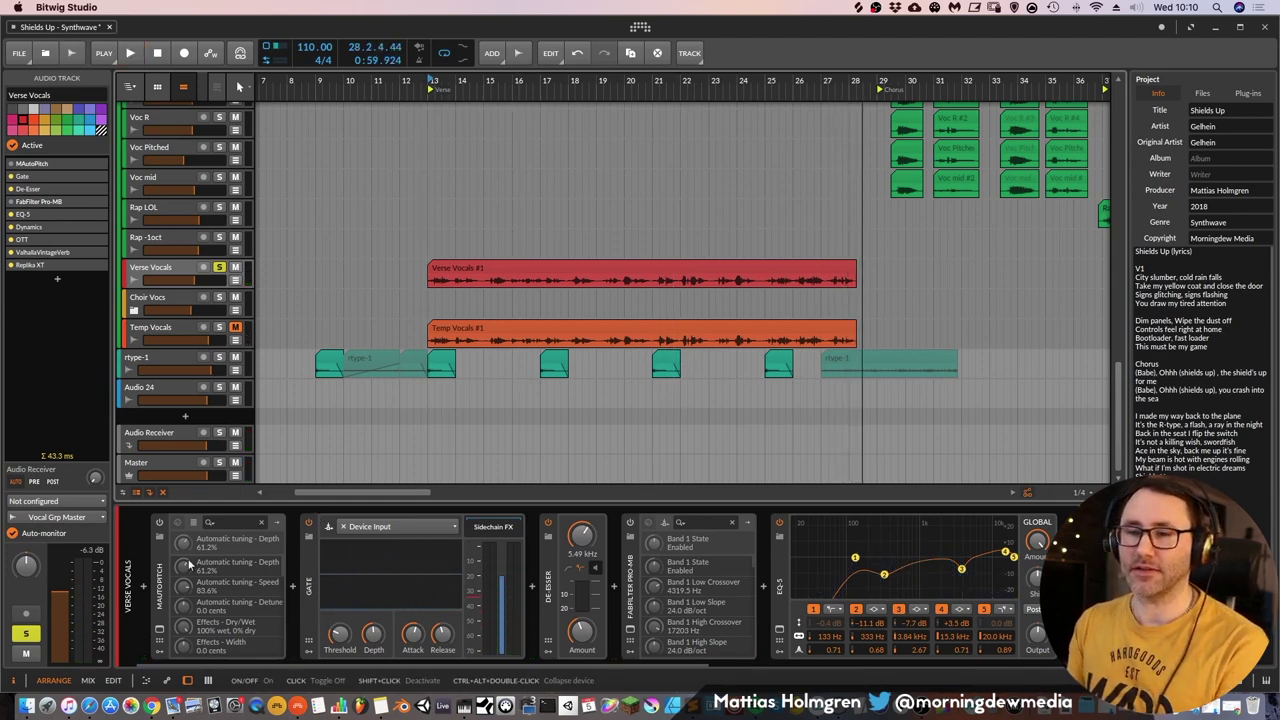
Replay the soloed verse vocal from bar 13 with MAutoPitch switched back on, and stop around bar 20
{"action": "left_click", "coordinate": [160, 590]}
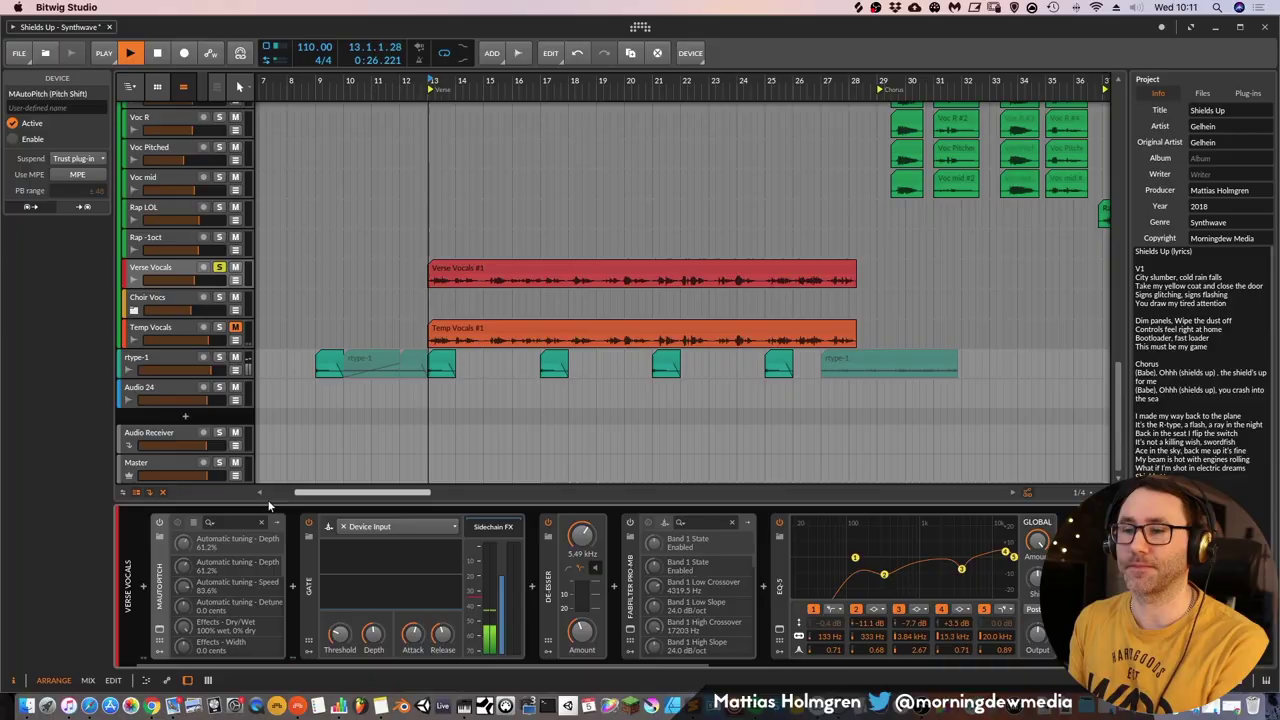
{"action": "left_click", "coordinate": [158, 522]}
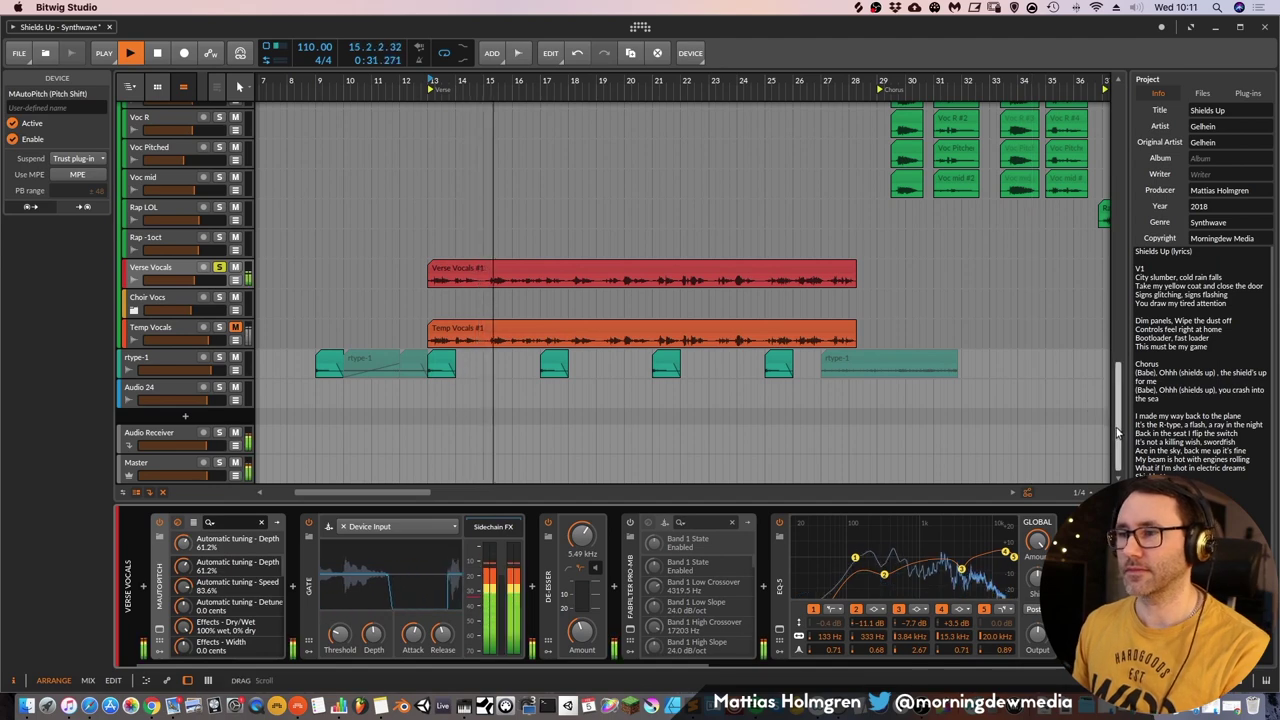
{"action": "left_click_drag", "start_coordinate": [1112, 418], "coordinate": [1104, 312]}
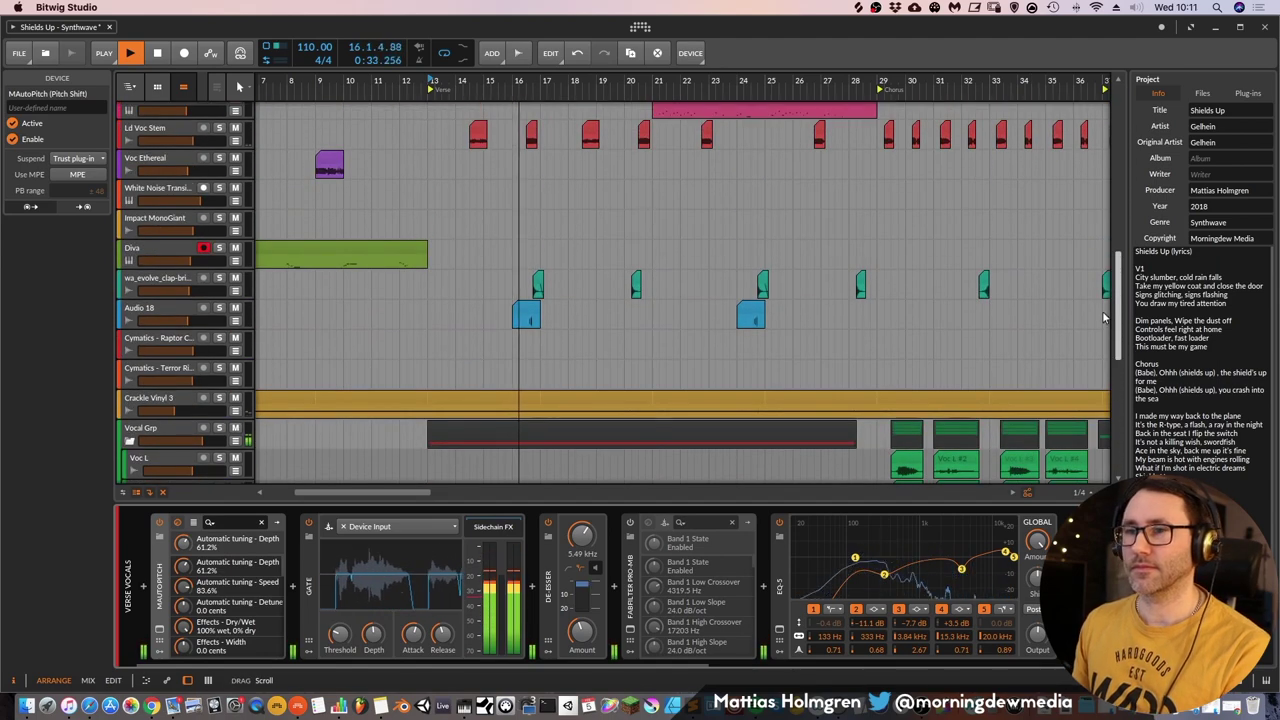
{"action": "left_click_drag", "start_coordinate": [1118, 326], "coordinate": [1070, 462]}
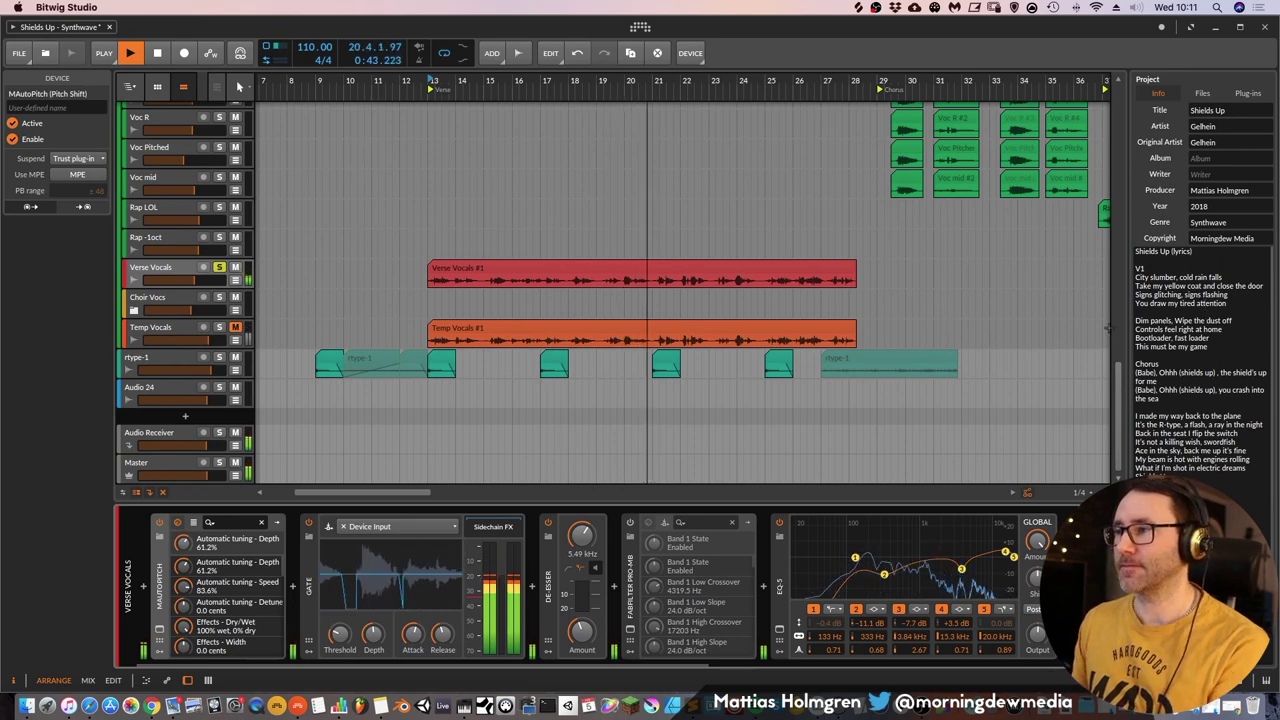
{"action": "key", "text": "space"}
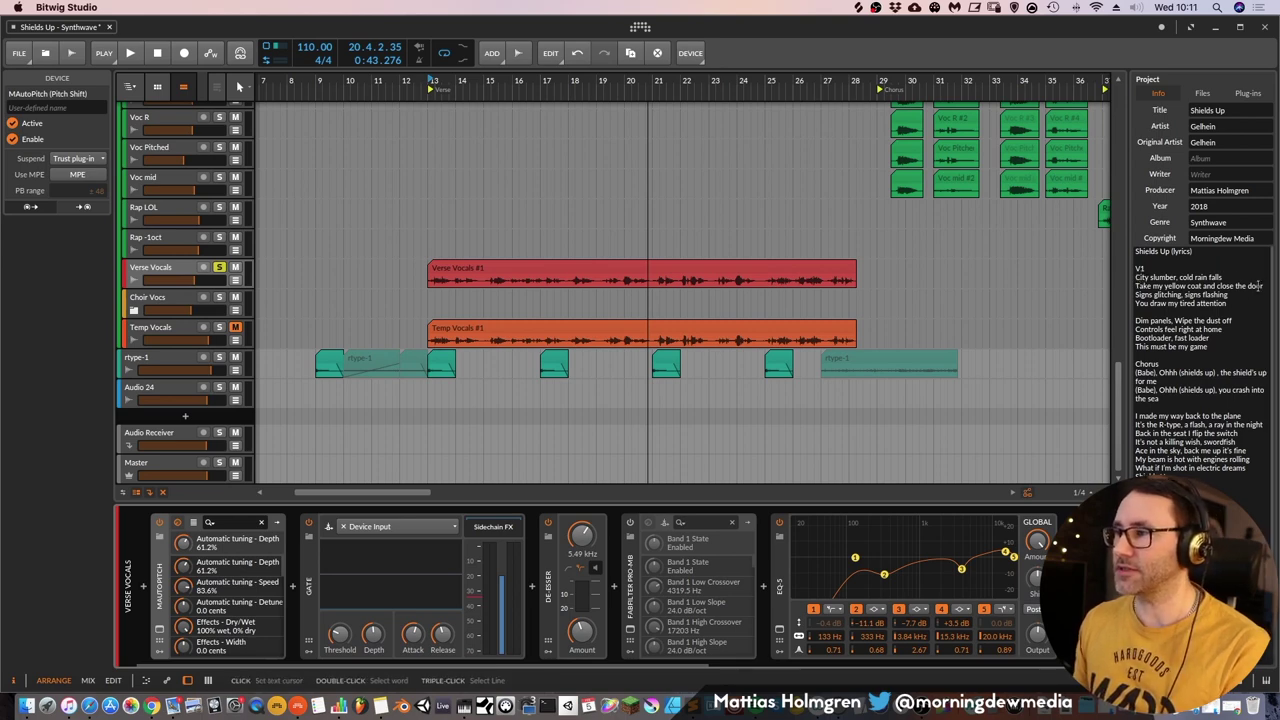
Highlight the four V1 lyric lines from "Dim panels" to "This must be my game" in the project notes
{"action": "left_click", "coordinate": [1136, 320]}
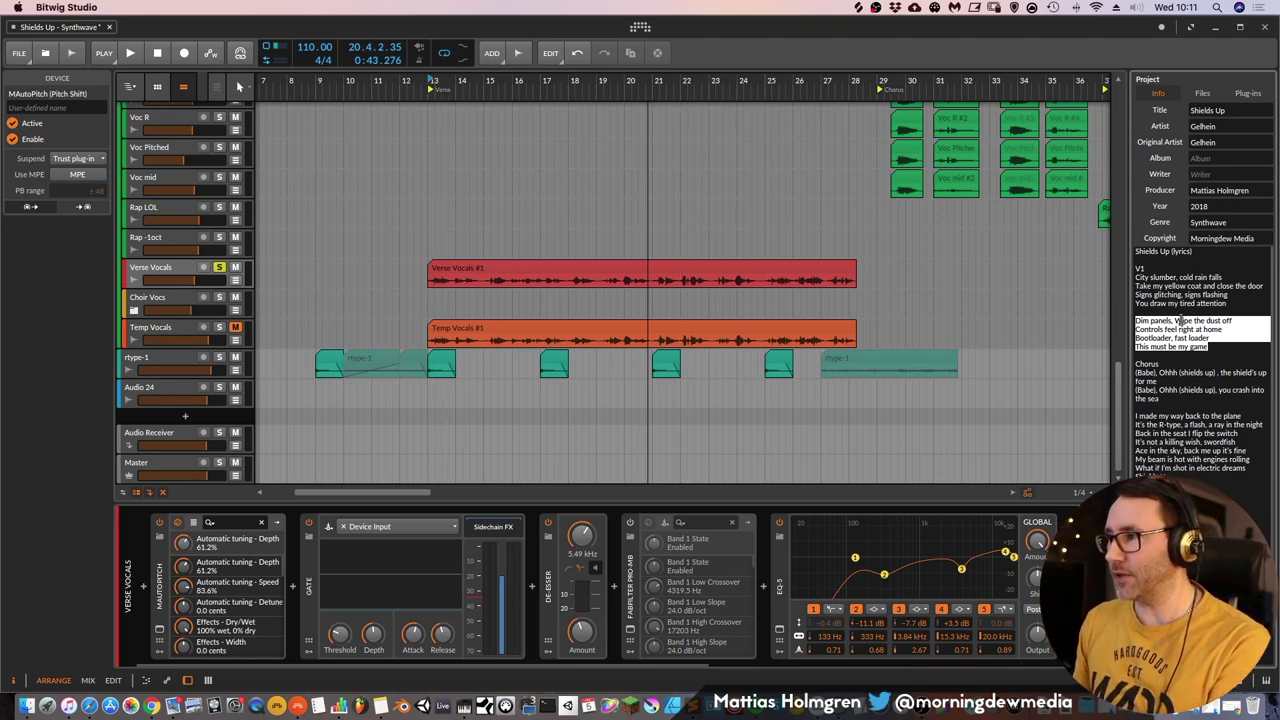
Clear the lyric selection and highlight only the line "This must be my game" in the project notes
{"action": "left_click", "coordinate": [1219, 349]}
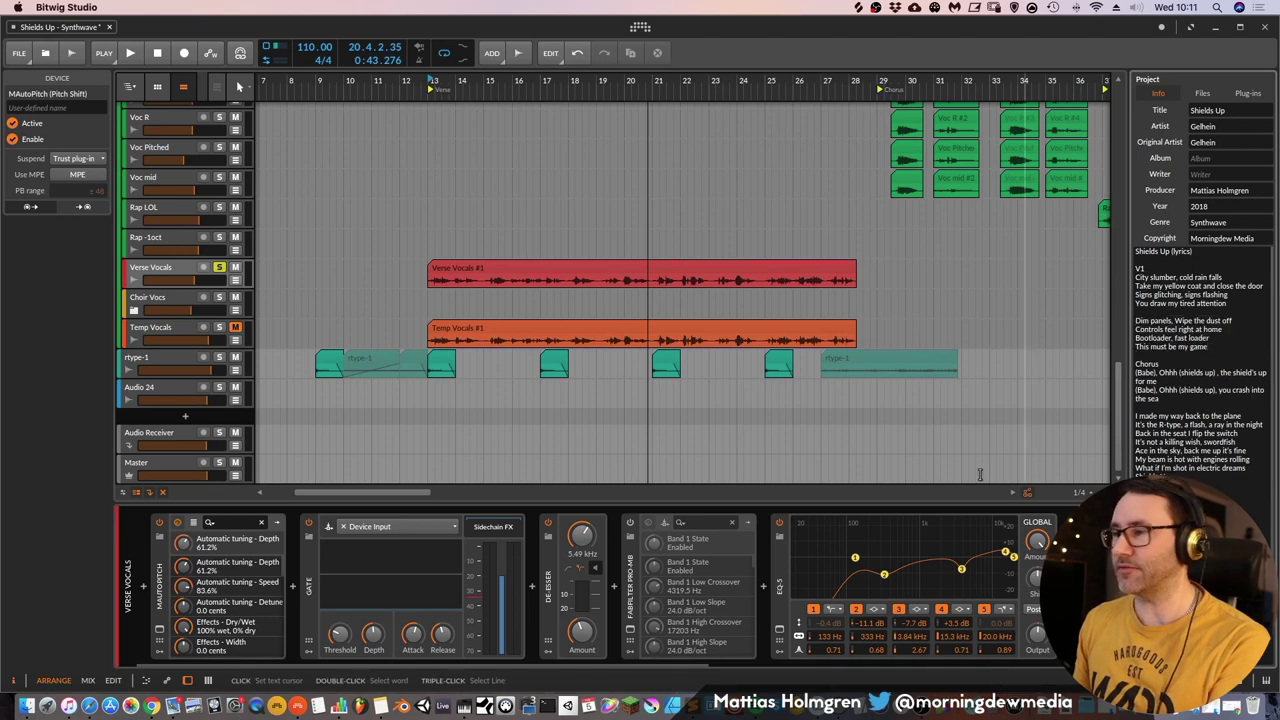
{"action": "left_click", "coordinate": [980, 474]}
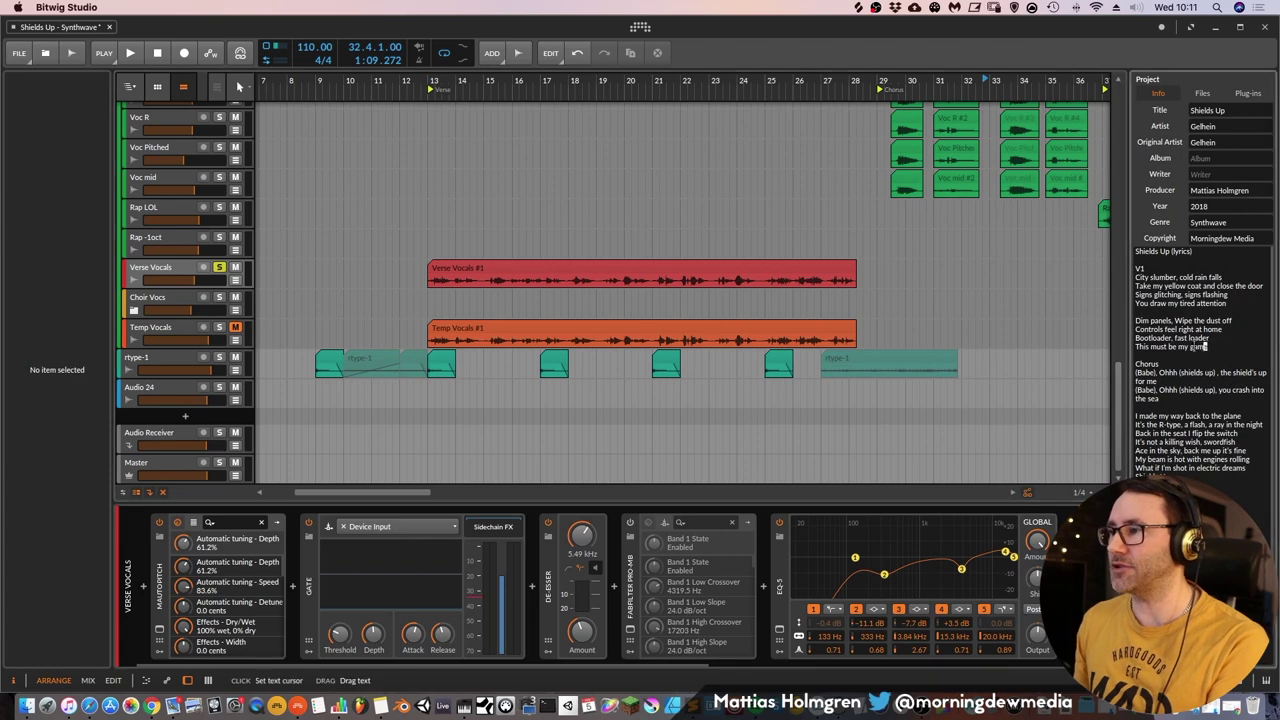
{"action": "left_click_drag", "start_coordinate": [1215, 363], "coordinate": [1124, 341]}
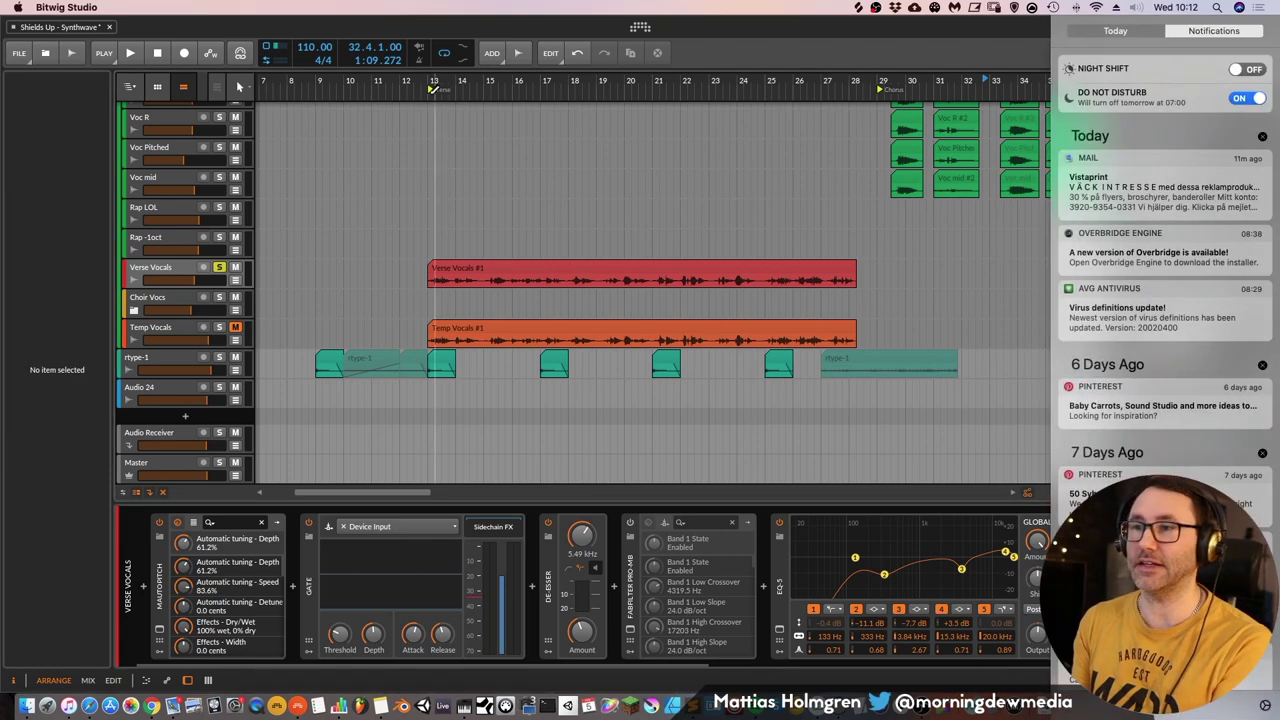
Replay the soloed verse vocal from bar 13 while following the V1 lyric lines by selecting them in the project notes
{"action": "left_click", "coordinate": [429, 80]}
{"action": "key", "text": "space"}
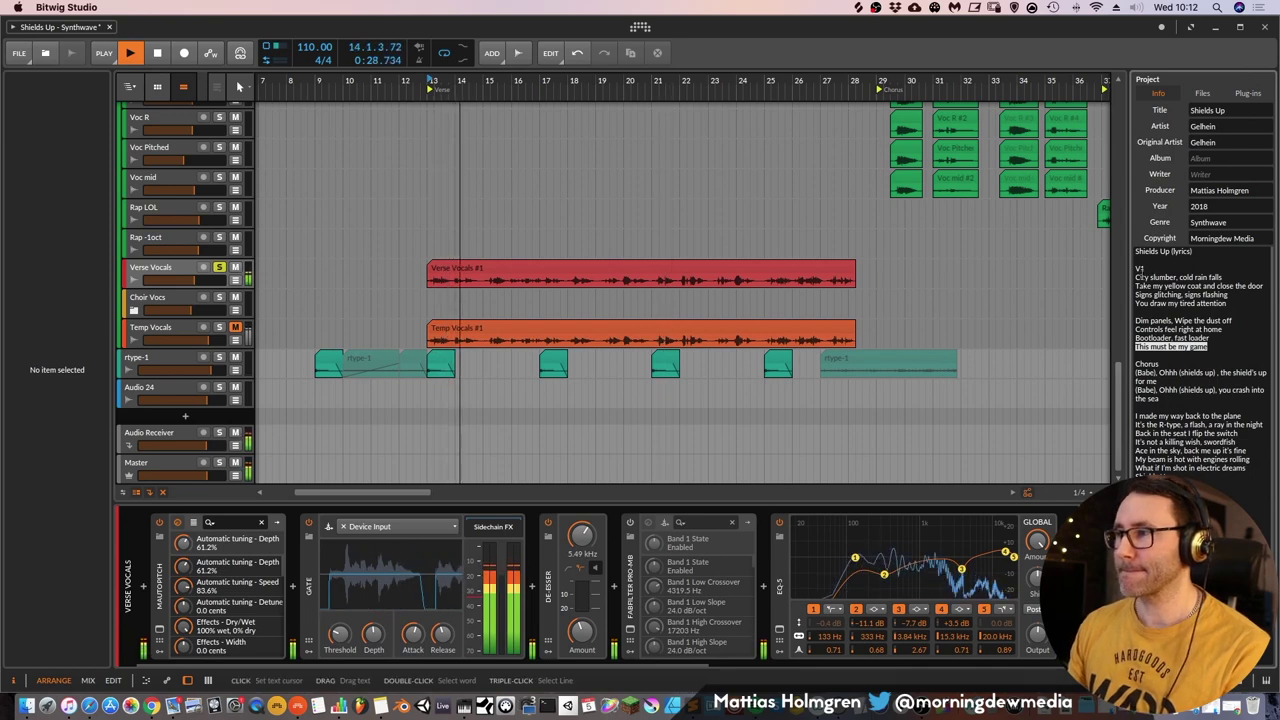
{"action": "left_click_drag", "start_coordinate": [1137, 286], "coordinate": [1264, 287]}
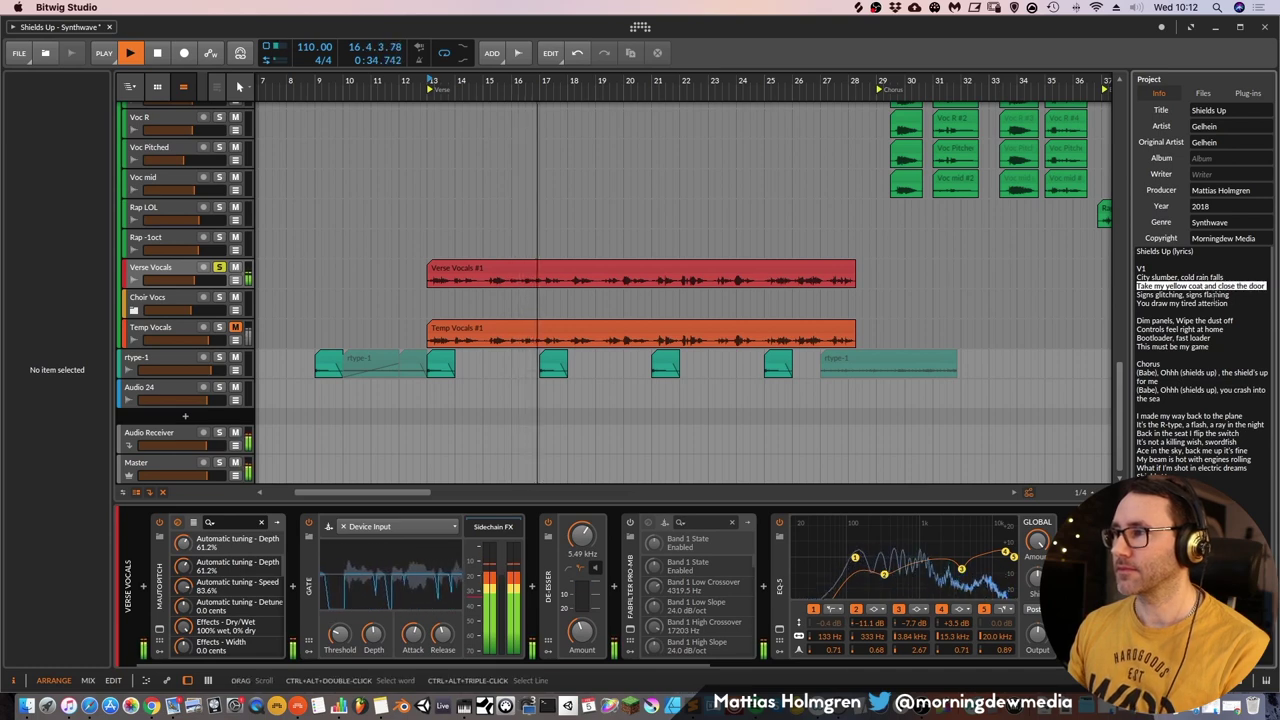
{"action": "left_click_drag", "start_coordinate": [1137, 295], "coordinate": [1248, 300]}
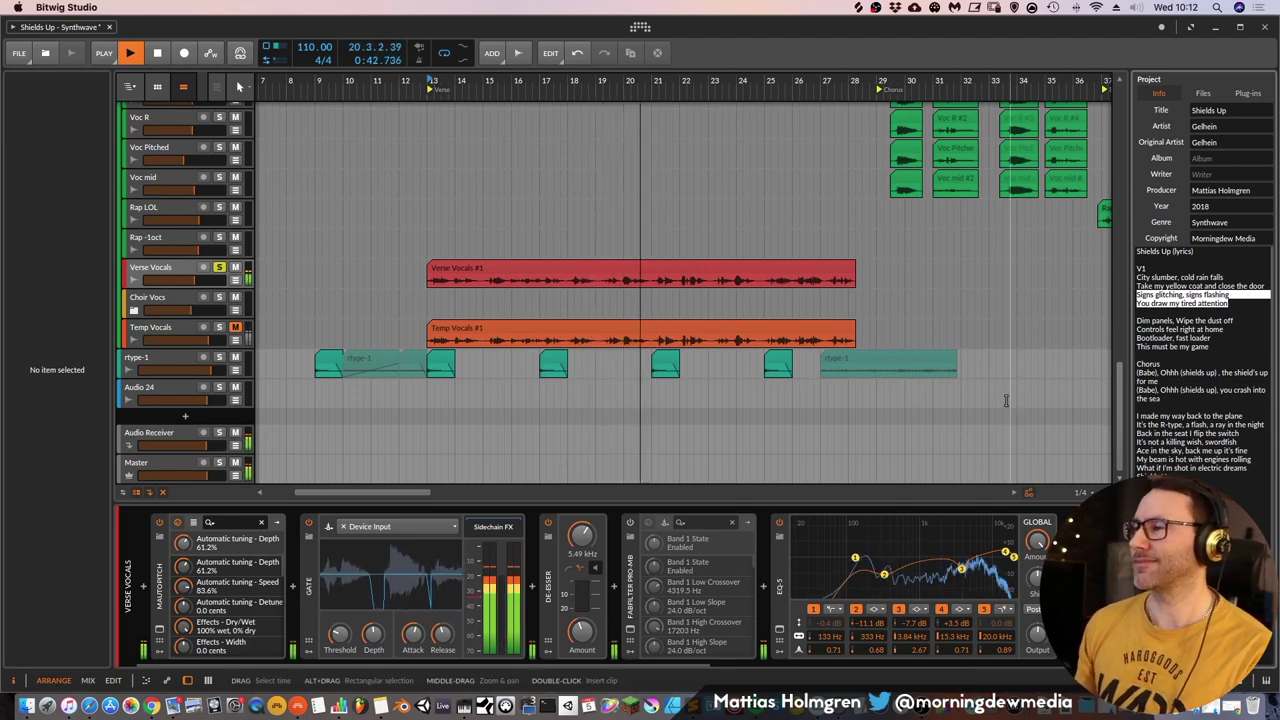
{"action": "left_click_drag", "start_coordinate": [1137, 320], "coordinate": [1172, 321]}
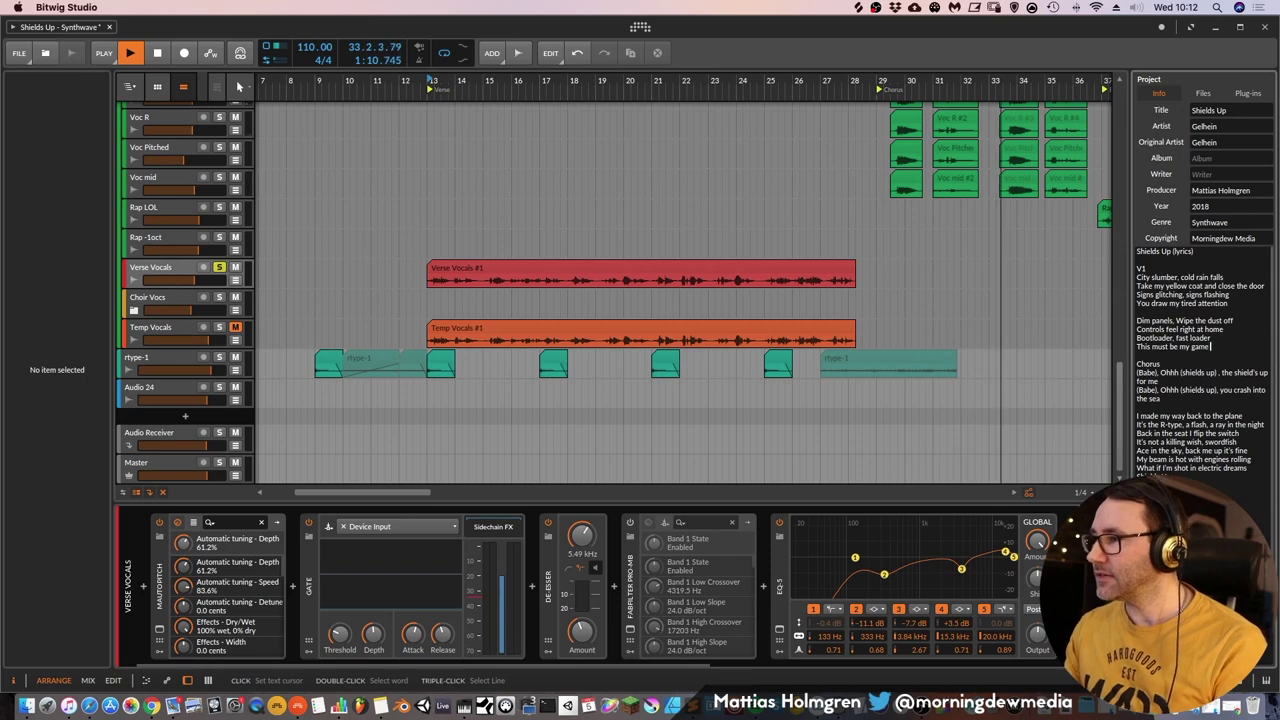
{"action": "scroll", "coordinate": [1200, 360], "scroll_direction": "down", "scroll_amount": 5}
{"action": "scroll", "coordinate": [1200, 360], "scroll_direction": "up", "scroll_amount": 5}
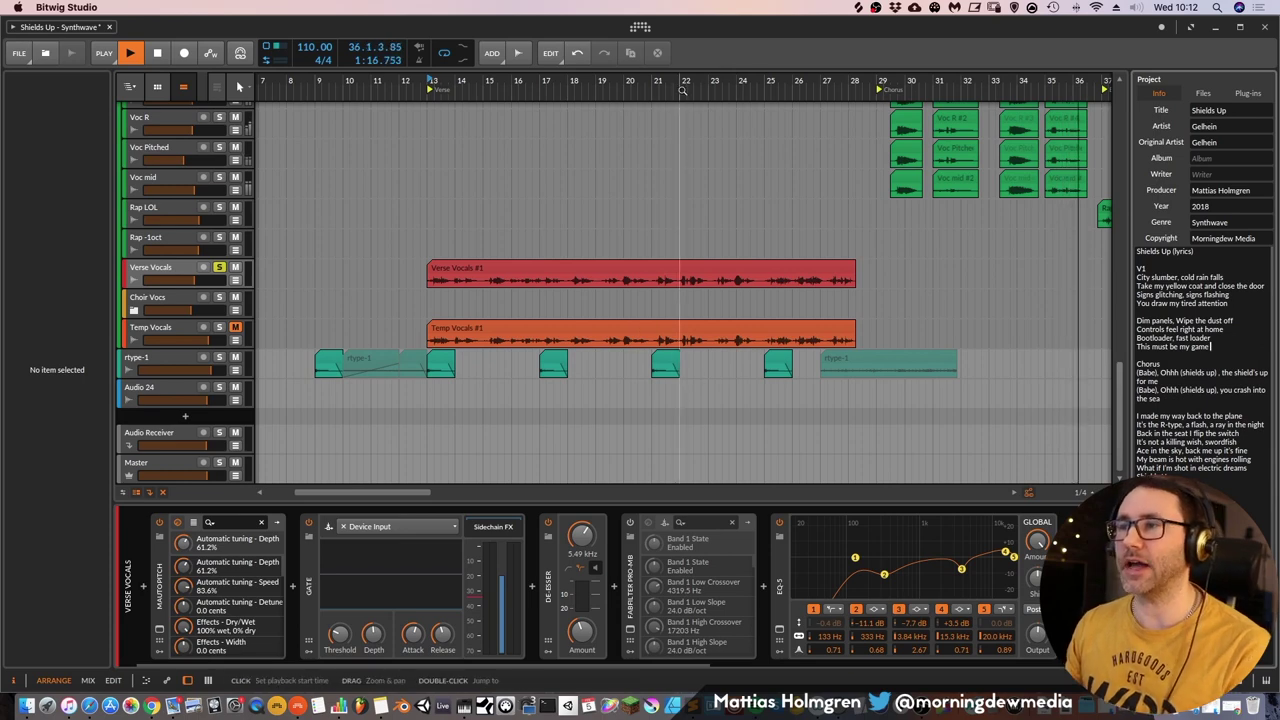
Unsolo Verse Vocals, stop playback, and audition the soloed Ld Voc Stem track from around bar 14
{"action": "scroll", "coordinate": [668, 126], "scroll_direction": "down", "scroll_amount": 3}
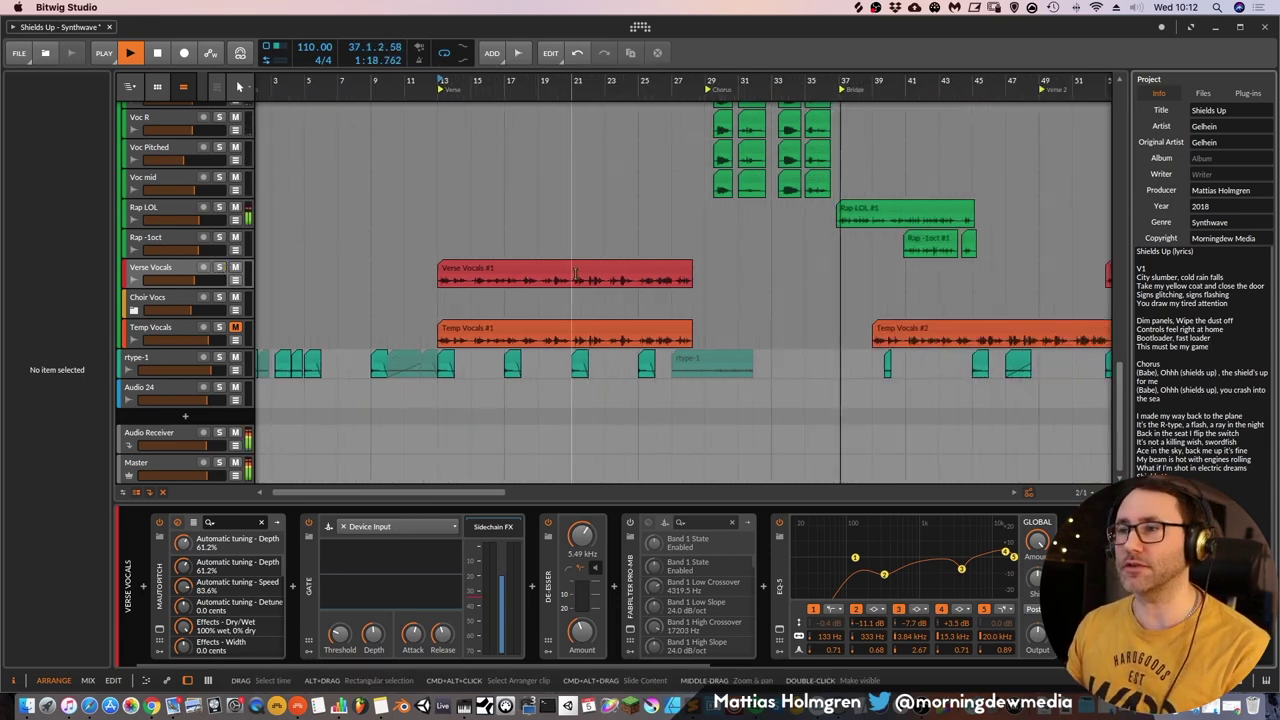
{"action": "scroll", "coordinate": [573, 273], "scroll_direction": "up", "scroll_amount": 5}
{"action": "scroll", "coordinate": [573, 273], "scroll_direction": "up", "scroll_amount": 4}
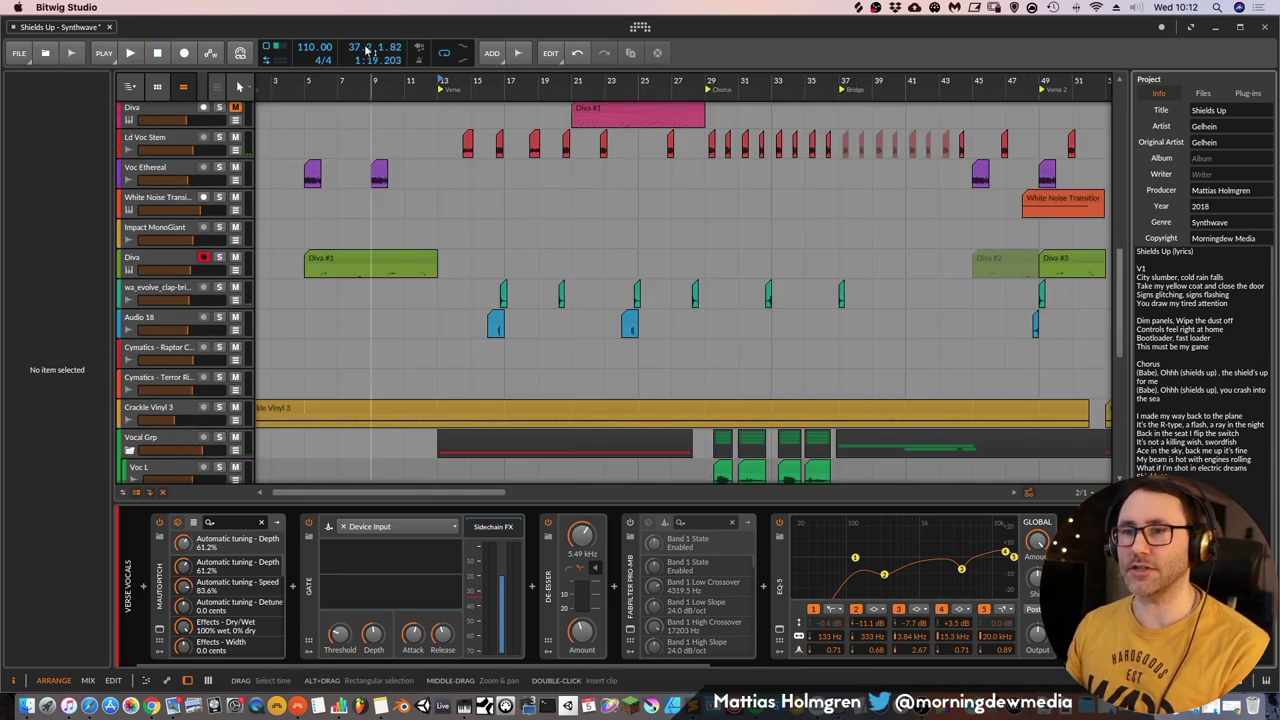
{"action": "left_click_drag", "start_coordinate": [475, 80], "coordinate": [480, 172]}
{"action": "left_click", "coordinate": [227, 148]}
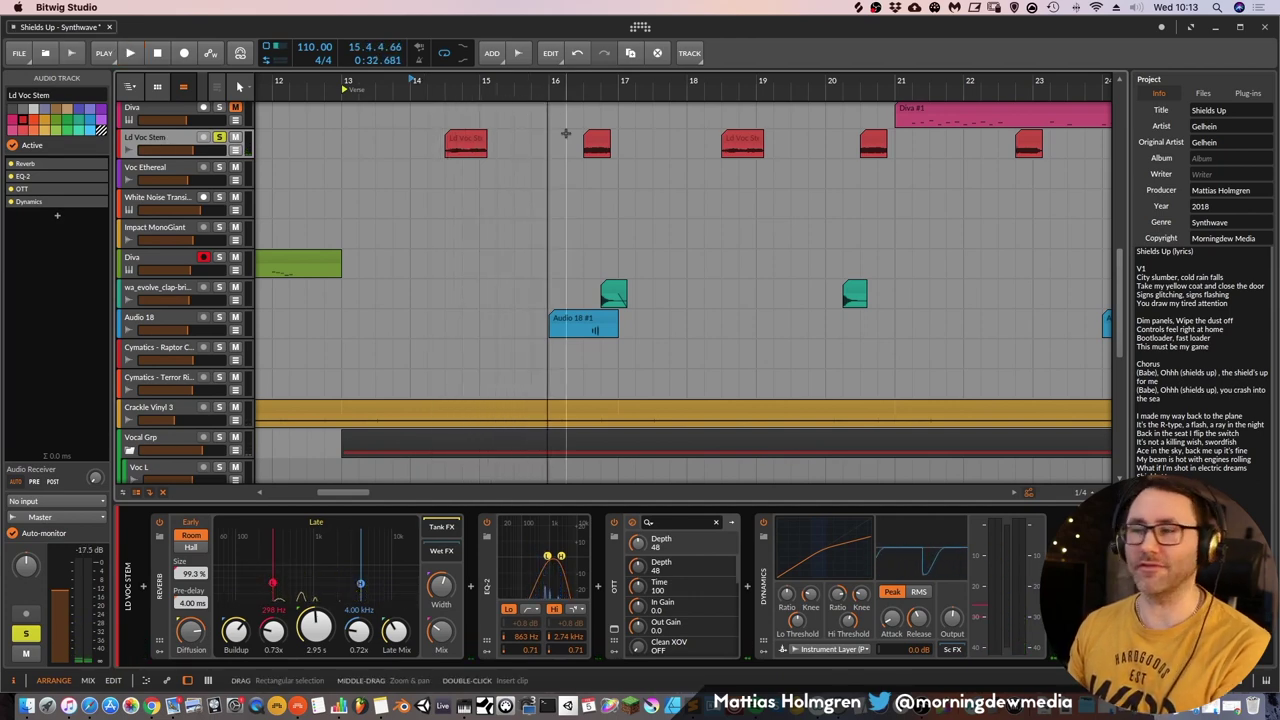
Switch the solo from Ld Voc Stem to the wa_evolve_clap-bright track, listen to its clap near bar 17, and stop
{"action": "scroll", "coordinate": [578, 329], "scroll_direction": "down", "scroll_amount": 3}
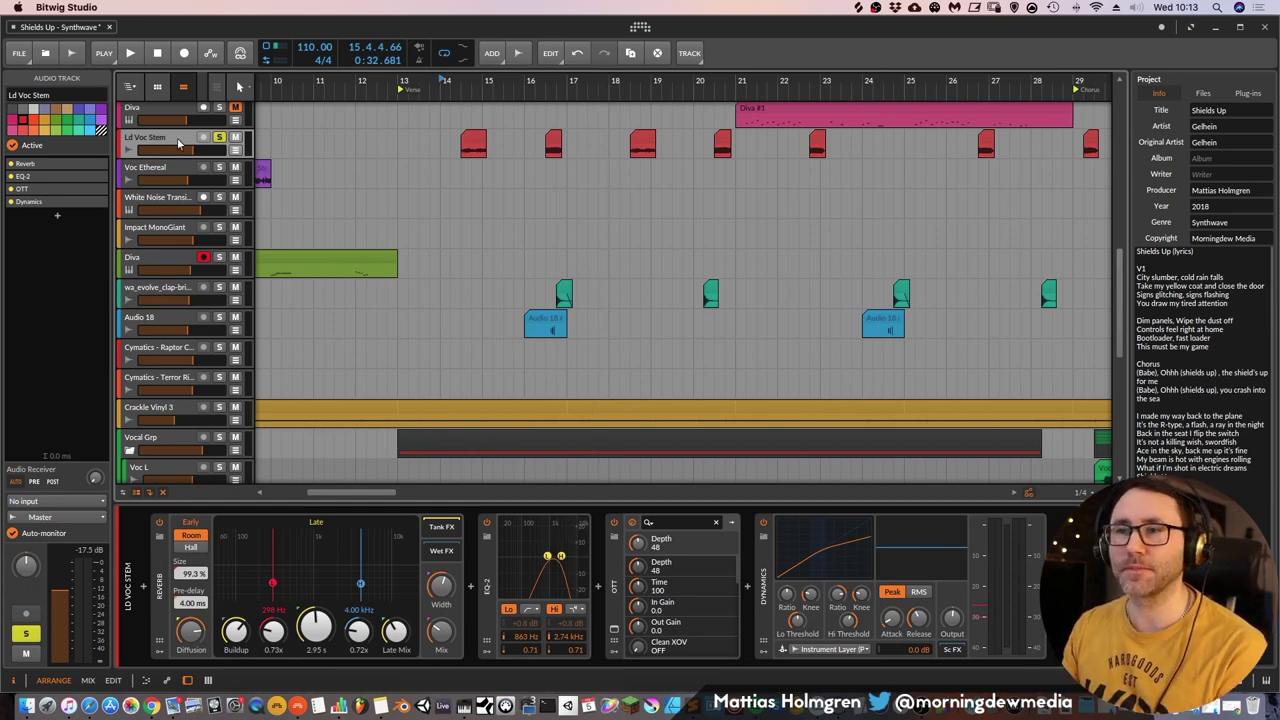
{"action": "key", "text": "space"}
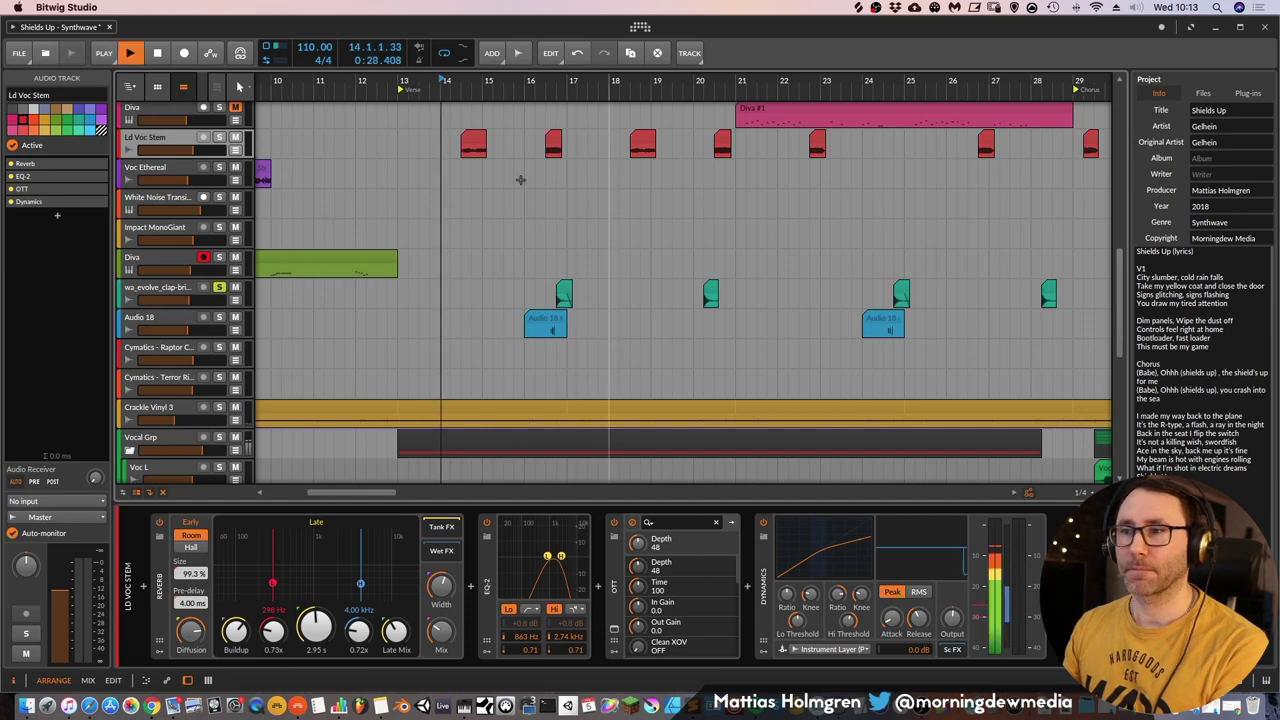
{"action": "left_click", "coordinate": [219, 287]}
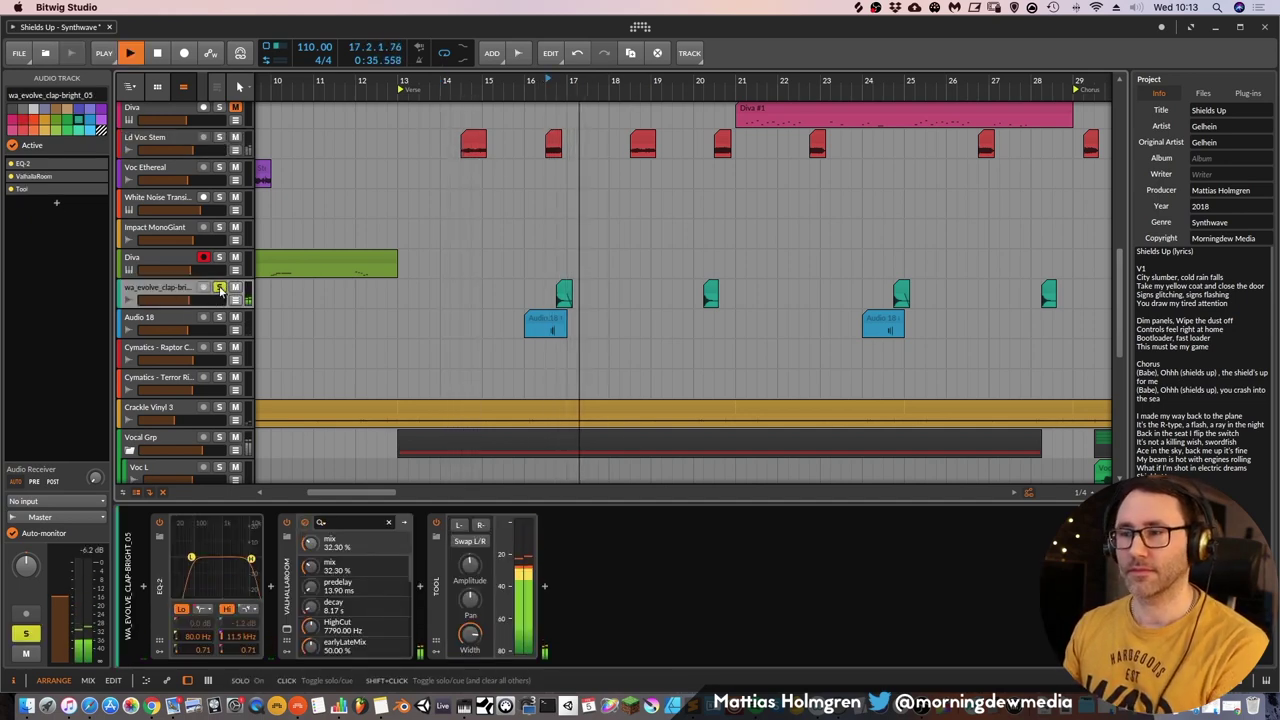
{"action": "key", "text": "space"}
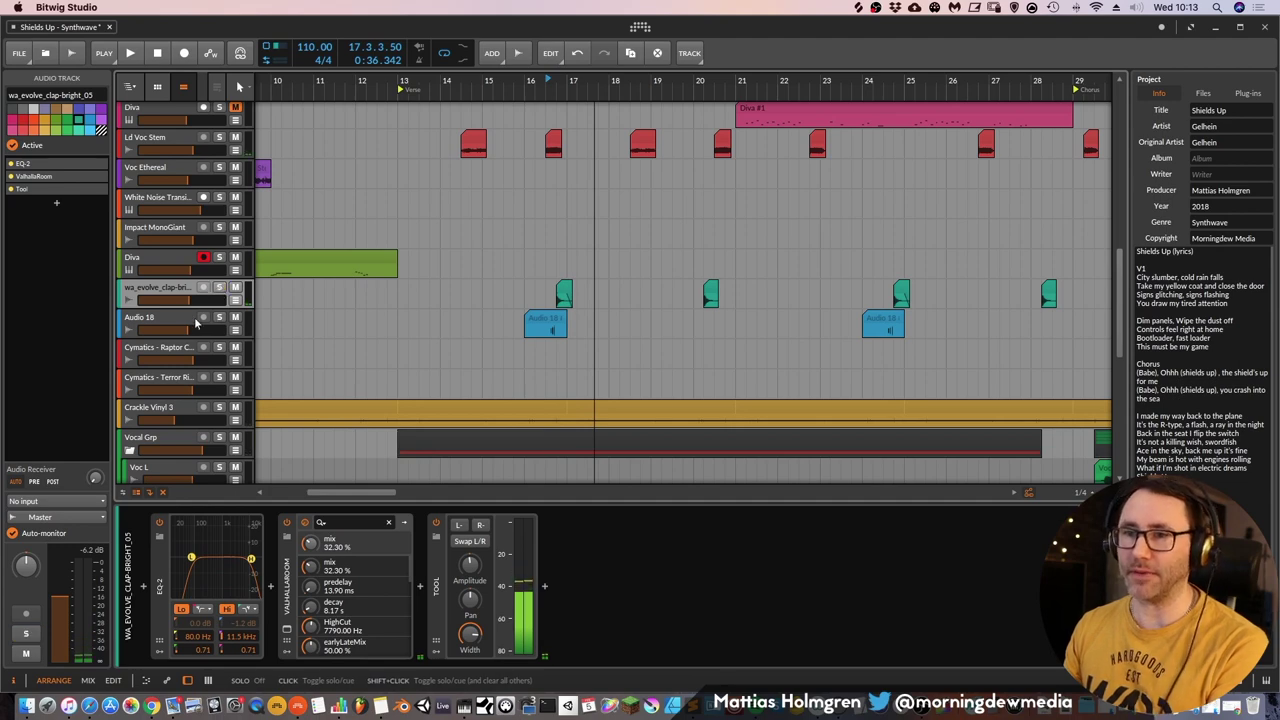
Audition Audio 18 around bar 16 soloed alone and together with the wa_evolve_clap-bright track, then clear both solos
{"action": "left_click", "coordinate": [196, 321]}
{"action": "key", "text": "space"}
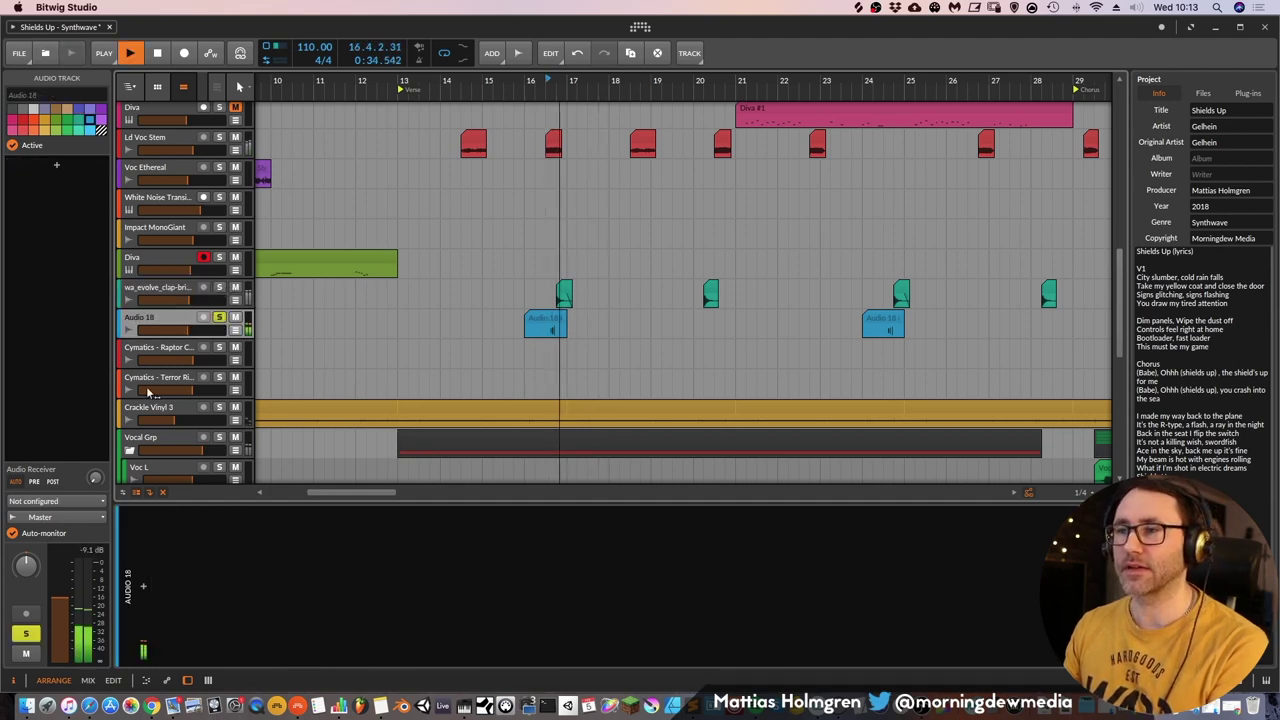
{"action": "left_click_drag", "start_coordinate": [568, 84], "coordinate": [637, 84]}
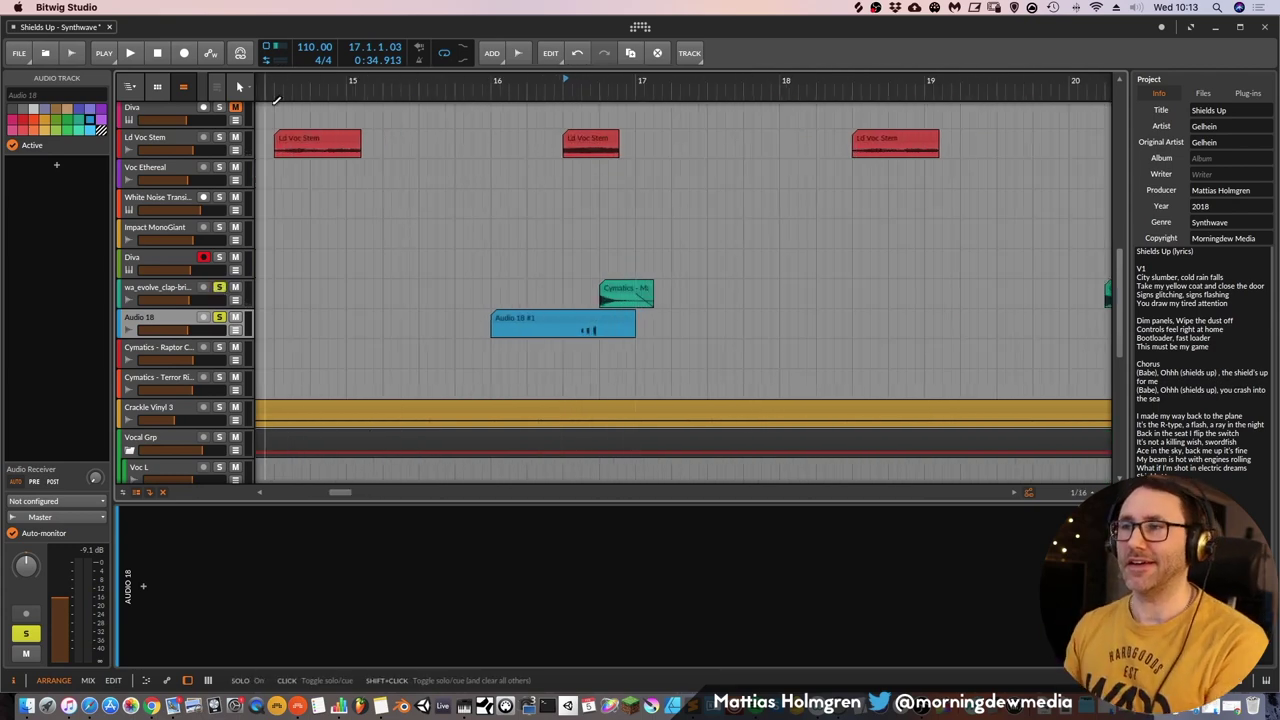
{"action": "left_click_drag", "start_coordinate": [636, 82], "coordinate": [527, 175]}
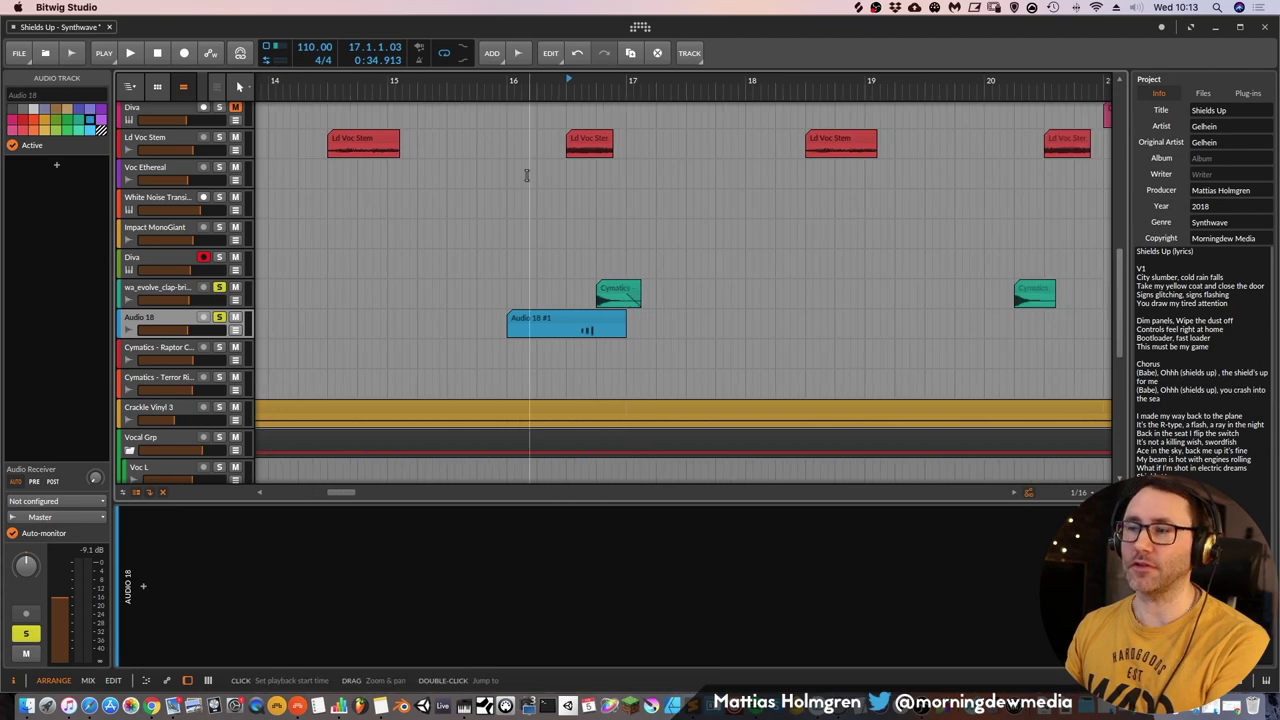
{"action": "key", "text": "space"}
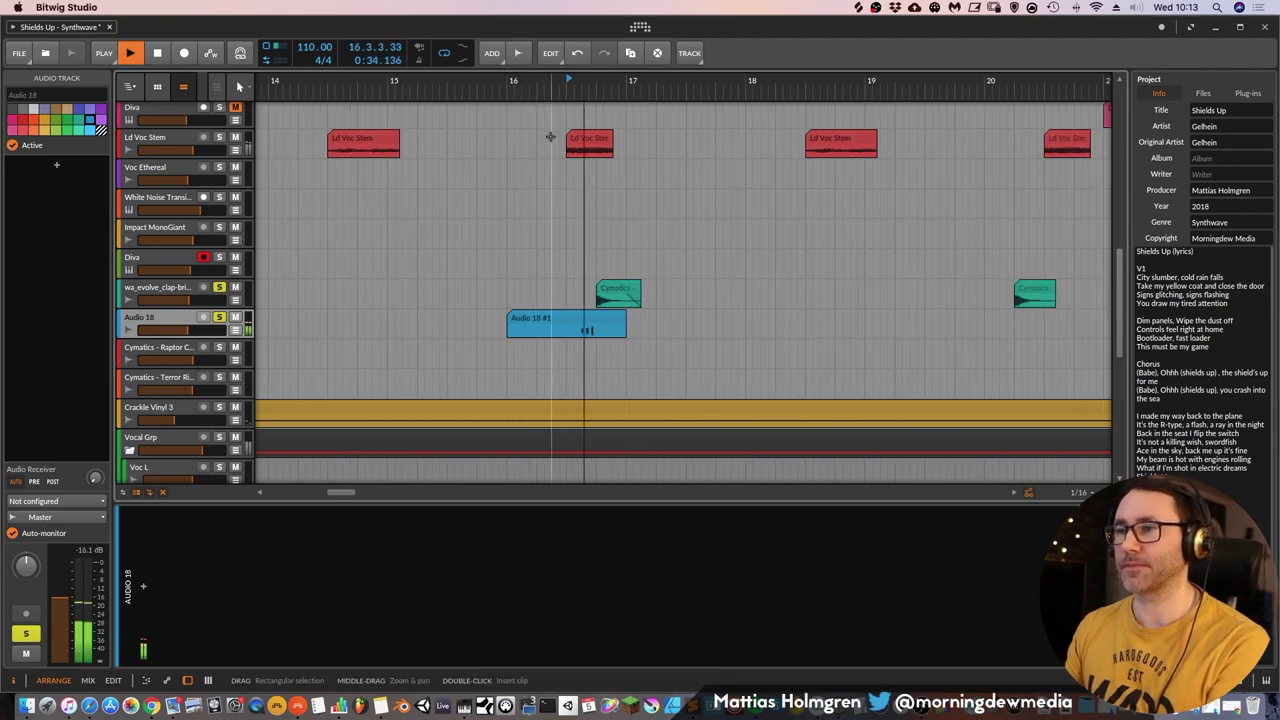
{"action": "left_click", "coordinate": [219, 318]}
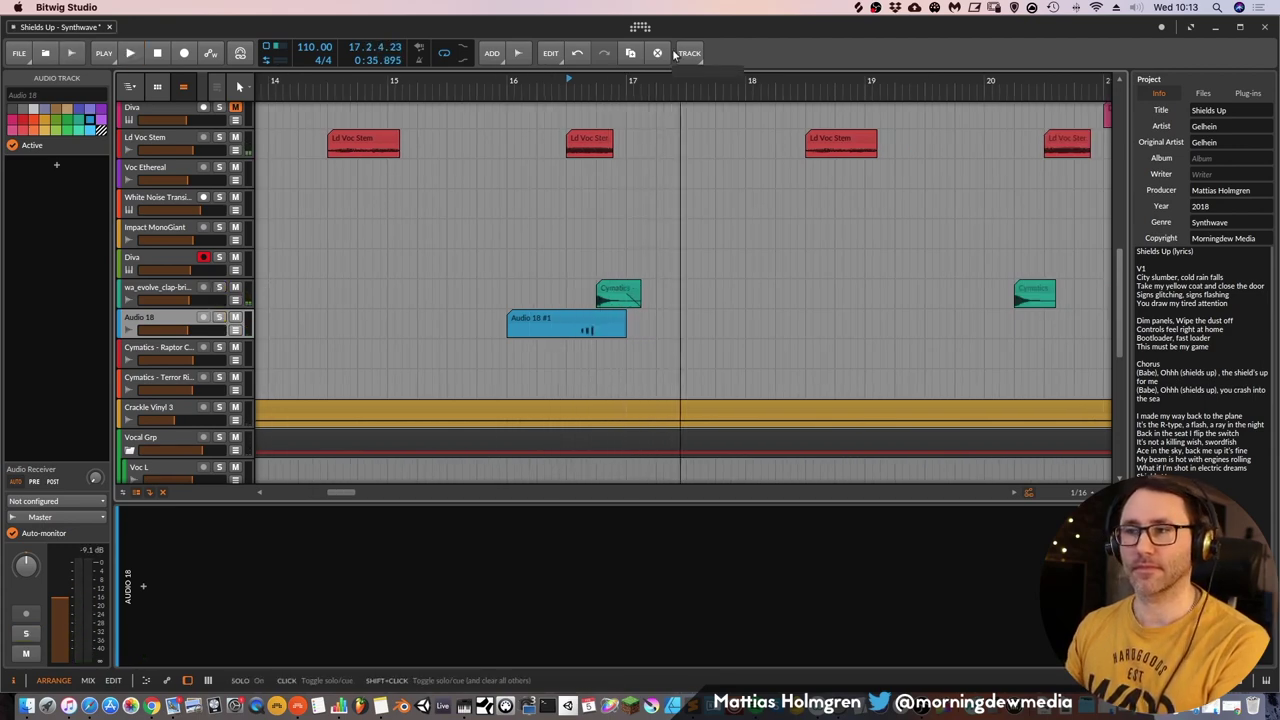
Play the full mix from bar 15.4 to hear the effects in context, then stop around bar 19 at the synth tracks
{"action": "left_click_drag", "start_coordinate": [474, 87], "coordinate": [483, 84]}
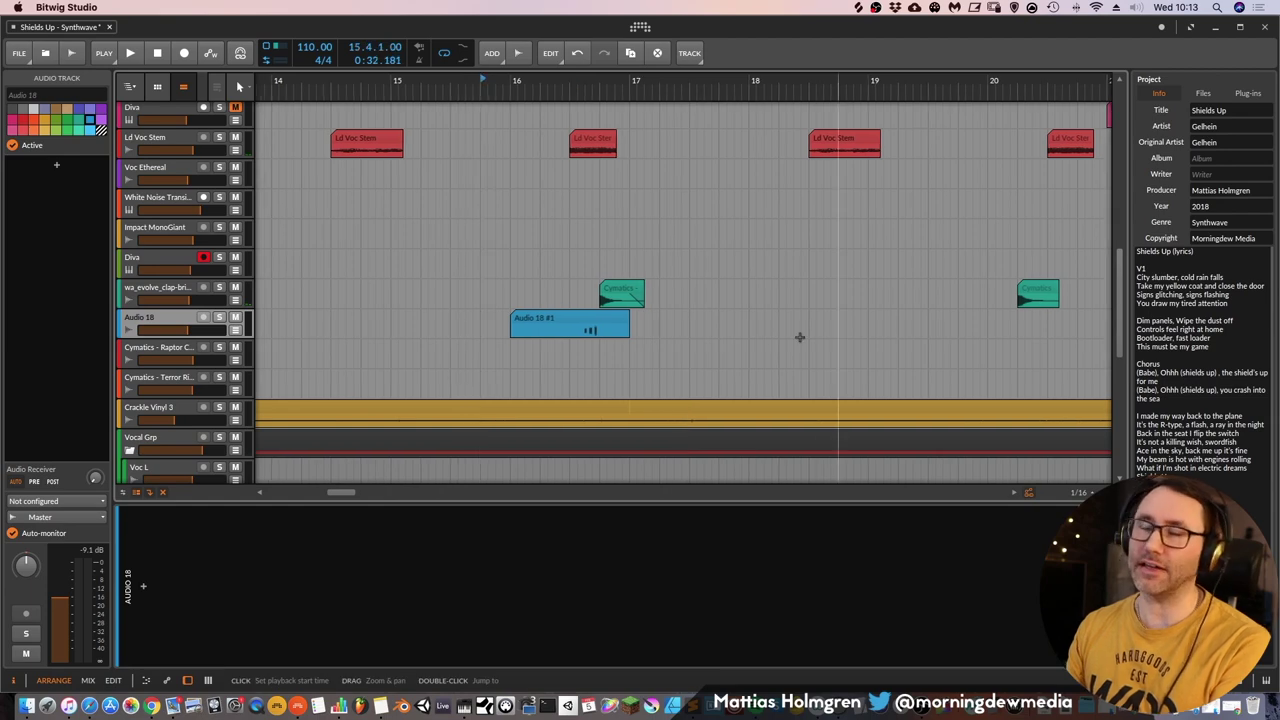
{"action": "key", "text": "space"}
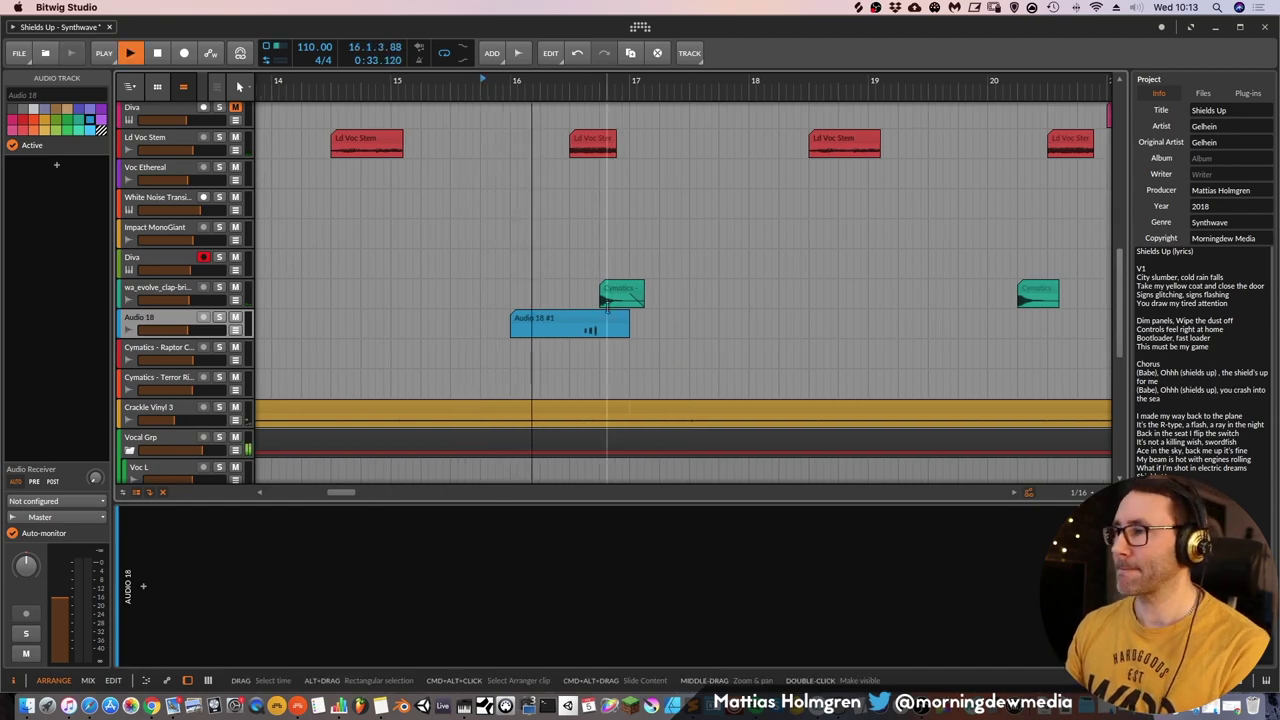
{"action": "left_click_drag", "start_coordinate": [645, 86], "coordinate": [540, 40]}
{"action": "scroll", "coordinate": [586, 221], "scroll_direction": "up", "scroll_amount": 8}
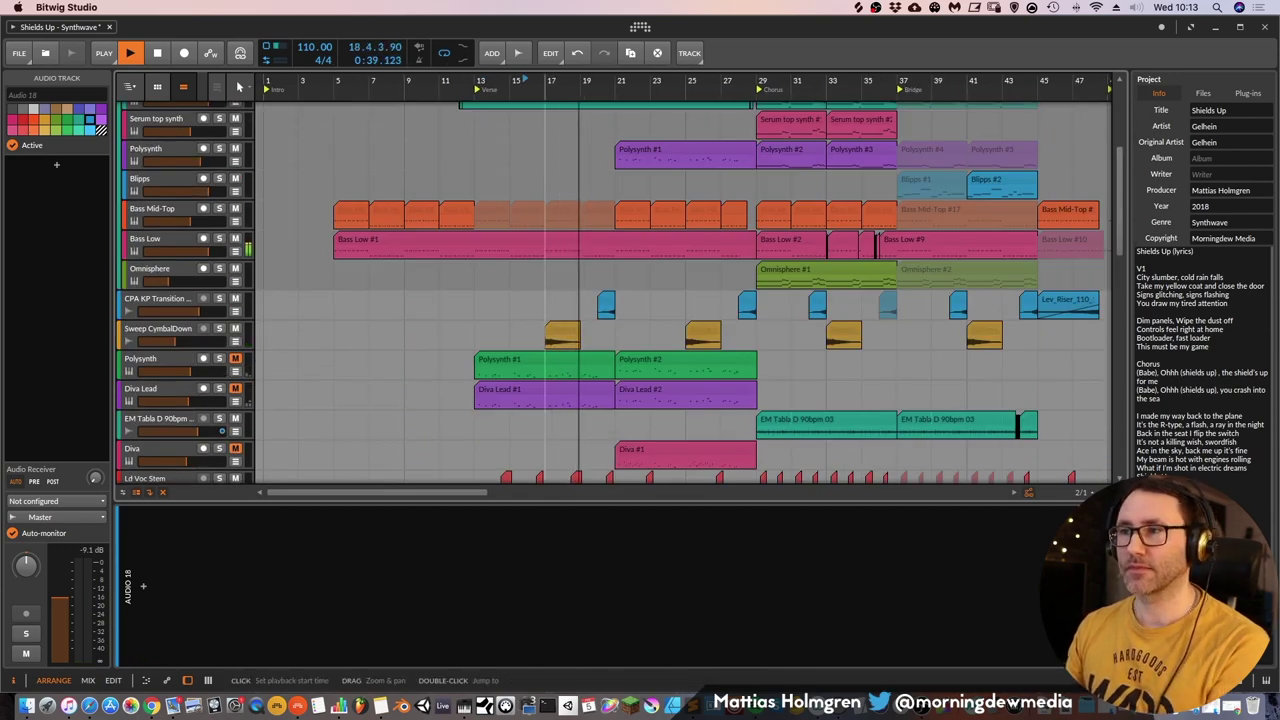
{"action": "scroll", "coordinate": [545, 84], "scroll_direction": "up", "scroll_amount": 4}
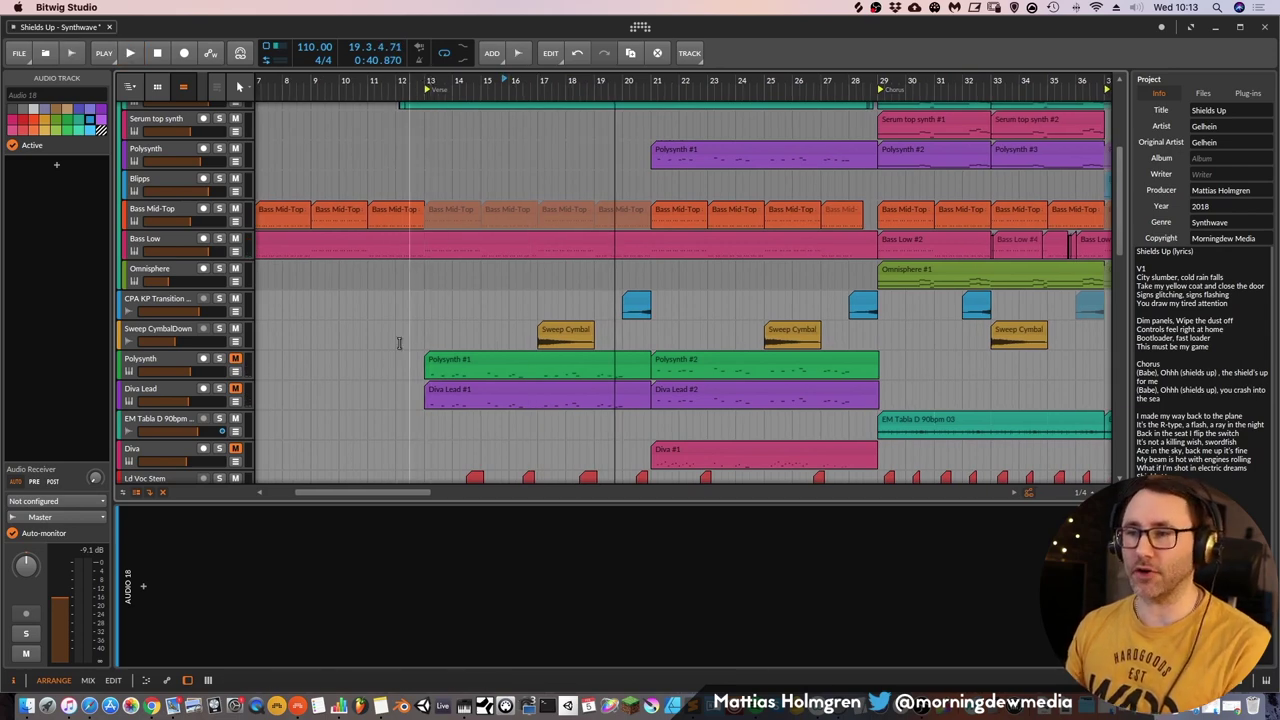
Unmute the Polysynth and Diva Lead melody tracks, mute Verse Vocals, and play the verse from bar 13
{"action": "left_click", "coordinate": [204, 358]}
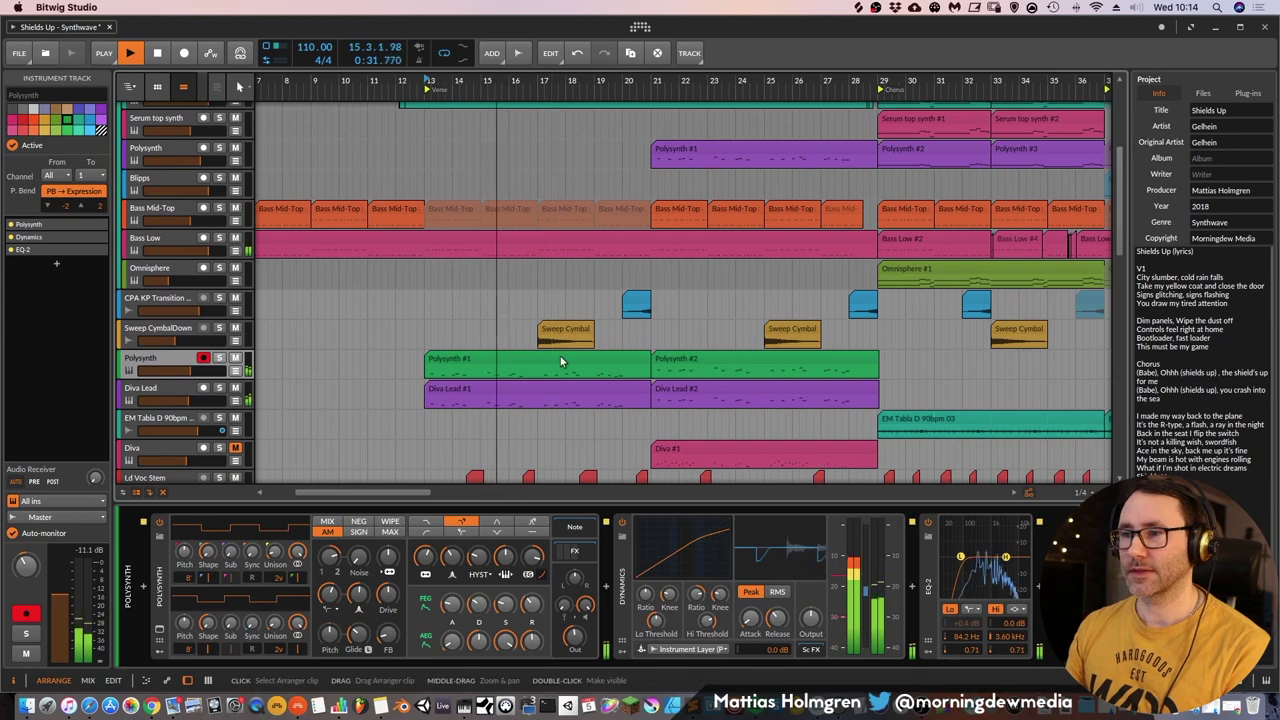
{"action": "scroll", "coordinate": [558, 369], "scroll_direction": "down", "scroll_amount": 15}
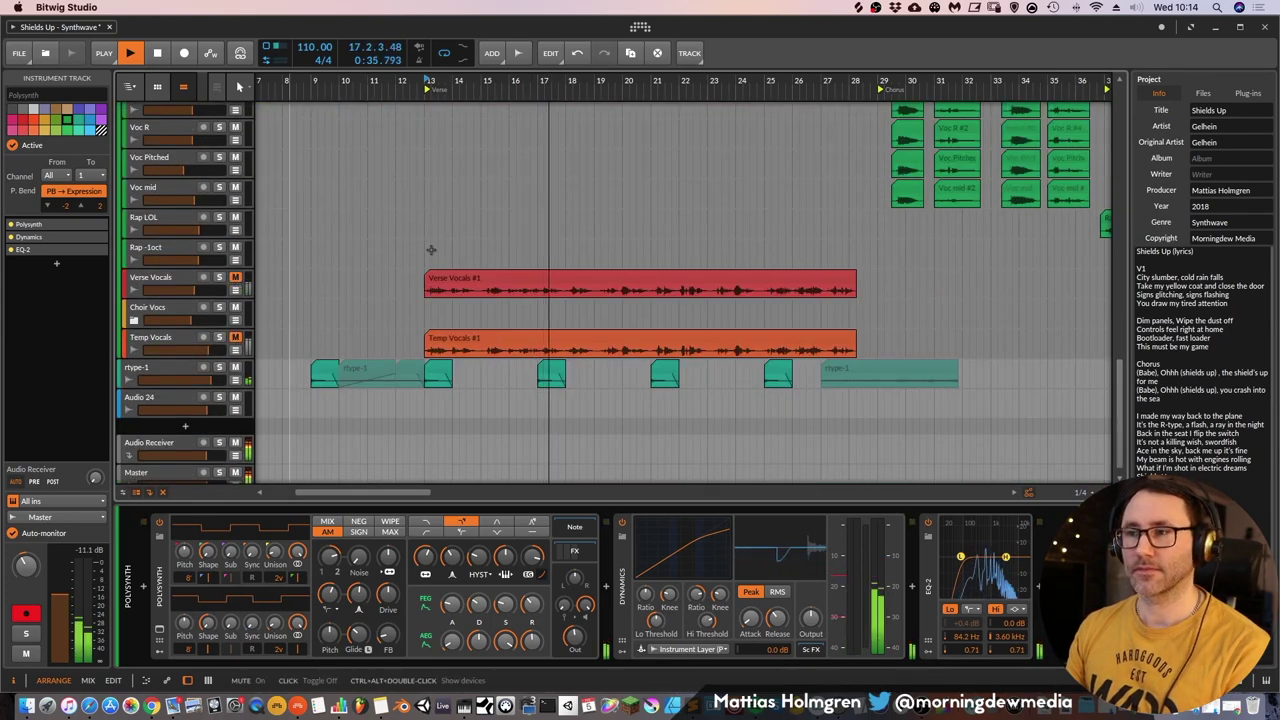
{"action": "scroll", "coordinate": [431, 250], "scroll_direction": "up", "scroll_amount": 15}
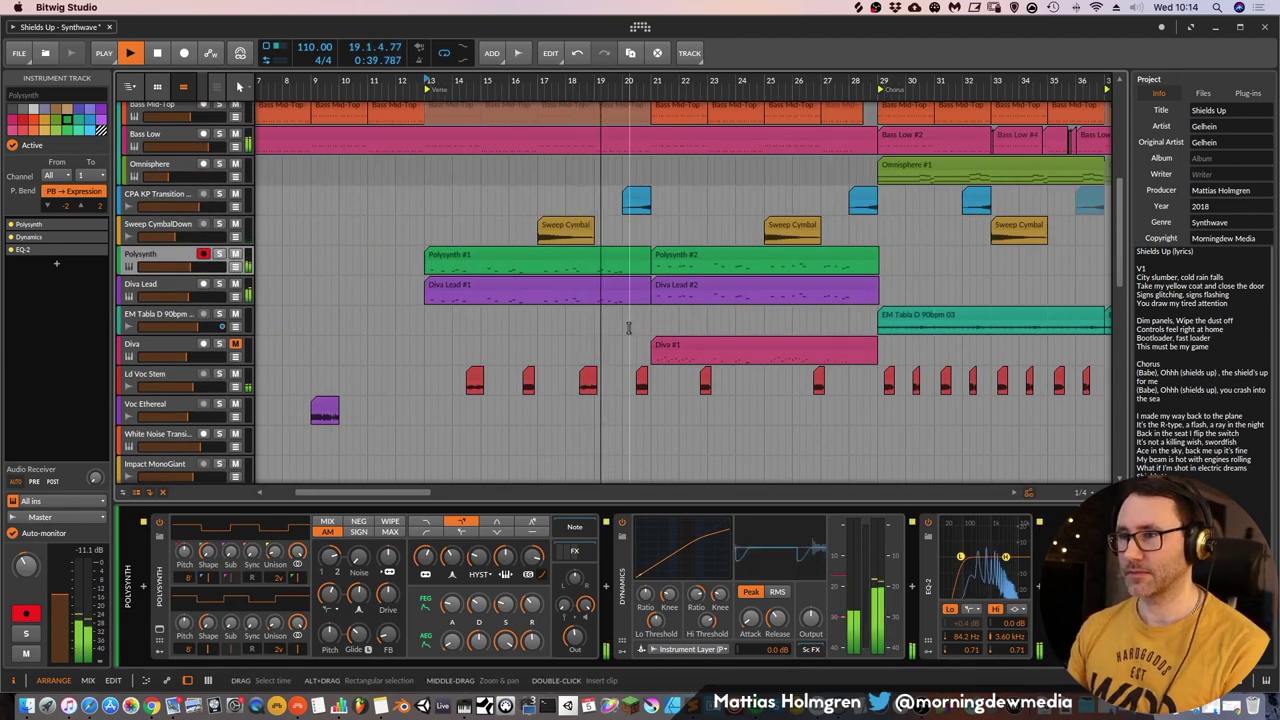
Keep listening to the verse with the lead melody until about bar 28, then stop playback and mute the lead Polysynth again
{"action": "left_click_drag", "start_coordinate": [688, 243], "coordinate": [632, 232]}
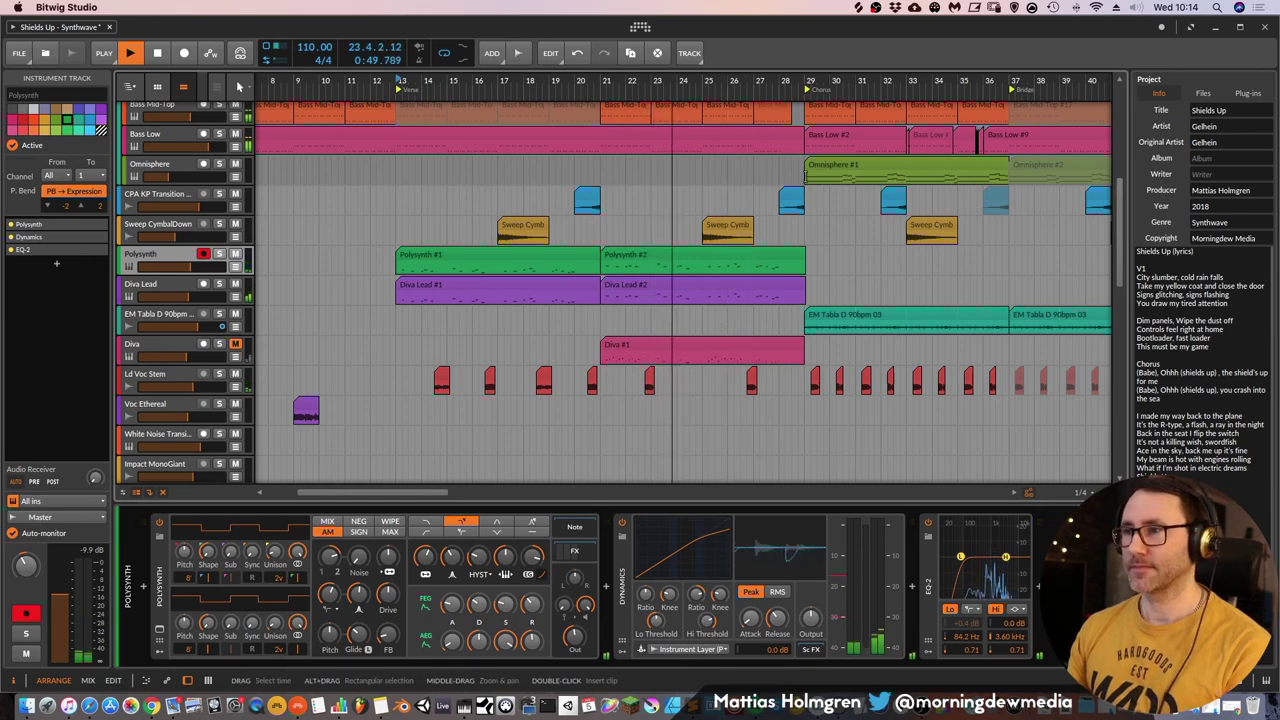
{"action": "scroll", "coordinate": [593, 334], "scroll_direction": "up", "scroll_amount": 1}
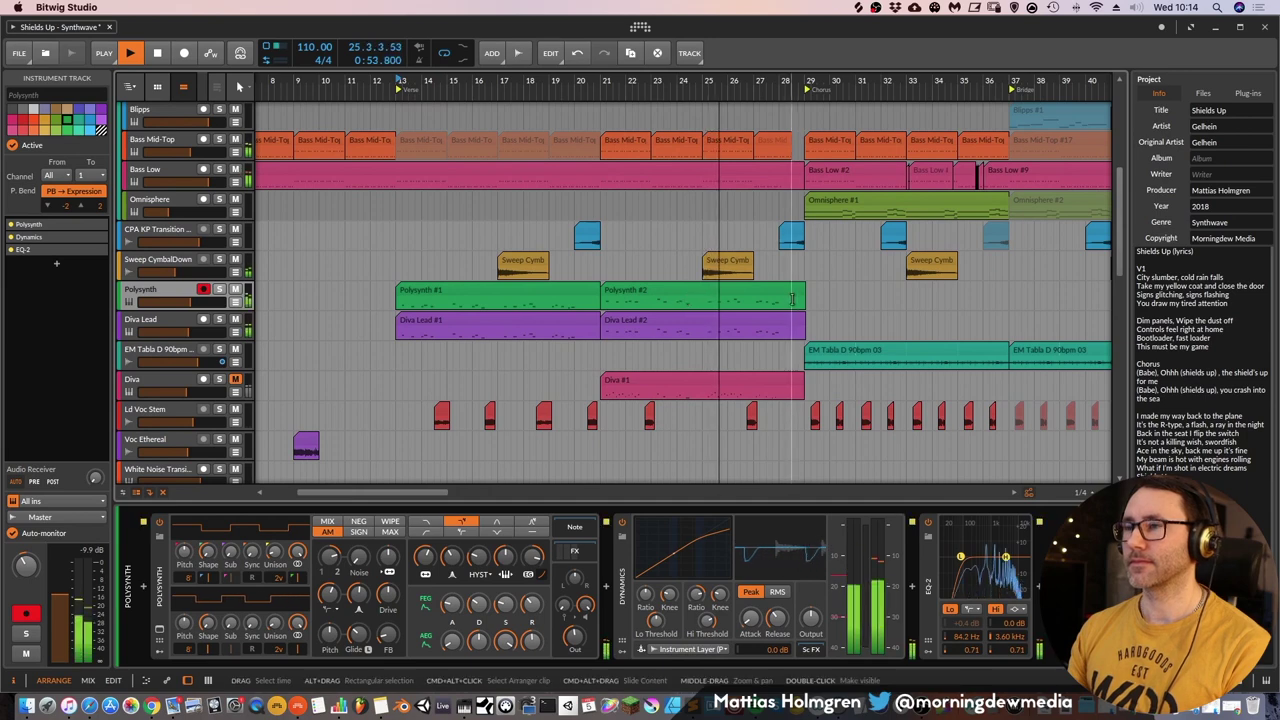
{"action": "scroll", "coordinate": [788, 313], "scroll_direction": "up", "scroll_amount": 4}
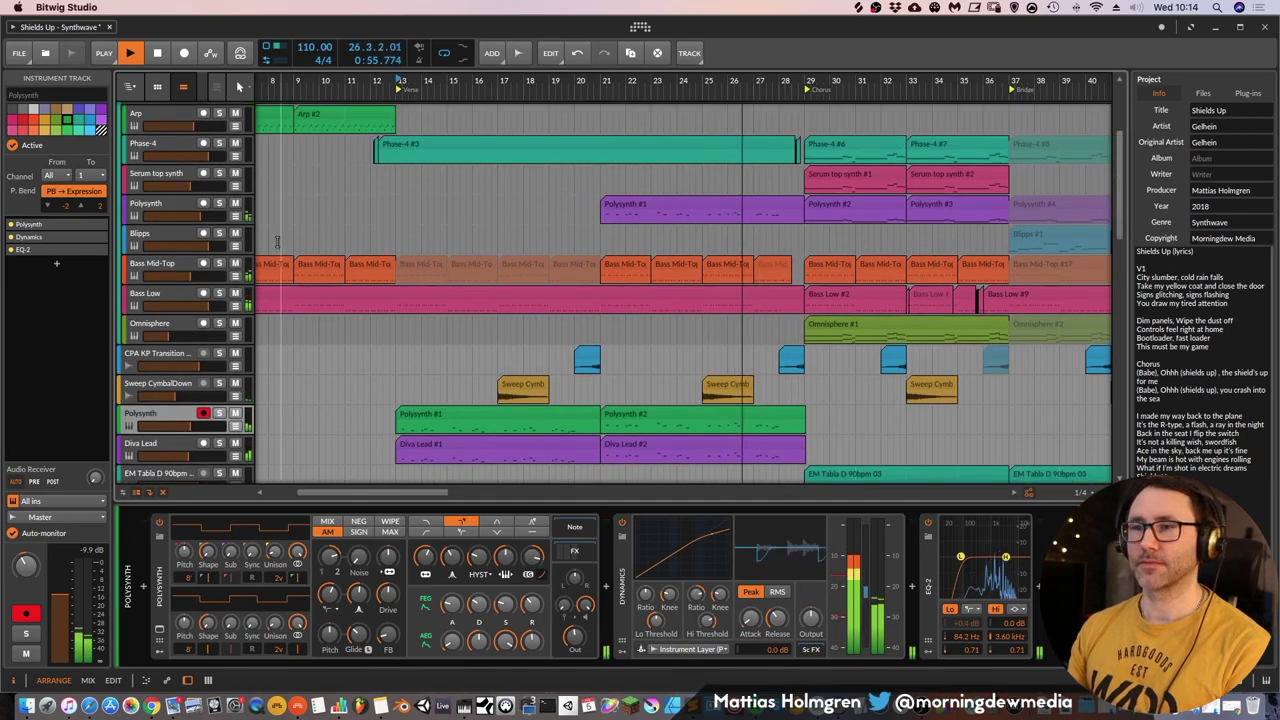
{"action": "left_click", "coordinate": [220, 203]}
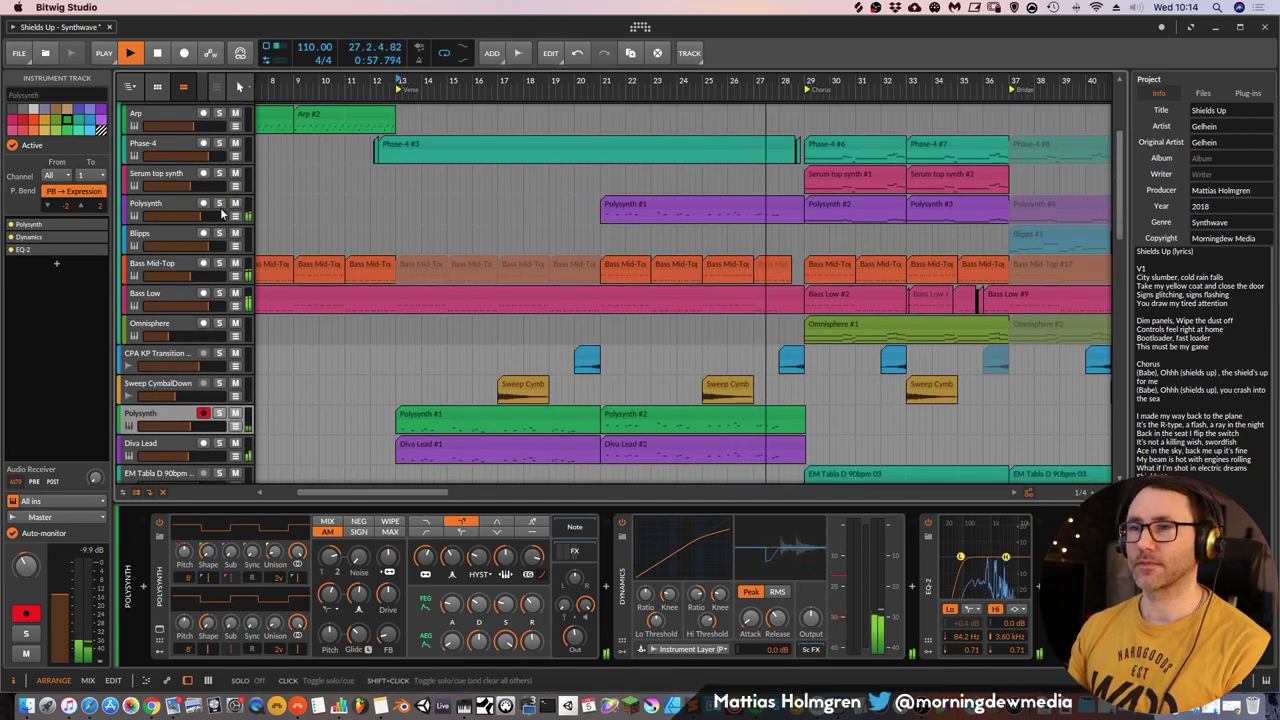
{"action": "scroll", "coordinate": [520, 300], "scroll_direction": "down", "scroll_amount": 6}
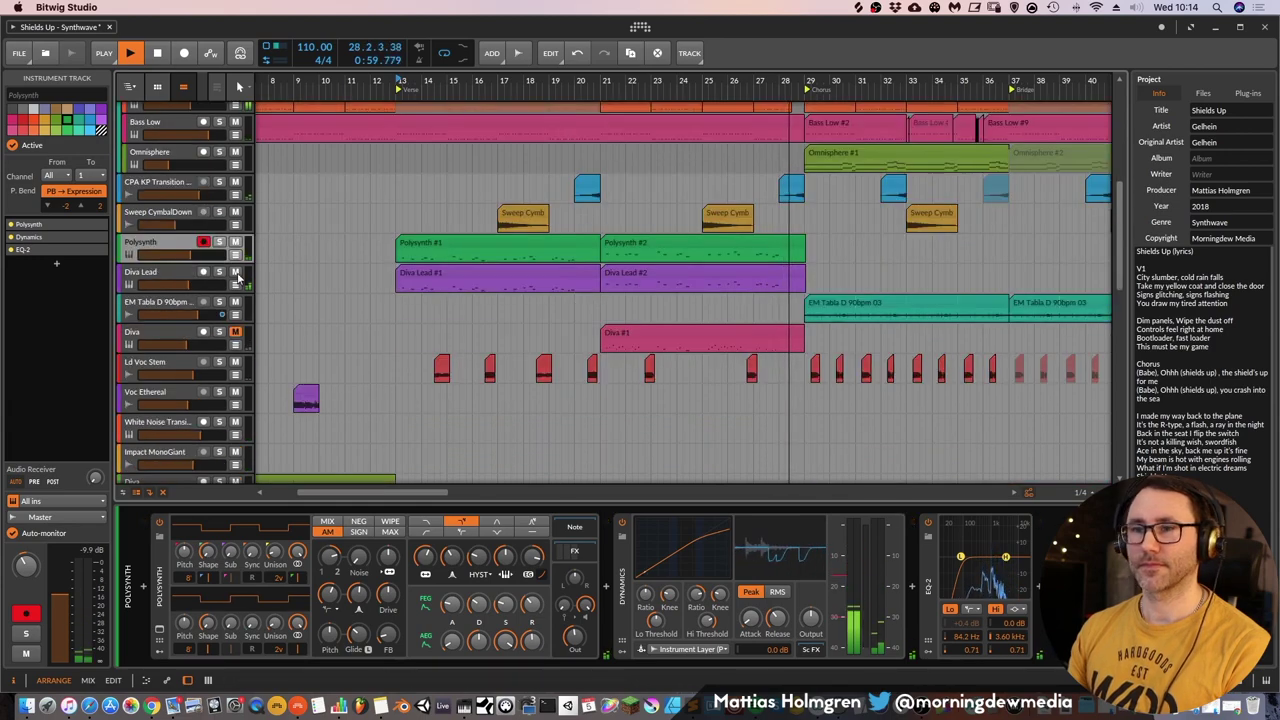
{"action": "scroll", "coordinate": [381, 310], "scroll_direction": "down", "scroll_amount": 8}
{"action": "scroll", "coordinate": [381, 310], "scroll_direction": "down", "scroll_amount": 9}
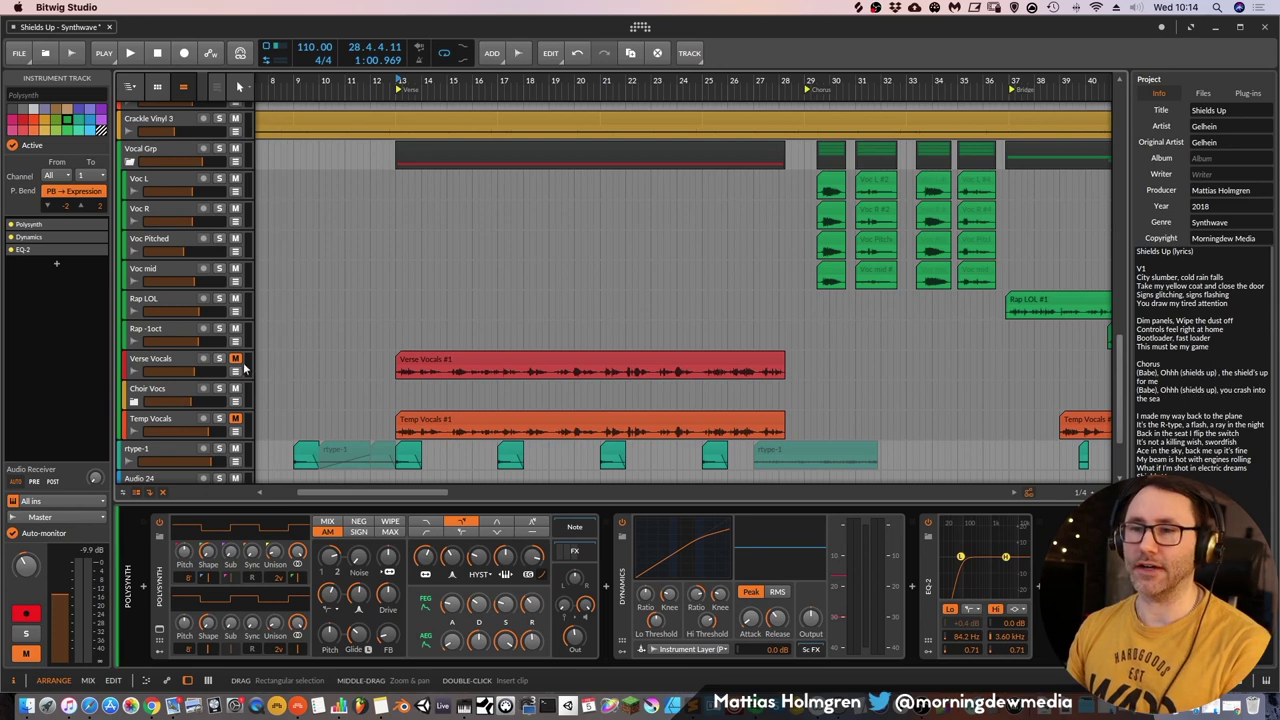
Solo the Polysynth track inside the Synth & Bass group and set the playback start to bar 21
{"action": "left_click_drag", "start_coordinate": [1115, 388], "coordinate": [1117, 163]}
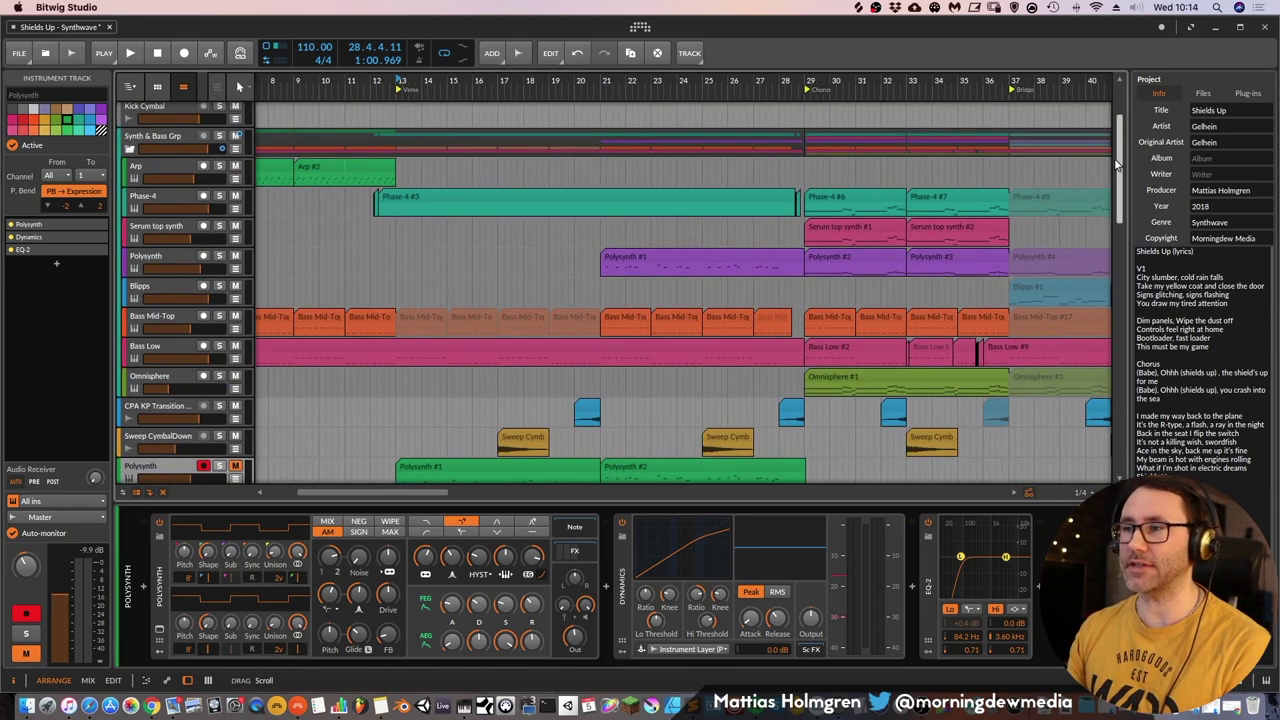
{"action": "left_click", "coordinate": [219, 257]}
{"action": "left_click", "coordinate": [606, 80]}
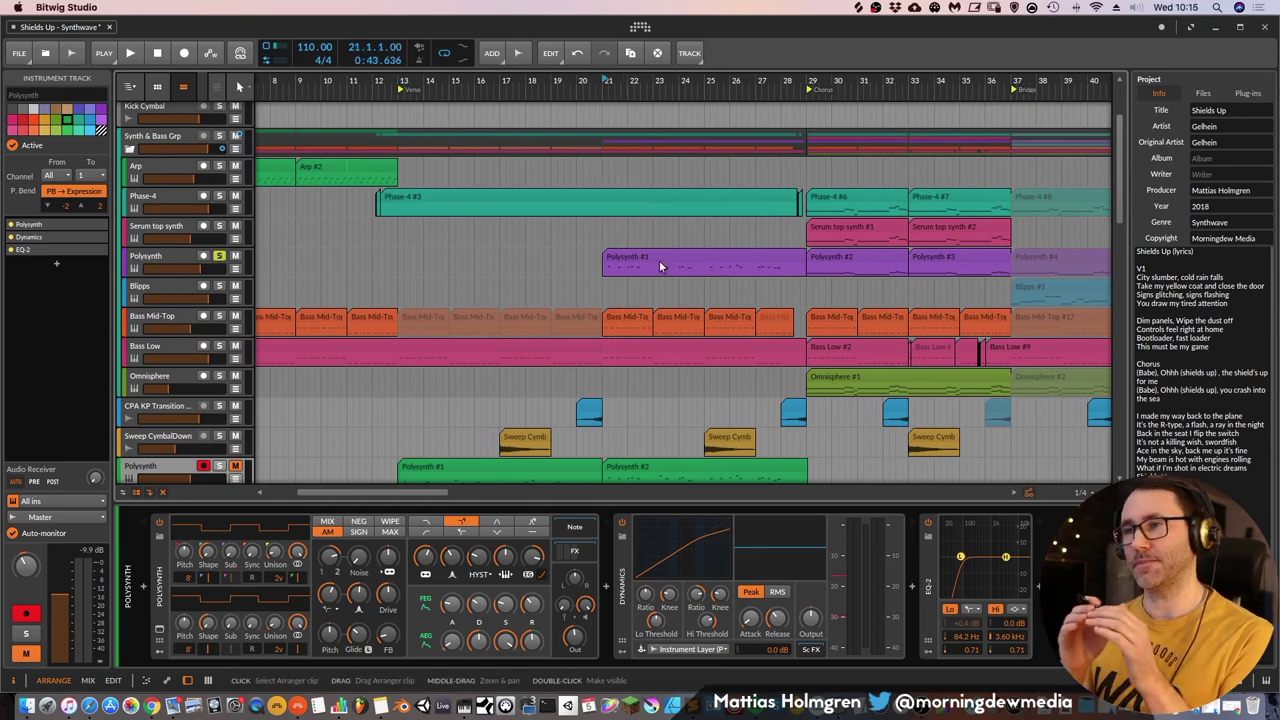
Play the soloed Polysynth melody from bar 21, stop it after about two bars, and remove the track's solo
{"action": "key", "text": "space"}
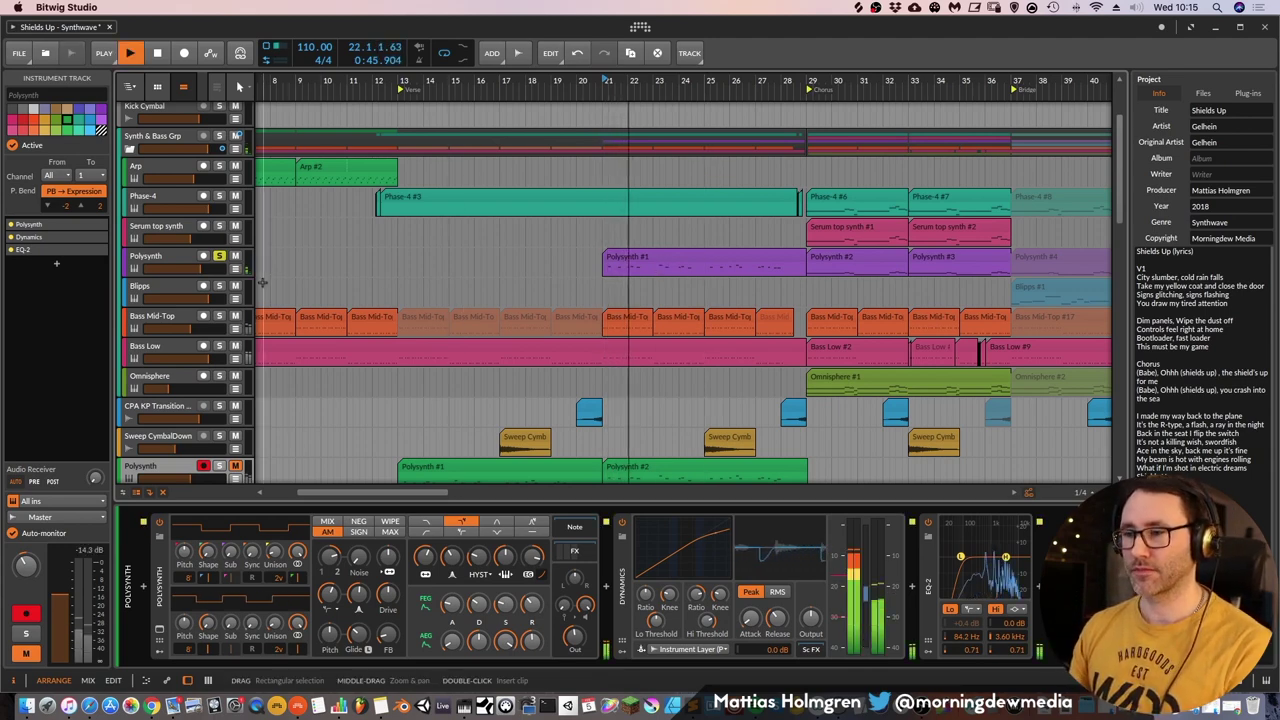
{"action": "key", "text": "space"}
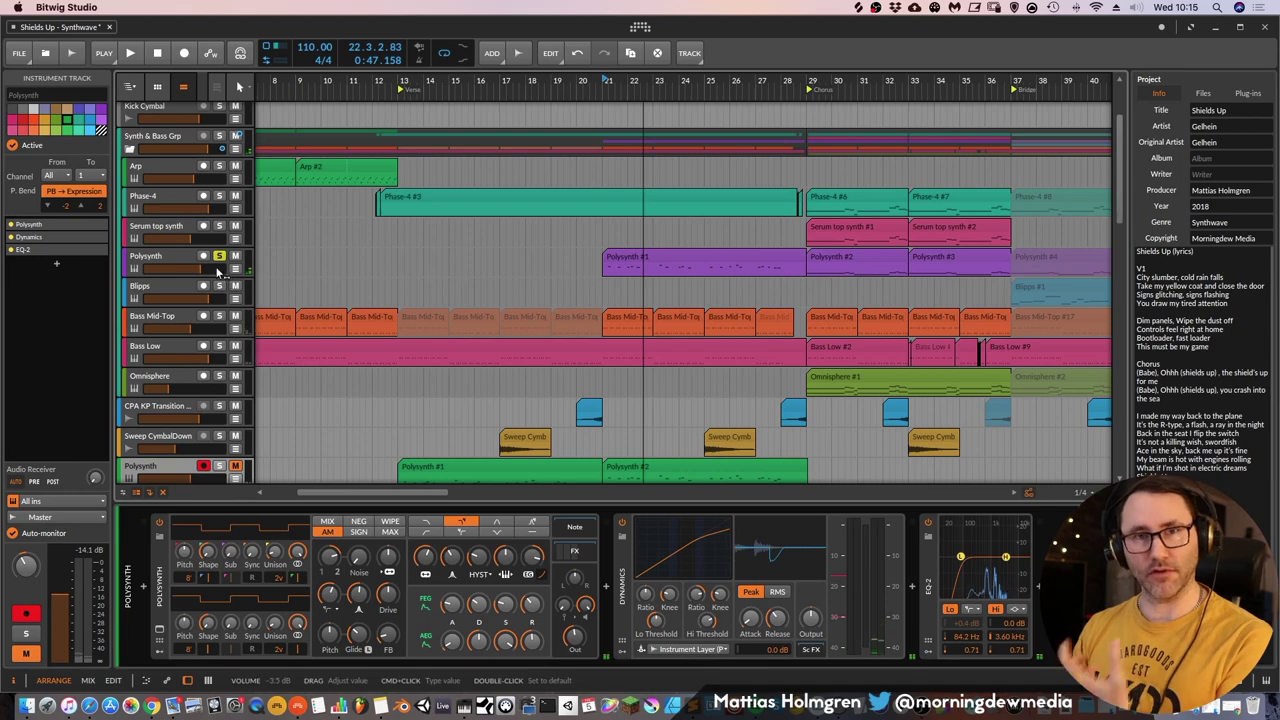
{"action": "left_click", "coordinate": [222, 261]}
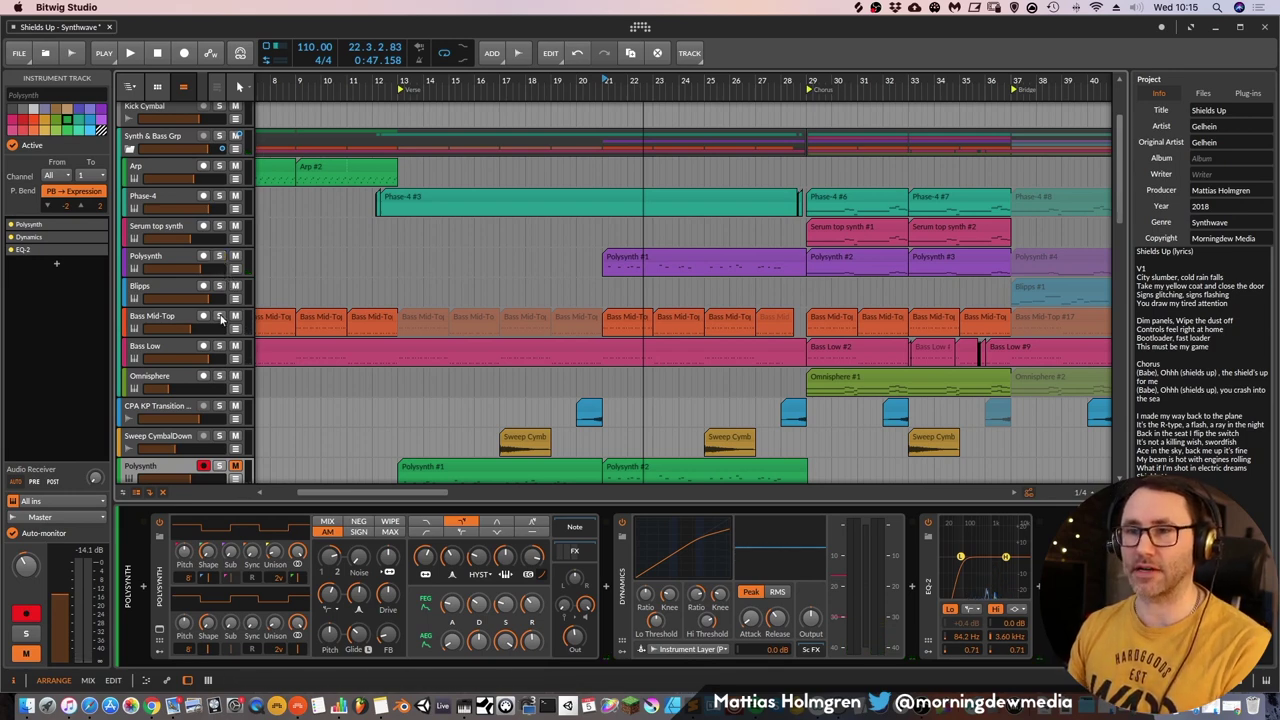
Play the mix from the verse marker at bar 13 and follow the synth and bass parts up to about bar 24
{"action": "left_click_drag", "start_coordinate": [607, 79], "coordinate": [586, 50]}
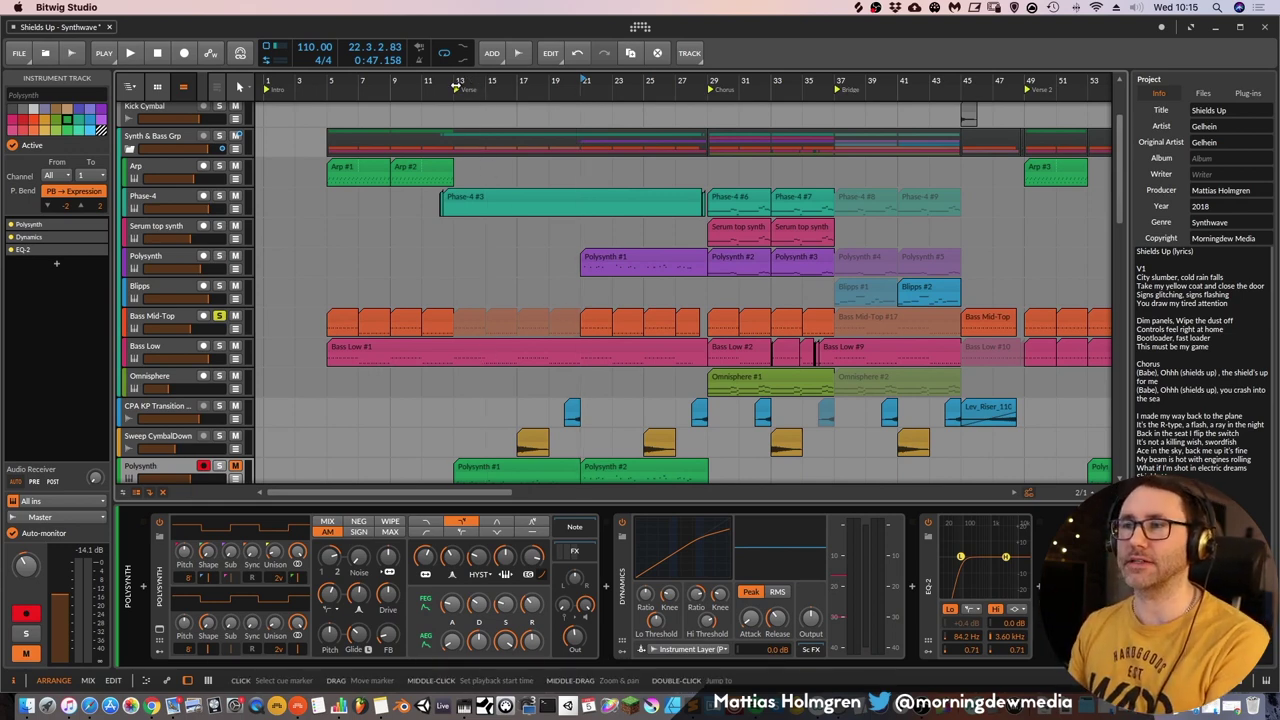
{"action": "key", "text": "space"}
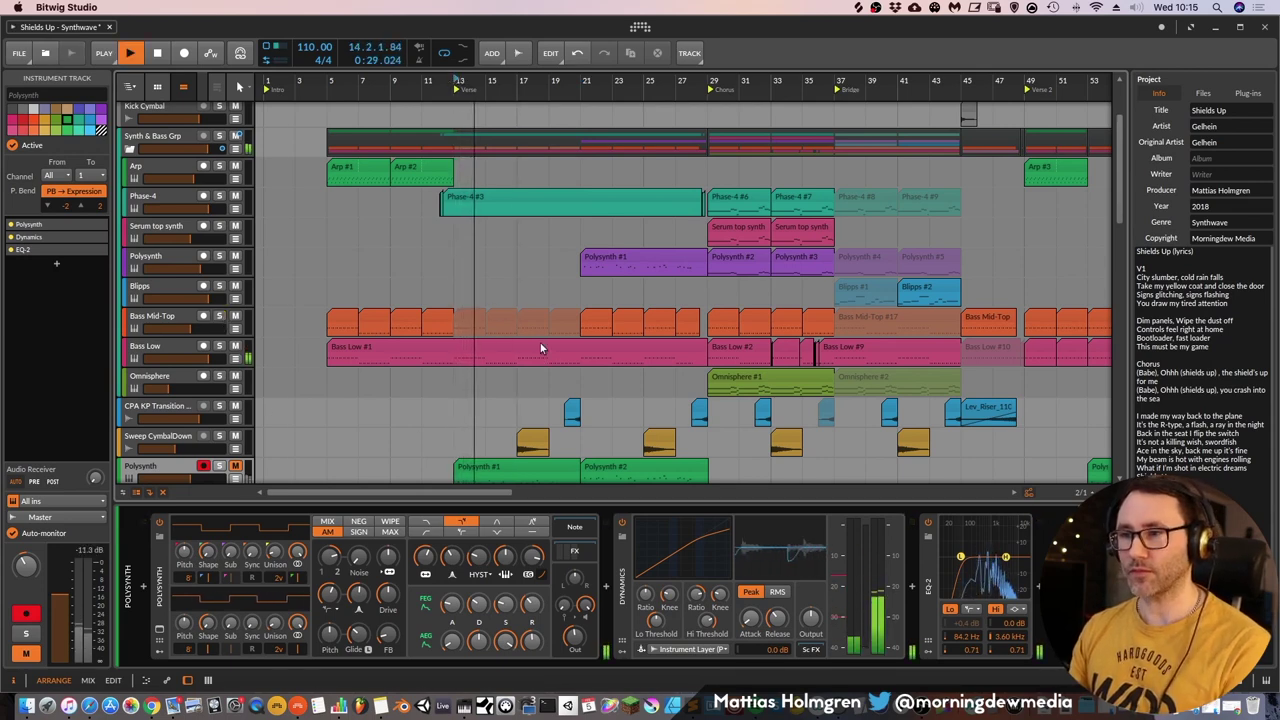
{"action": "left_click_drag", "start_coordinate": [652, 81], "coordinate": [652, 62]}
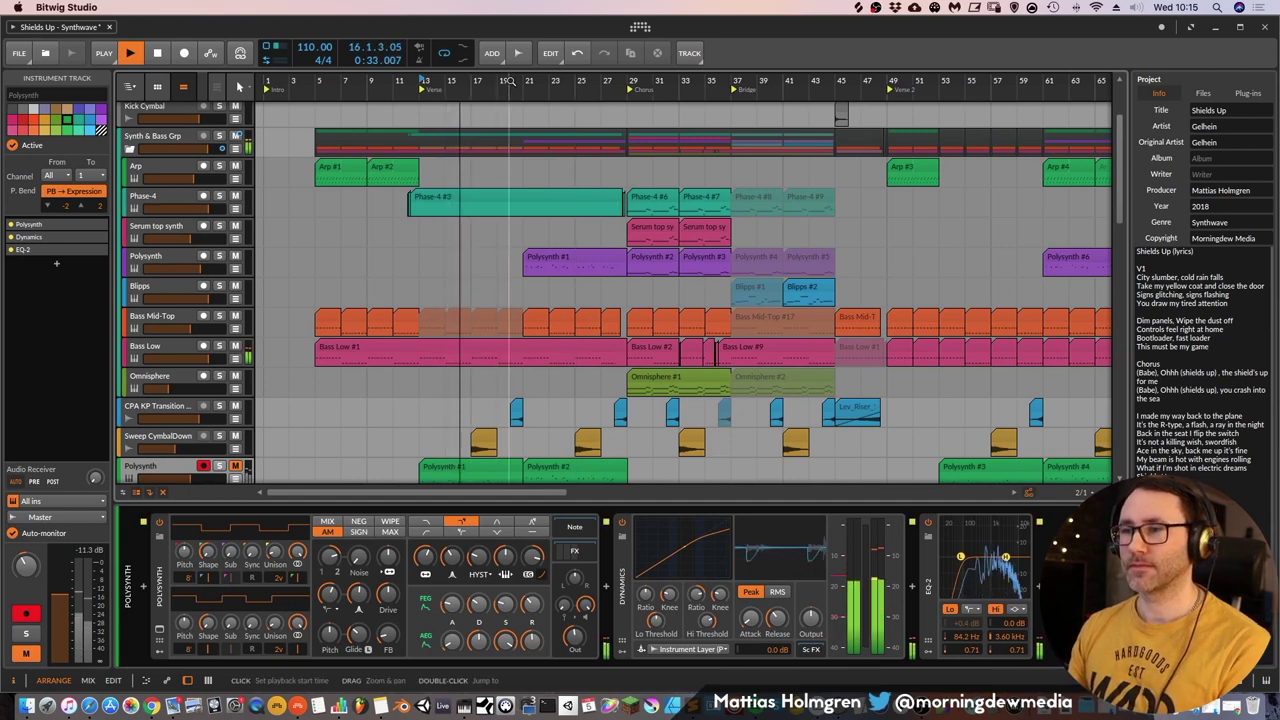
{"action": "scroll", "coordinate": [527, 211], "scroll_direction": "down", "scroll_amount": 1}
{"action": "scroll", "coordinate": [527, 211], "scroll_direction": "up", "scroll_amount": 2}
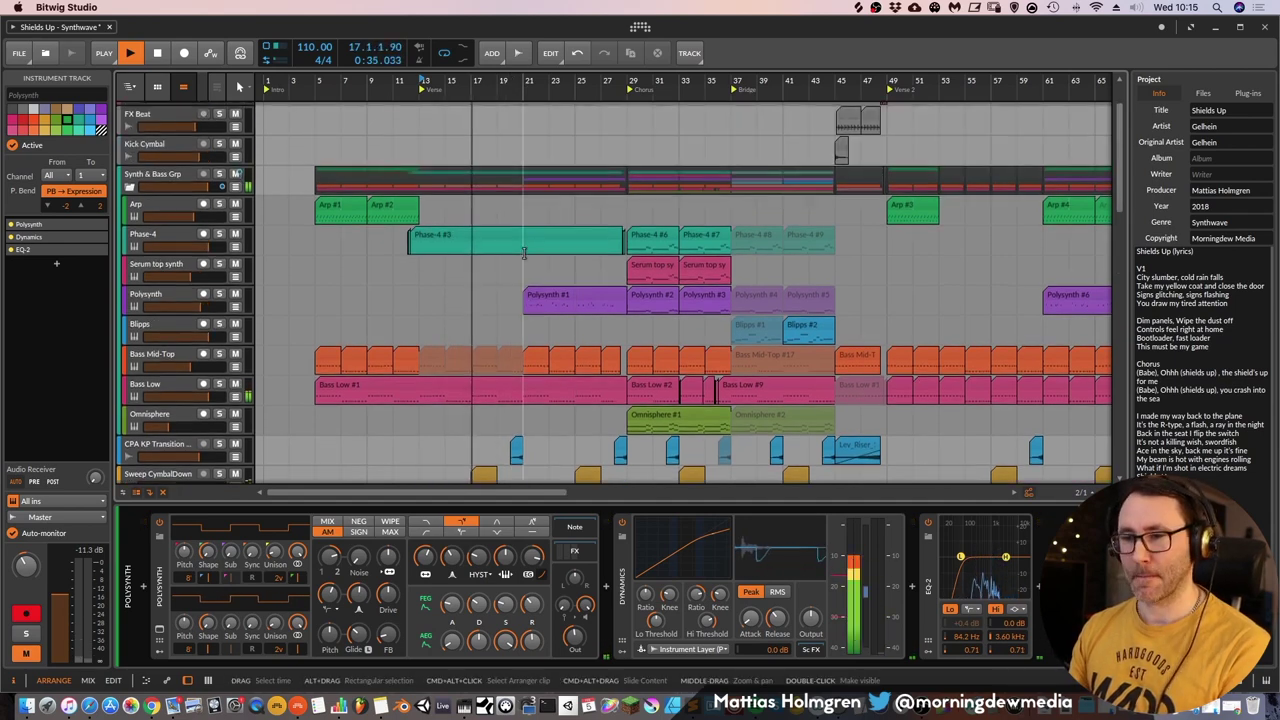
{"action": "scroll", "coordinate": [526, 275], "scroll_direction": "up", "scroll_amount": 2}
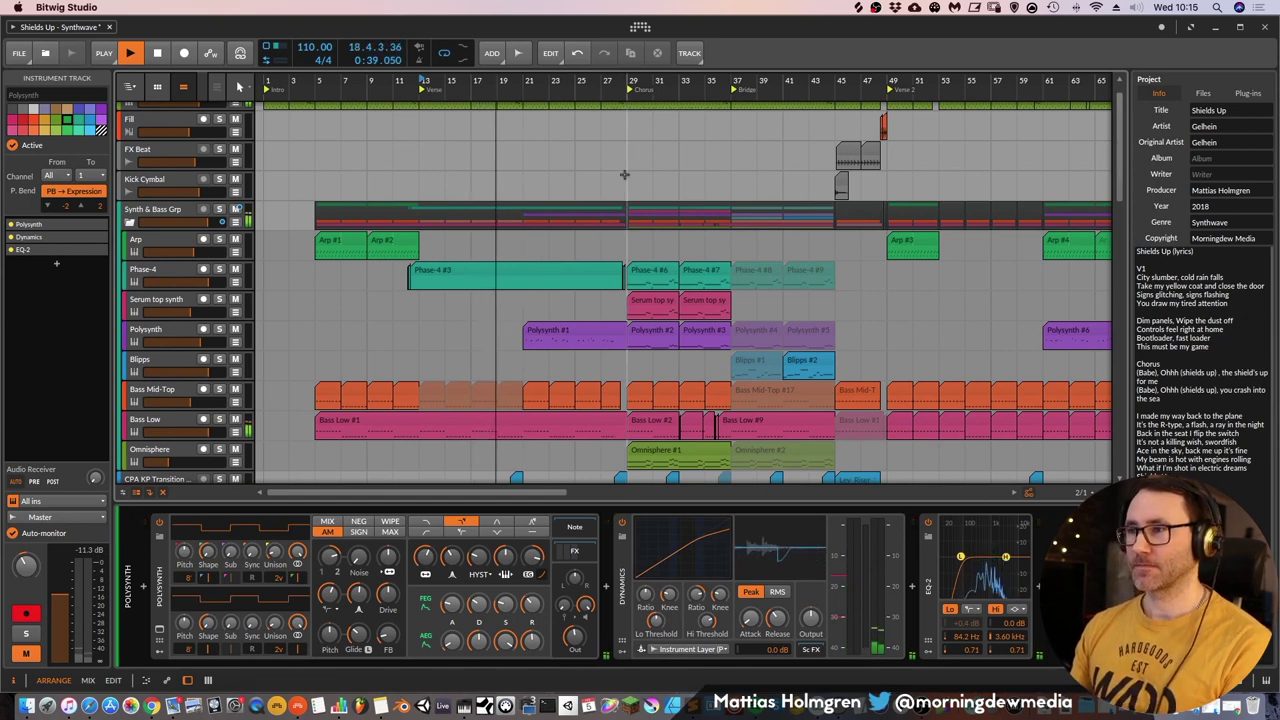
{"action": "left_click_drag", "start_coordinate": [574, 90], "coordinate": [548, 152]}
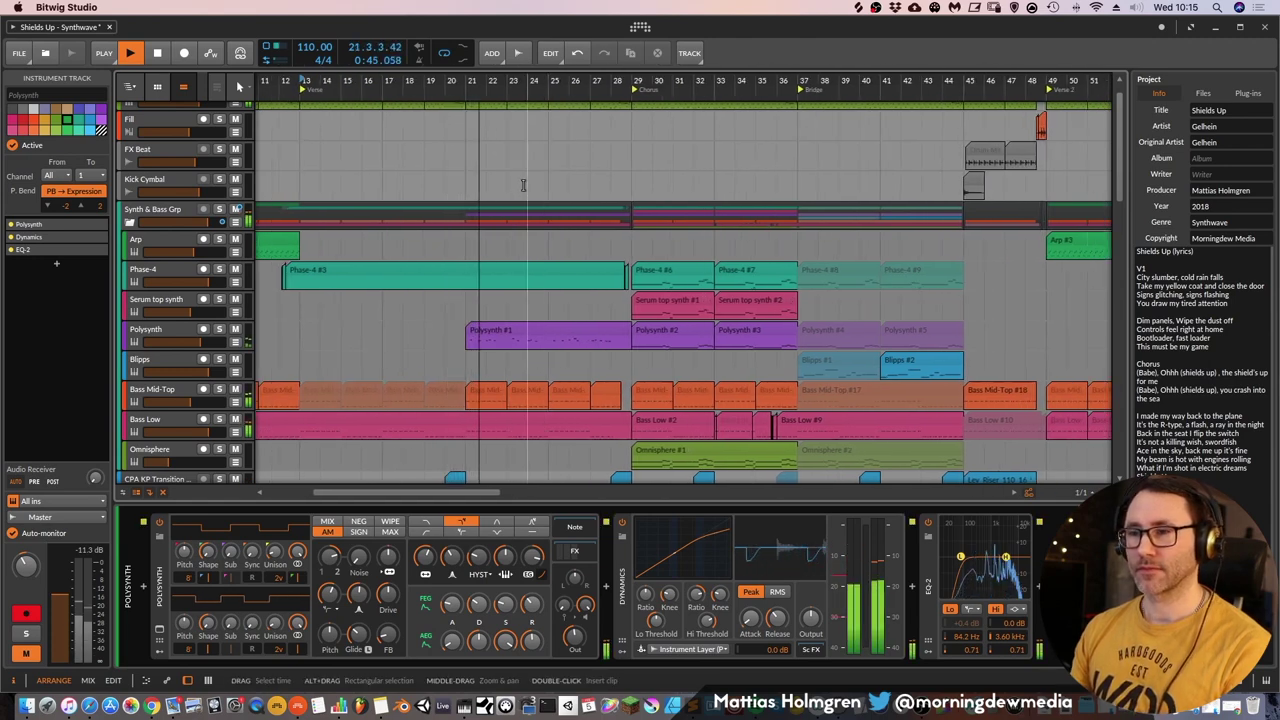
{"action": "left_click_drag", "start_coordinate": [591, 84], "coordinate": [382, 84]}
{"action": "scroll", "coordinate": [383, 84], "scroll_direction": "up", "scroll_amount": 3}
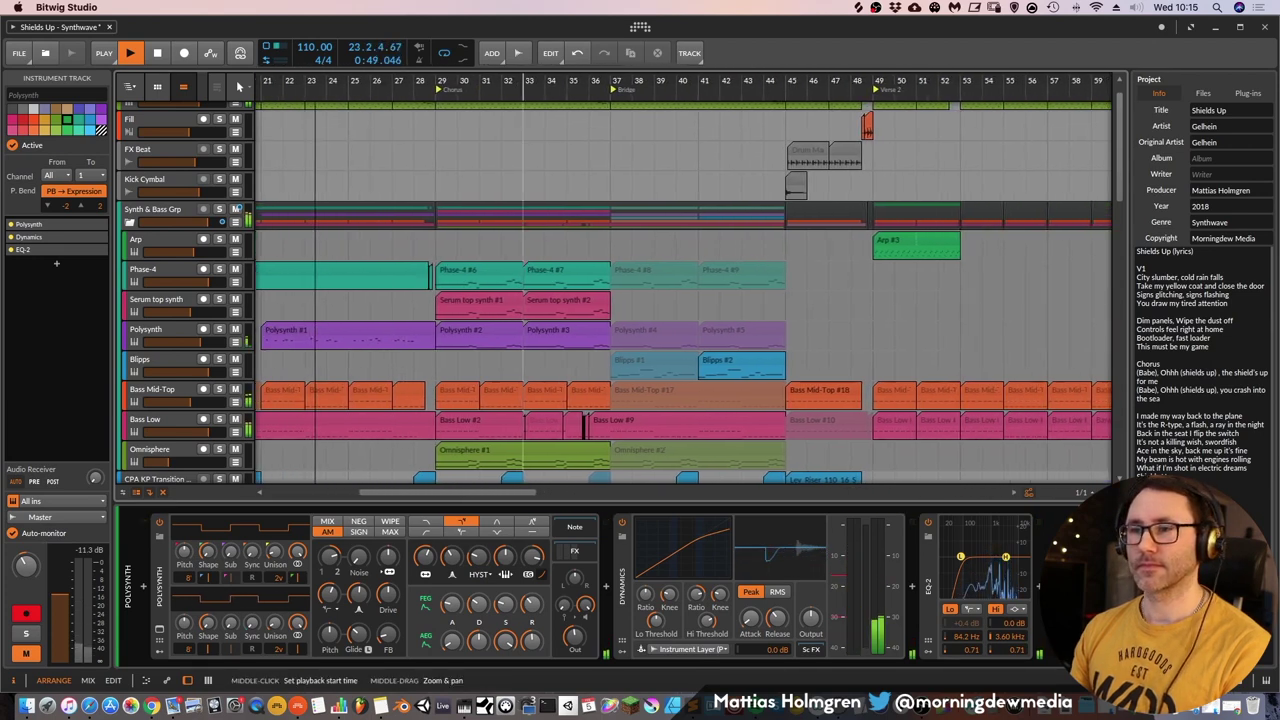
{"action": "left_click_drag", "start_coordinate": [571, 84], "coordinate": [684, 148]}
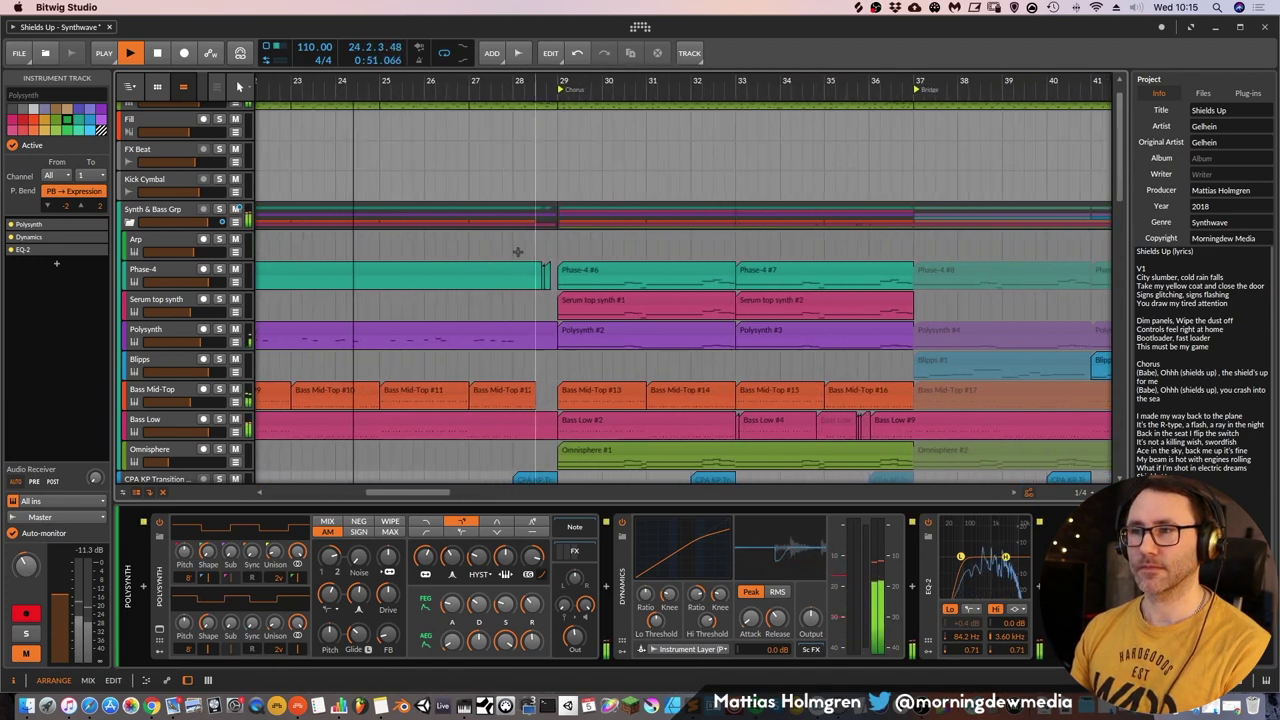
{"action": "scroll", "coordinate": [501, 243], "scroll_direction": "up", "scroll_amount": 1}
Open the Drum Machine #14 clip's notes during playback to examine the tom fill, and return to the arrangement
{"action": "left_click", "coordinate": [530, 111]}
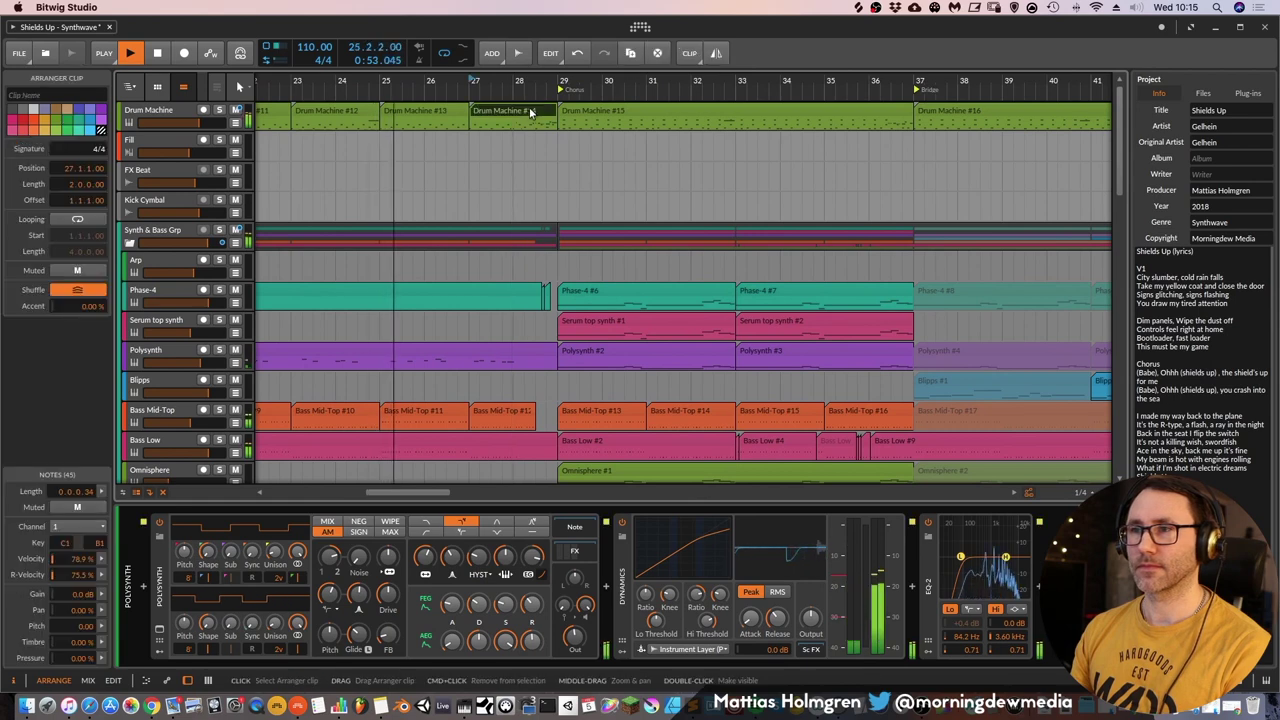
{"action": "double_click", "coordinate": [530, 111]}
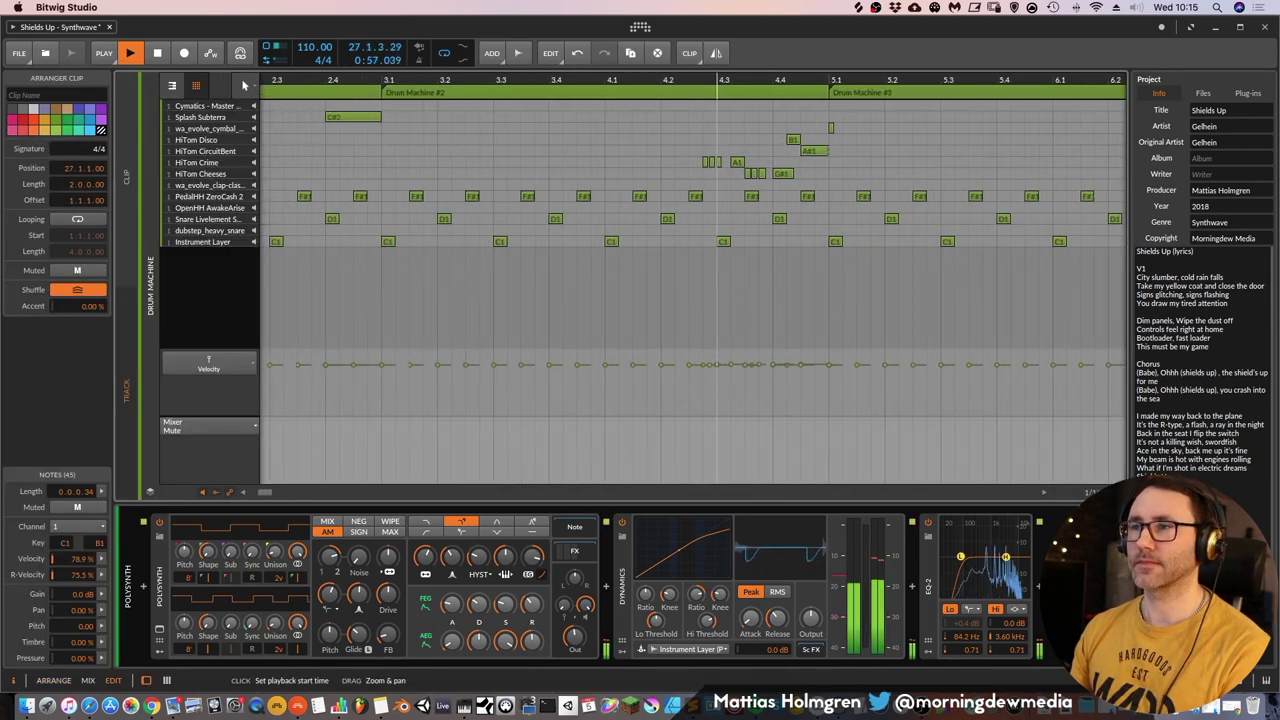
{"action": "double_click", "coordinate": [715, 108]}
{"action": "key", "text": "Tab"}
{"action": "key", "text": "Tab"}
{"action": "key", "text": "Tab"}
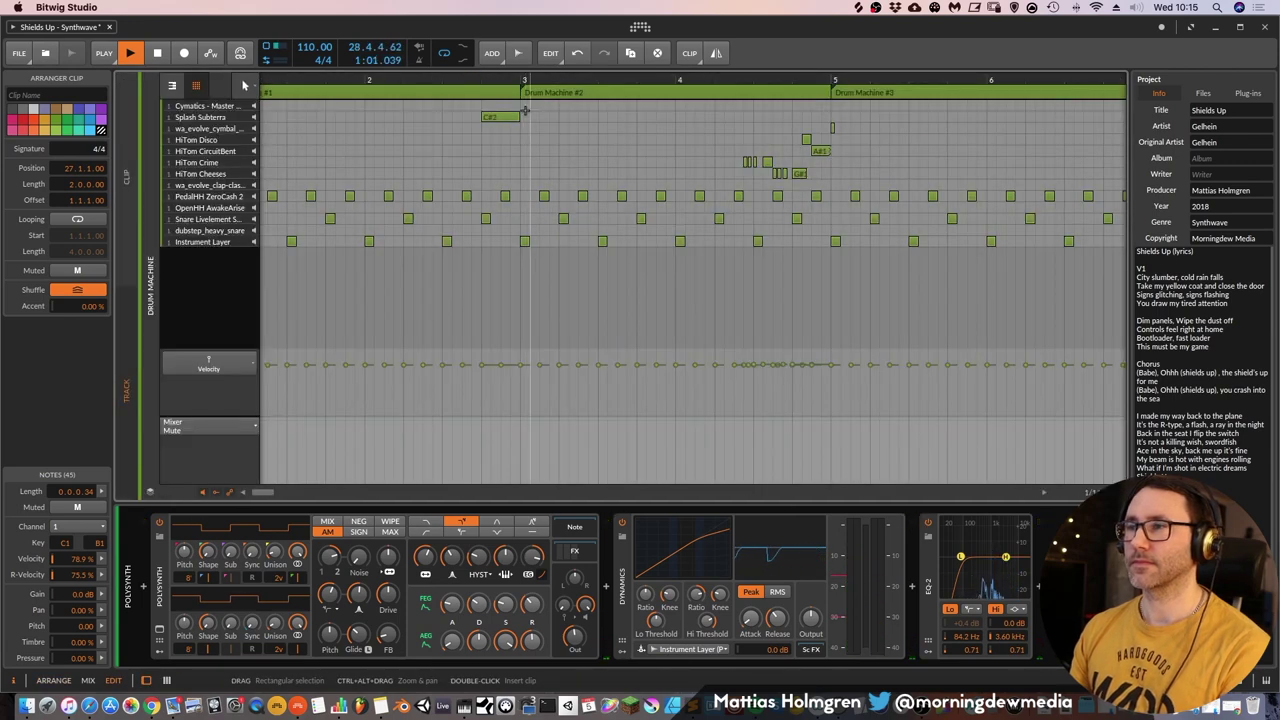
{"action": "double_click", "coordinate": [524, 111]}
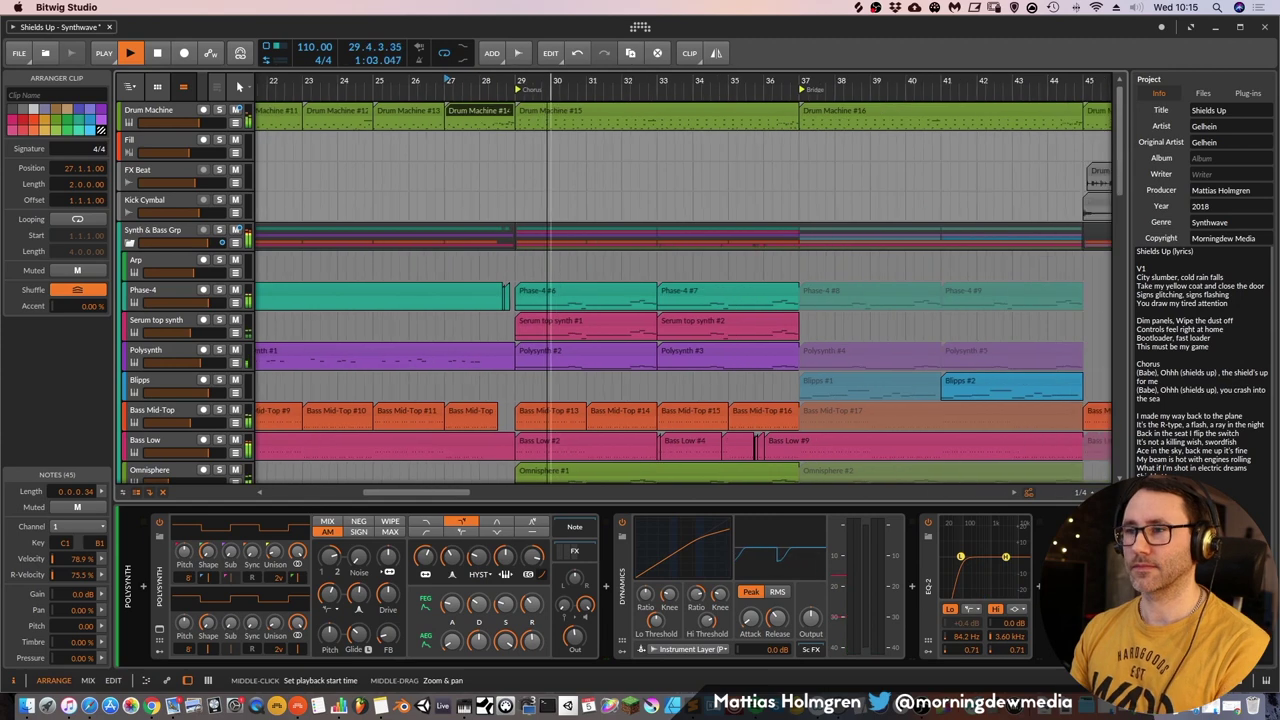
Keep listening through the chorus to about bar 36, then stop with the playback start at bar 29
{"action": "left_click_drag", "start_coordinate": [545, 82], "coordinate": [545, 130]}
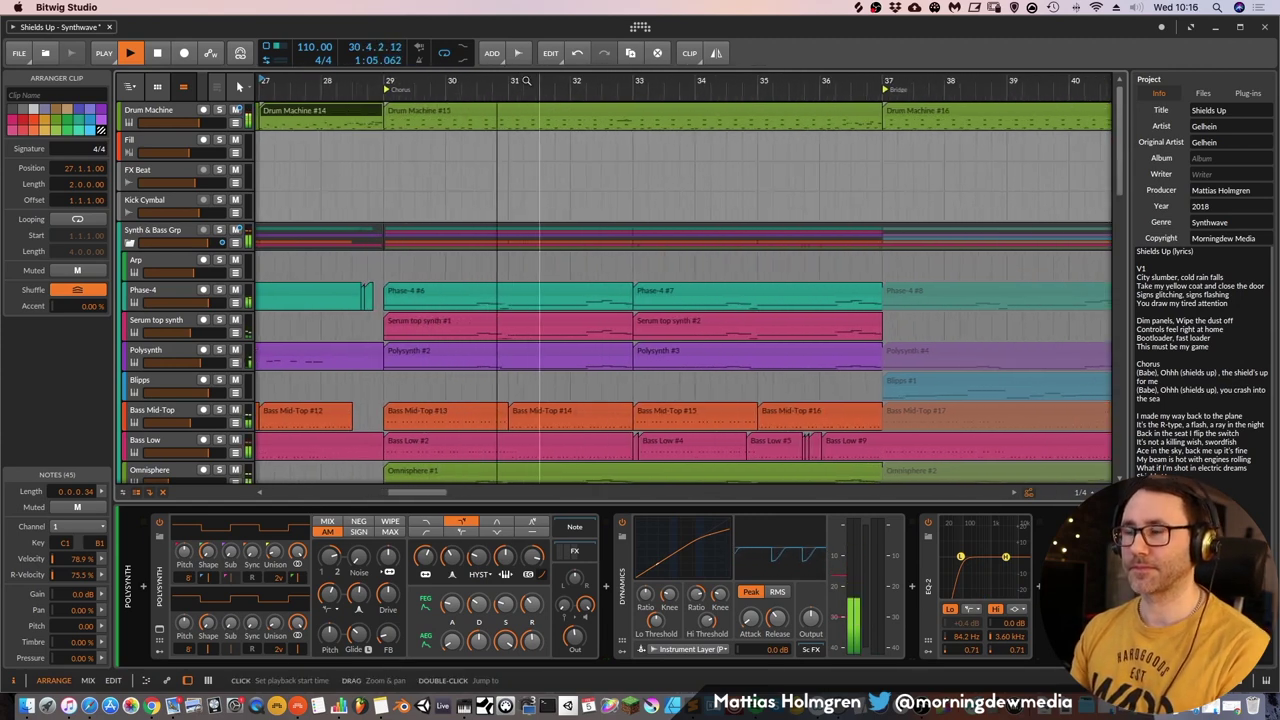
{"action": "left_click_drag", "start_coordinate": [664, 82], "coordinate": [674, 82]}
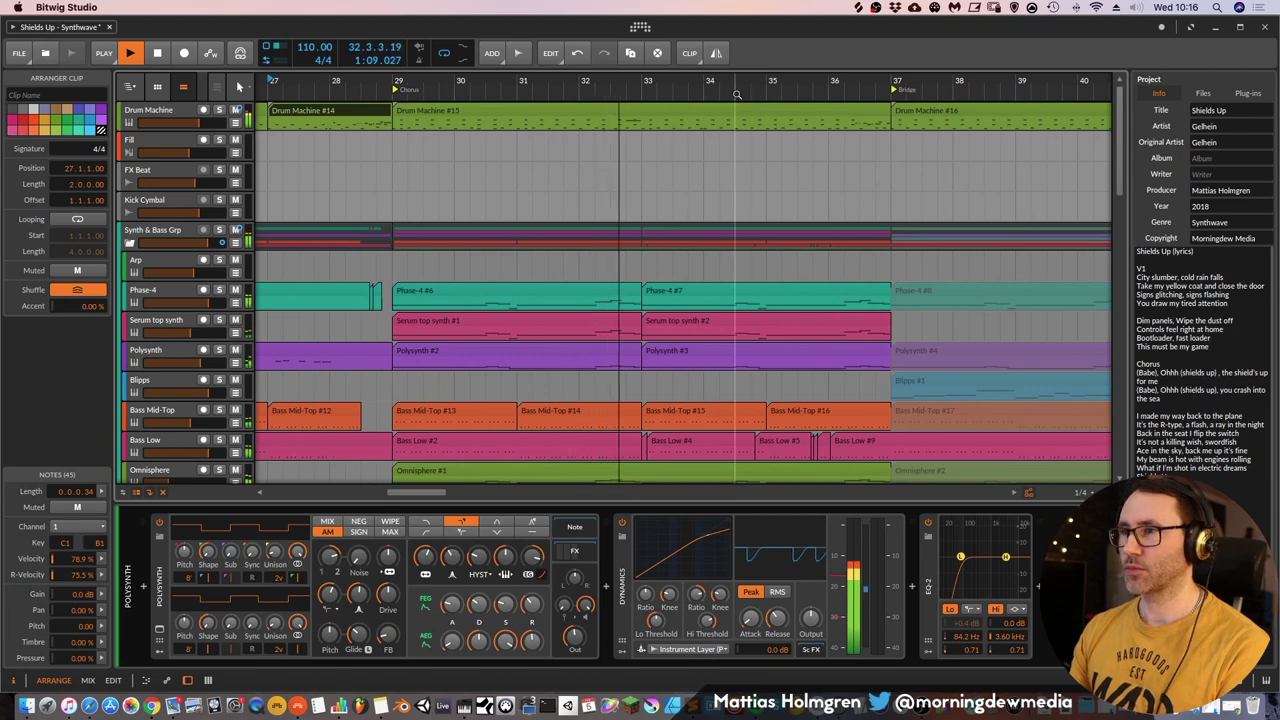
{"action": "scroll", "coordinate": [726, 85], "scroll_direction": "down", "scroll_amount": 1}
{"action": "scroll", "coordinate": [870, 85], "scroll_direction": "down", "scroll_amount": 2}
{"action": "left_click_drag", "start_coordinate": [830, 76], "coordinate": [821, 76]}
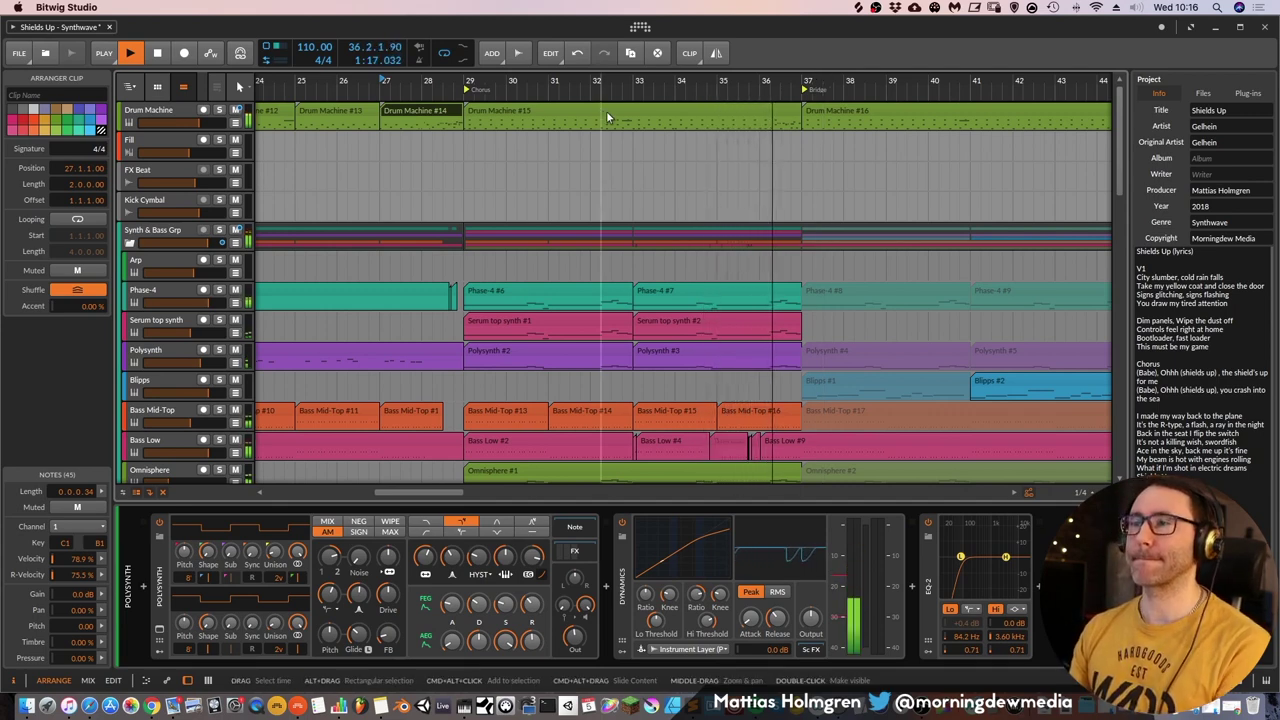
{"action": "key", "text": "space"}
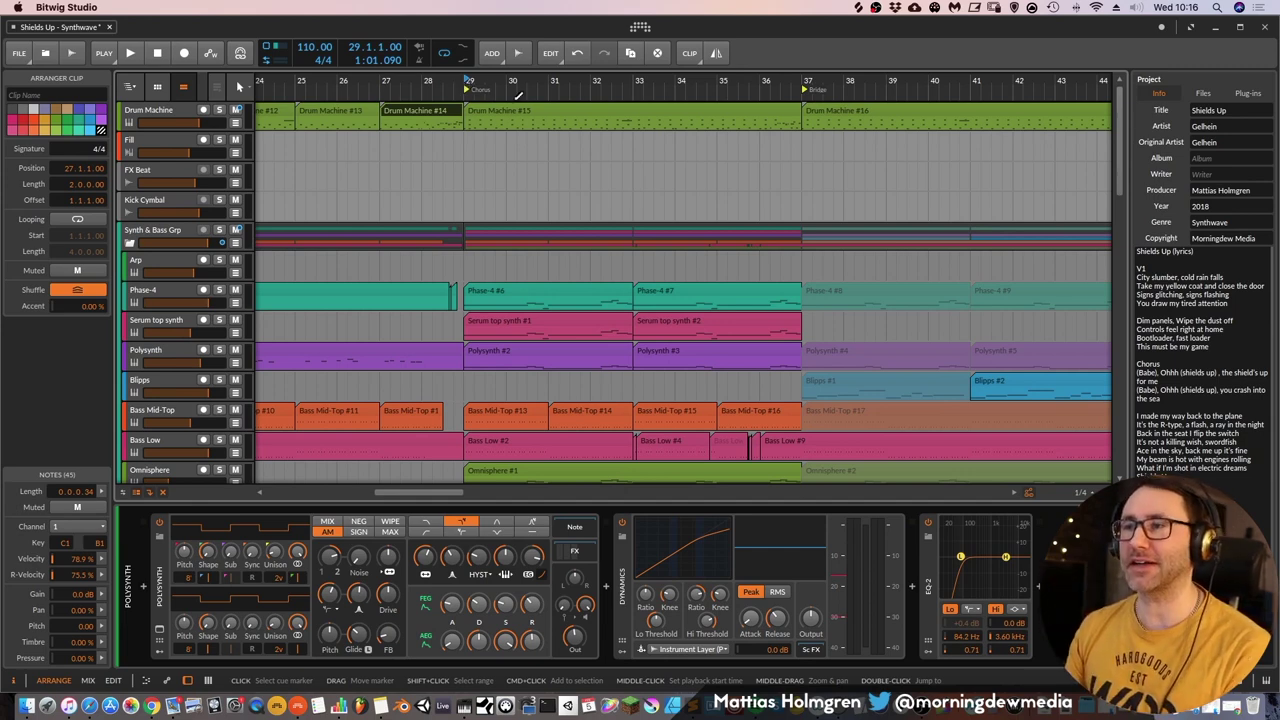
Open the chorus clip Drum Machine #15 in the note editor to examine its pattern, then switch back to the device chain
{"action": "left_click", "coordinate": [508, 113]}
{"action": "double_click", "coordinate": [508, 113]}
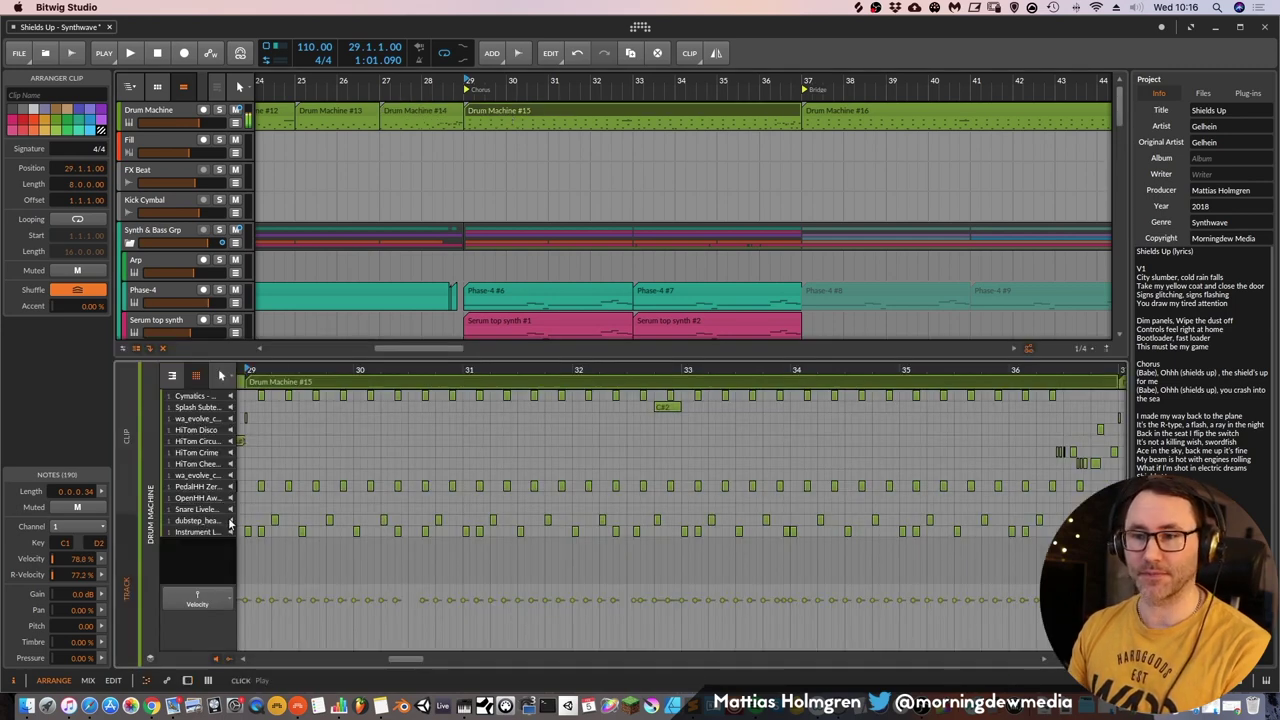
{"action": "key", "text": "Tab"}
{"action": "key", "text": "Tab"}
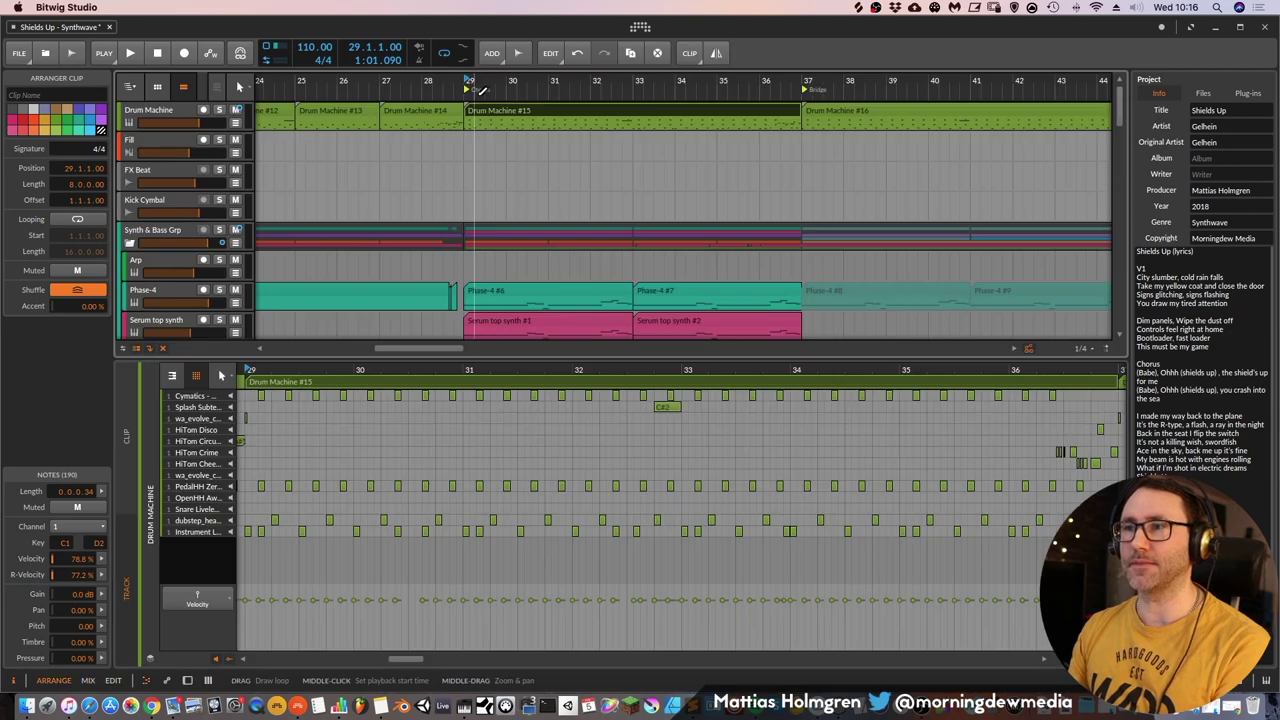
{"action": "key", "text": "d"}
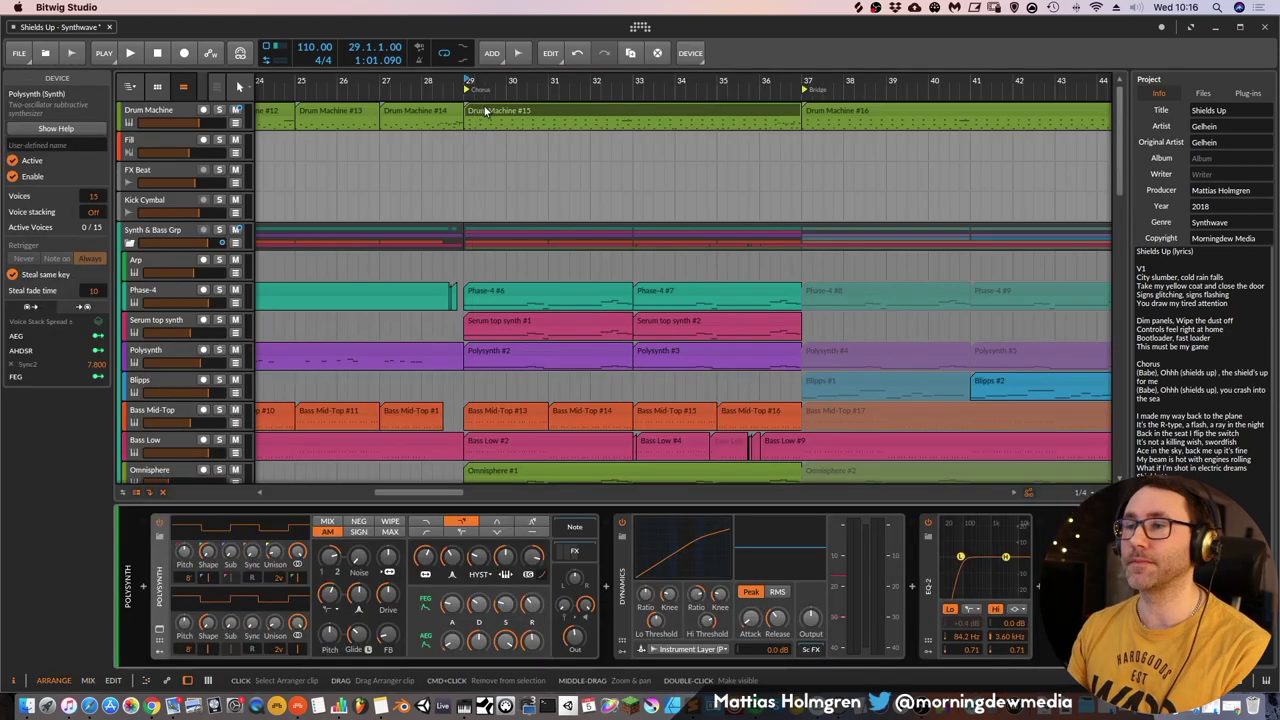
Record-arm and solo the Phase-4 track, then play its chorus part from bar 29
{"action": "scroll", "coordinate": [300, 280], "scroll_direction": "down", "scroll_amount": 1}
{"action": "left_click", "coordinate": [205, 246]}
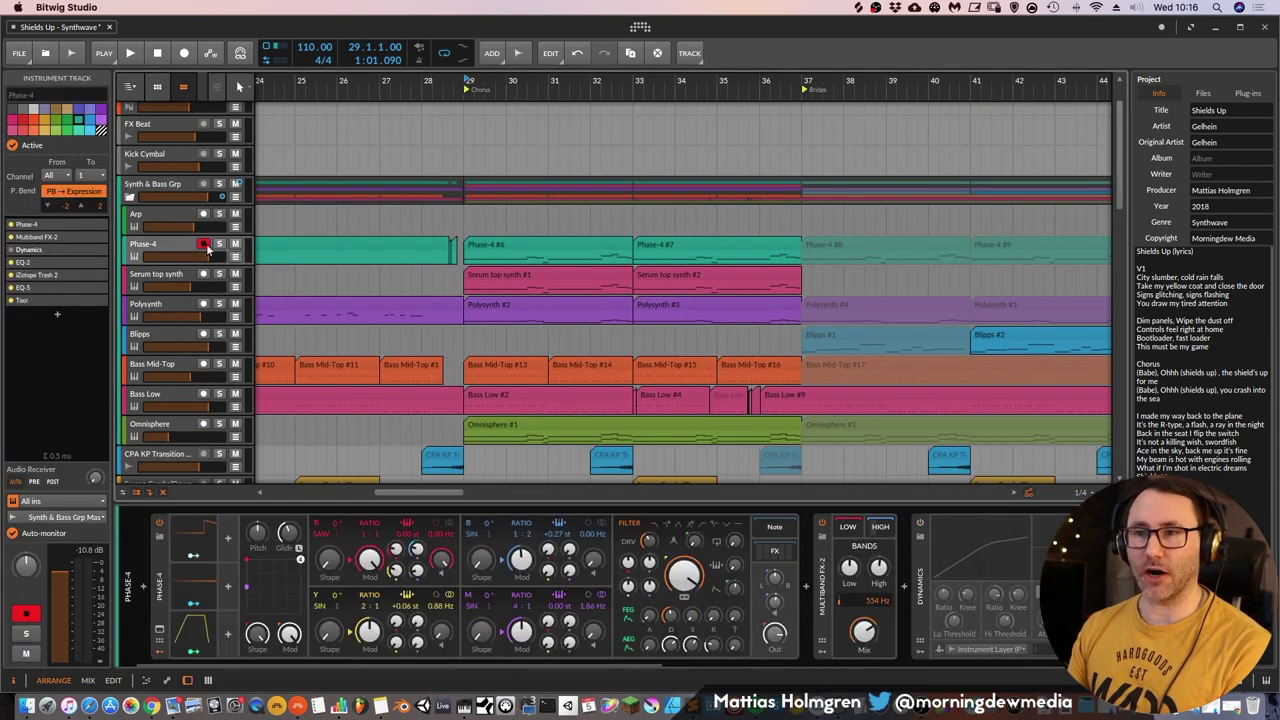
{"action": "left_click", "coordinate": [219, 245]}
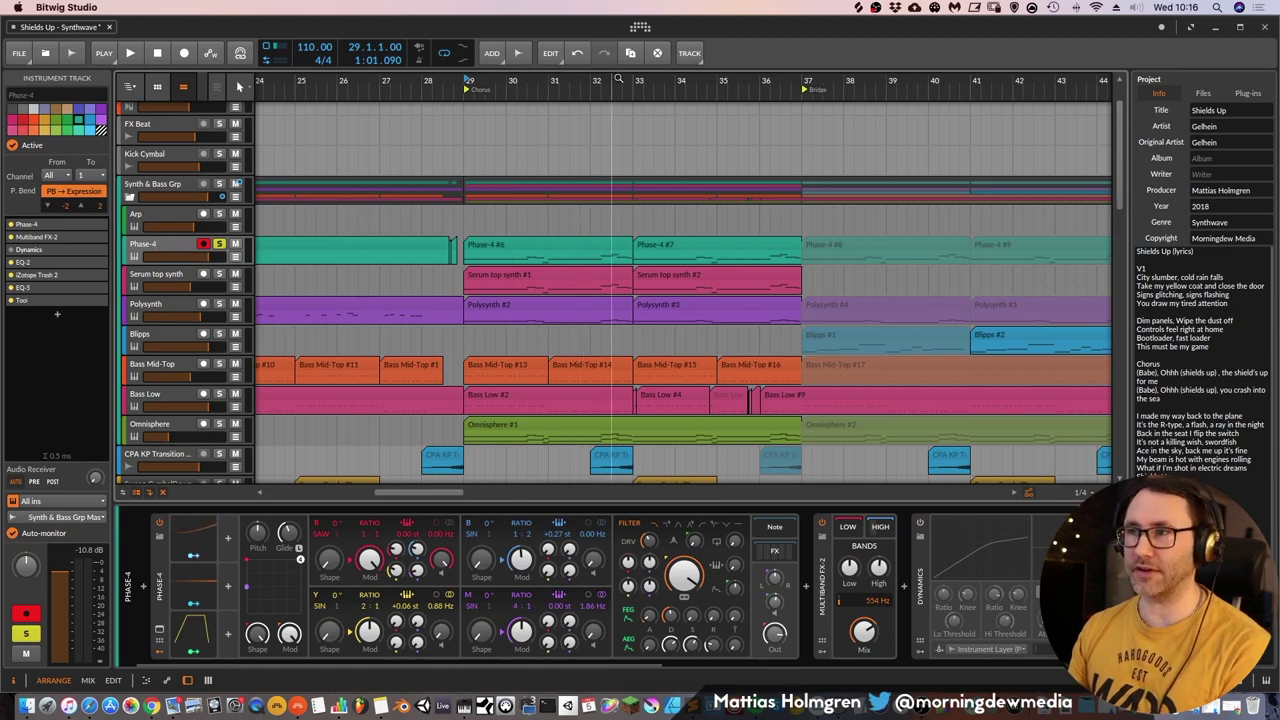
{"action": "left_click_drag", "start_coordinate": [625, 81], "coordinate": [566, 74]}
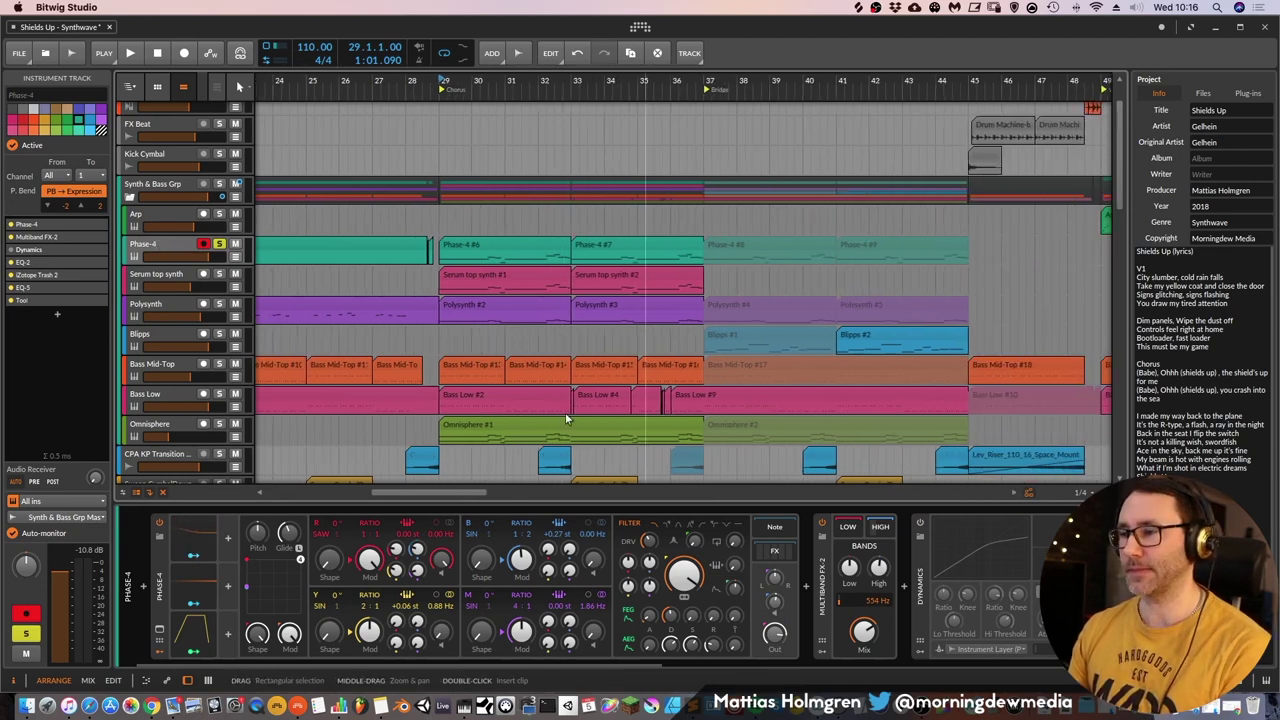
{"action": "key", "text": "space"}
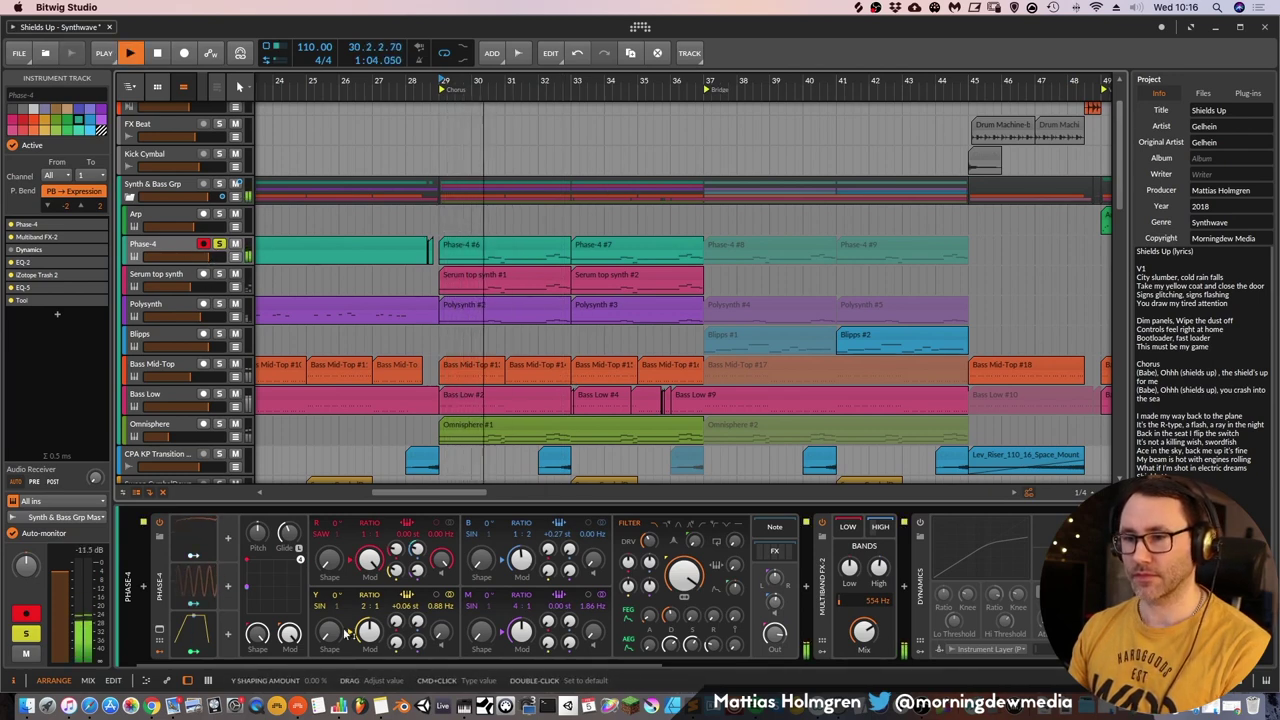
Expand the Phase-4 synth's FX chain, view the 8-Bit Shaper plug-in window, and toggle the Shaper and Ladder to compare their sound
{"action": "left_click_drag", "start_coordinate": [457, 662], "coordinate": [664, 663]}
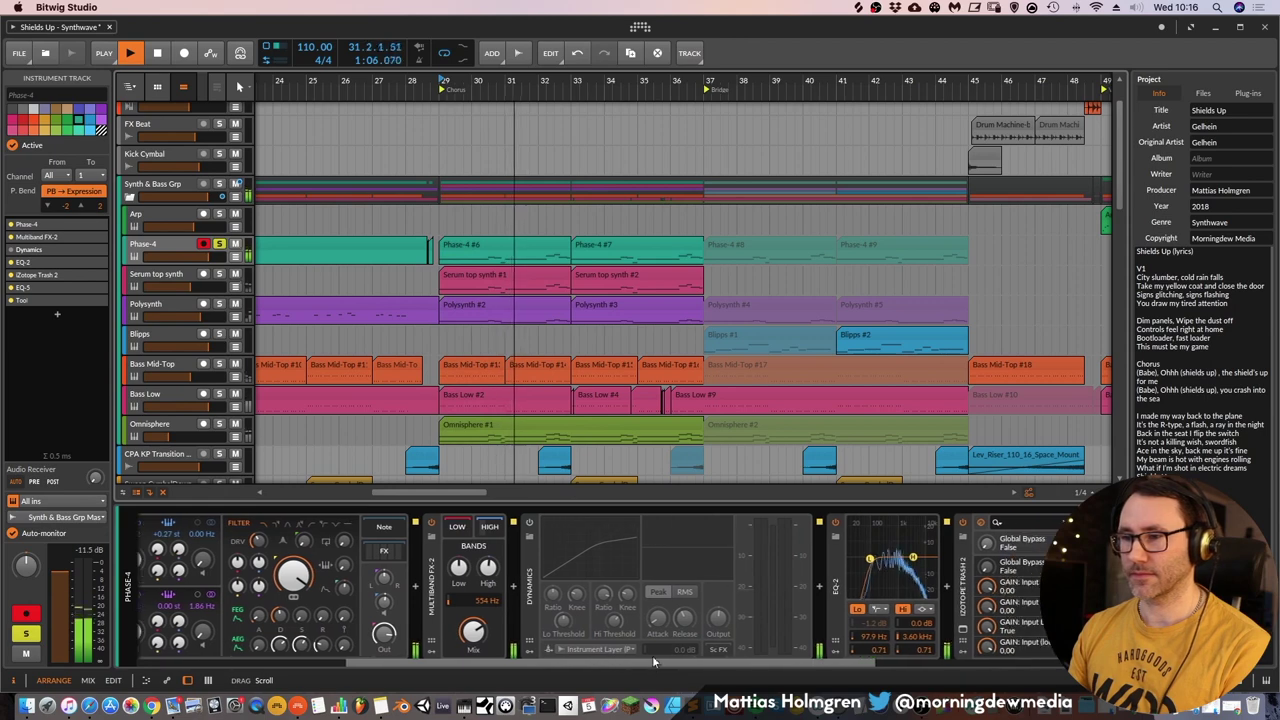
{"action": "left_click", "coordinate": [394, 553]}
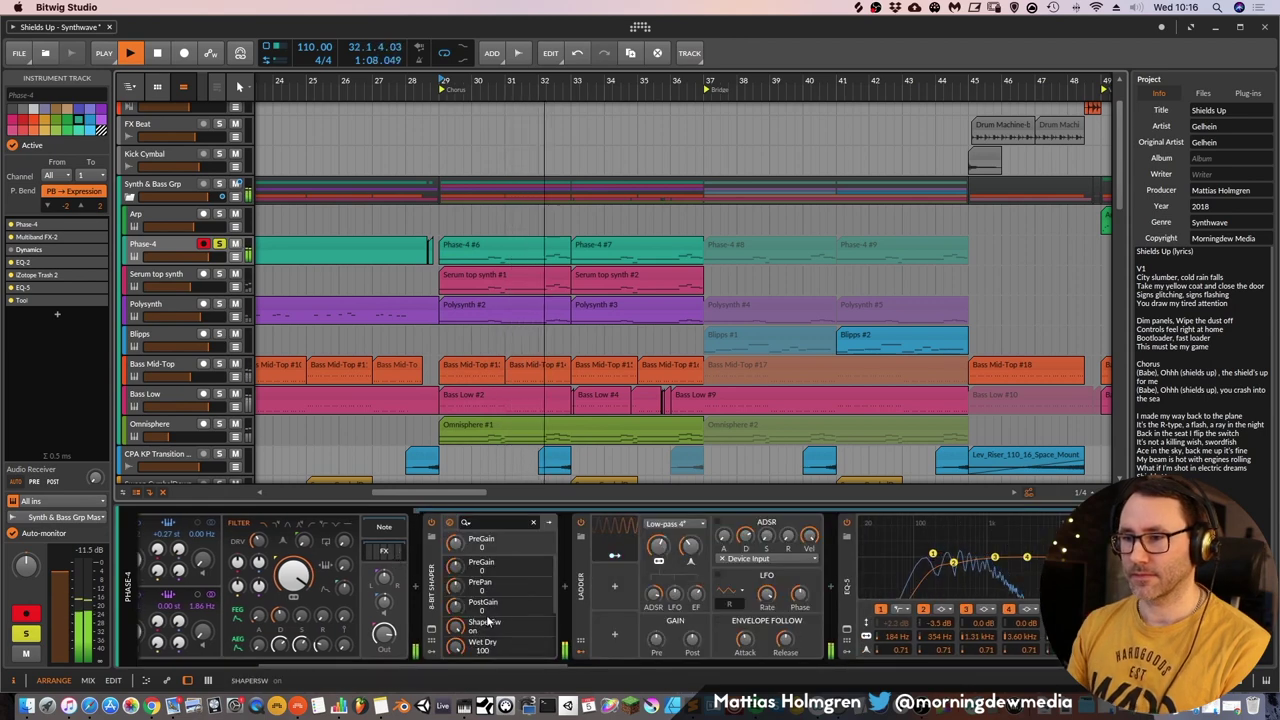
{"action": "left_click", "coordinate": [449, 522]}
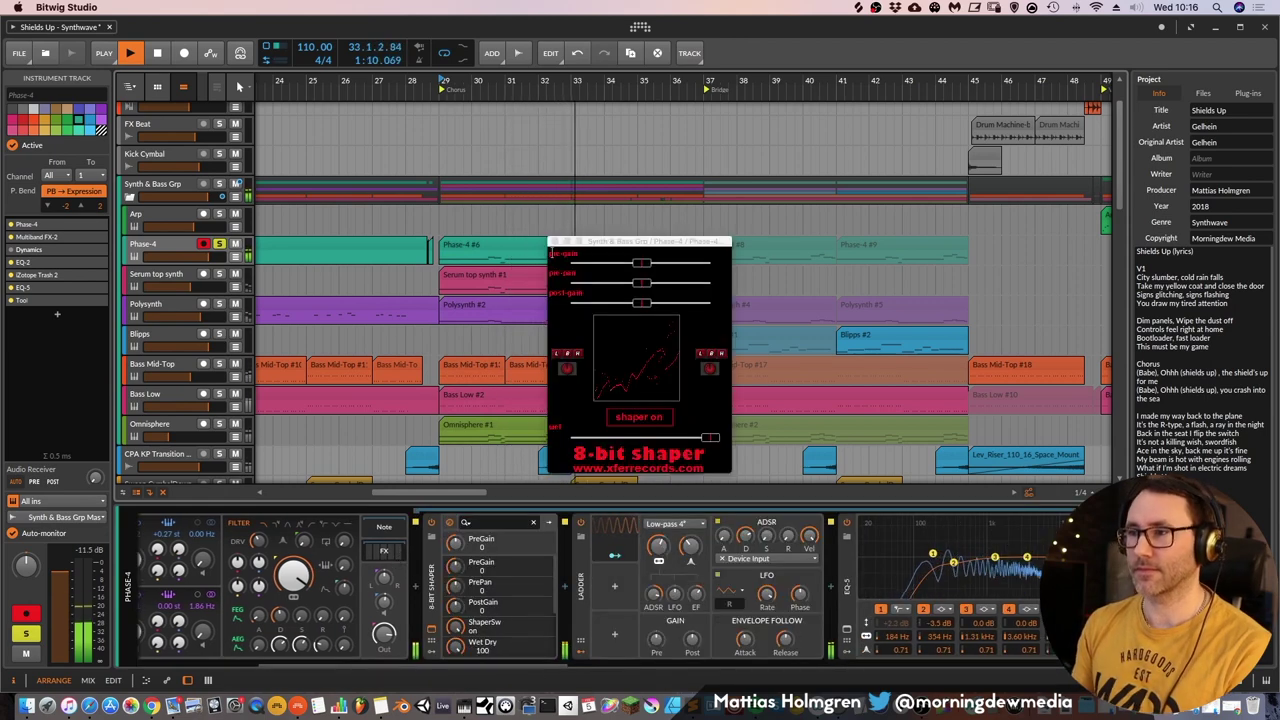
{"action": "left_click", "coordinate": [555, 244]}
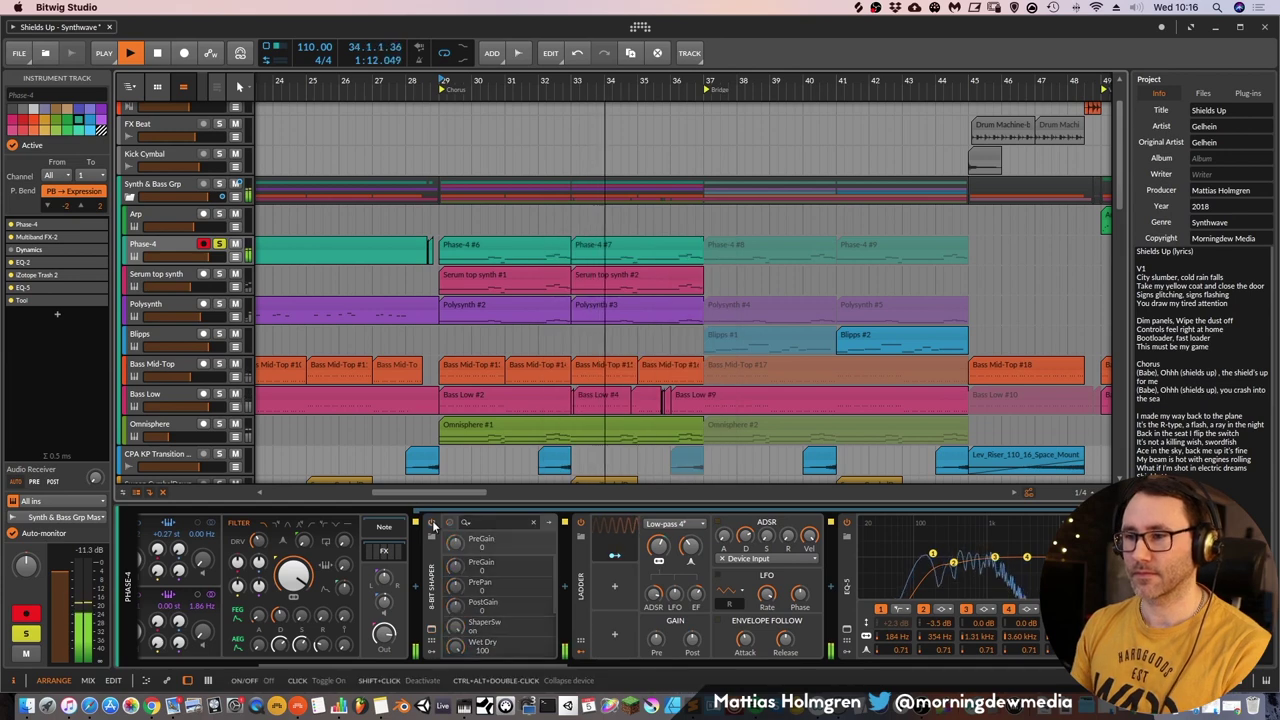
{"action": "left_click", "coordinate": [431, 522]}
{"action": "left_click", "coordinate": [580, 523]}
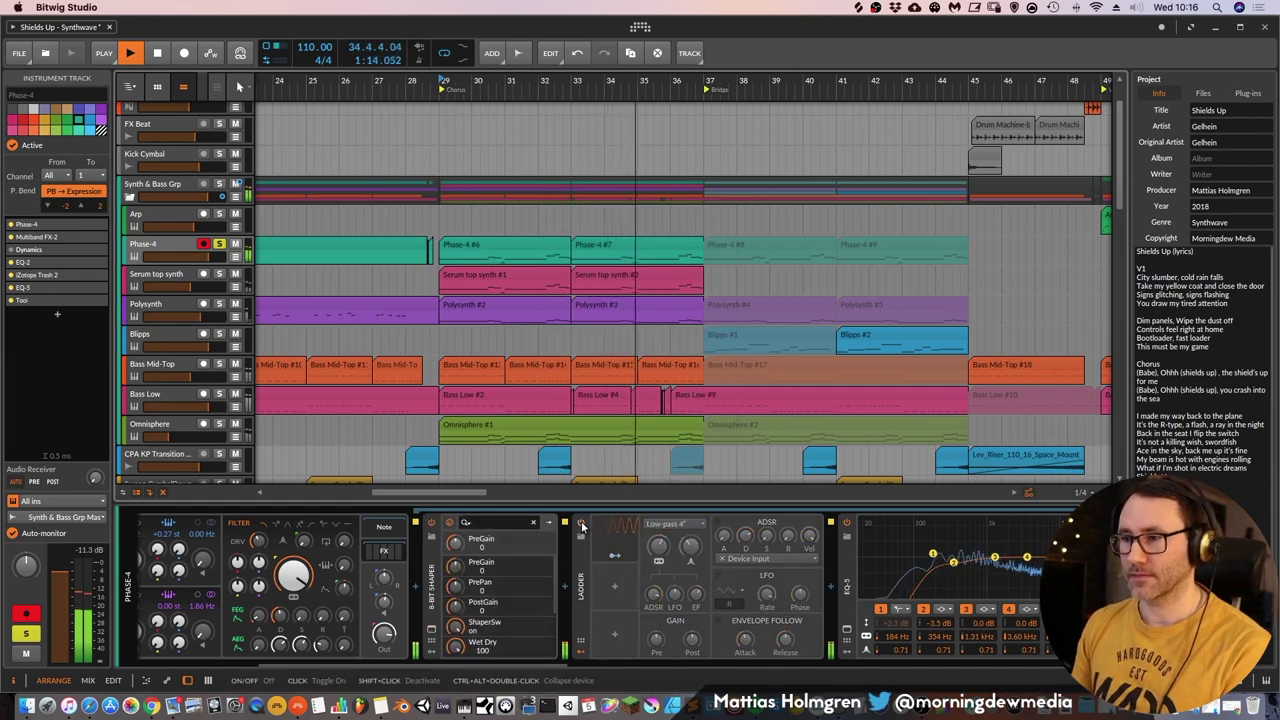
Replay the chorus from bar 29, compare Multiband FX-2 on and off while viewing its high-band Distortion, and go back to the Phase-4 synth
{"action": "left_click_drag", "start_coordinate": [570, 664], "coordinate": [936, 650]}
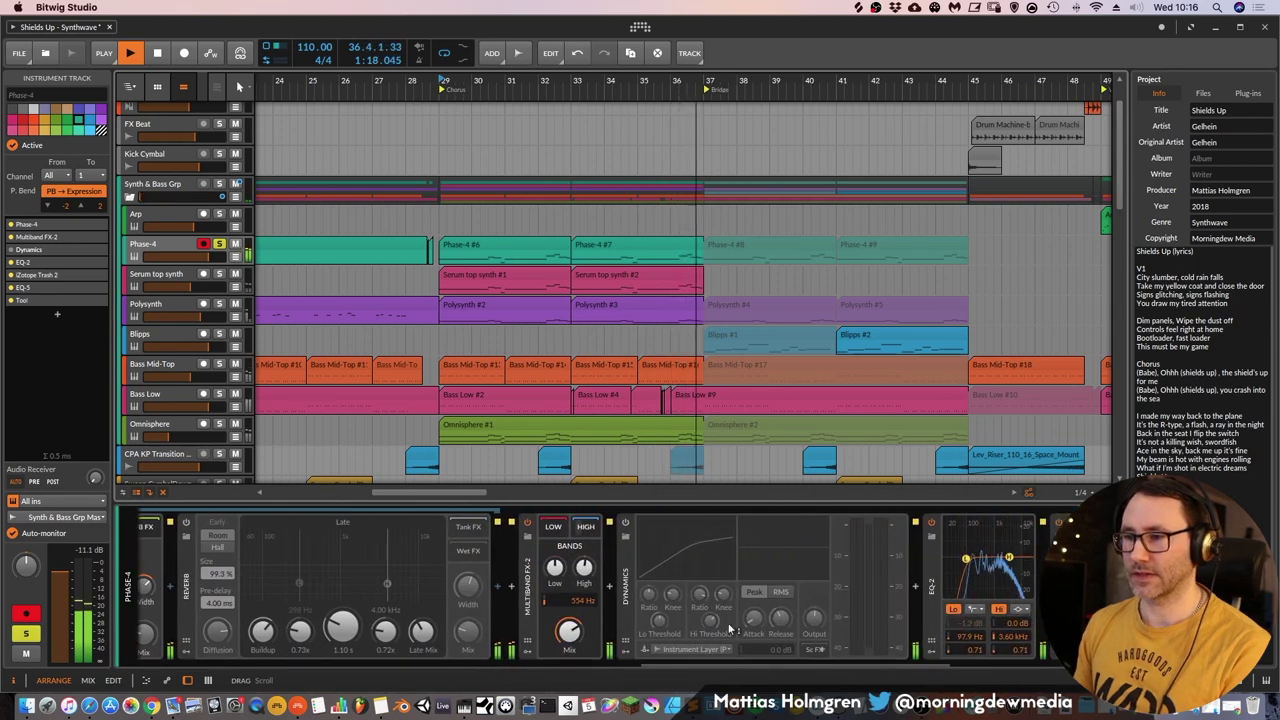
{"action": "left_click_drag", "start_coordinate": [731, 663], "coordinate": [774, 663]}
{"action": "key", "text": "space"}
{"action": "key", "text": "space"}
{"action": "left_click", "coordinate": [448, 526]}
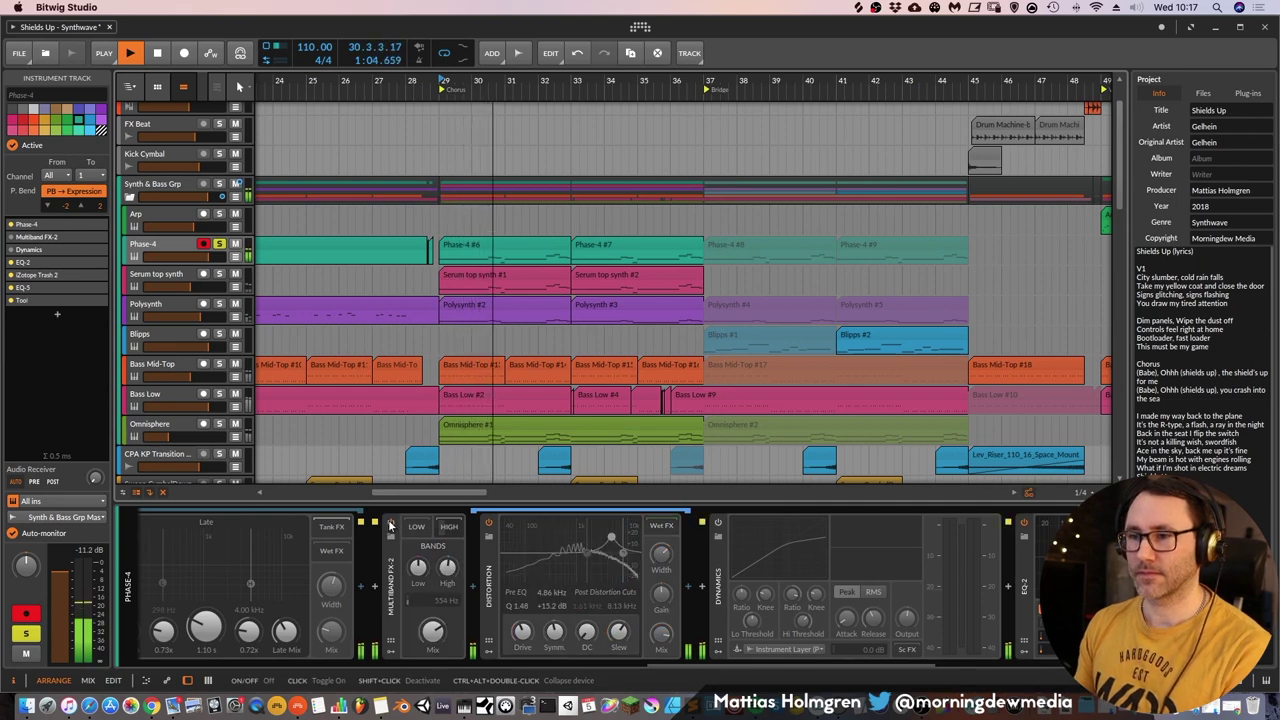
{"action": "left_click", "coordinate": [391, 526]}
{"action": "left_click_drag", "start_coordinate": [690, 666], "coordinate": [680, 666]}
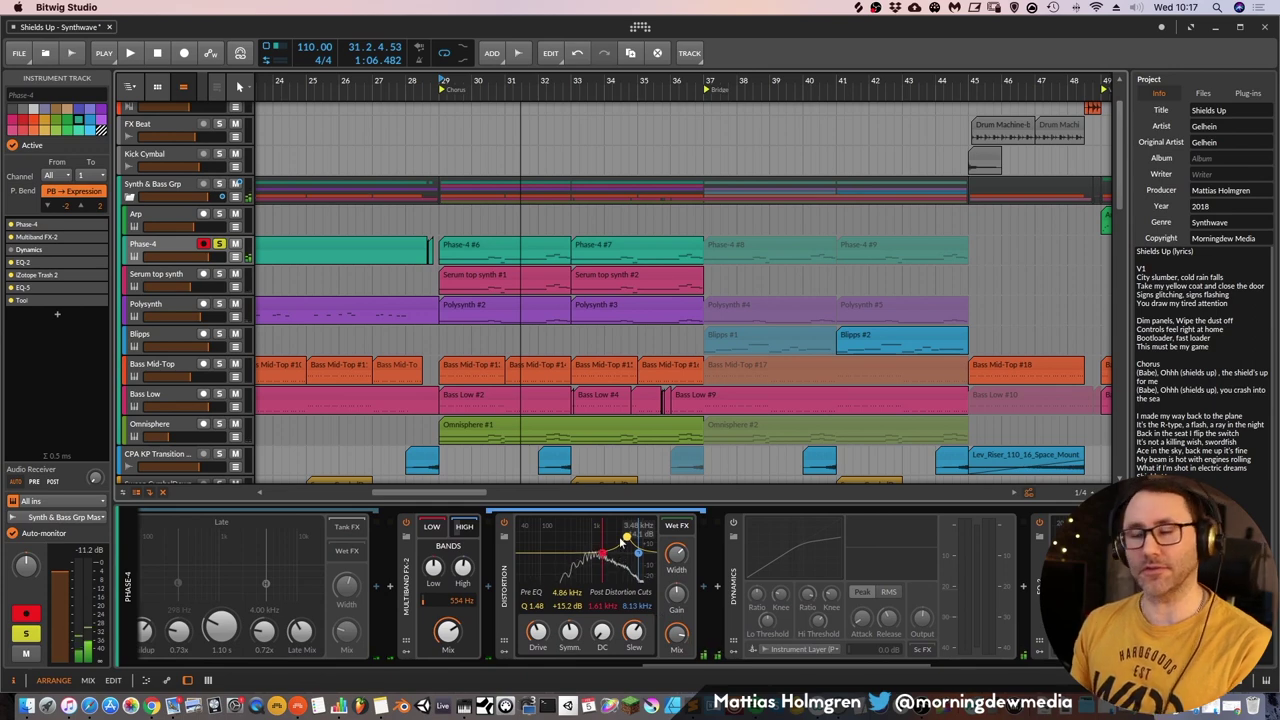
{"action": "left_click_drag", "start_coordinate": [767, 663], "coordinate": [236, 682]}
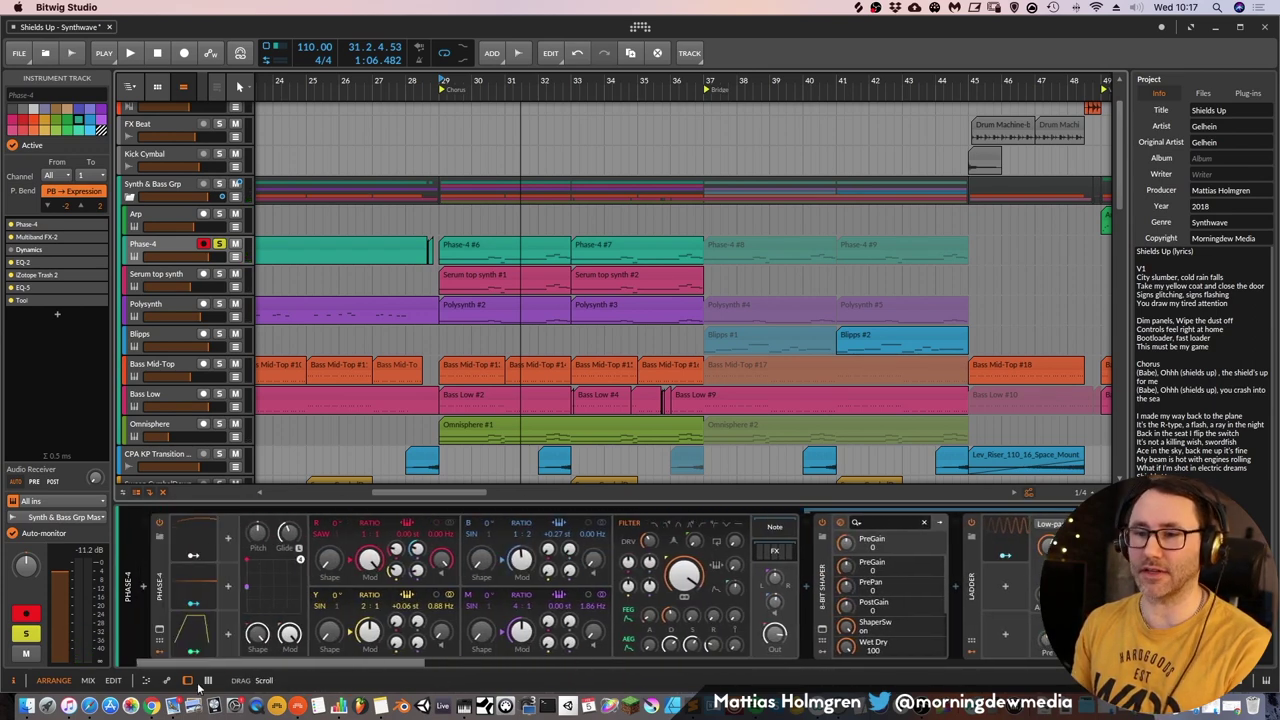
Collapse the Phase-4 synth's FX chain, then play the Serum top synth track soloed from bar 29
{"action": "left_click", "coordinate": [776, 551]}
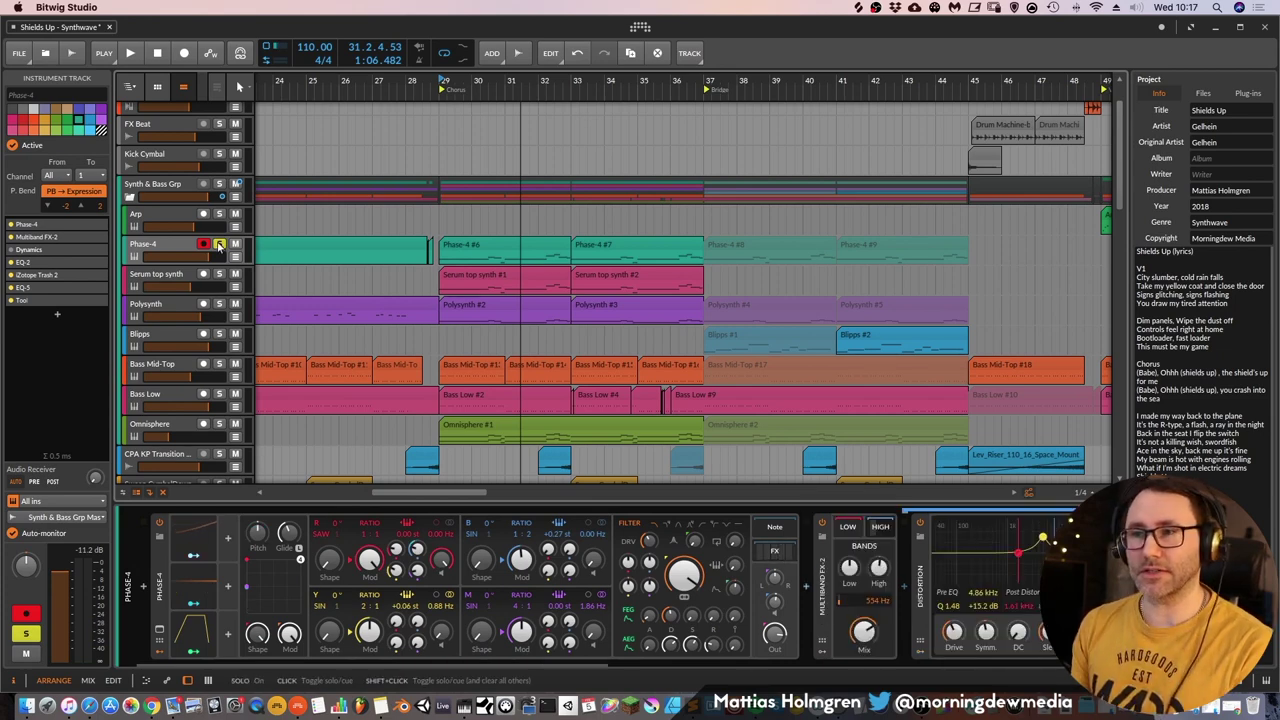
{"action": "left_click", "coordinate": [169, 280]}
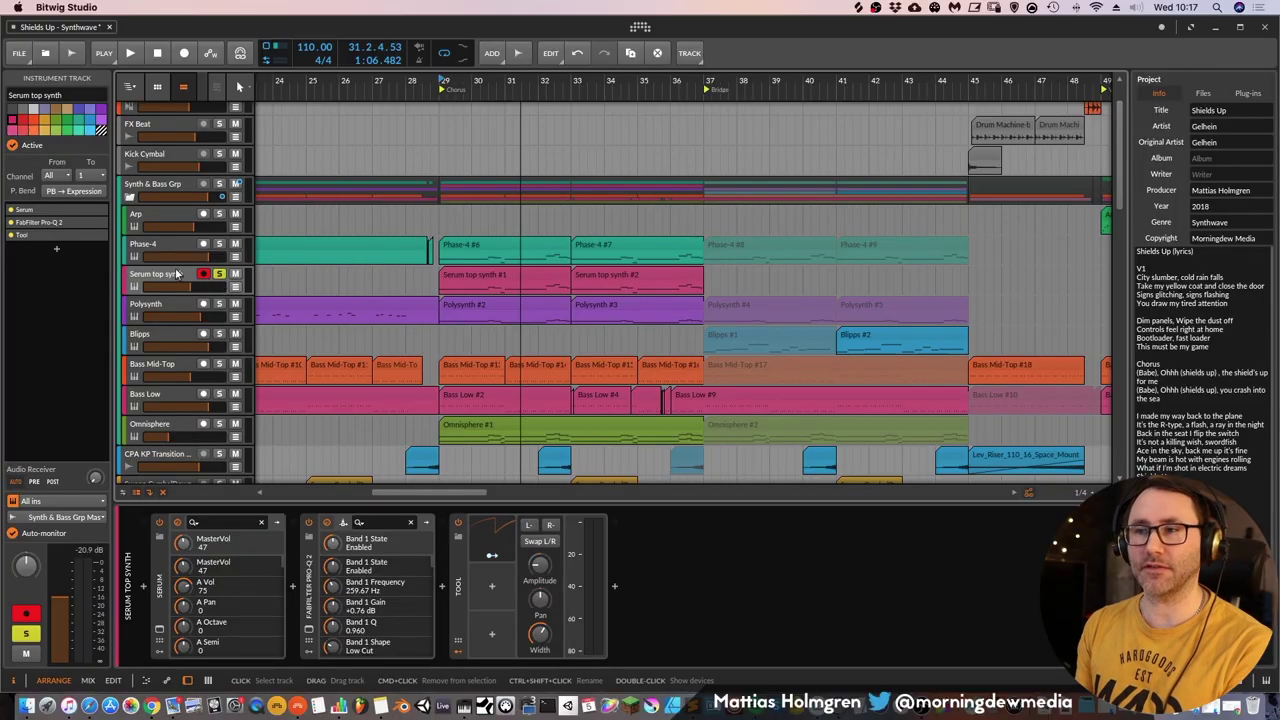
{"action": "key", "text": "space"}
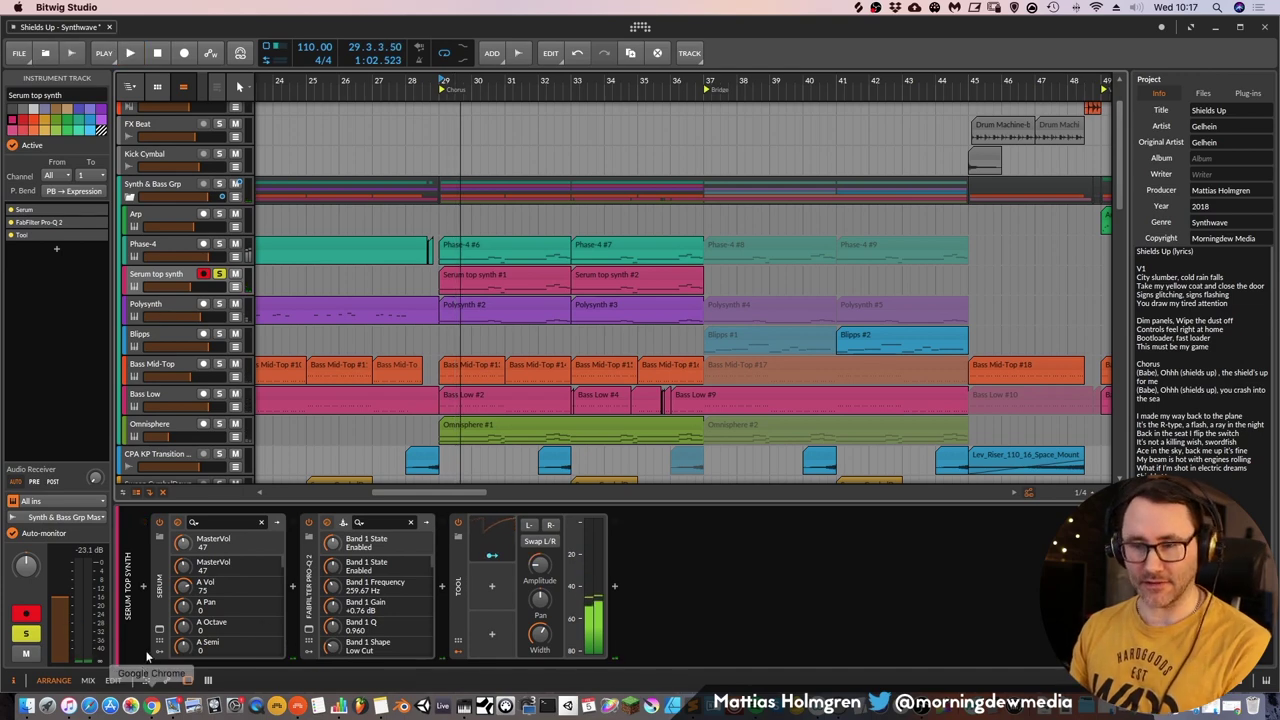
View Serum's effects page while playing the chorus, compare the compressor's Multiband mode off and on, and close the plug-in window
{"action": "left_click", "coordinate": [159, 629]}
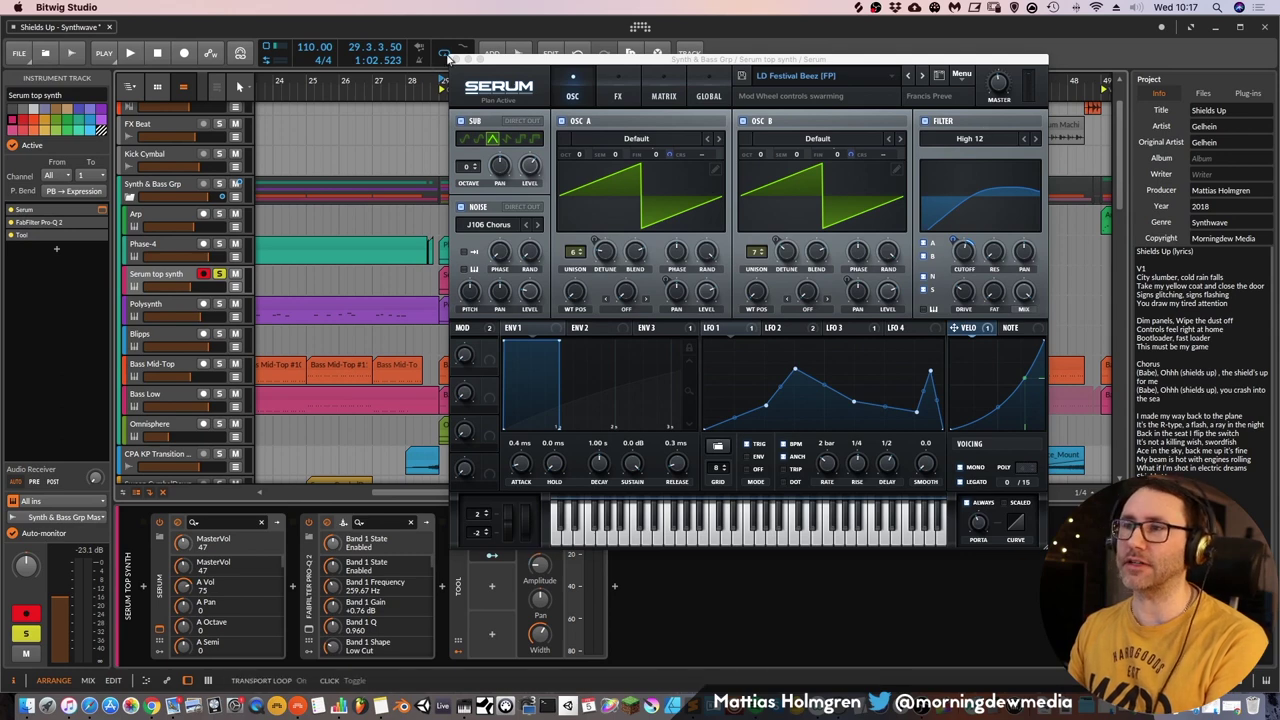
{"action": "left_click", "coordinate": [619, 94]}
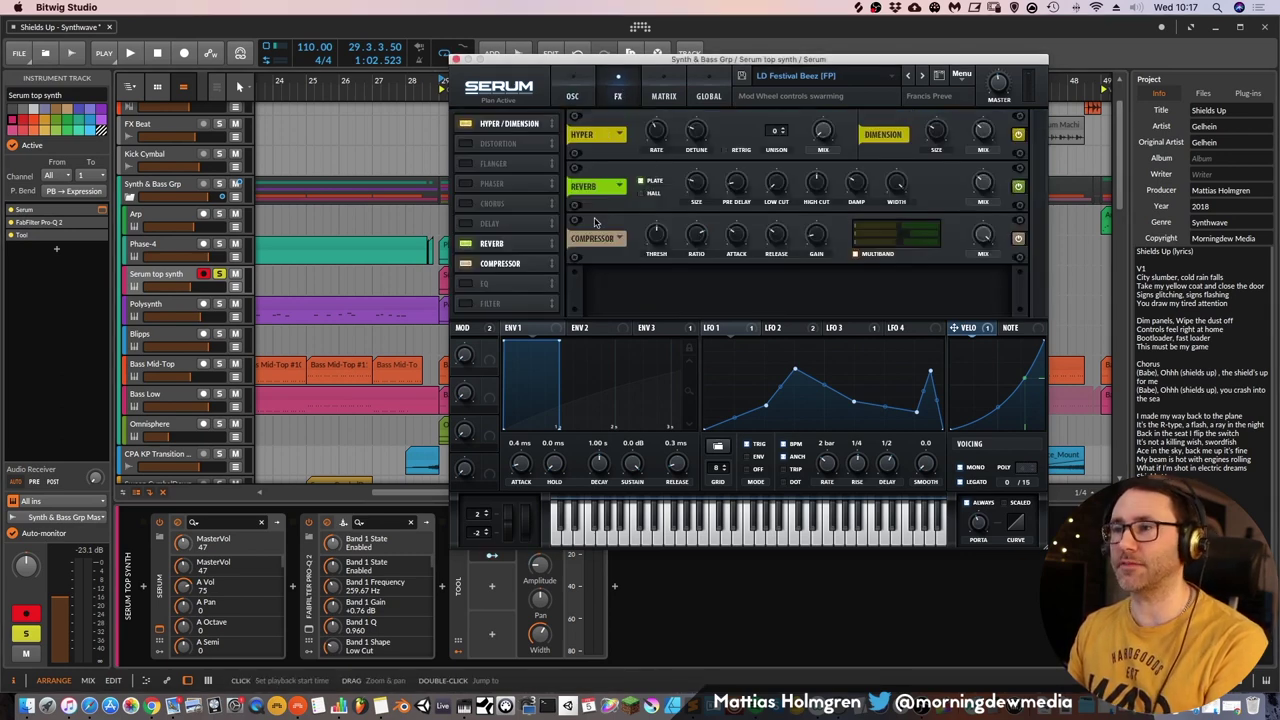
{"action": "key", "text": "space"}
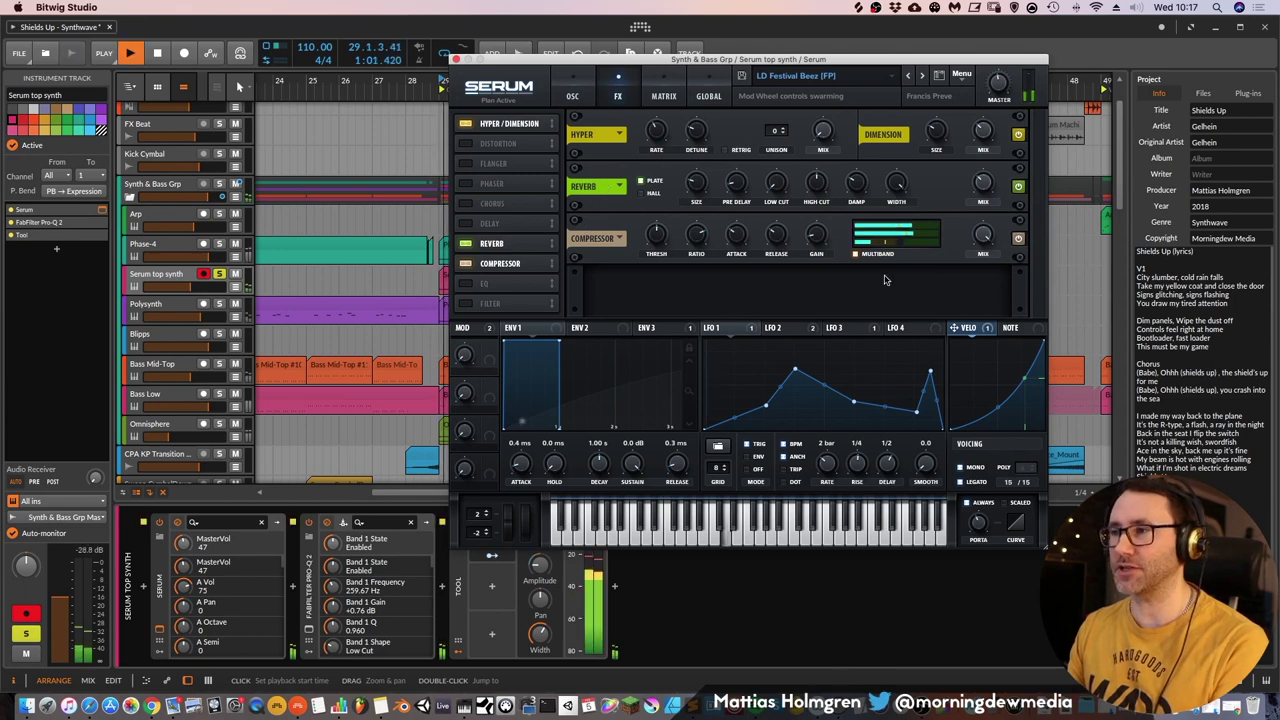
{"action": "left_click", "coordinate": [855, 255]}
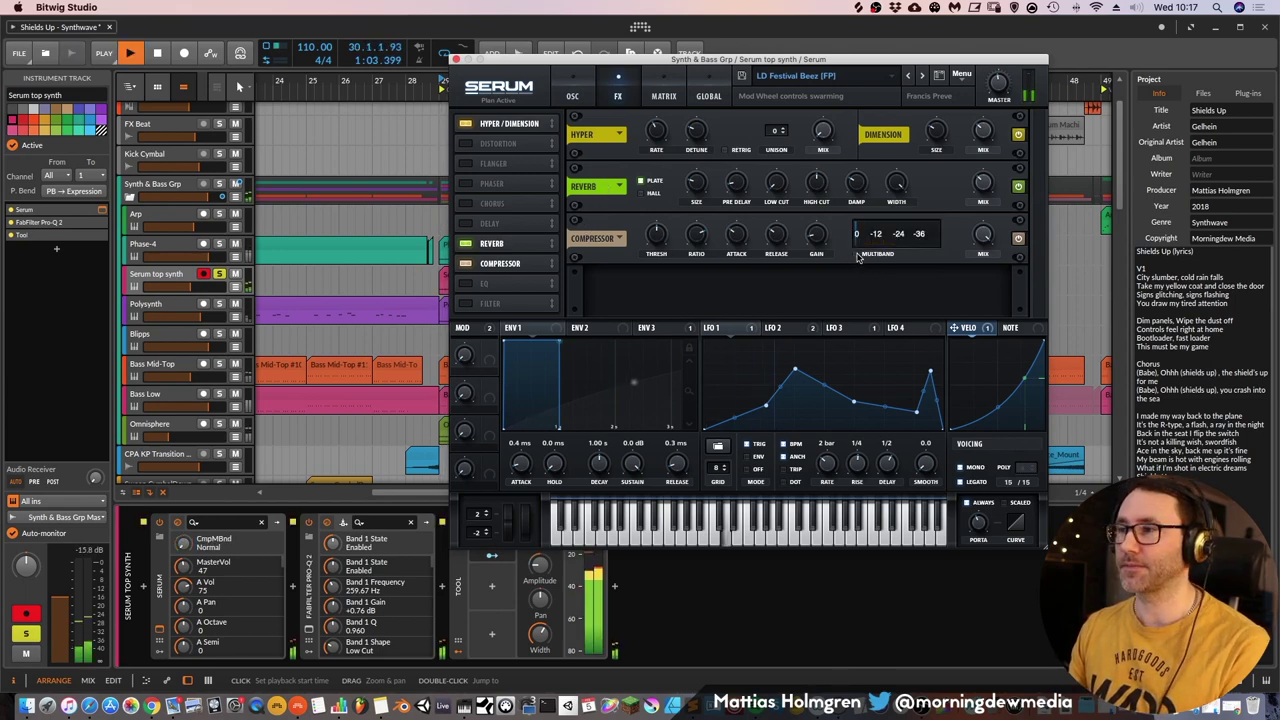
{"action": "left_click", "coordinate": [456, 59]}
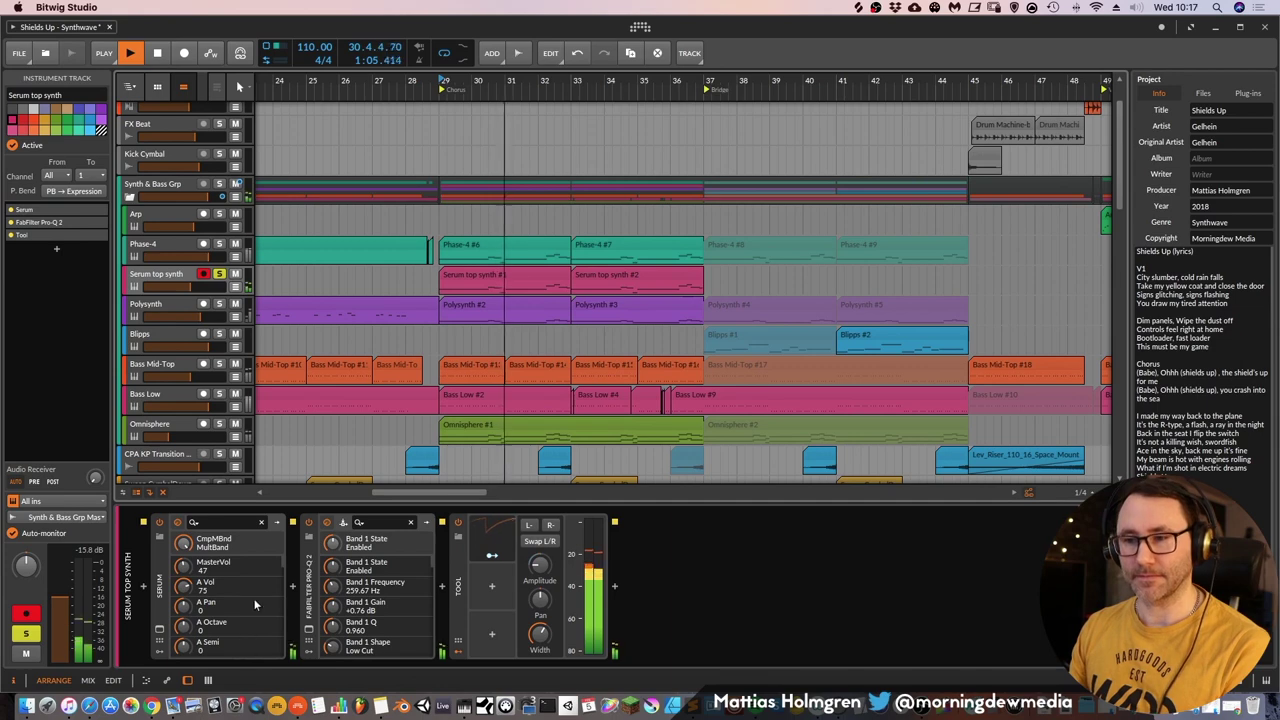
View the FabFilter Pro-Q 2 curve on Serum top synth, stop playback, and show the Tool device's Classic LFO settings
{"action": "left_click", "coordinate": [309, 628]}
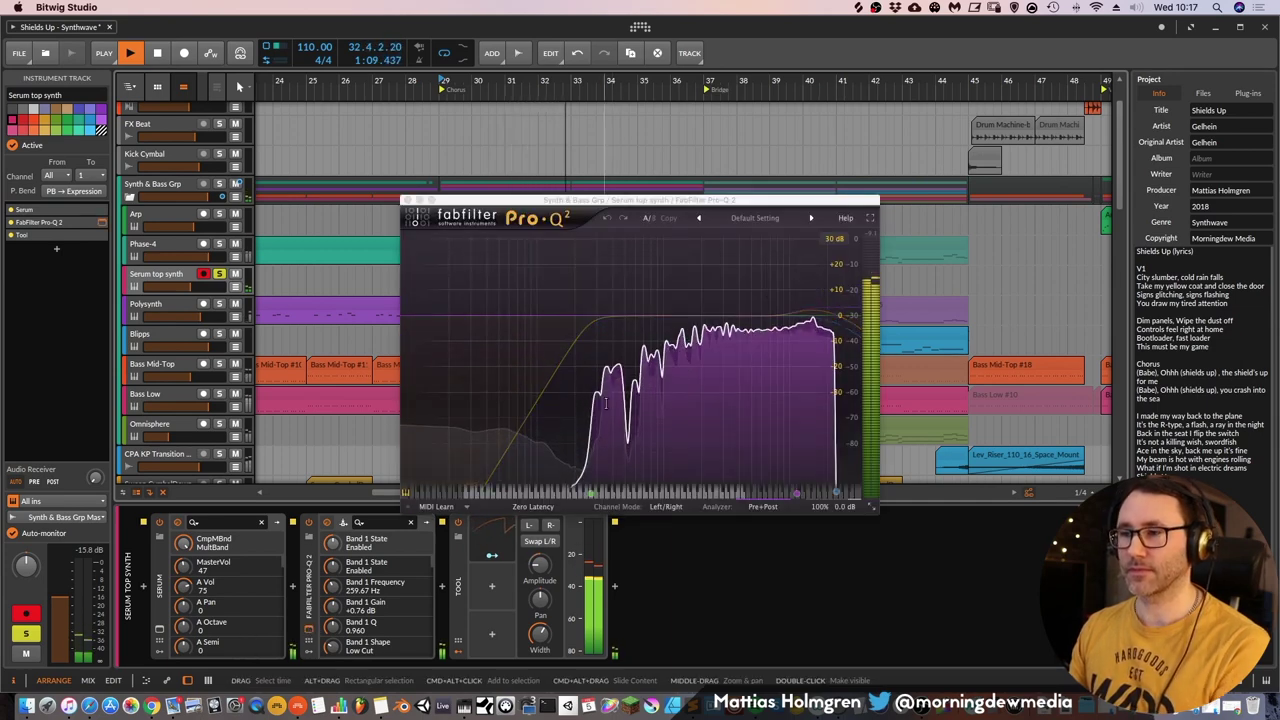
{"action": "key", "text": "space"}
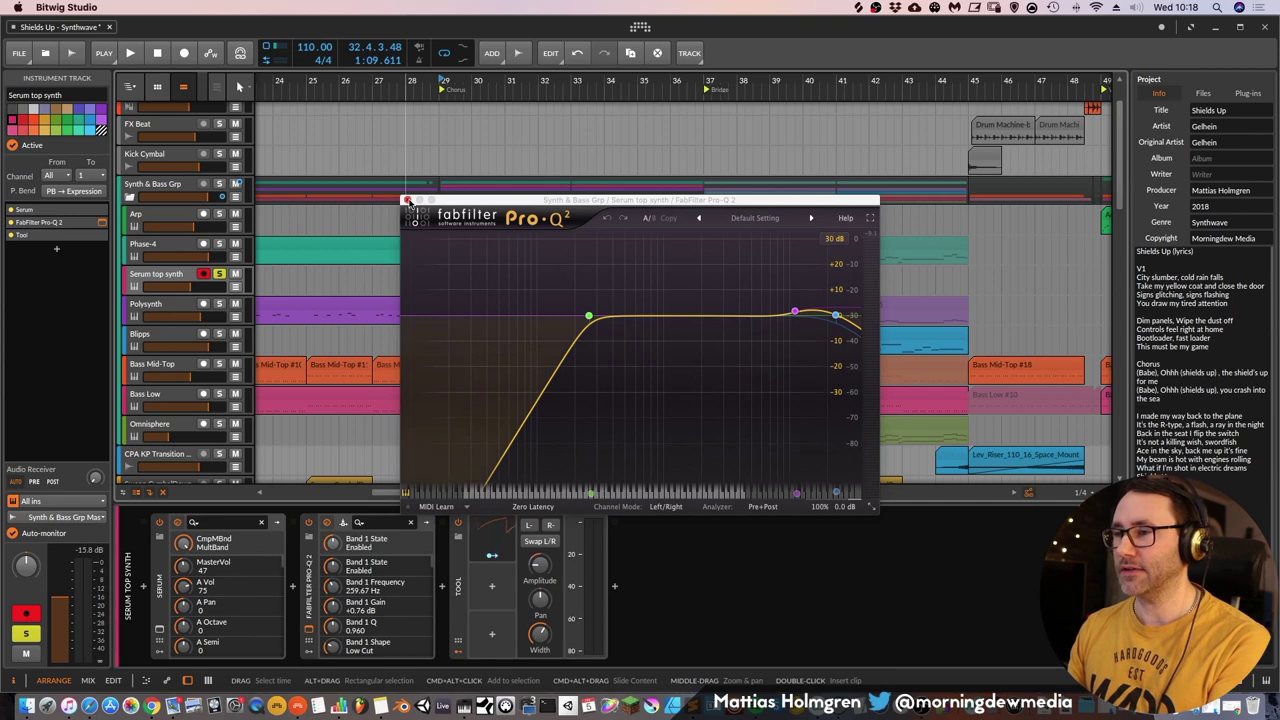
{"action": "left_click", "coordinate": [407, 202]}
{"action": "left_click", "coordinate": [491, 535]}
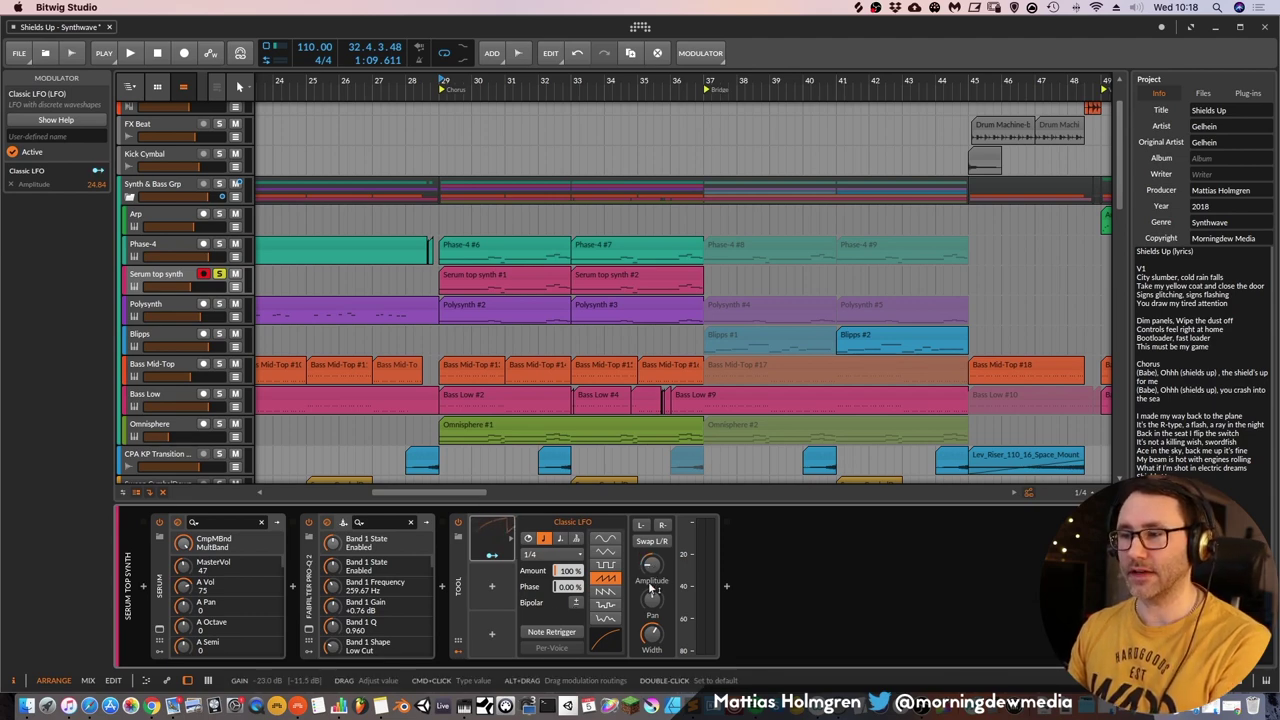
Unsolo Serum top synth, then solo and select the Polysynth track and play its chorus part from bar 29
{"action": "left_click", "coordinate": [219, 274]}
{"action": "key", "text": "space"}
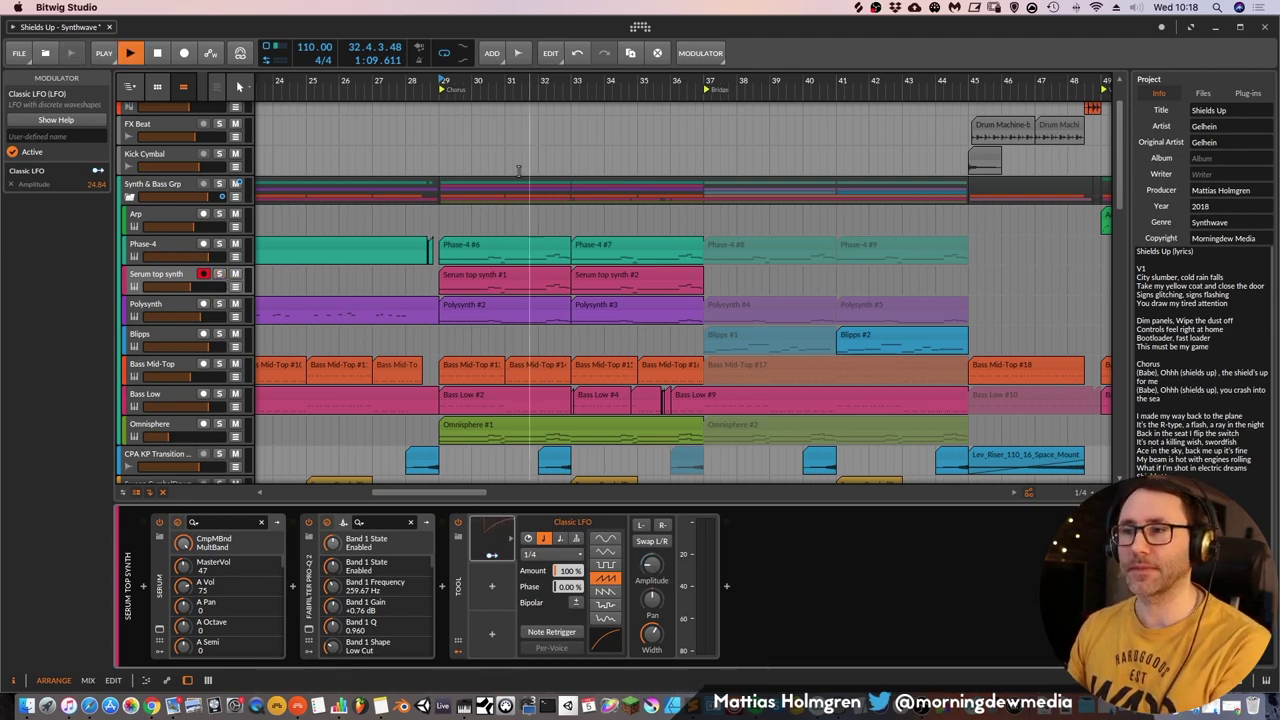
{"action": "left_click", "coordinate": [220, 304]}
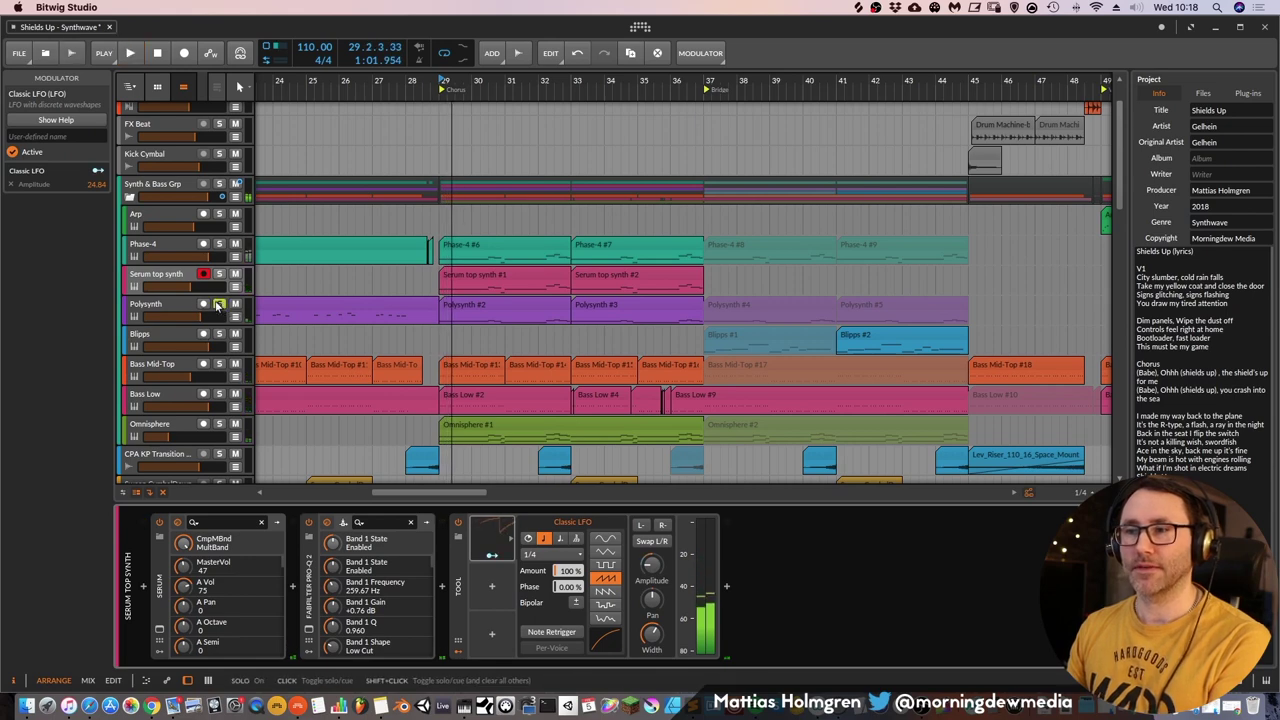
{"action": "key", "text": "space"}
{"action": "left_click", "coordinate": [168, 308]}
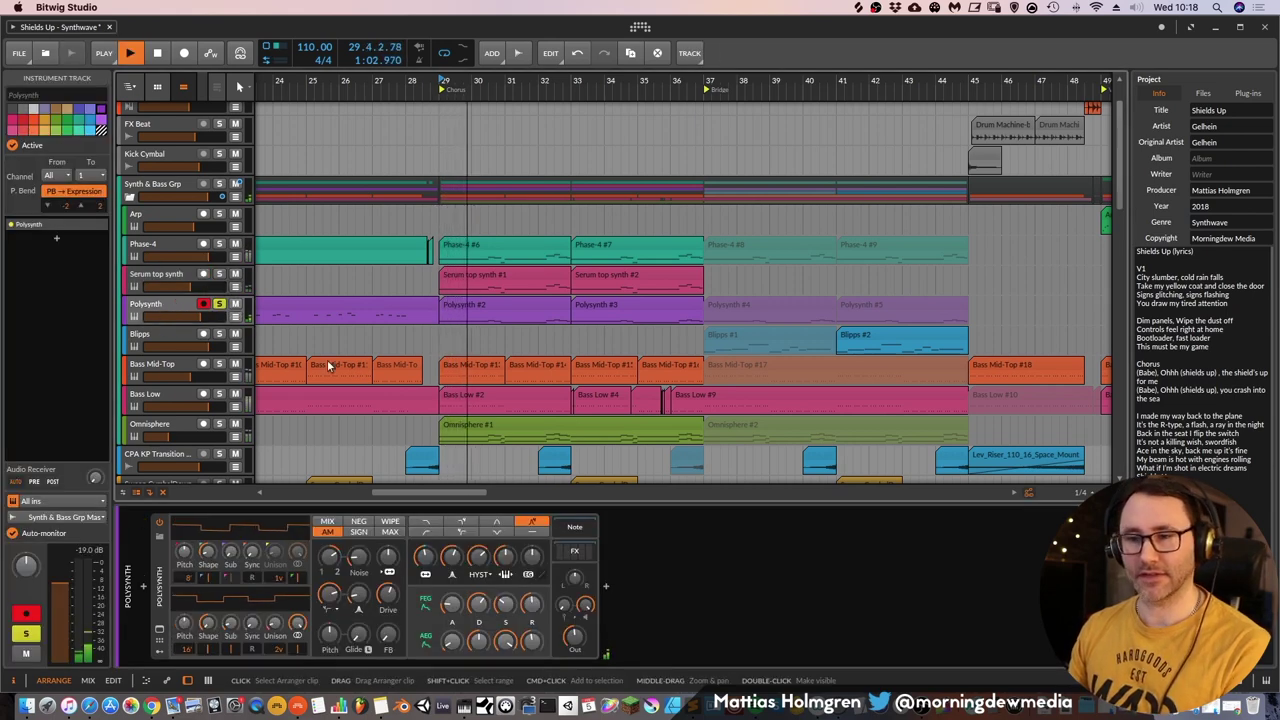
{"action": "key", "text": "space"}
{"action": "key", "text": "space"}
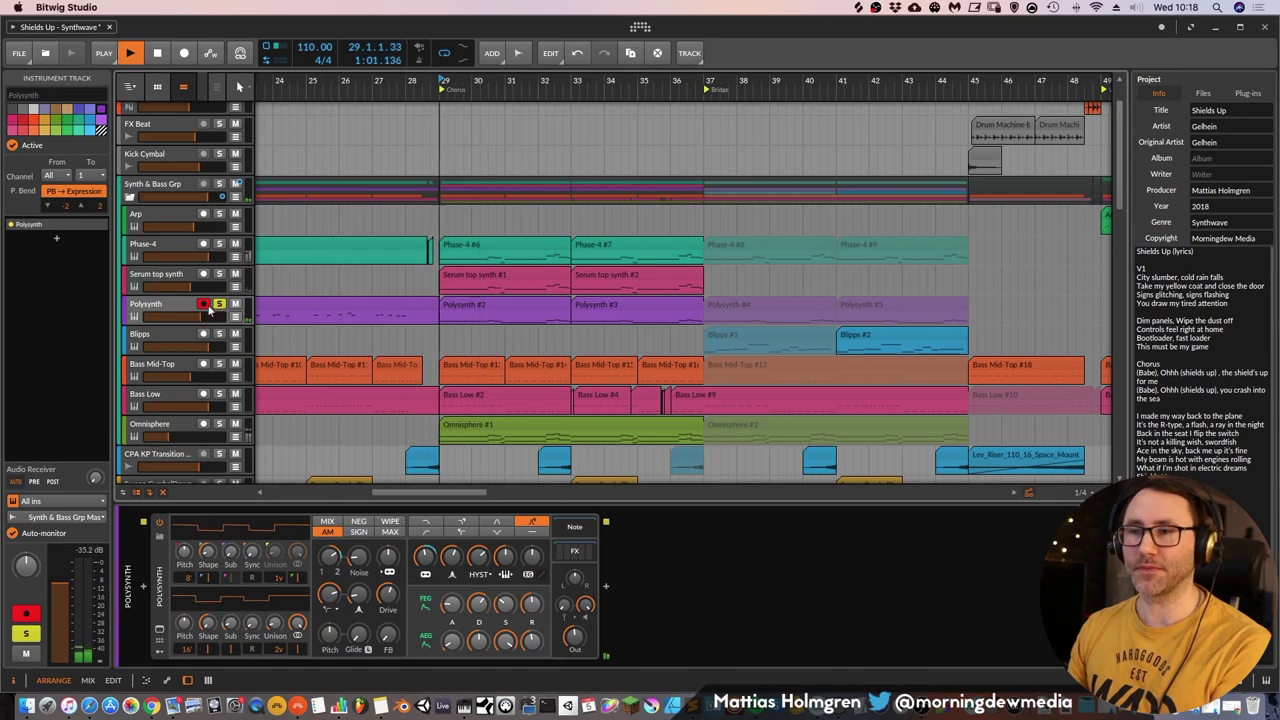
Solo Phase-4 and Serum top synth along with Polysynth, play the chorus, and expand the Polysynth's FX chain
{"action": "left_click", "coordinate": [219, 245]}
{"action": "key", "text": "space"}
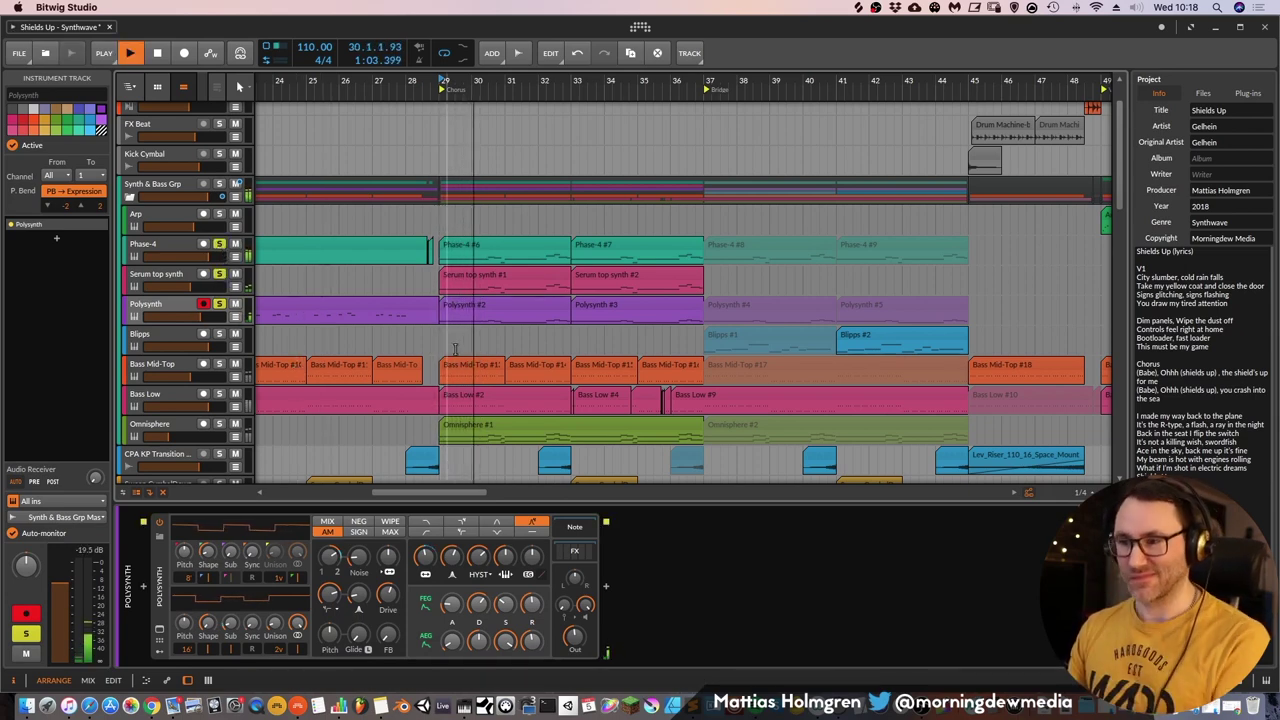
{"action": "left_click", "coordinate": [574, 550]}
{"action": "left_click_drag", "start_coordinate": [625, 662], "coordinate": [1045, 682]}
Open the clip Serum top synth #1 in the note editor and keep the Phase-4 and Polysynth layers visible with it
{"action": "left_click", "coordinate": [546, 275]}
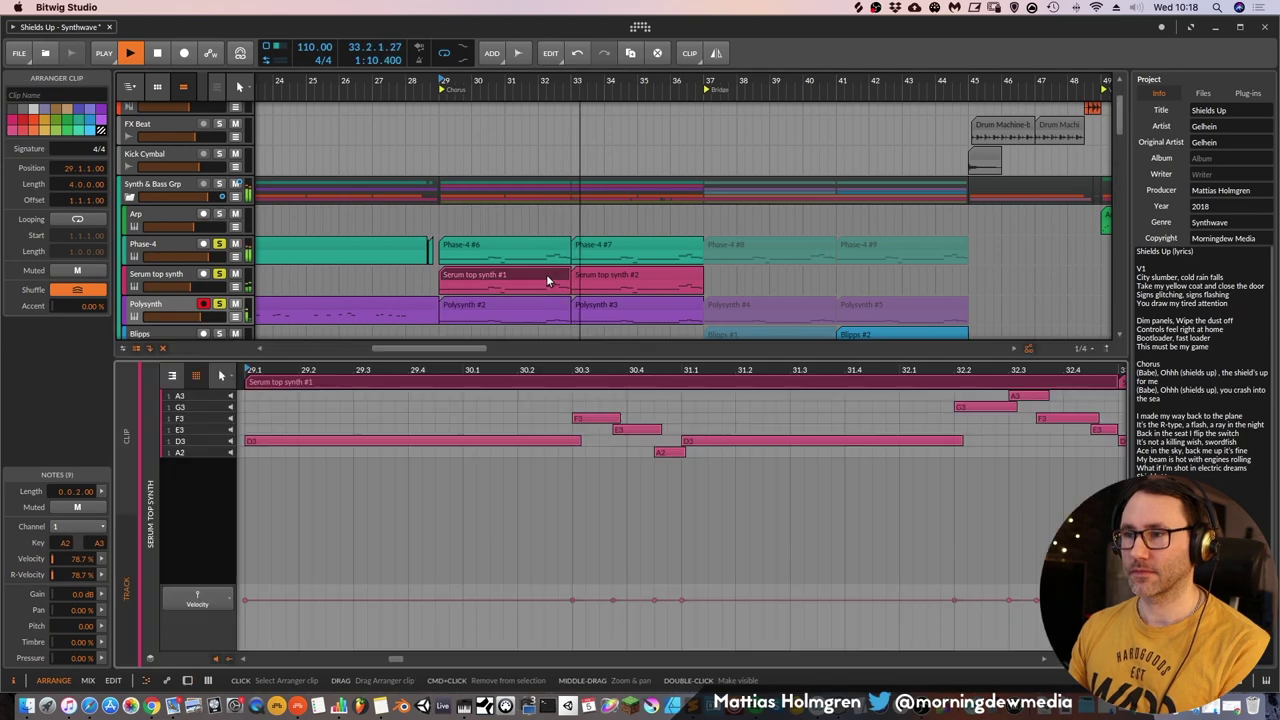
{"action": "double_click", "coordinate": [546, 274]}
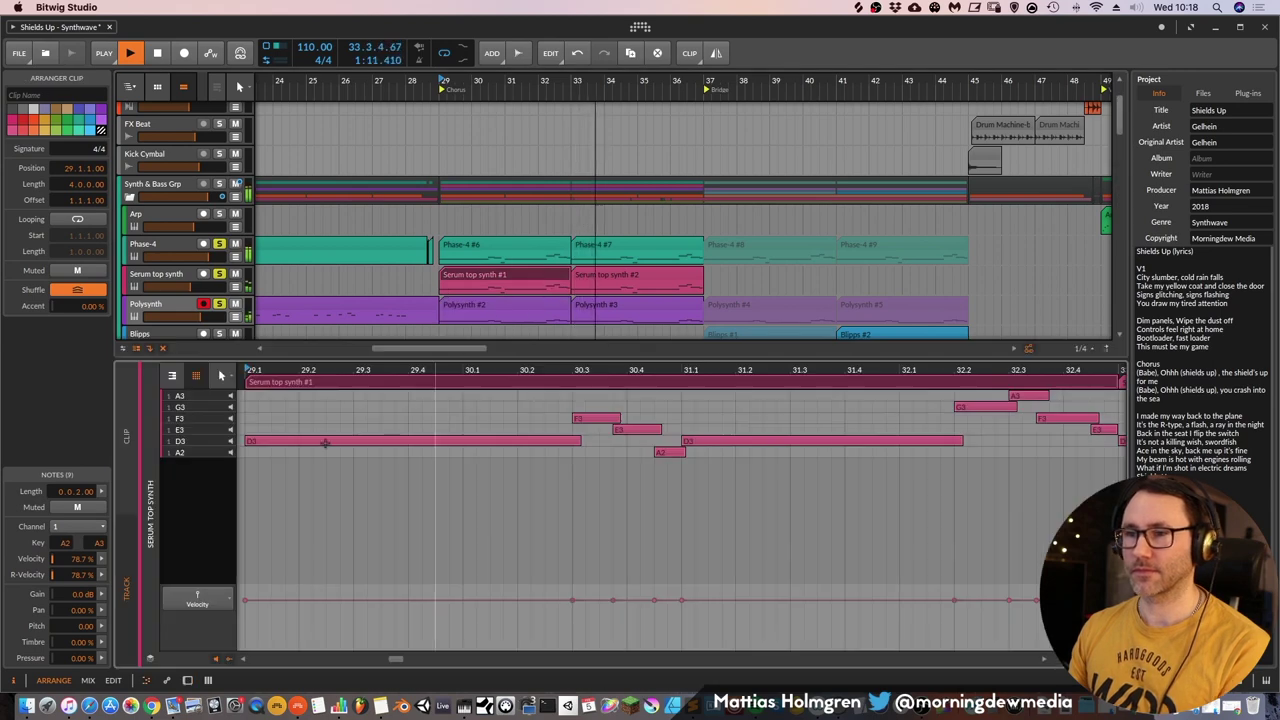
{"action": "left_click", "coordinate": [147, 659]}
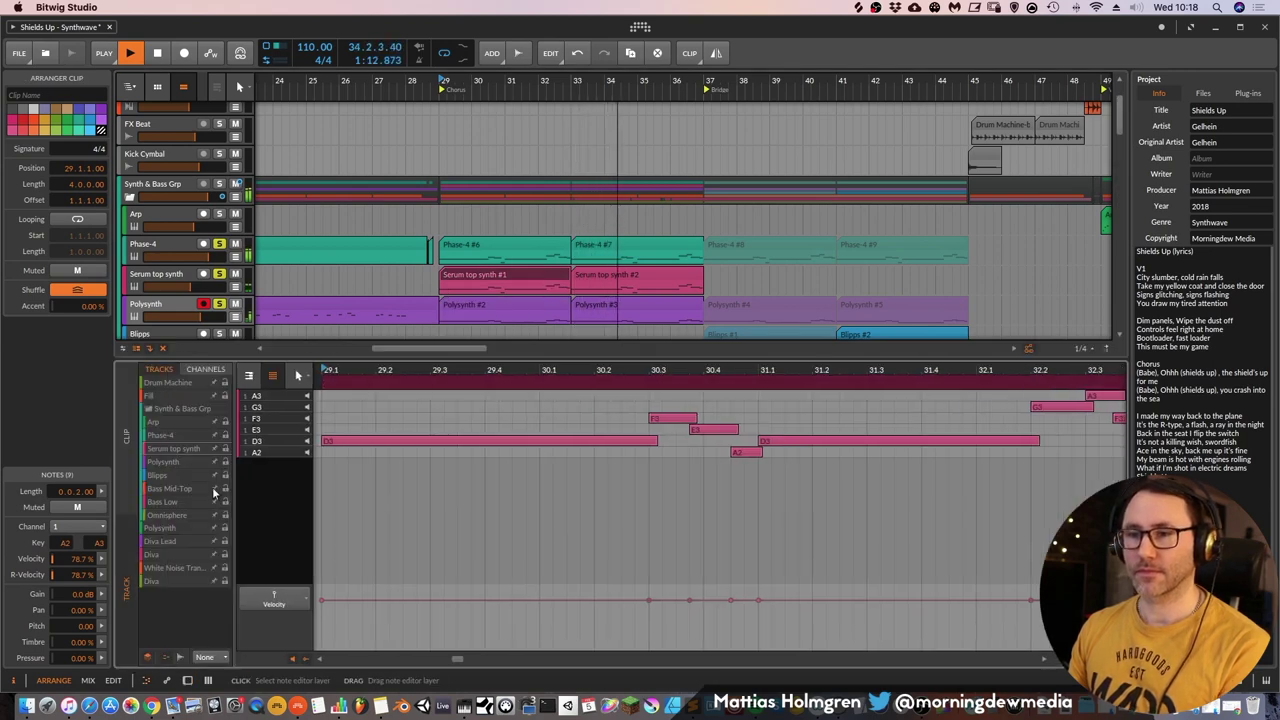
{"action": "left_click", "coordinate": [213, 437]}
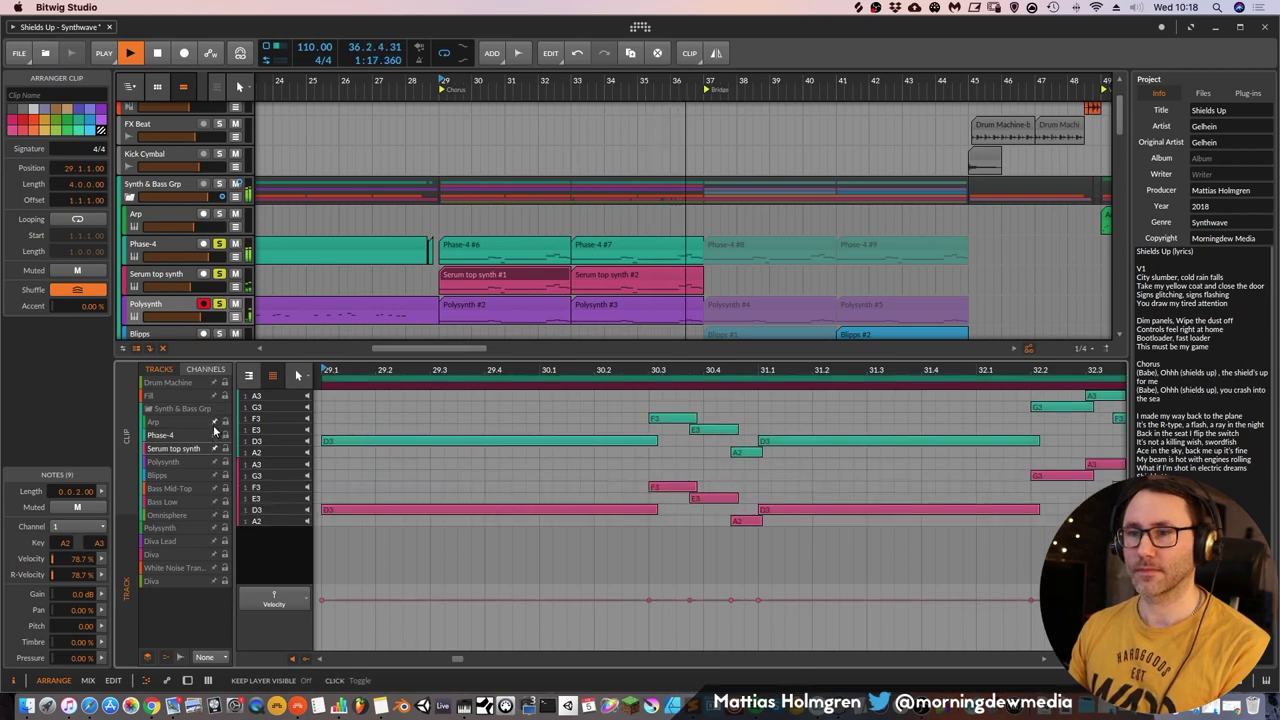
{"action": "left_click", "coordinate": [213, 463]}
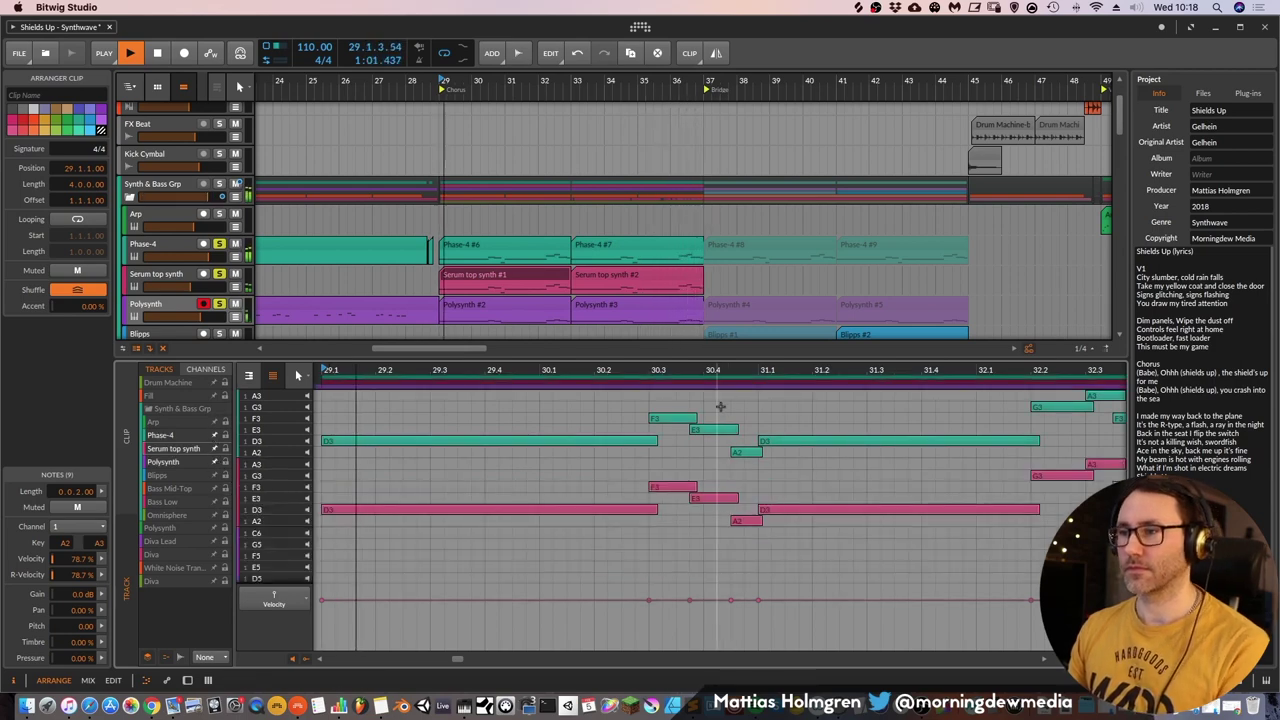
Display the layered chorus notes on the piano roll and examine them across bars 29 to 37
{"action": "left_click_drag", "start_coordinate": [716, 371], "coordinate": [688, 350]}
{"action": "left_click", "coordinate": [249, 376]}
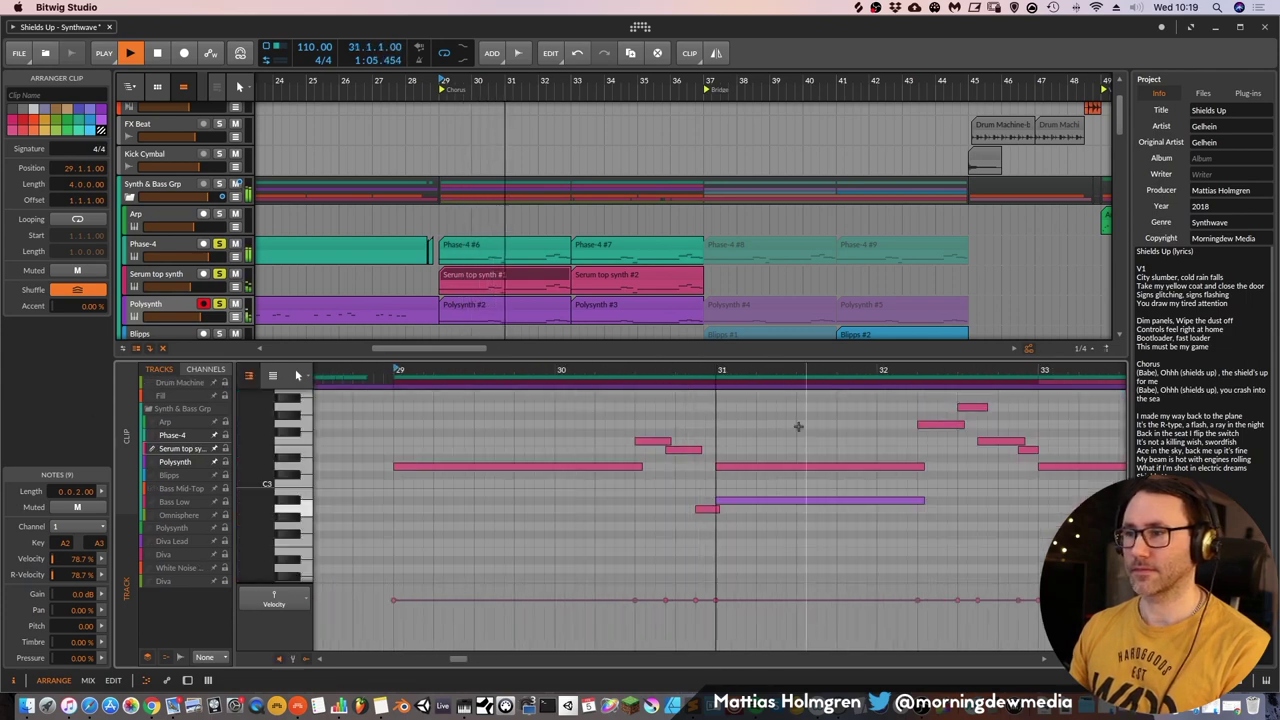
{"action": "left_click_drag", "start_coordinate": [748, 371], "coordinate": [679, 352]}
{"action": "scroll", "coordinate": [652, 451], "scroll_direction": "down", "scroll_amount": 2}
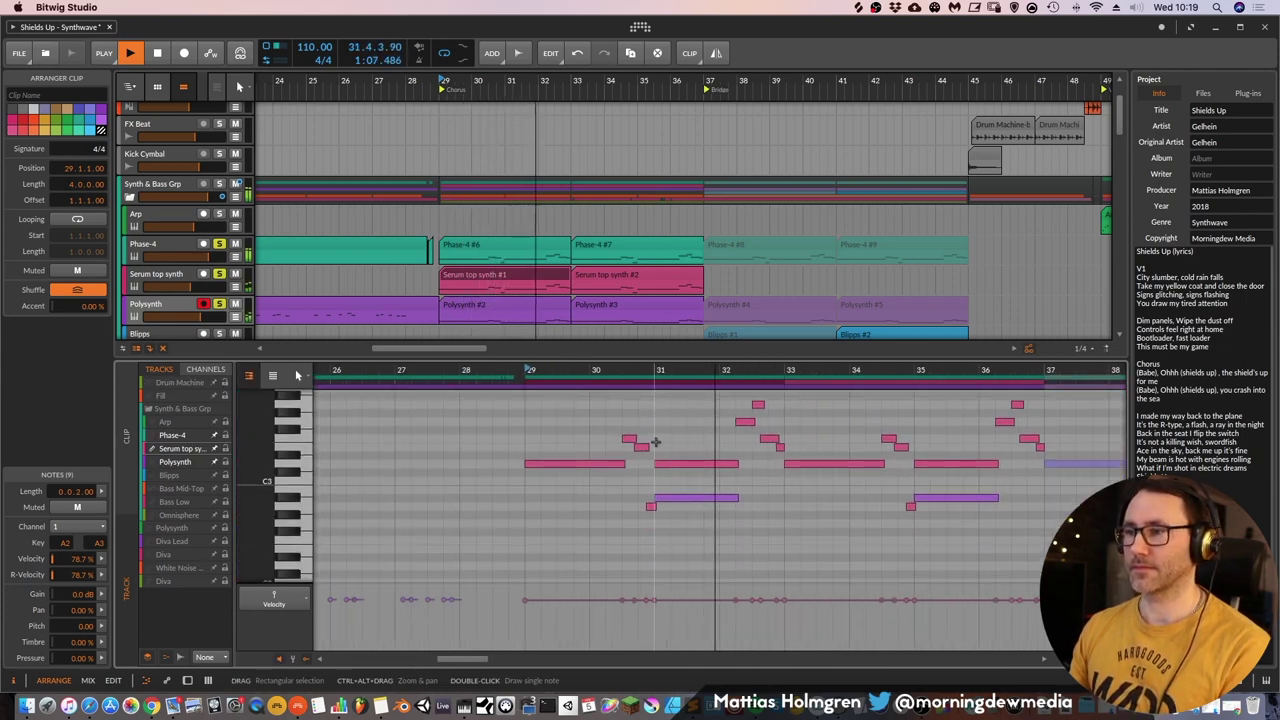
{"action": "scroll", "coordinate": [740, 475], "scroll_direction": "up", "scroll_amount": 3}
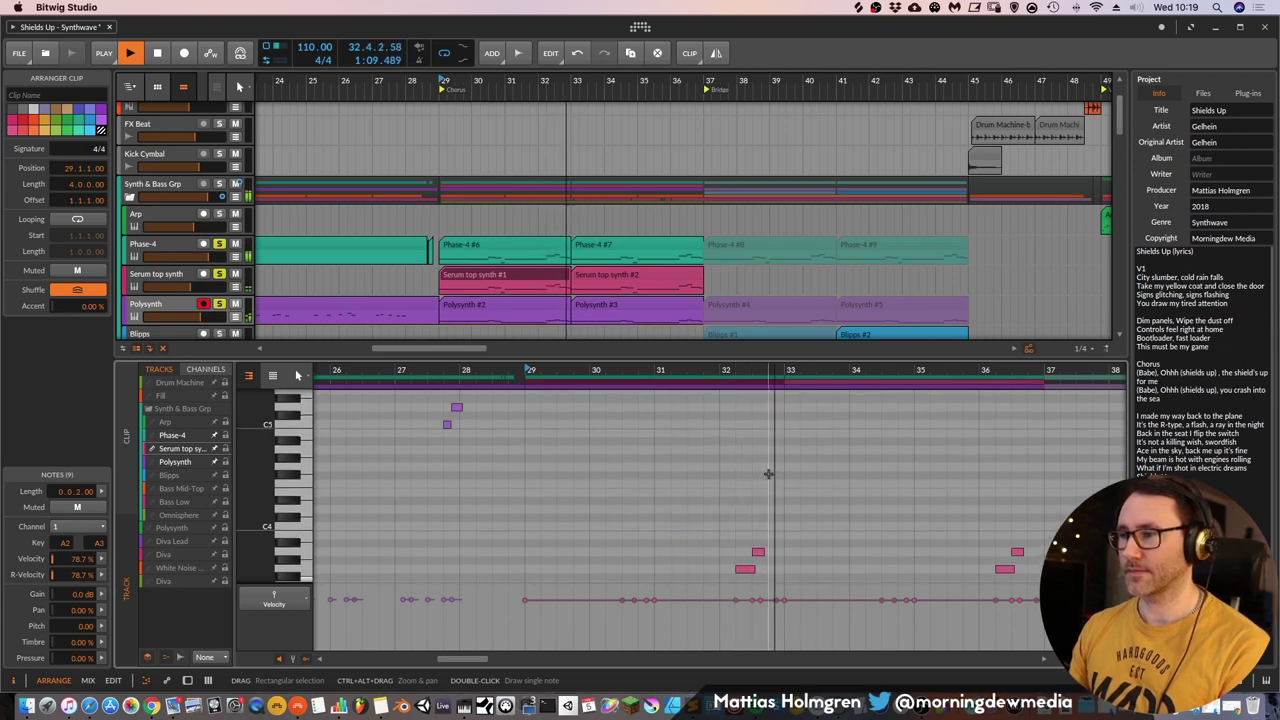
{"action": "scroll", "coordinate": [757, 469], "scroll_direction": "up", "scroll_amount": 5}
{"action": "scroll", "coordinate": [757, 469], "scroll_direction": "down", "scroll_amount": 5}
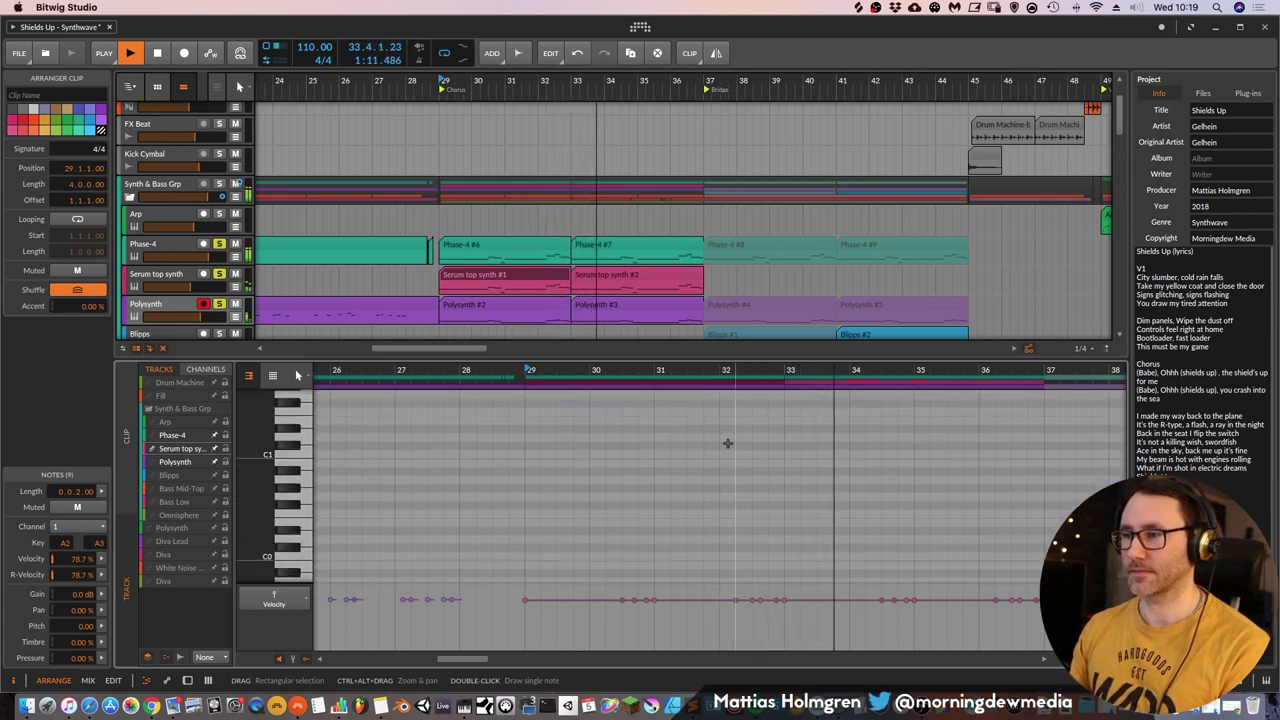
Return to the arrangement with the Polysynth device chain shown, stop playback, and clear the synth solos
{"action": "key", "text": "Tab"}
{"action": "key", "text": "Tab"}
{"action": "key", "text": "Tab"}
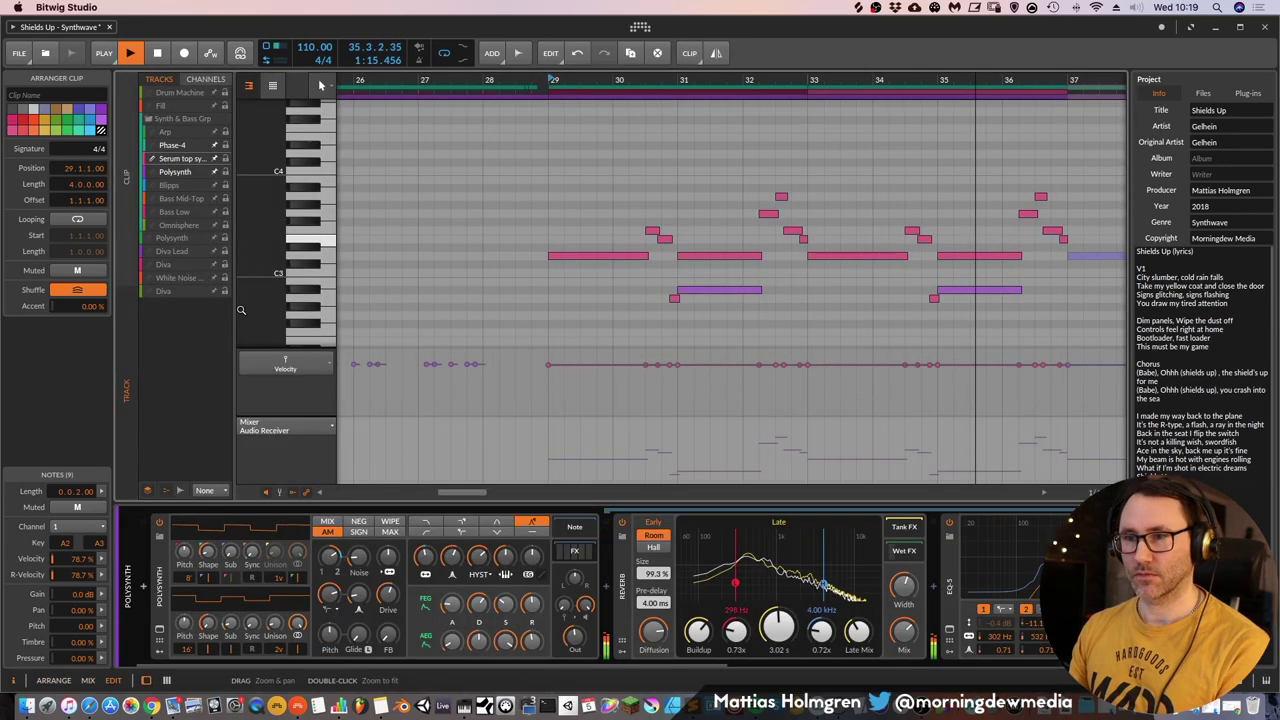
{"action": "key", "text": "Tab"}
{"action": "key", "text": "d"}
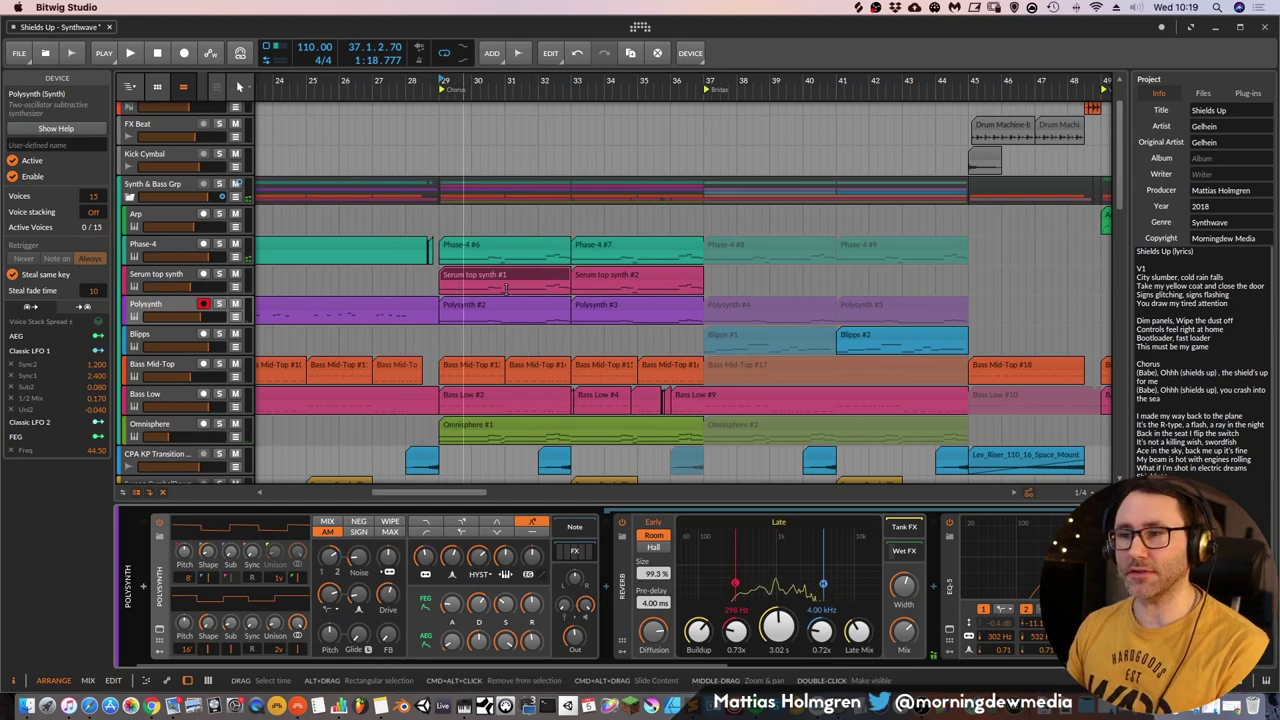
Select and solo the Omnisphere track, then play its chorus part from bar 29
{"action": "scroll", "coordinate": [526, 331], "scroll_direction": "down", "scroll_amount": 1}
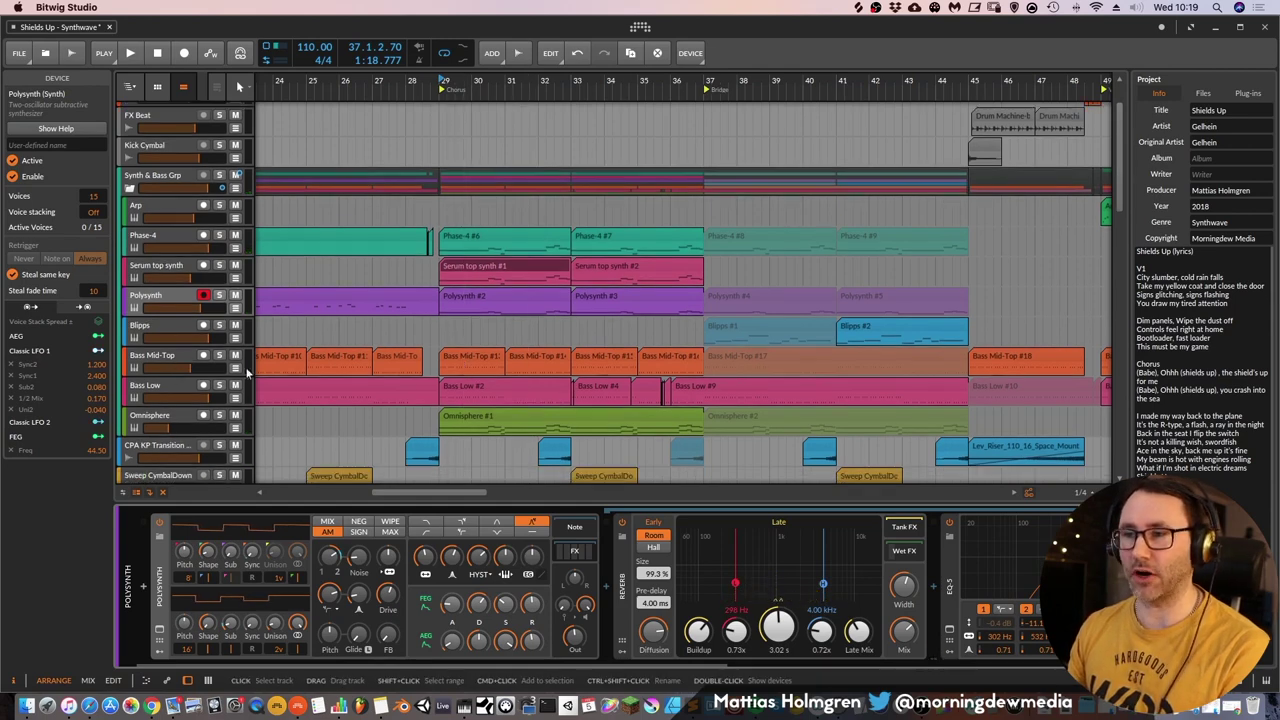
{"action": "left_click", "coordinate": [185, 420]}
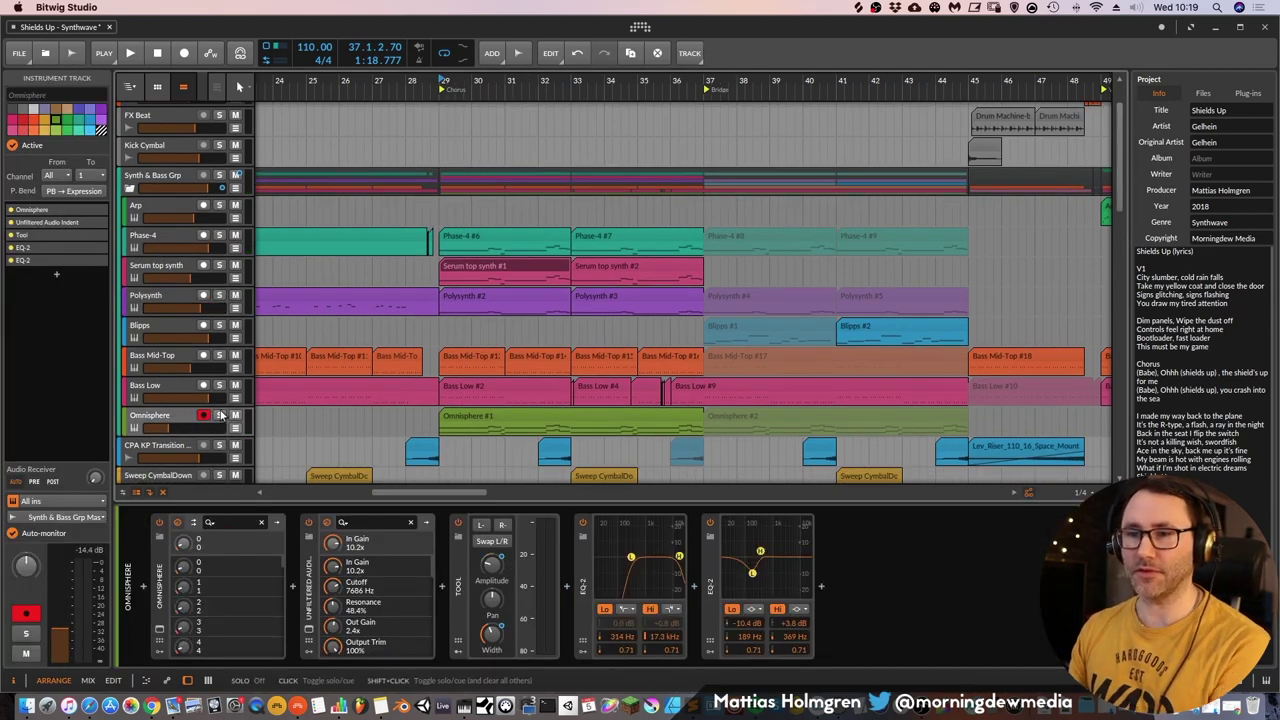
{"action": "left_click", "coordinate": [220, 415]}
{"action": "key", "text": "space"}
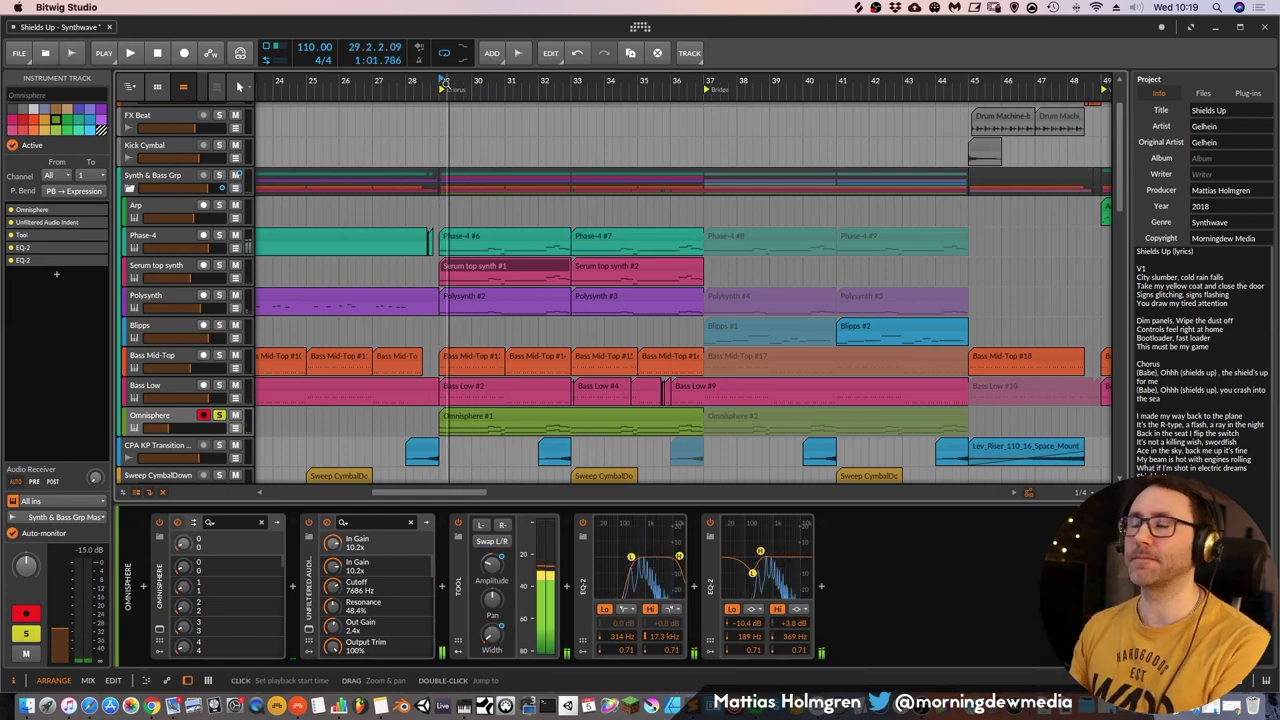
{"action": "left_click_drag", "start_coordinate": [545, 84], "coordinate": [533, 84]}
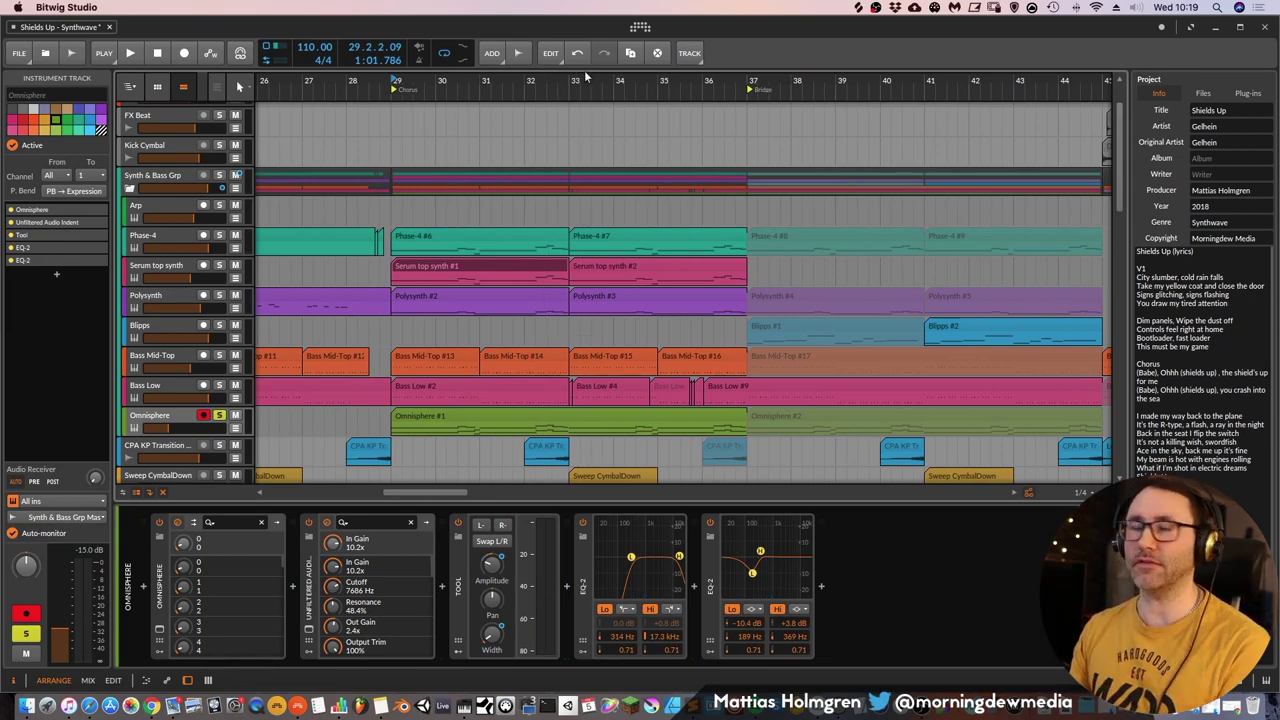
{"action": "key", "text": "space"}
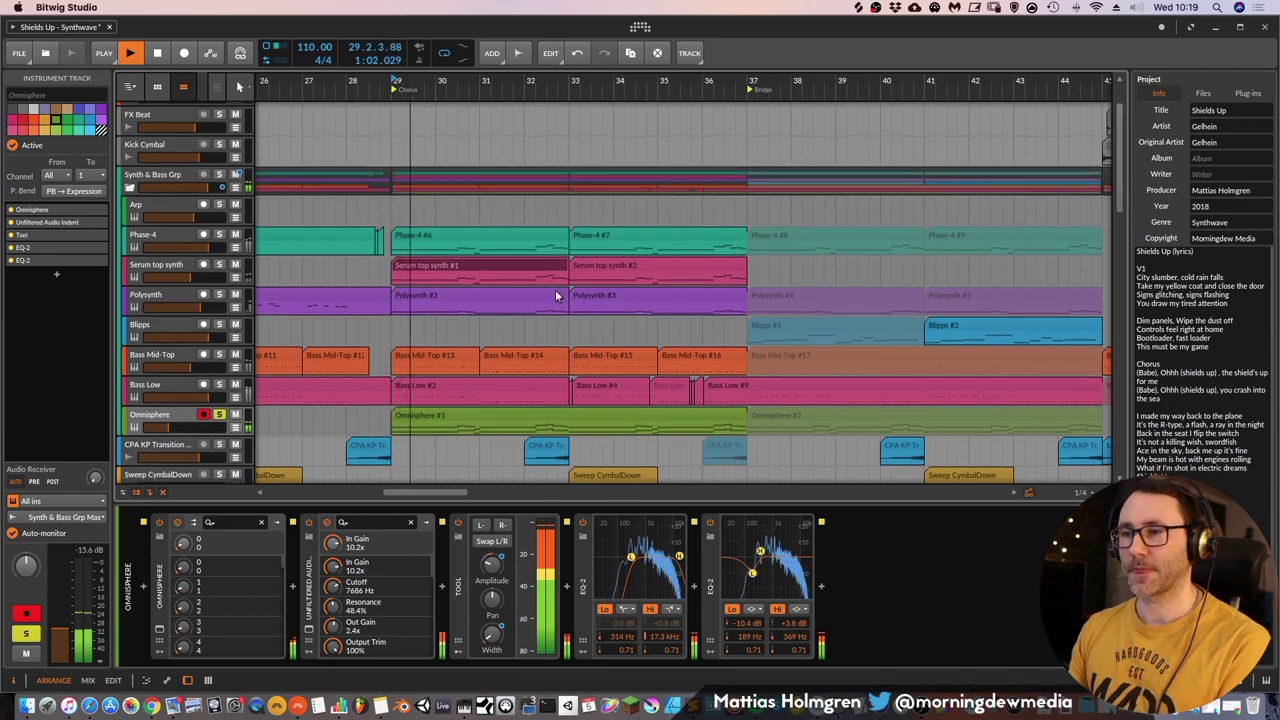
Compare Omnisphere's Tool device off and on during playback, then view the Unfiltered Audio Indent plug-in window
{"action": "scroll", "coordinate": [570, 340], "scroll_direction": "down", "scroll_amount": 3}
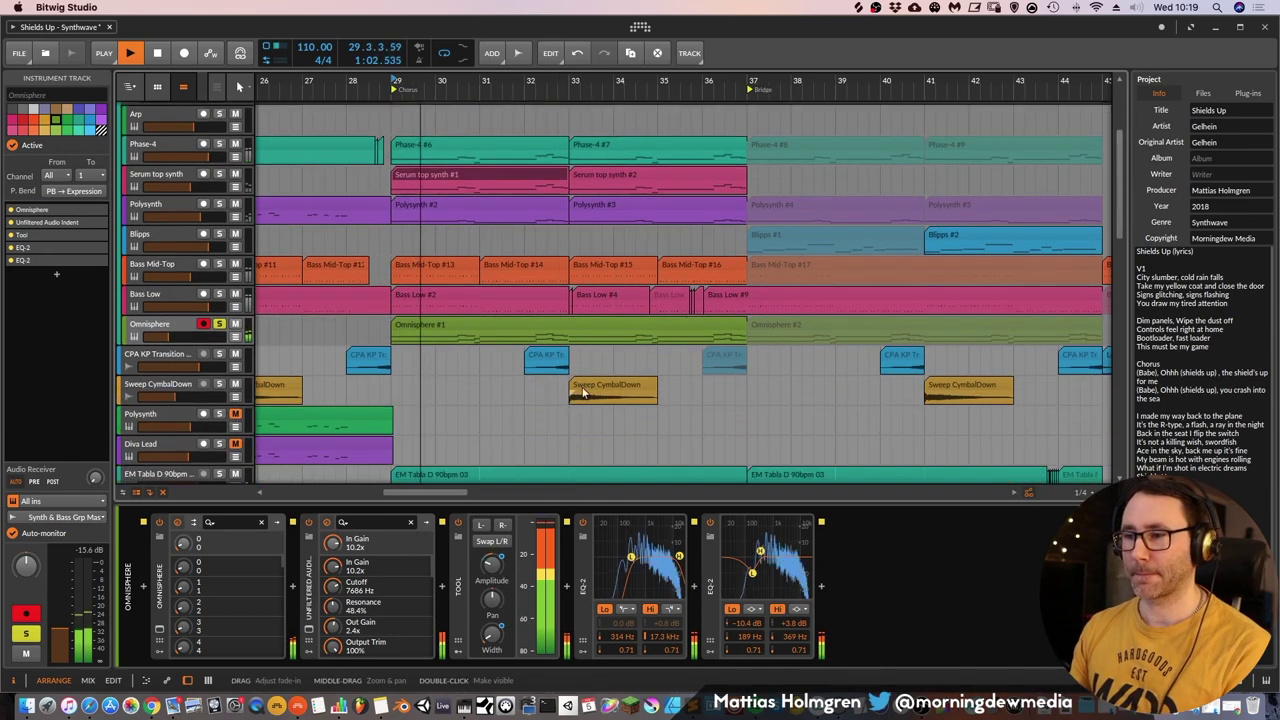
{"action": "left_click", "coordinate": [459, 524]}
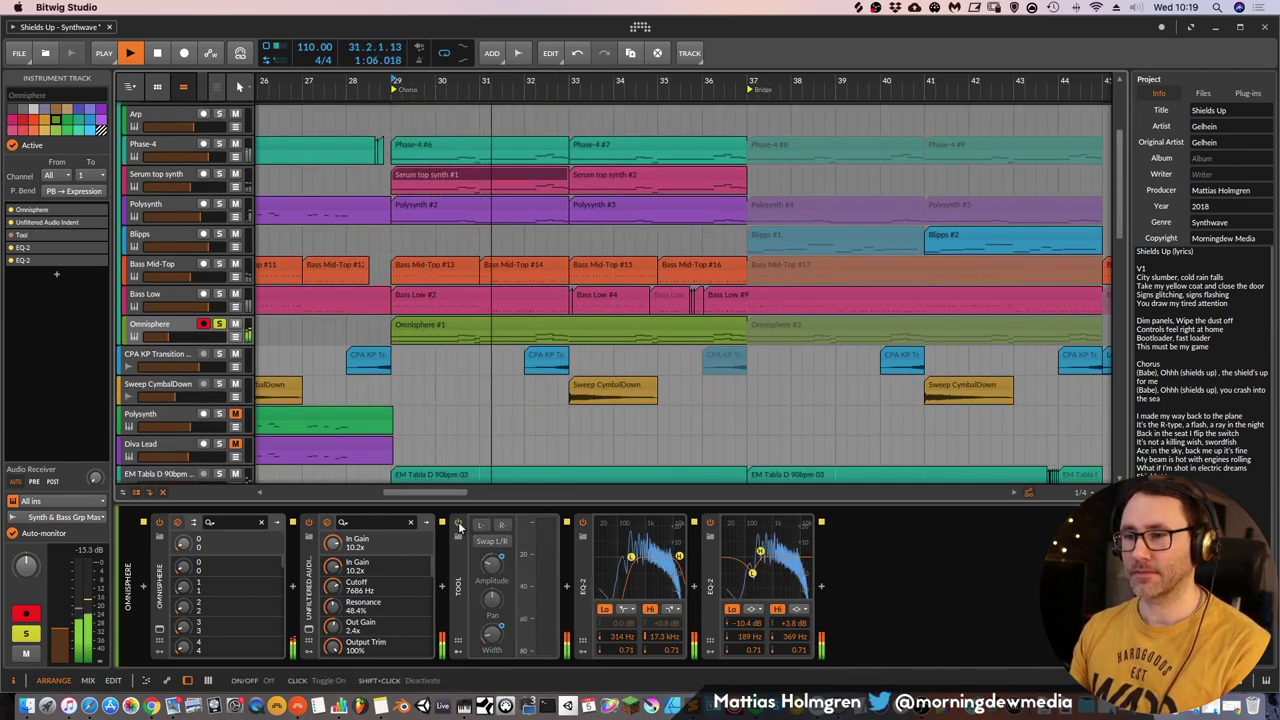
{"action": "left_click", "coordinate": [459, 524]}
{"action": "left_click", "coordinate": [308, 632]}
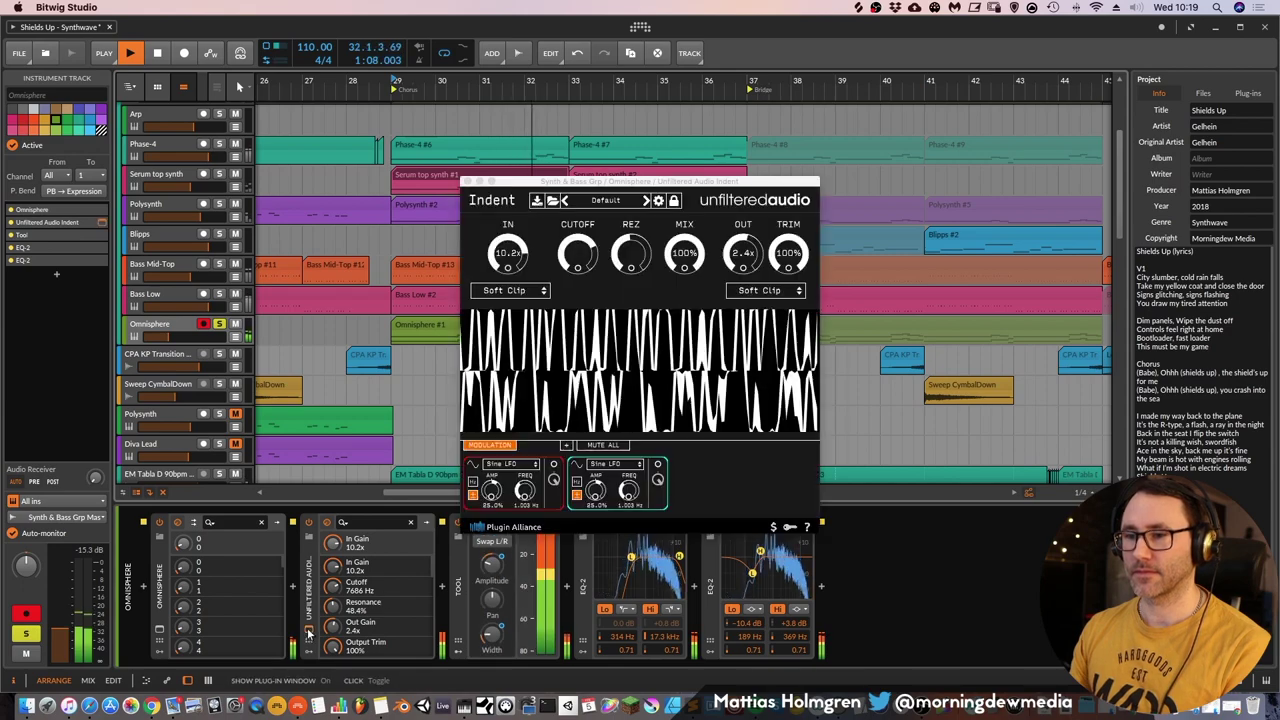
Compare Omnisphere with the Unfiltered Audio Indent device off and on during playback, then review its plug-in window and close it
{"action": "left_click", "coordinate": [468, 181]}
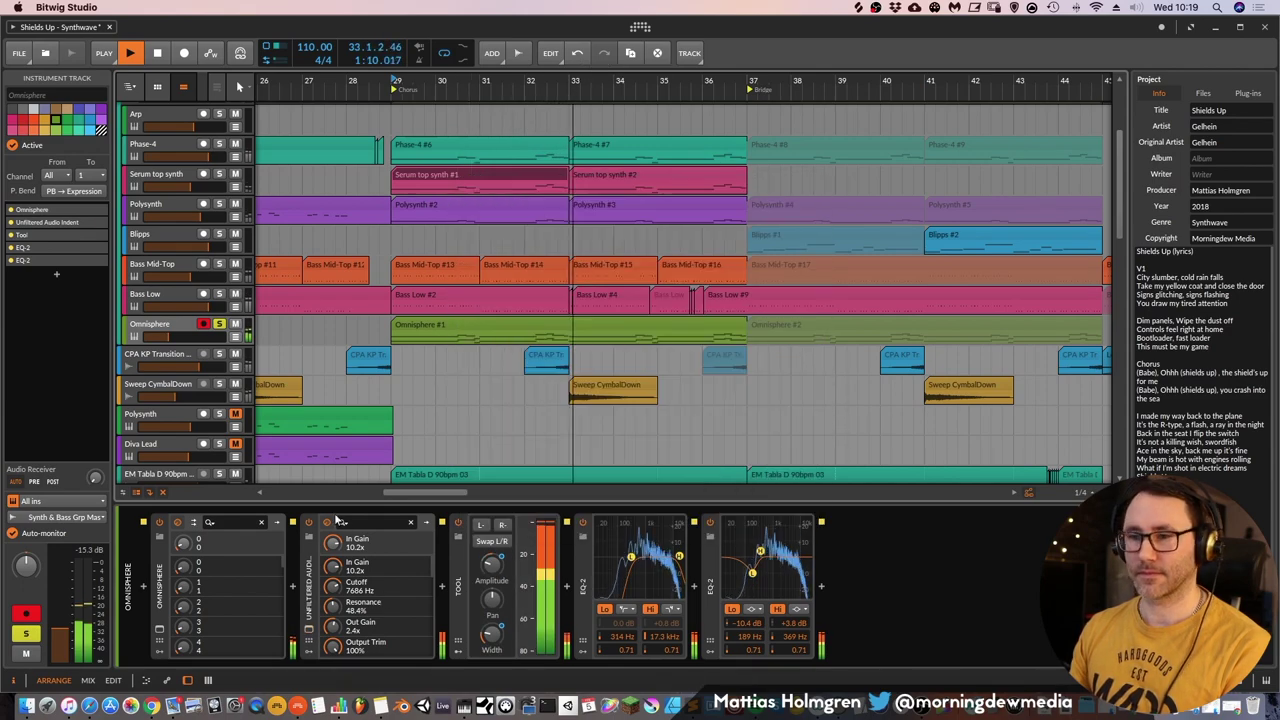
{"action": "left_click", "coordinate": [308, 523]}
{"action": "left_click", "coordinate": [308, 523]}
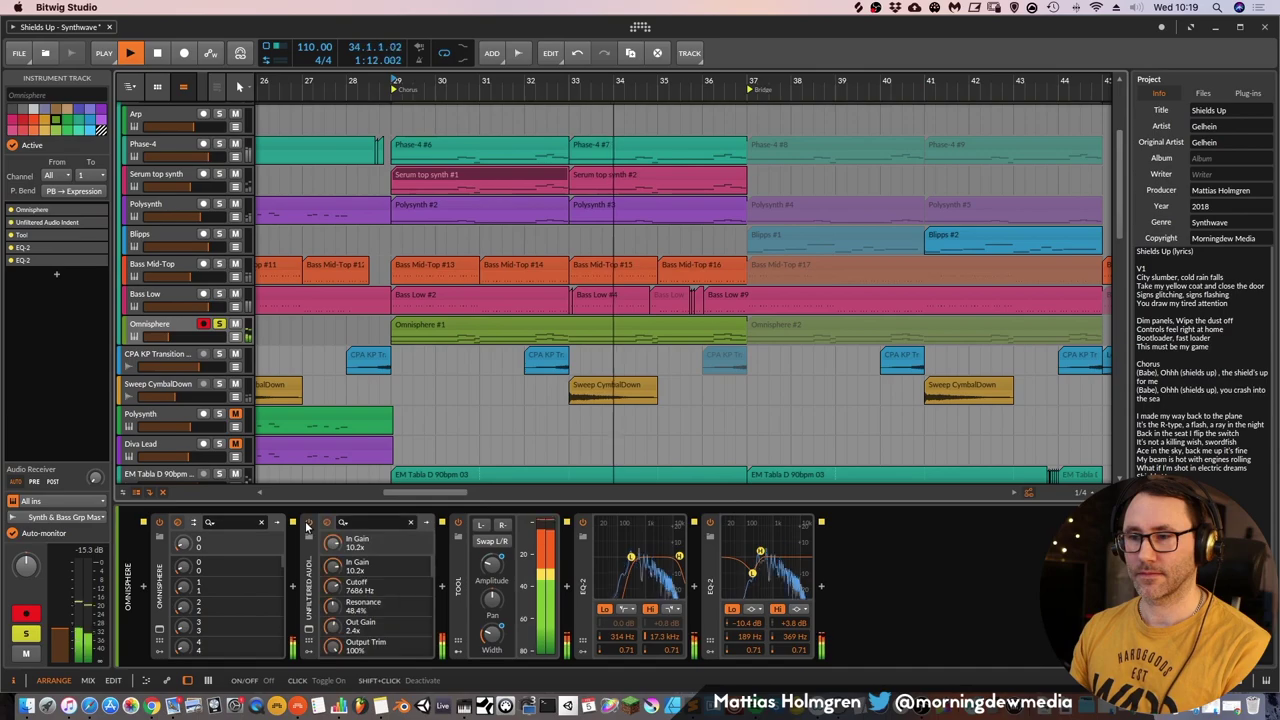
{"action": "left_click", "coordinate": [308, 630]}
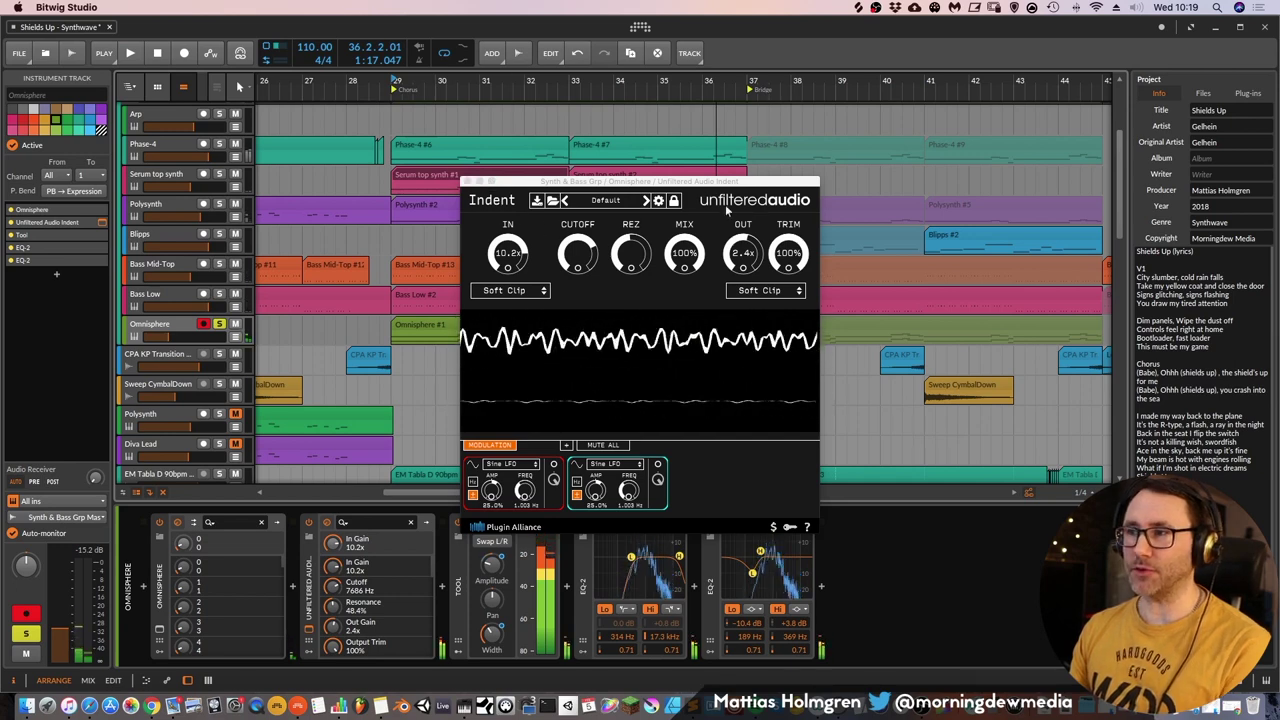
{"action": "left_click", "coordinate": [468, 181]}
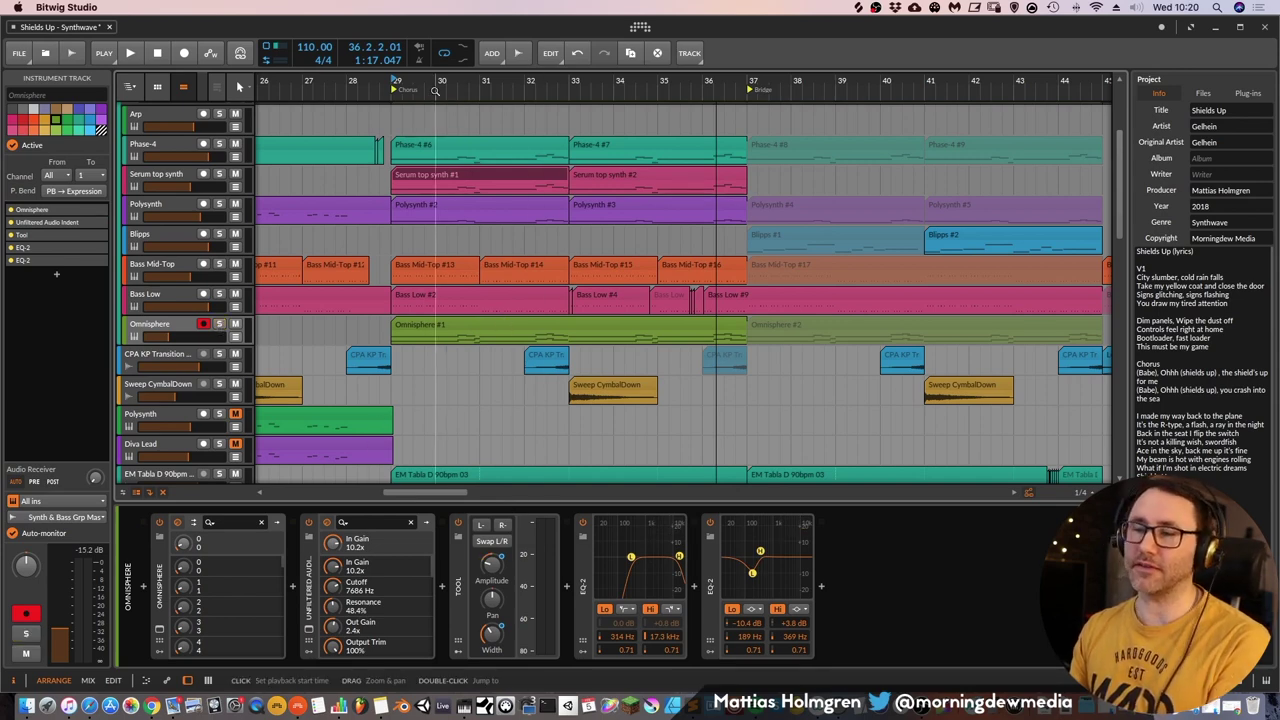
Solo the EM Tabla D 90bpm 03 track, play it from bar 29, and compare its EQ-2 off and on
{"action": "scroll", "coordinate": [355, 378], "scroll_direction": "down", "scroll_amount": 3}
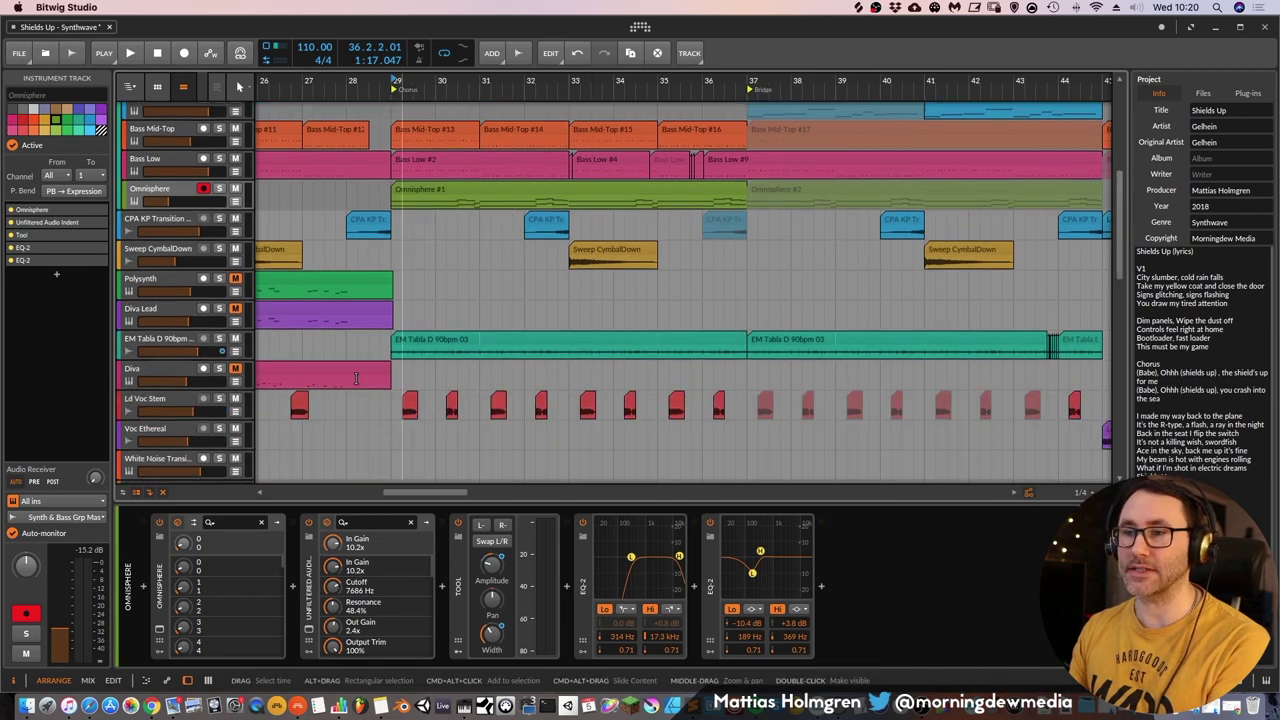
{"action": "left_click", "coordinate": [217, 341]}
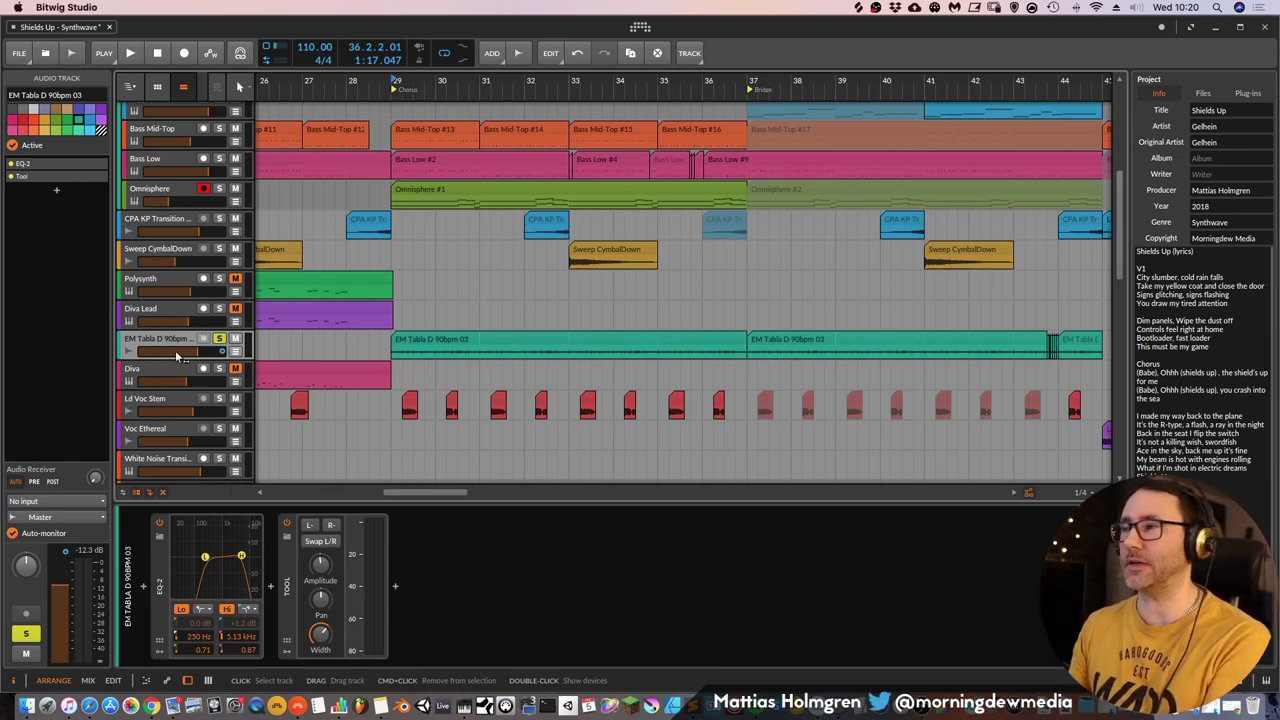
{"action": "key", "text": "space"}
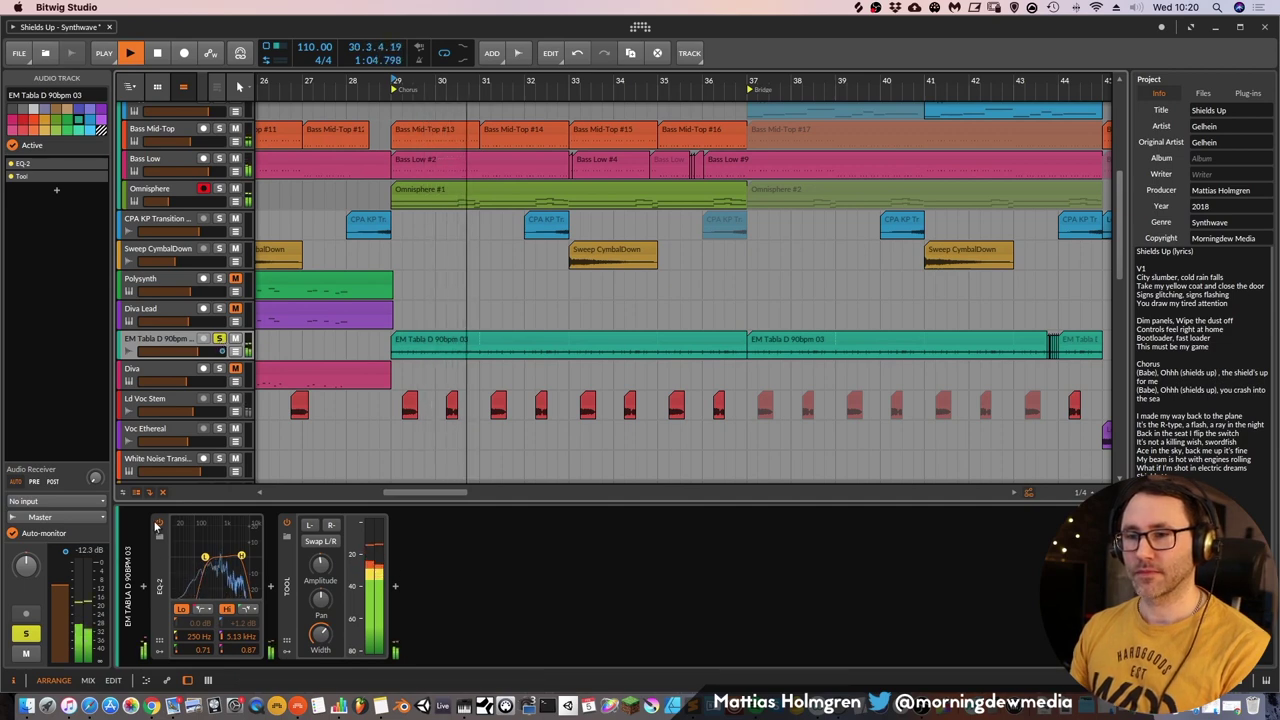
{"action": "left_click", "coordinate": [158, 525]}
{"action": "left_click", "coordinate": [158, 525]}
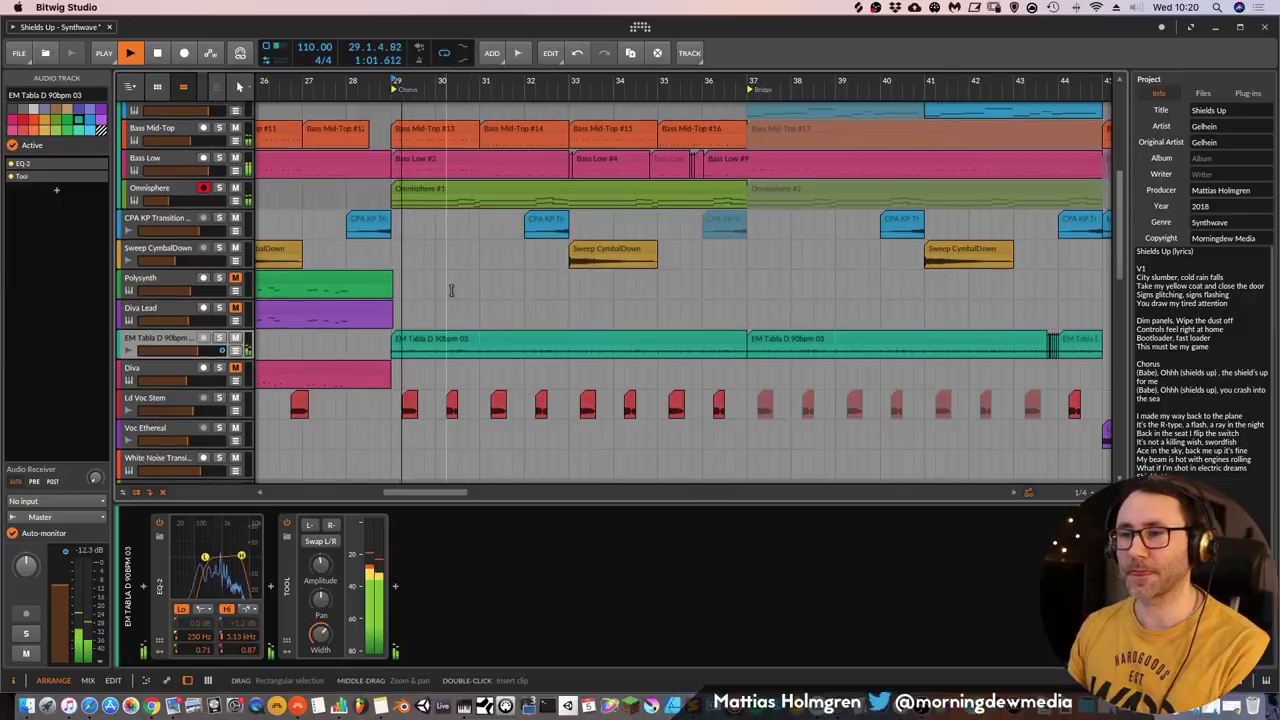
Select and solo the Ld Voc Stem track during chorus playback to show its effects, then stop playback
{"action": "scroll", "coordinate": [451, 290], "scroll_direction": "down", "scroll_amount": 1}
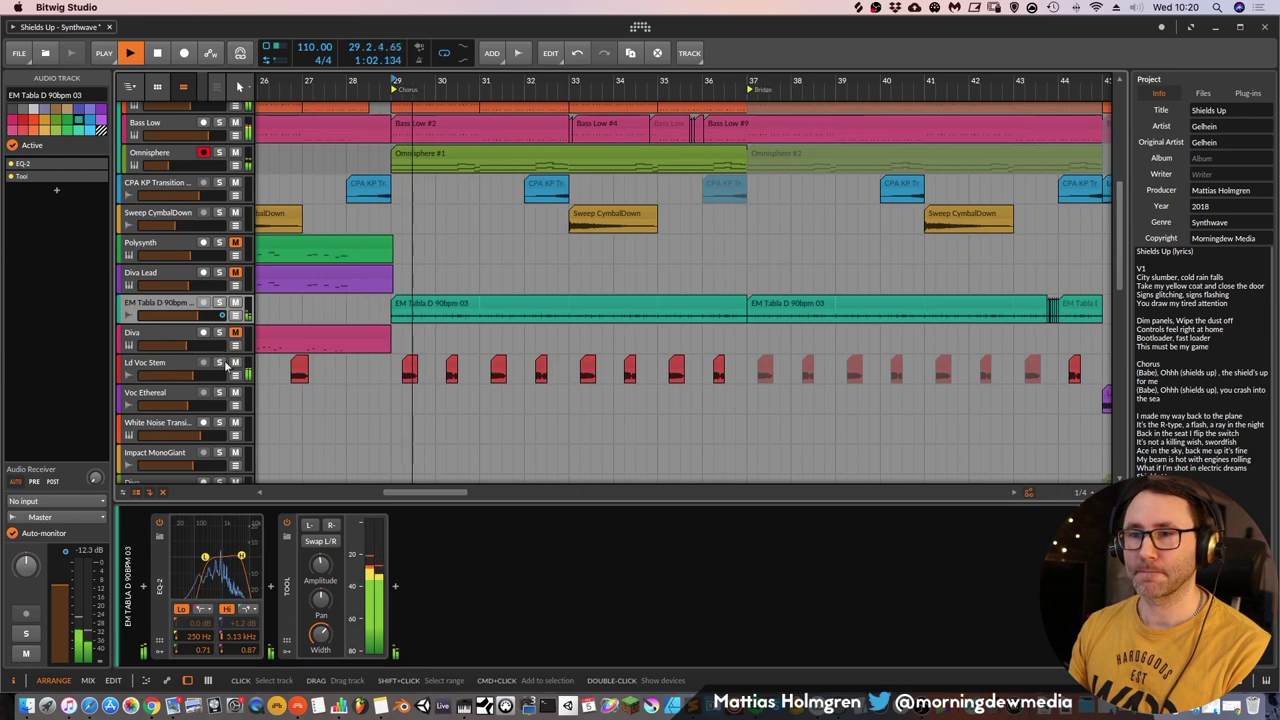
{"action": "left_click", "coordinate": [160, 368]}
{"action": "left_click", "coordinate": [219, 362]}
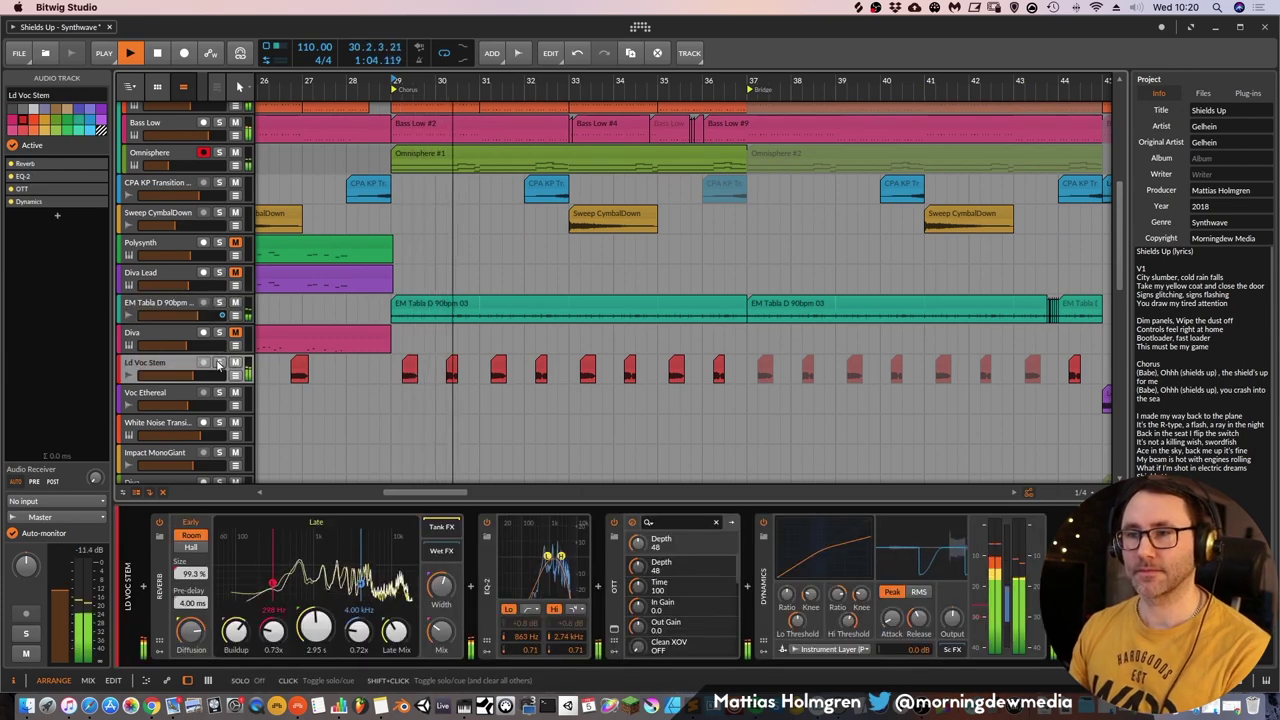
{"action": "key", "text": "space"}
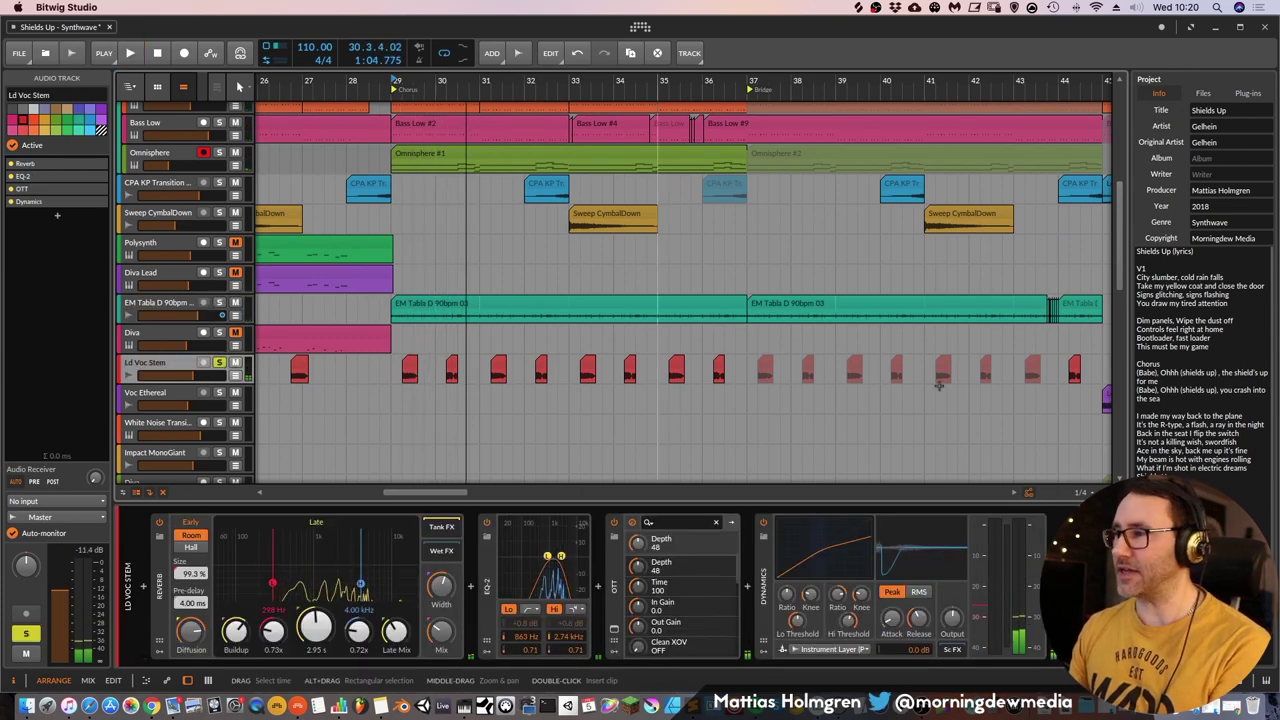
Play the soloed Vocal Grp from bar 29 while examining the device chains of the group and Voc L, then stop
{"action": "key", "text": "space"}
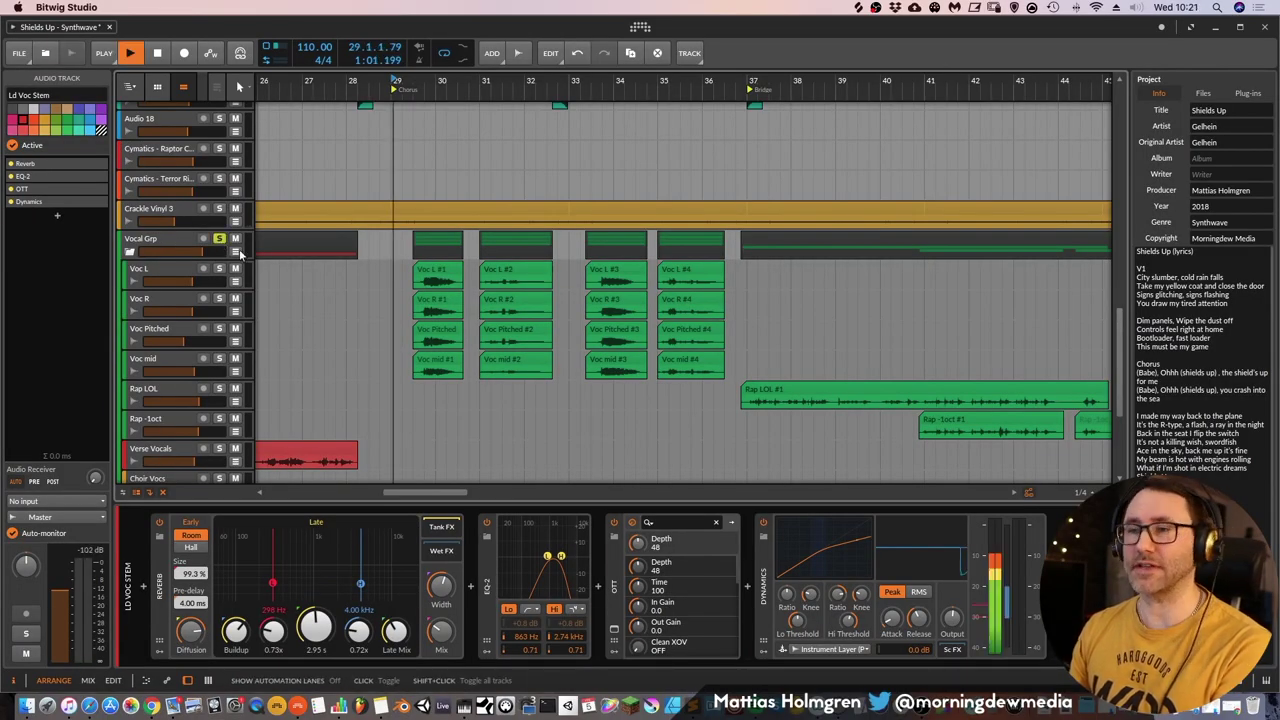
{"action": "left_click", "coordinate": [160, 240]}
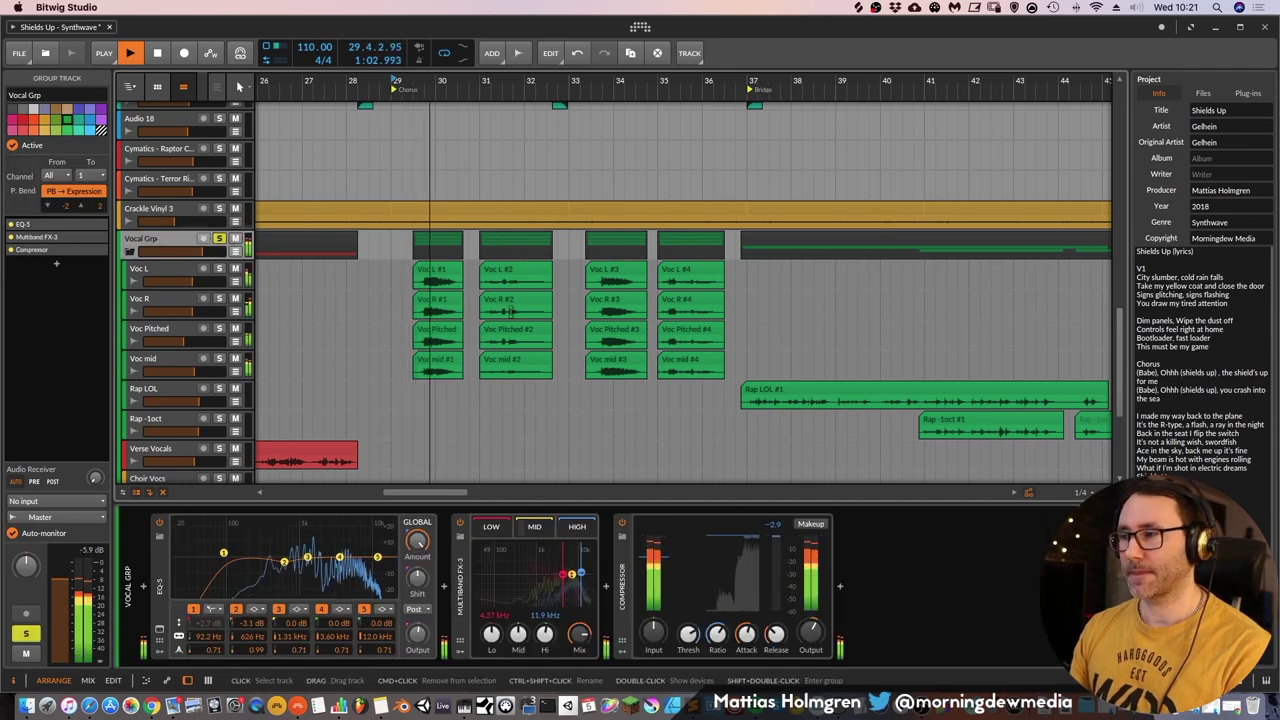
{"action": "left_click", "coordinate": [180, 268]}
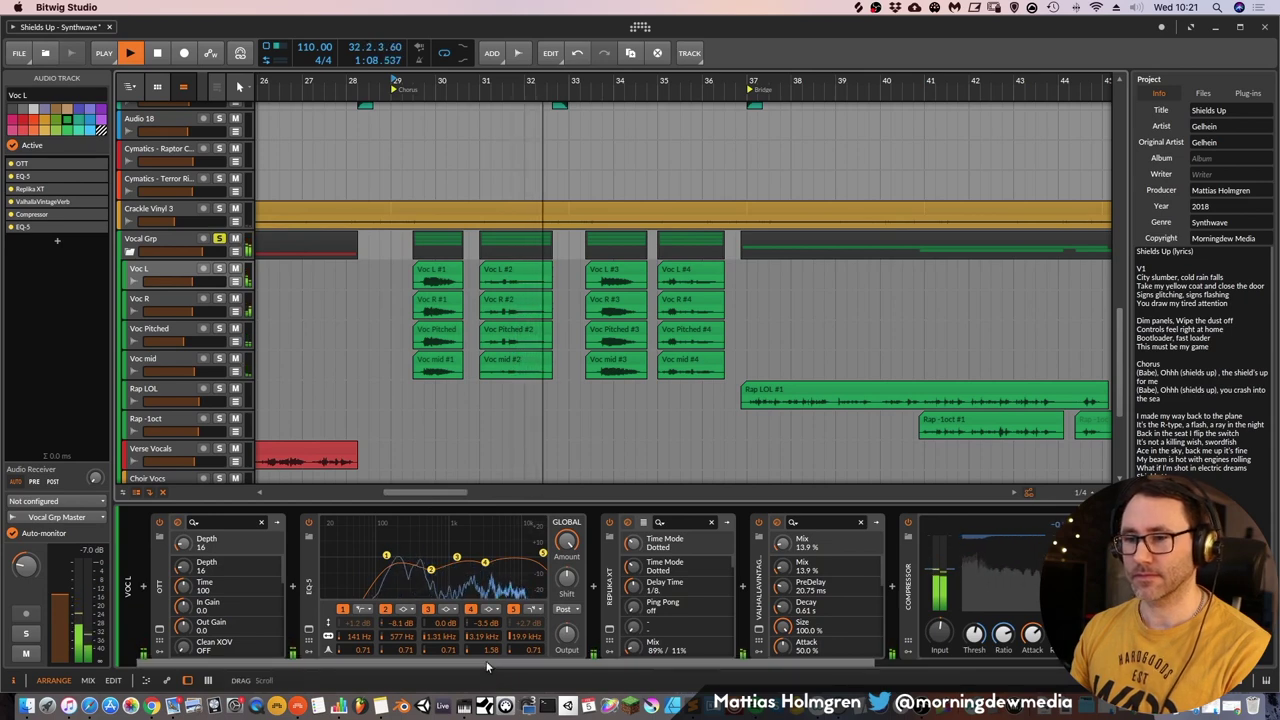
{"action": "scroll", "coordinate": [488, 667], "scroll_direction": "right", "scroll_amount": 5}
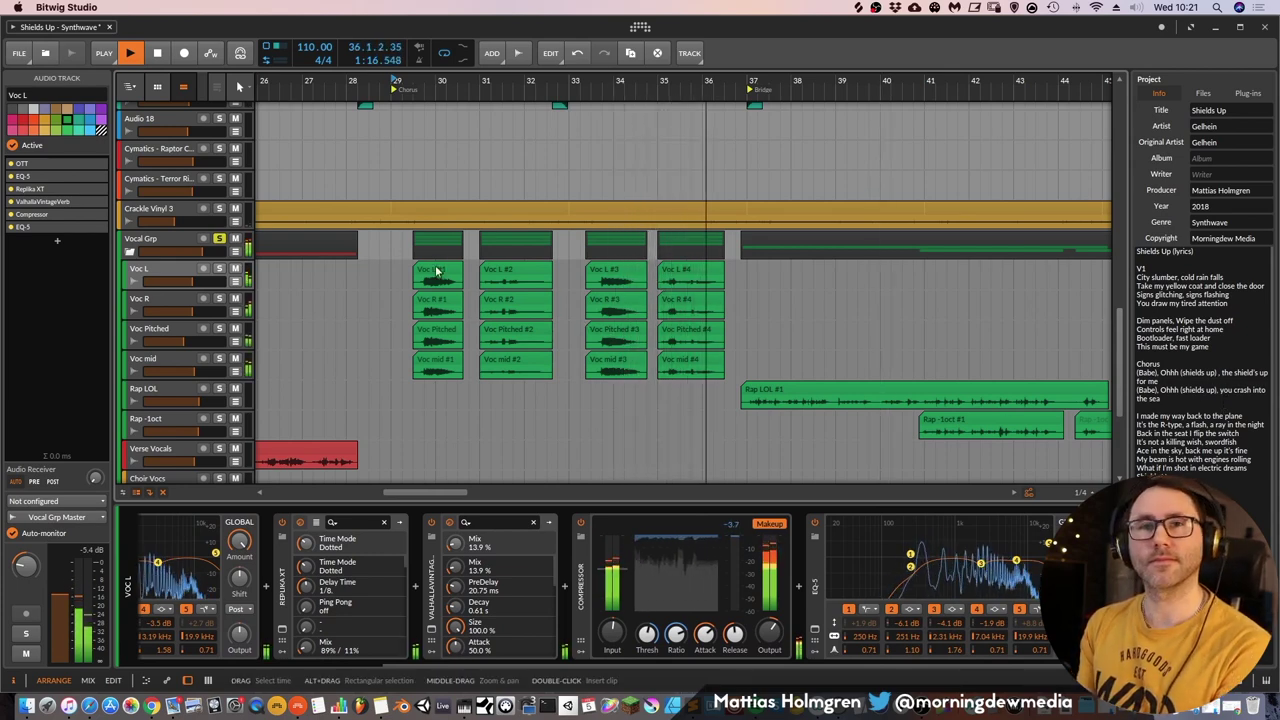
{"action": "key", "text": "space"}
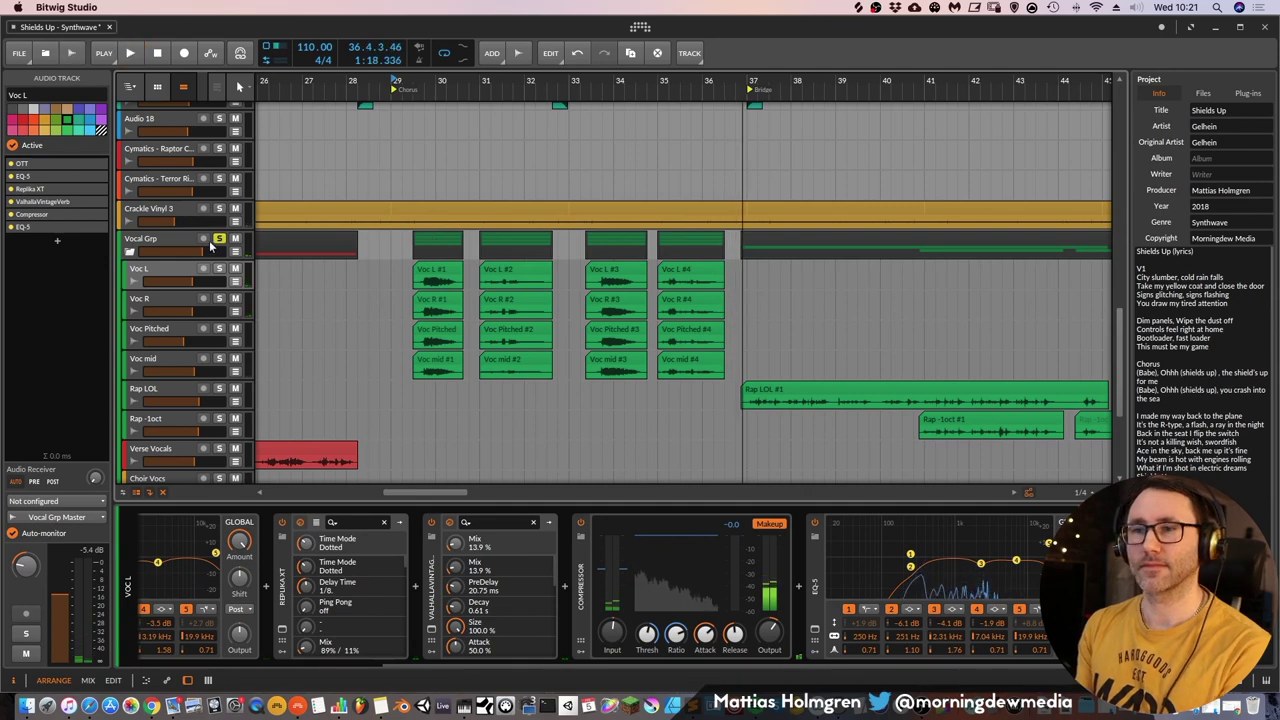
Select and solo the Voc Pitched track, then audition its chorus clips from bar 29 and from bar 33
{"action": "left_click_drag", "start_coordinate": [724, 92], "coordinate": [679, 92]}
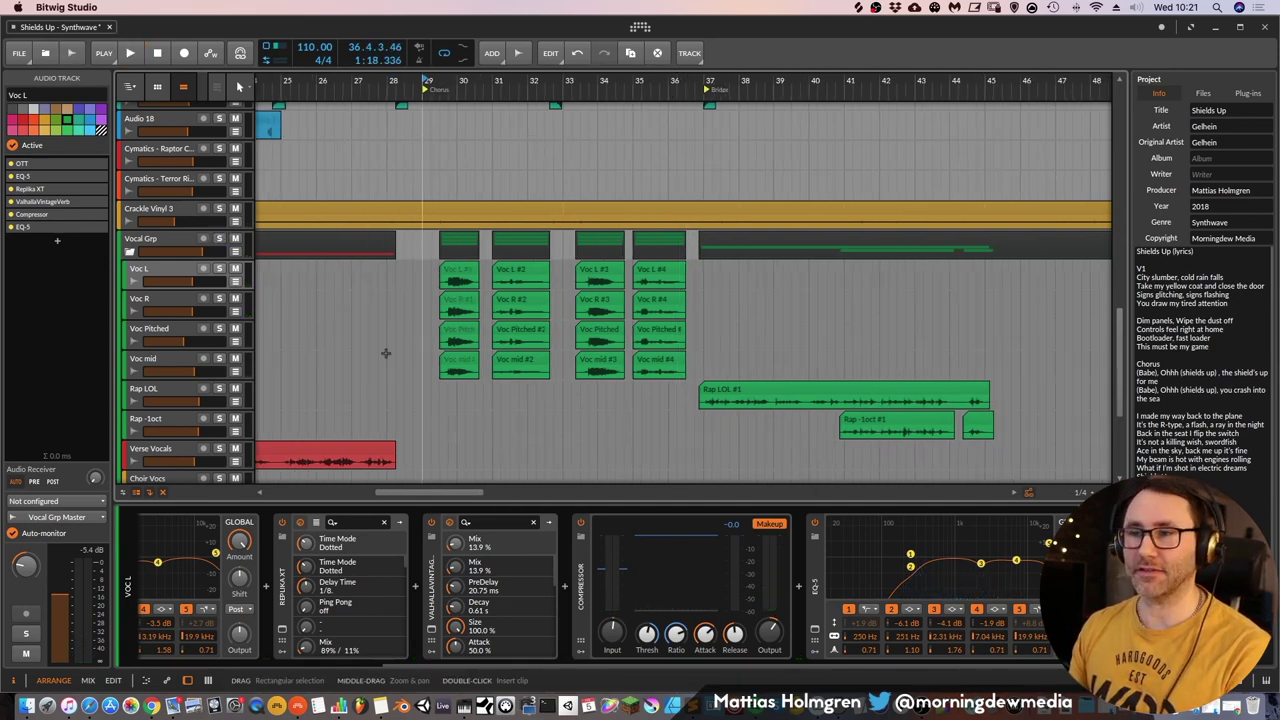
{"action": "left_click", "coordinate": [157, 335]}
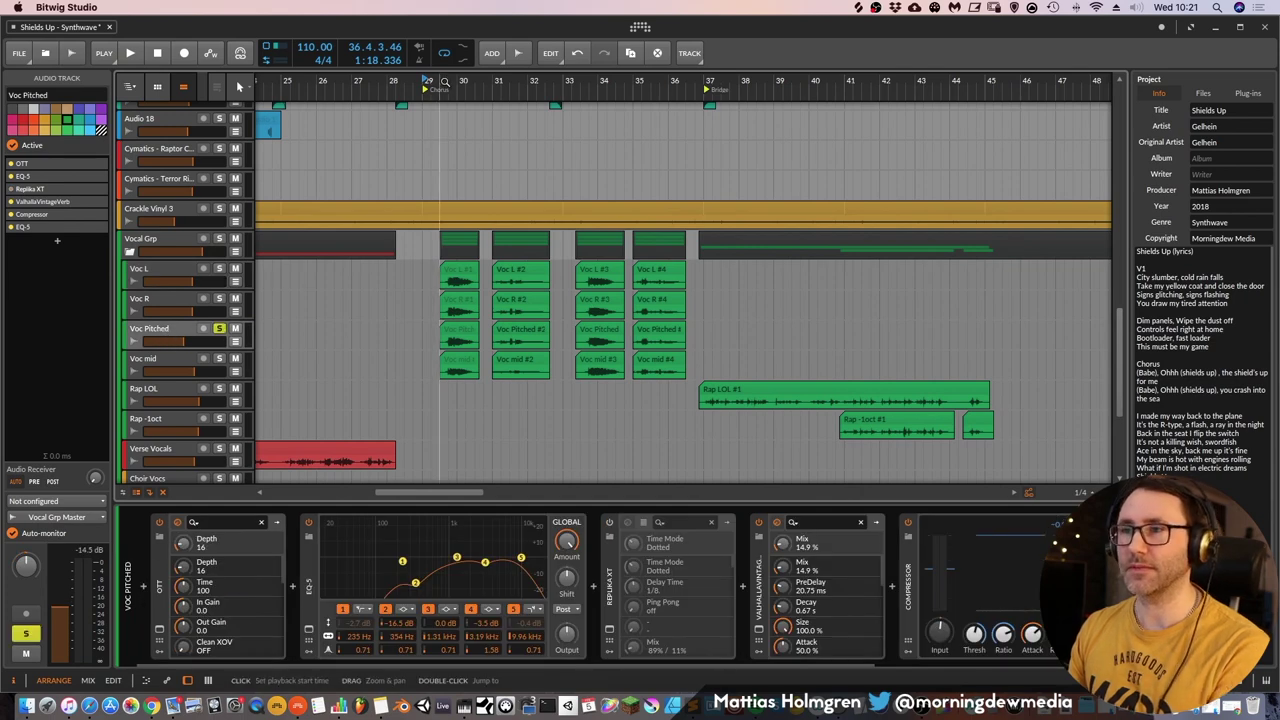
{"action": "key", "text": "space"}
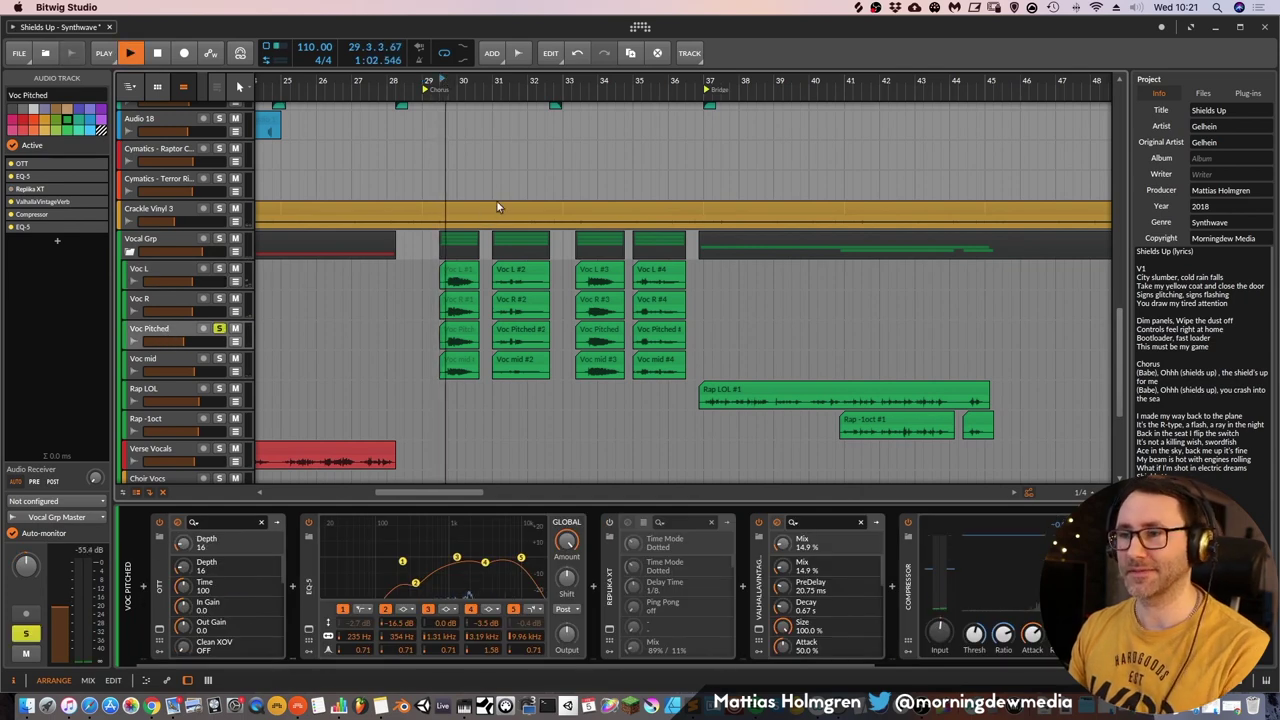
{"action": "left_click", "coordinate": [581, 86]}
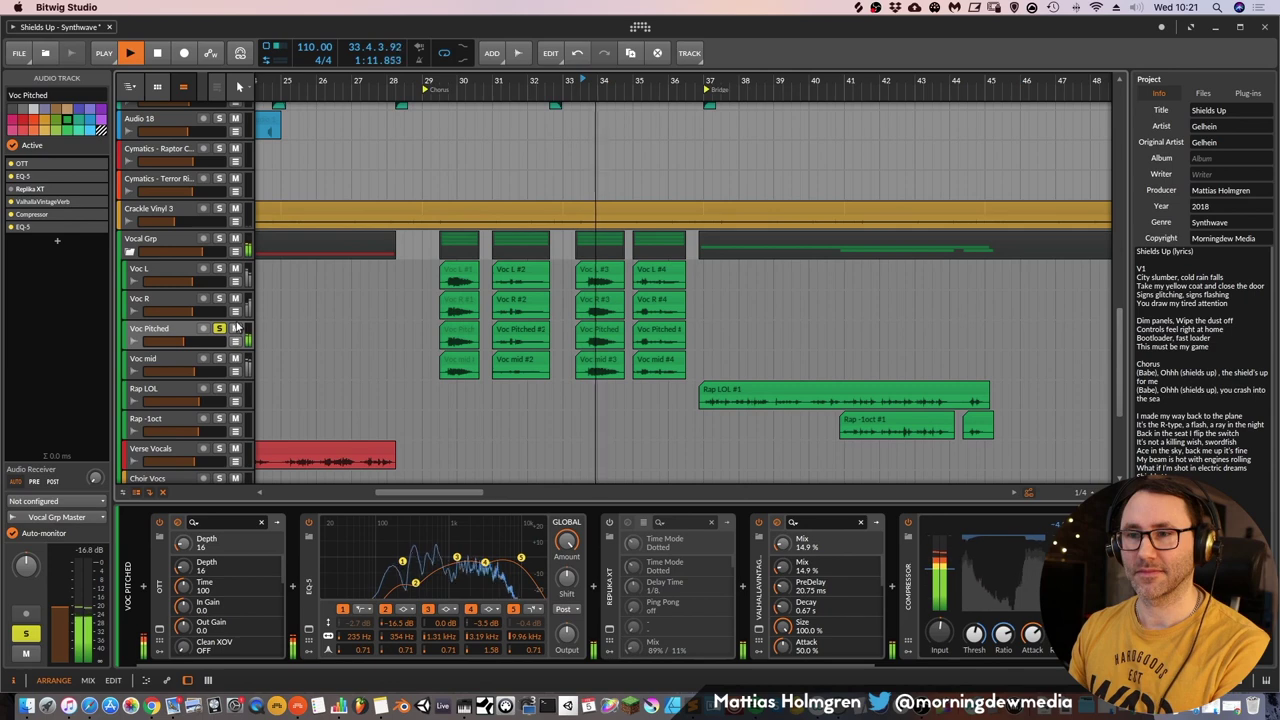
Clear the Voc Pitched solo, replay the vocals with the full mix from bar 33, then stop playback
{"action": "key", "text": "space"}
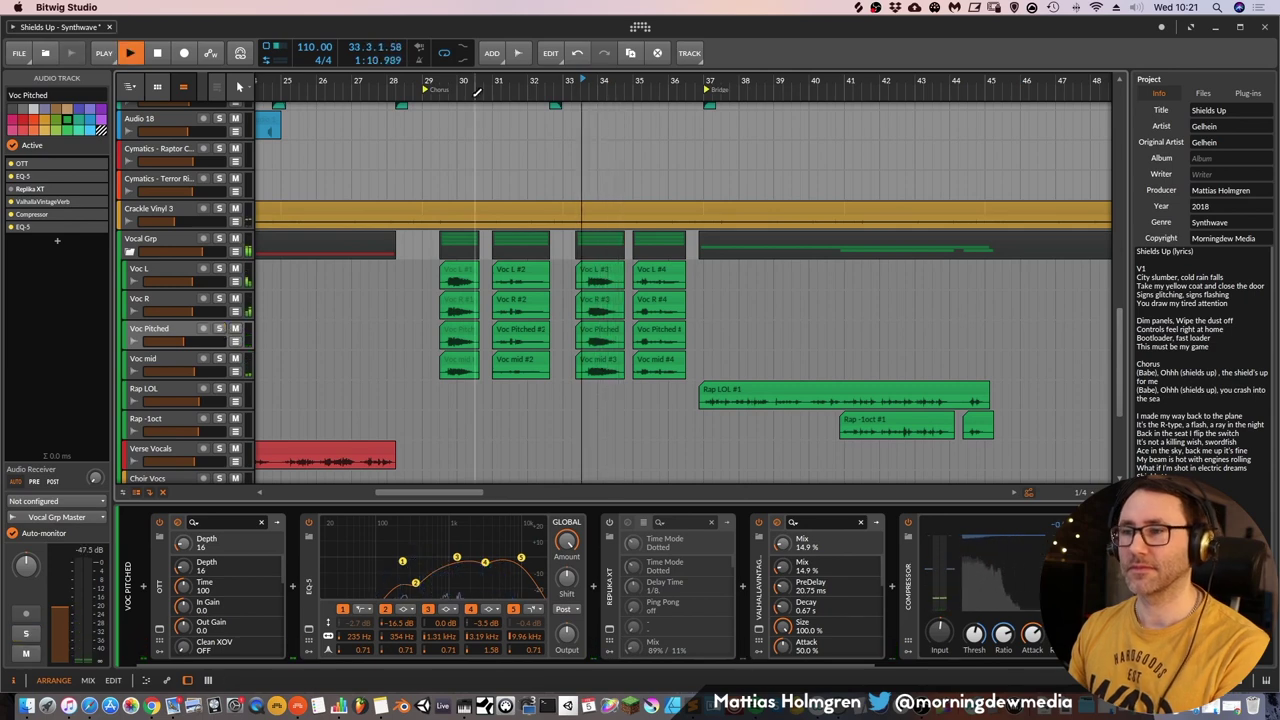
{"action": "left_click_drag", "start_coordinate": [515, 86], "coordinate": [489, 84]}
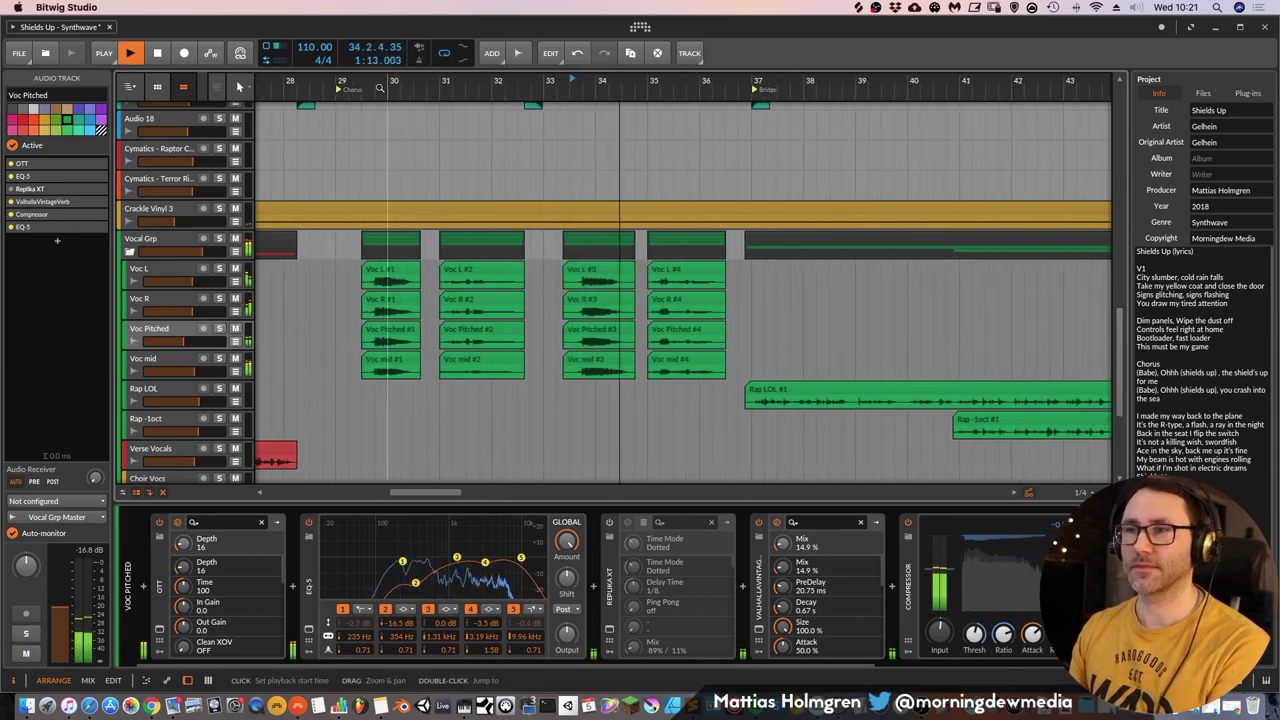
{"action": "key", "text": "space"}
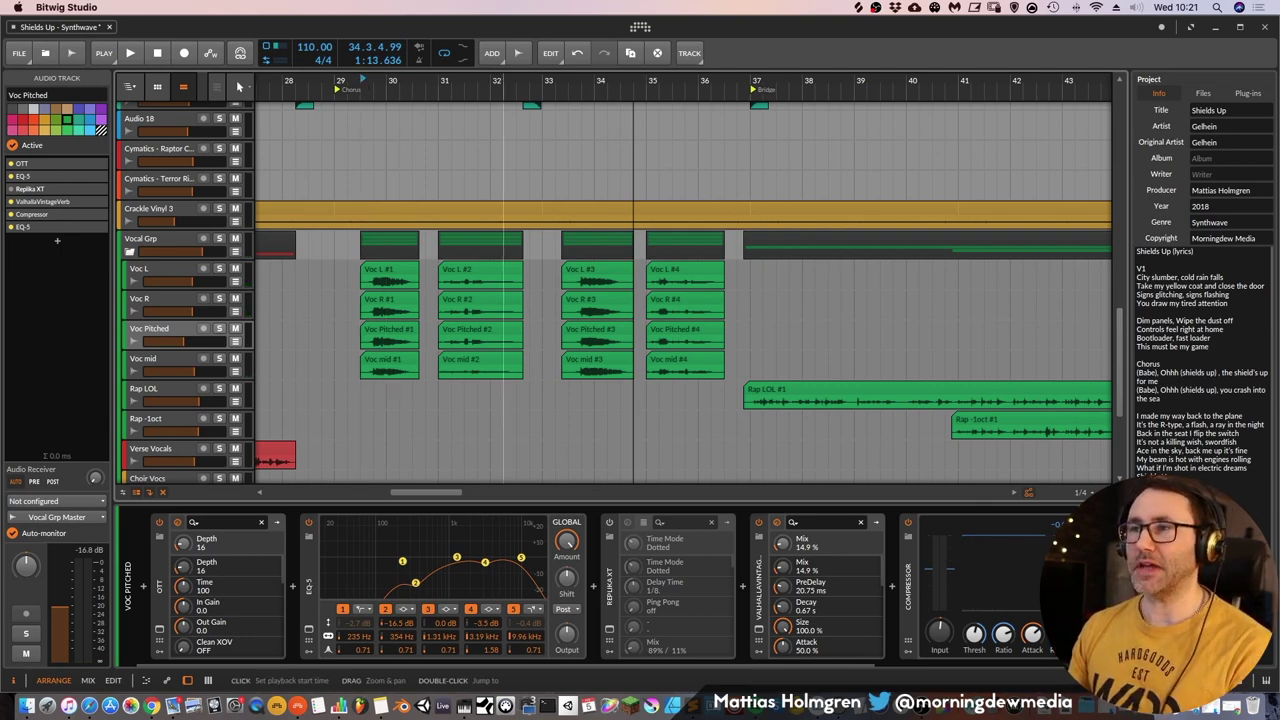
Solo the CPA KP Transition and Sweep CymbalDown tracks, play them together from bar 32, then stop playback
{"action": "left_click_drag", "start_coordinate": [501, 81], "coordinate": [463, 78]}
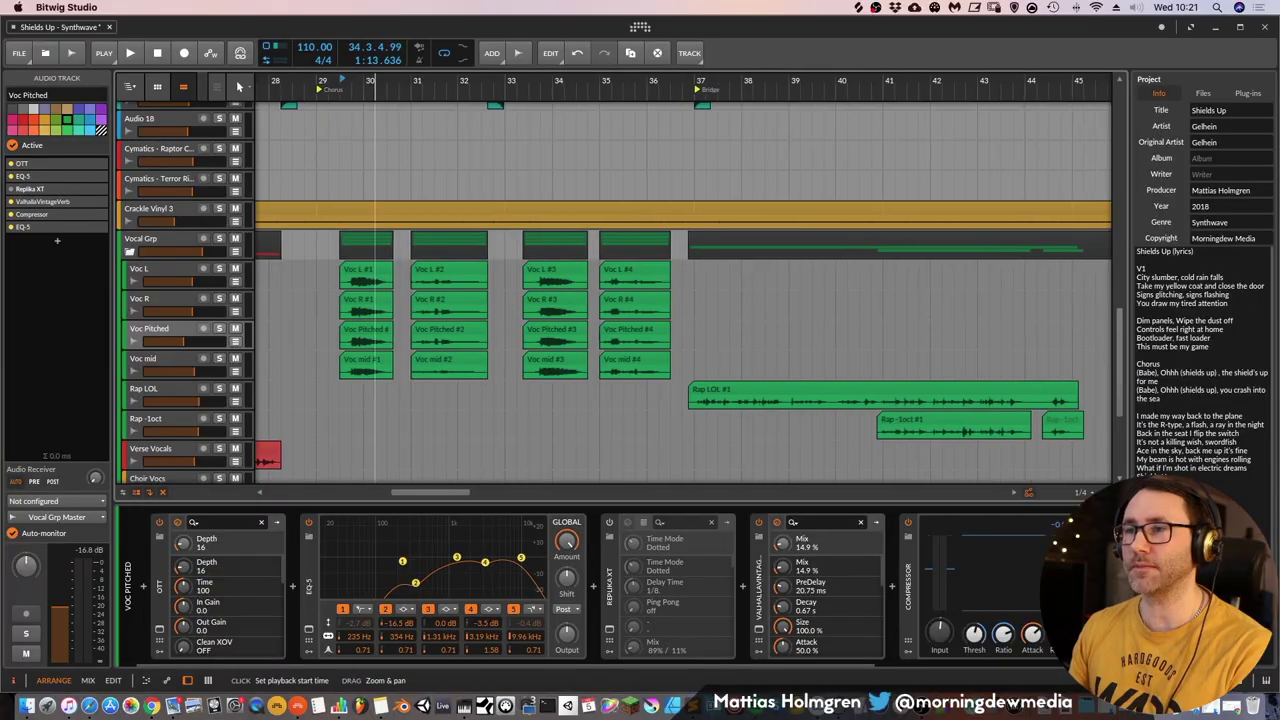
{"action": "scroll", "coordinate": [432, 268], "scroll_direction": "down", "scroll_amount": 2}
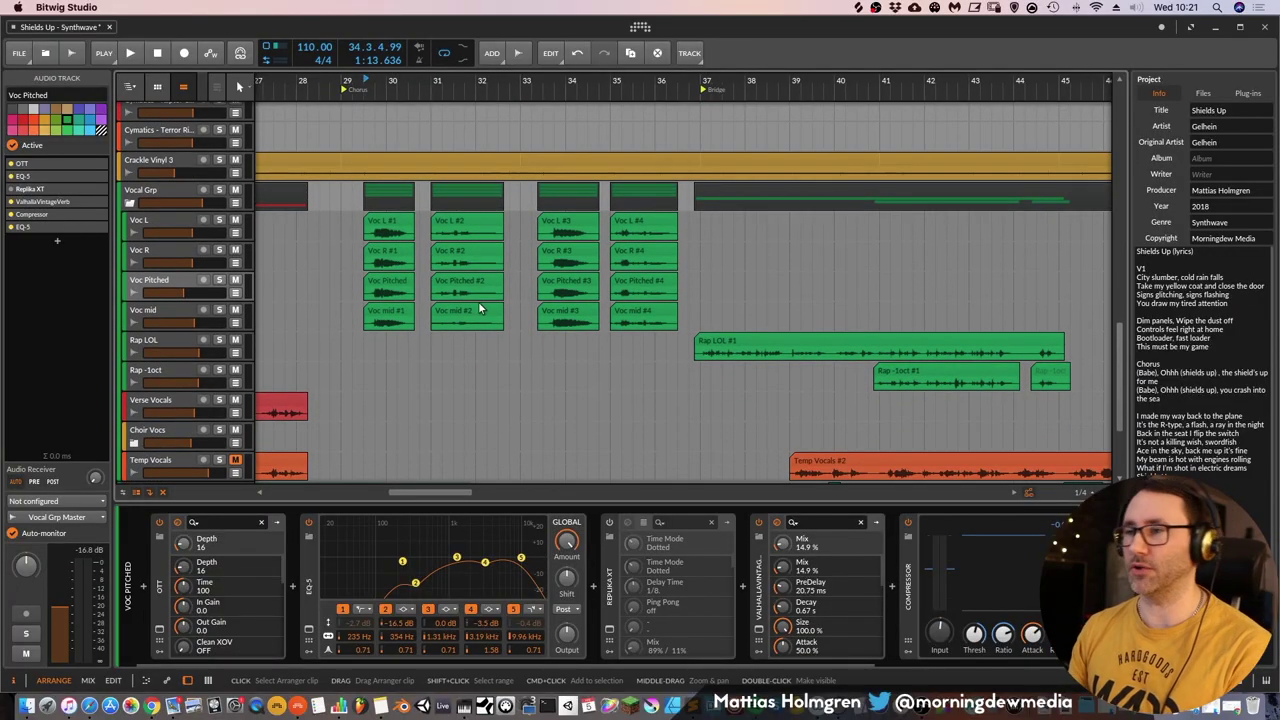
{"action": "scroll", "coordinate": [506, 286], "scroll_direction": "down", "scroll_amount": 4}
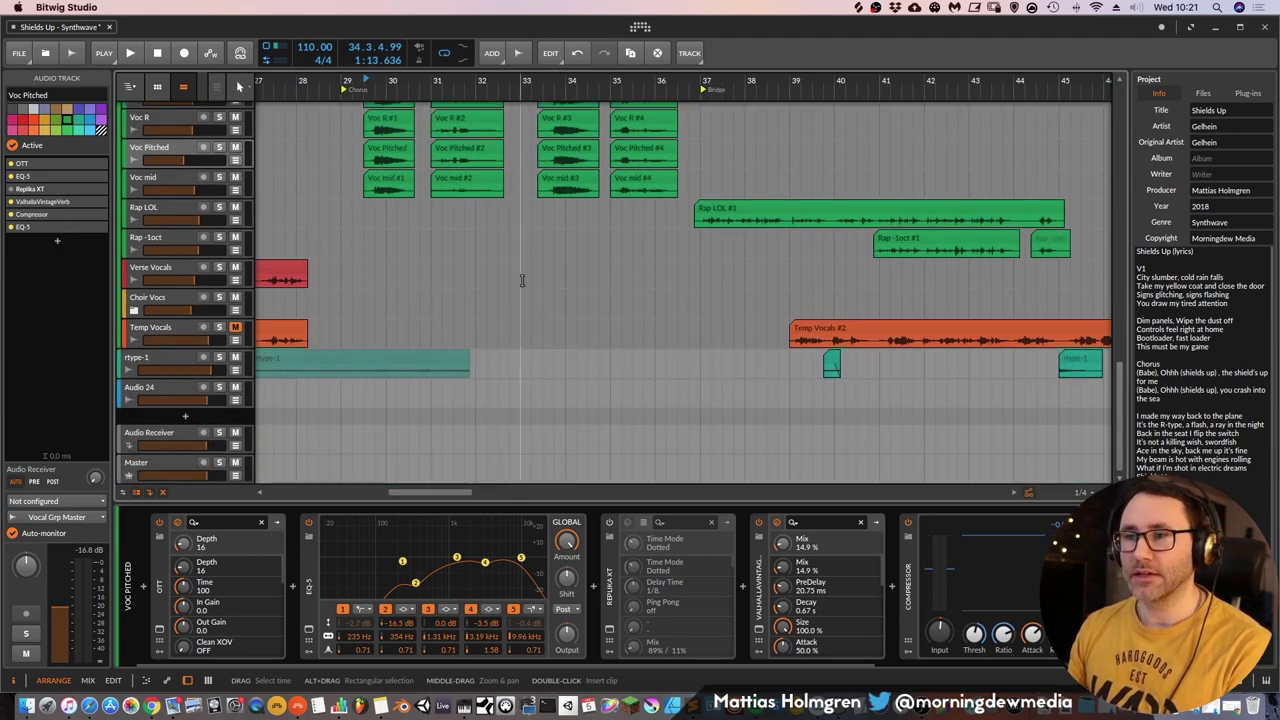
{"action": "scroll", "coordinate": [521, 281], "scroll_direction": "up", "scroll_amount": 5}
{"action": "scroll", "coordinate": [424, 293], "scroll_direction": "up", "scroll_amount": 6}
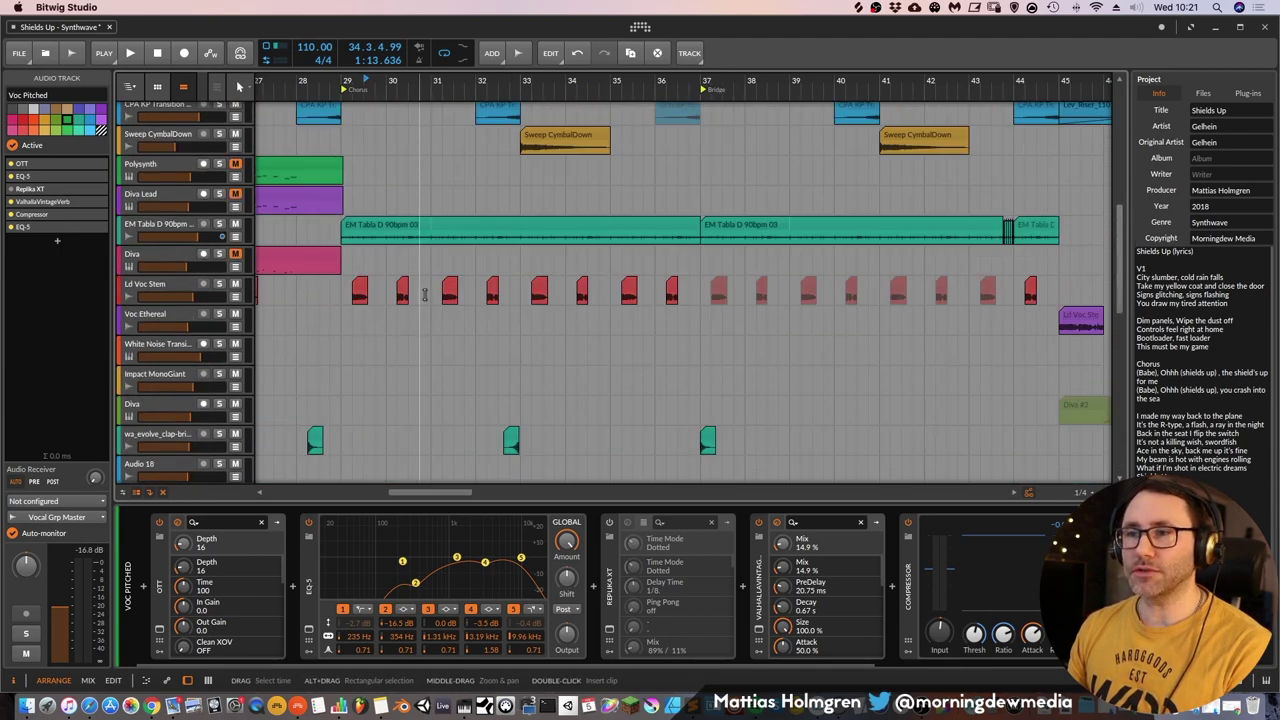
{"action": "scroll", "coordinate": [424, 293], "scroll_direction": "up", "scroll_amount": 5}
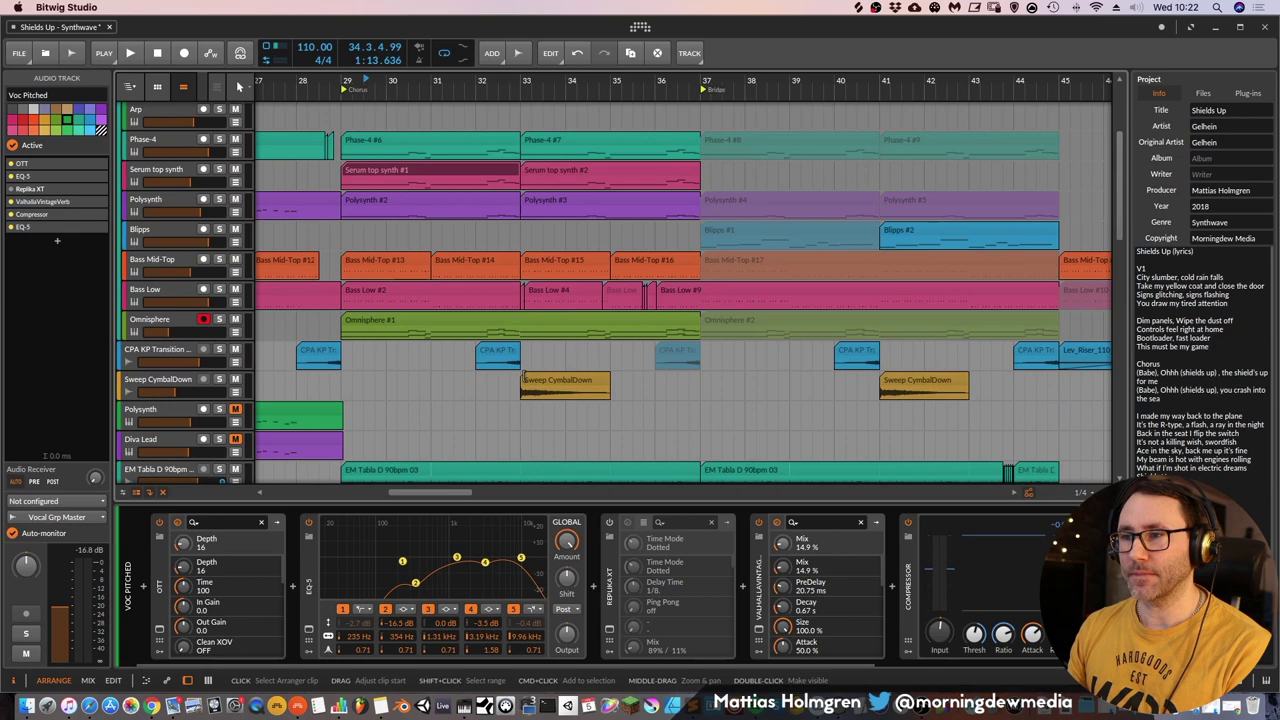
{"action": "left_click", "coordinate": [218, 349]}
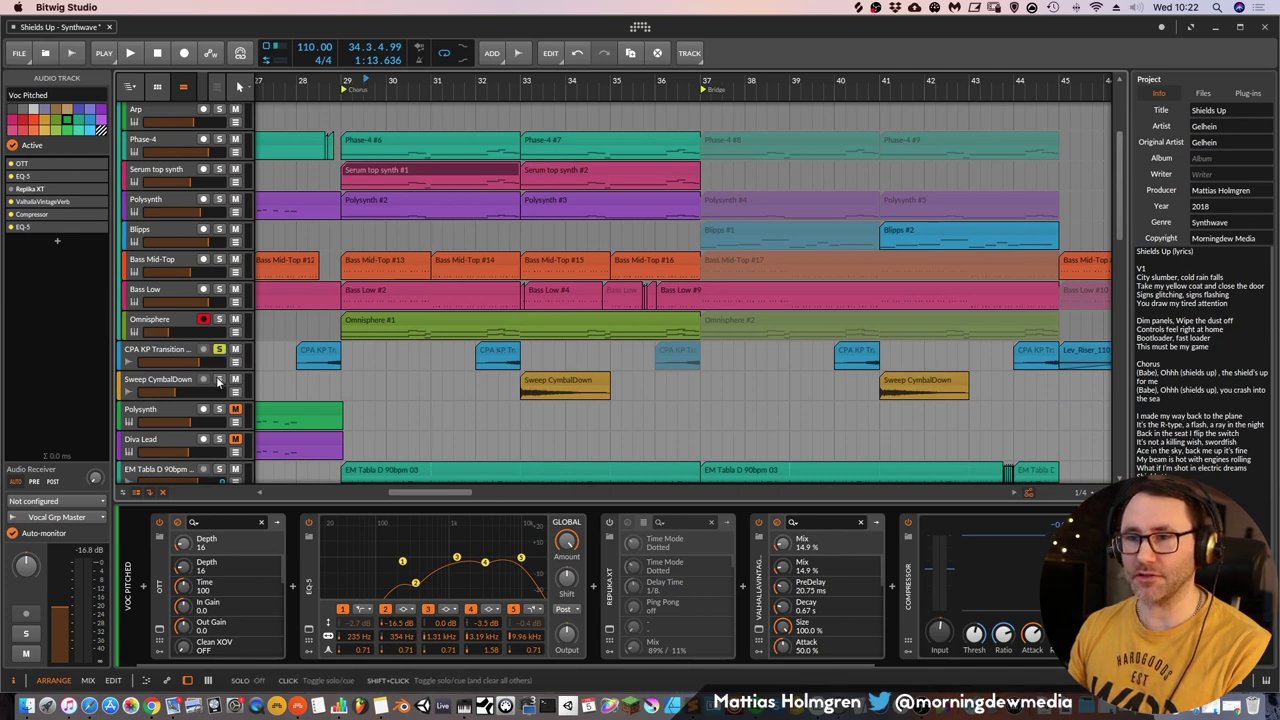
{"action": "left_click", "coordinate": [218, 379]}
{"action": "left_click", "coordinate": [476, 80]}
{"action": "key", "text": "space"}
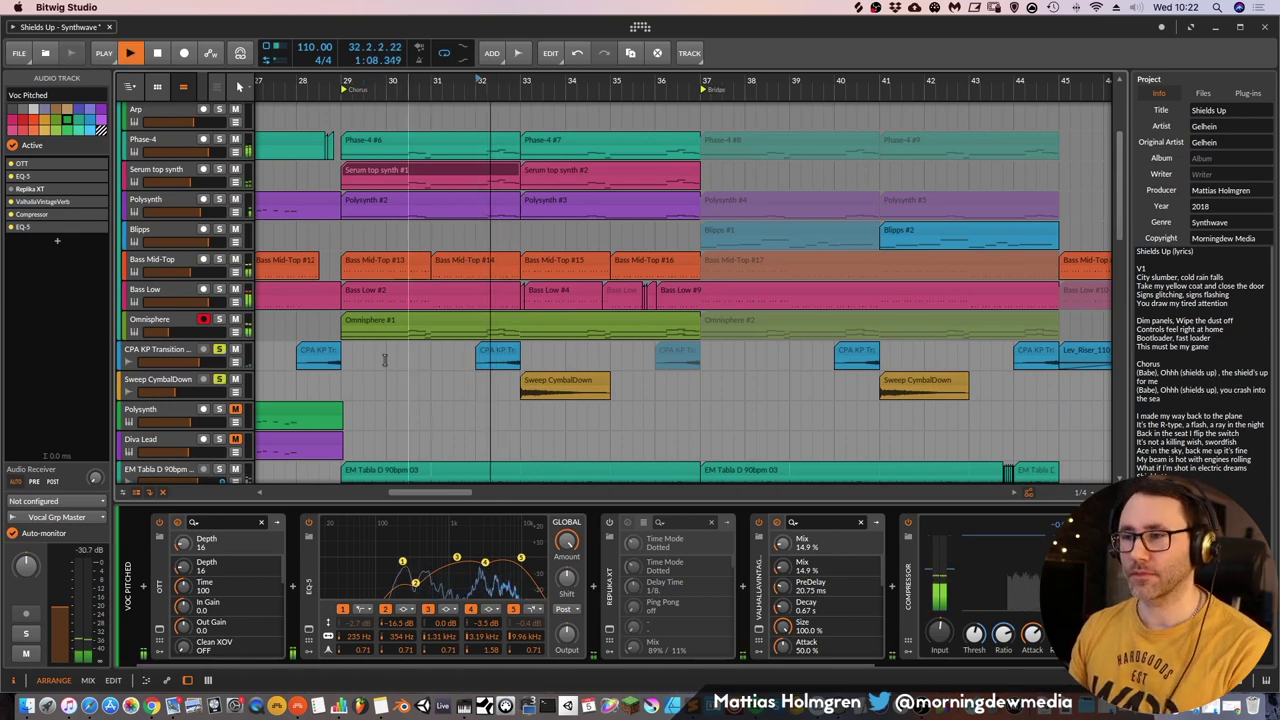
{"action": "key", "text": "space"}
Clear the transition and cymbal solos, then play the full mix into the Bridge and examine its tracks from drums down to vocals
{"action": "left_click", "coordinate": [219, 349]}
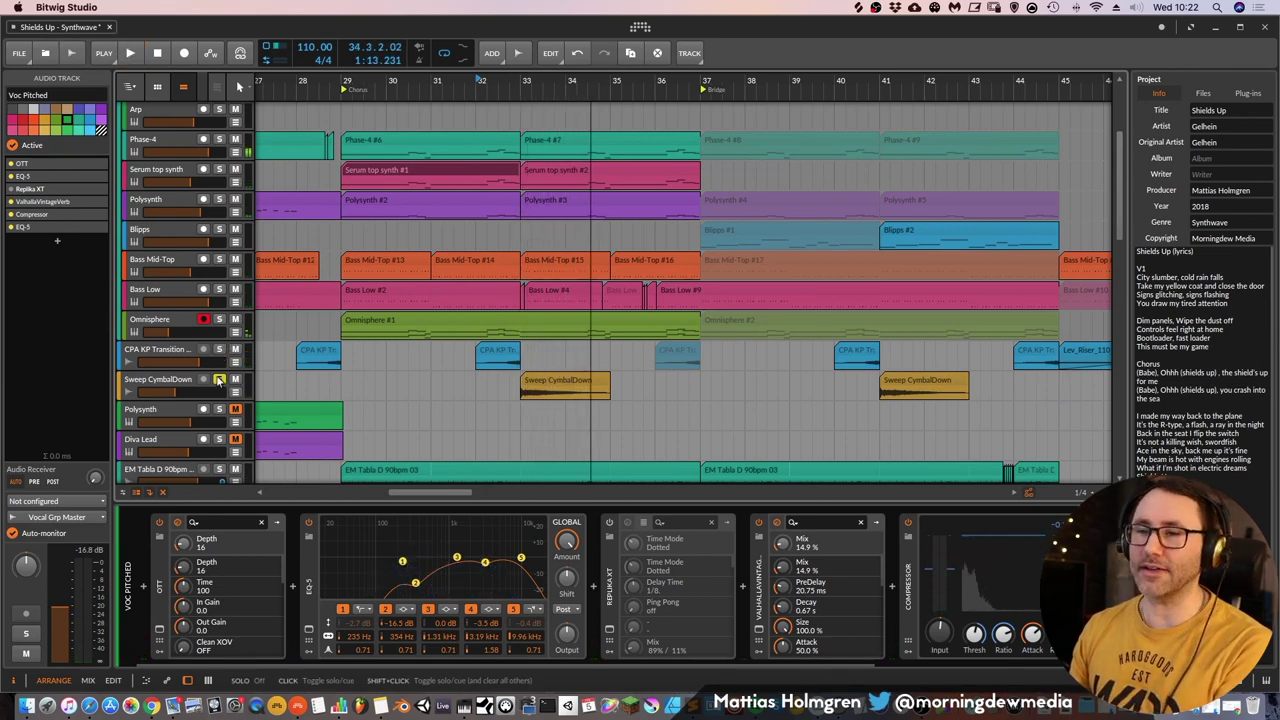
{"action": "left_click", "coordinate": [219, 379]}
{"action": "key", "text": "space"}
{"action": "left_click_drag", "start_coordinate": [684, 82], "coordinate": [543, 180]}
{"action": "scroll", "coordinate": [606, 164], "scroll_direction": "up", "scroll_amount": 5}
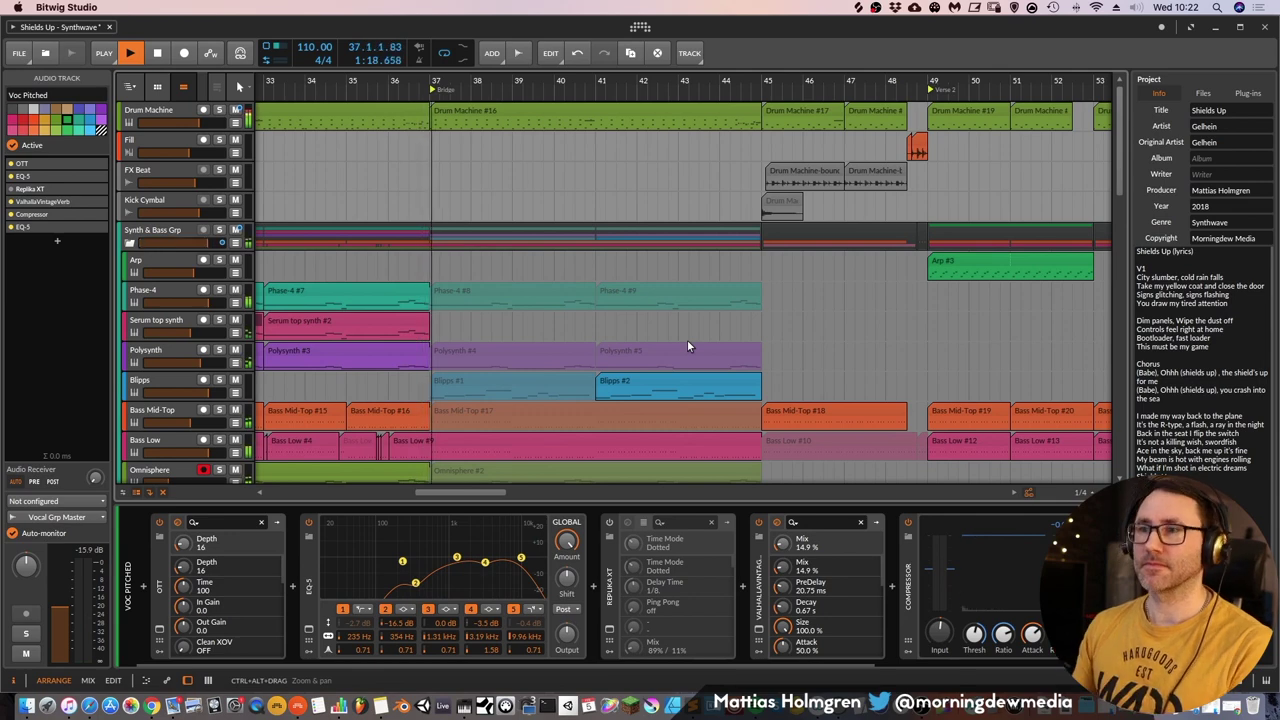
{"action": "left_click_drag", "start_coordinate": [598, 86], "coordinate": [542, 212]}
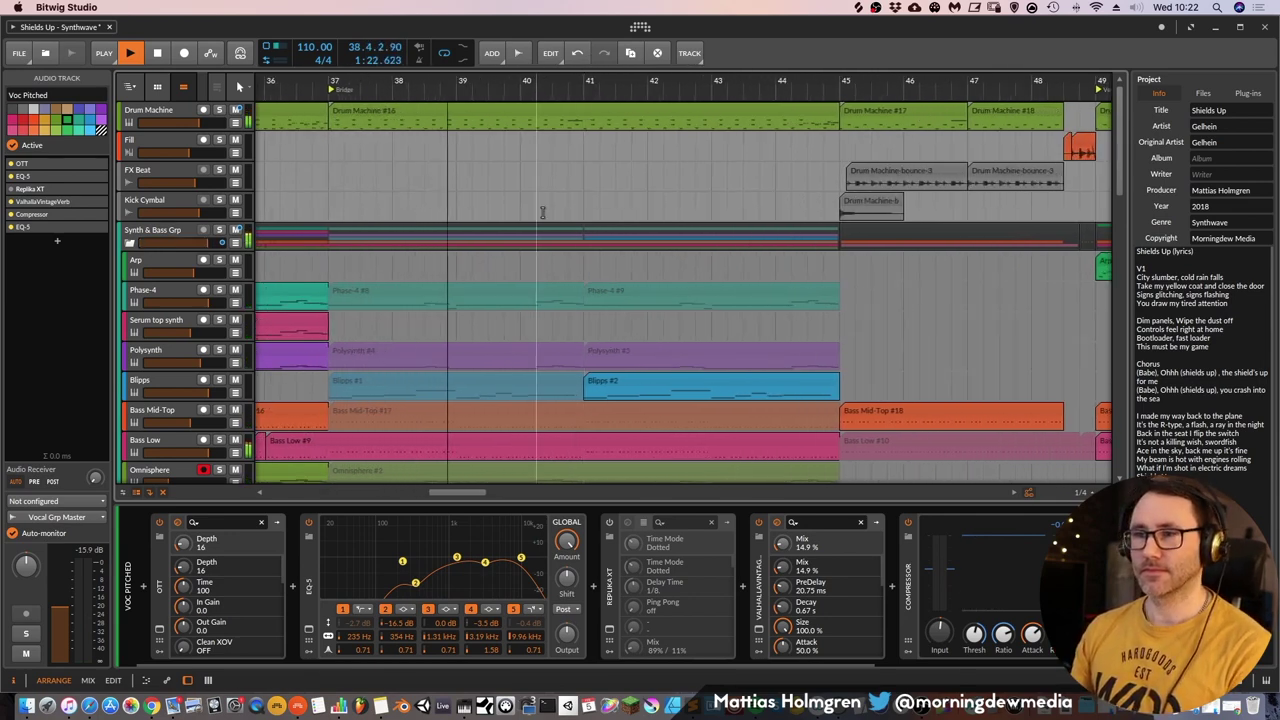
{"action": "scroll", "coordinate": [540, 240], "scroll_direction": "down", "scroll_amount": 5}
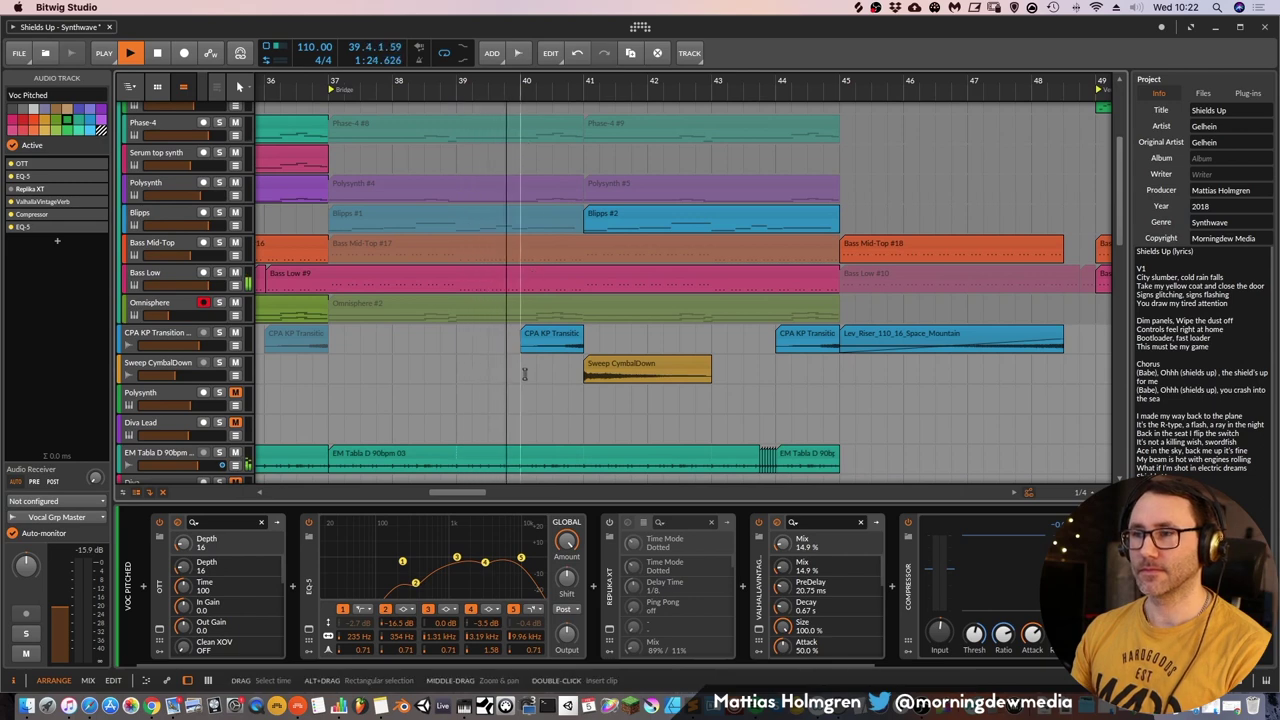
{"action": "scroll", "coordinate": [537, 348], "scroll_direction": "down", "scroll_amount": 15}
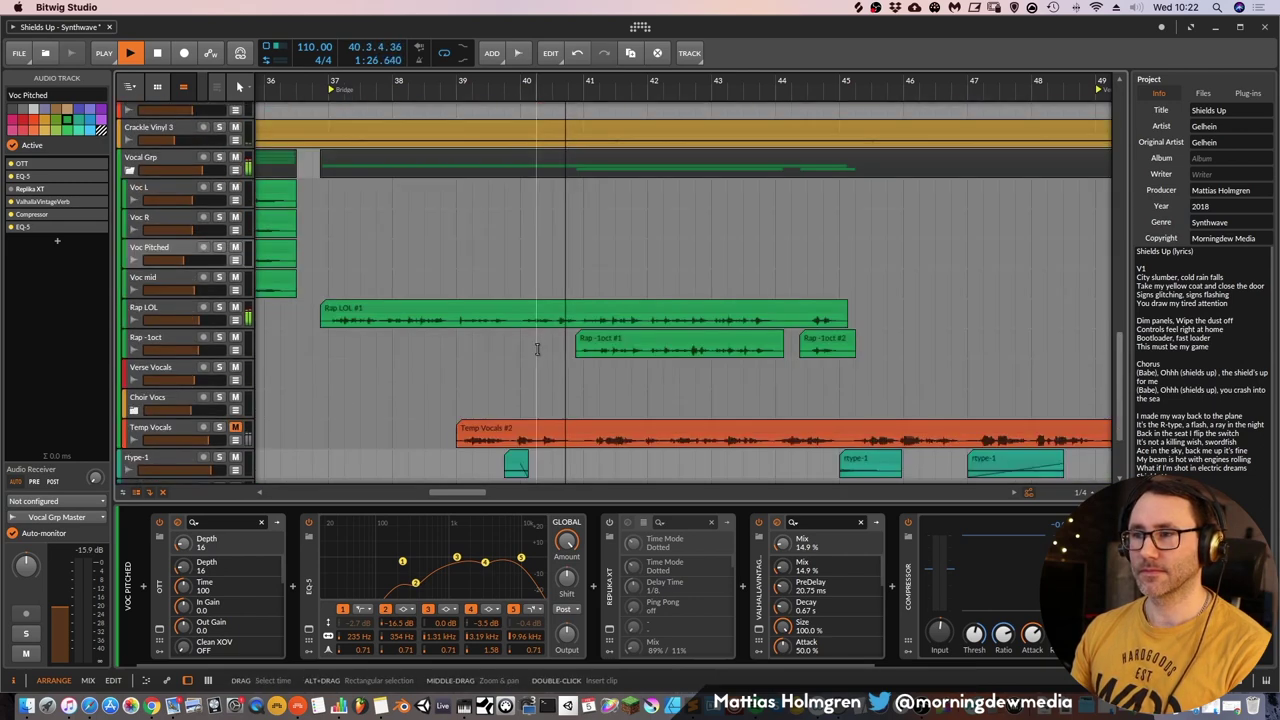
Set the playback start to bar 37 at the Bridge marker and solo the Rap LOL track
{"action": "scroll", "coordinate": [537, 360], "scroll_direction": "up", "scroll_amount": 4}
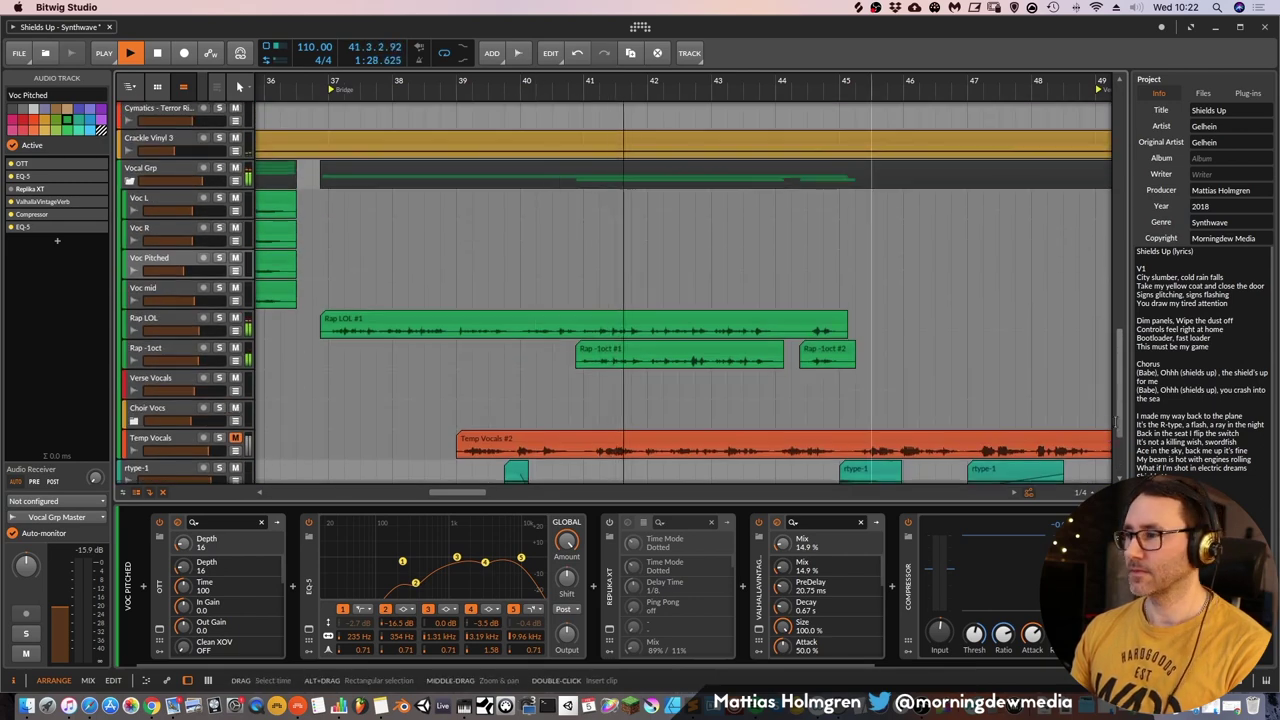
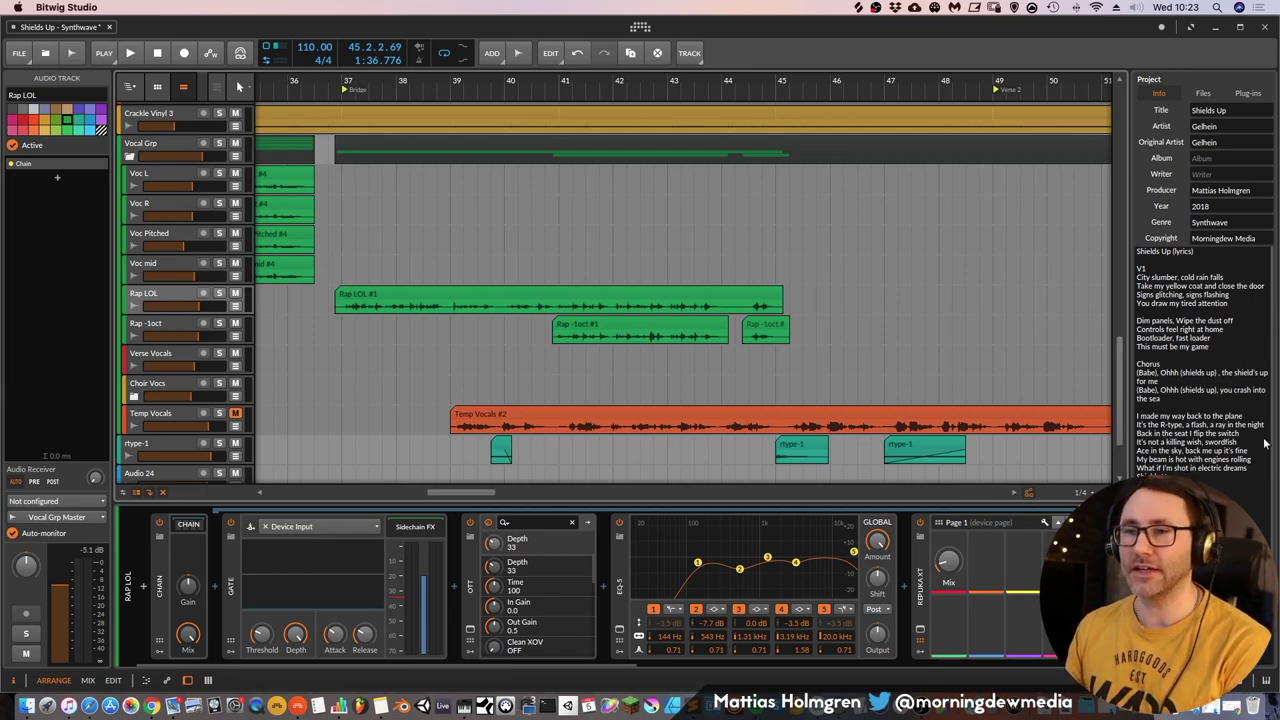
{"action": "mouse_move", "coordinate": [600, 88]}
{"action": "left_mouse_down"}
{"action": "mouse_move", "coordinate": [598, 110]}
{"action": "mouse_move", "coordinate": [608, 85]}
{"action": "left_mouse_up"}
{"action": "left_click", "coordinate": [325, 82]}
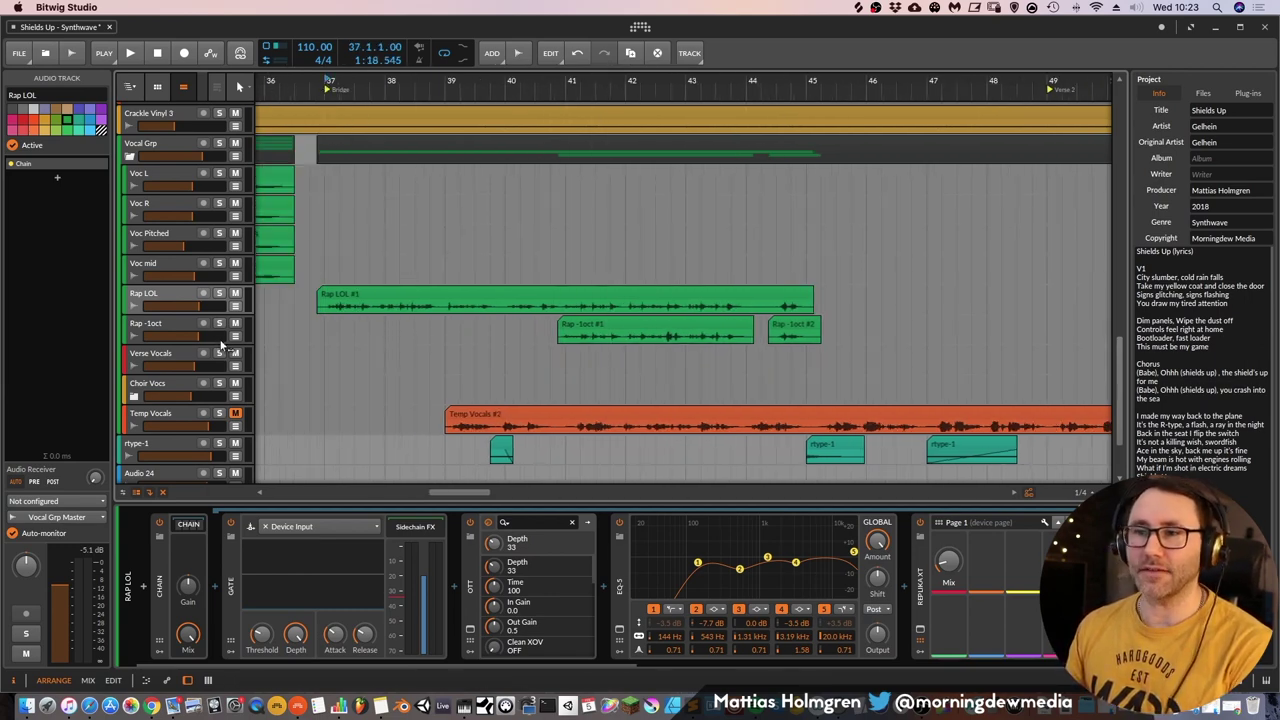
{"action": "left_click", "coordinate": [220, 294]}
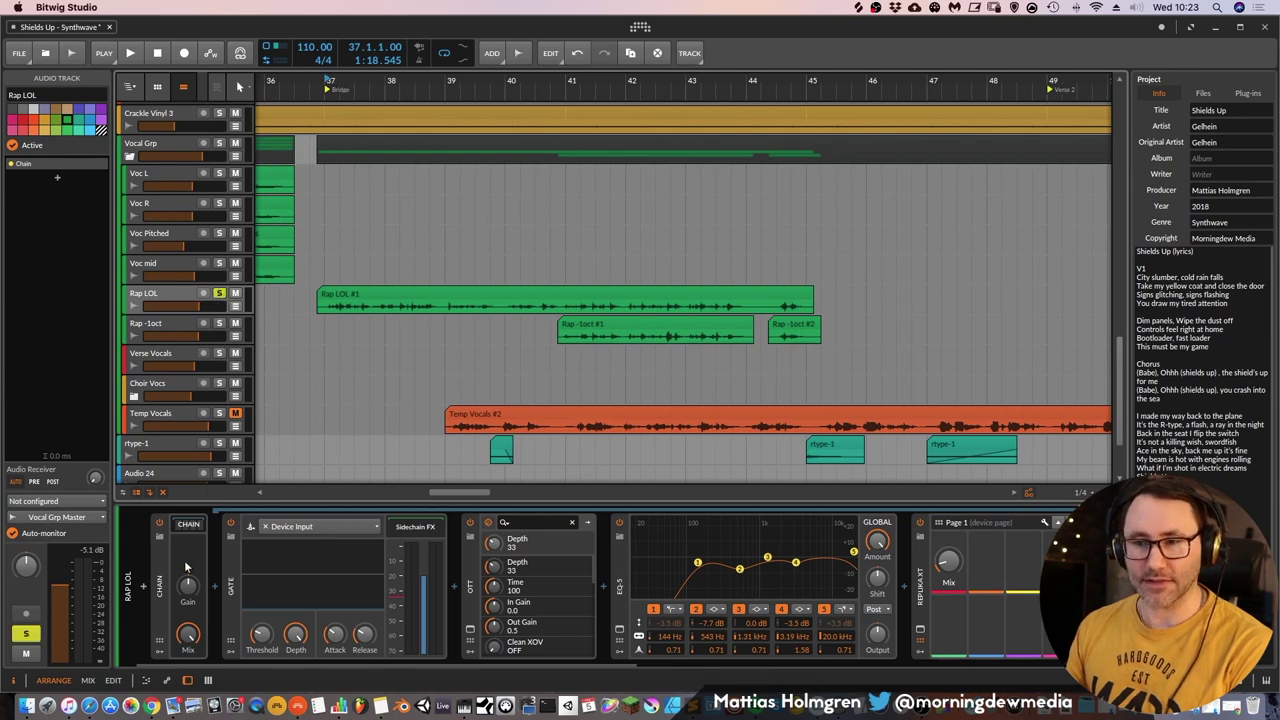
Inspect the start of the Rap LOL device chain, view the OTT compressor's plug-in window, then close it
{"action": "left_click", "coordinate": [191, 526]}
{"action": "left_click", "coordinate": [191, 526]}
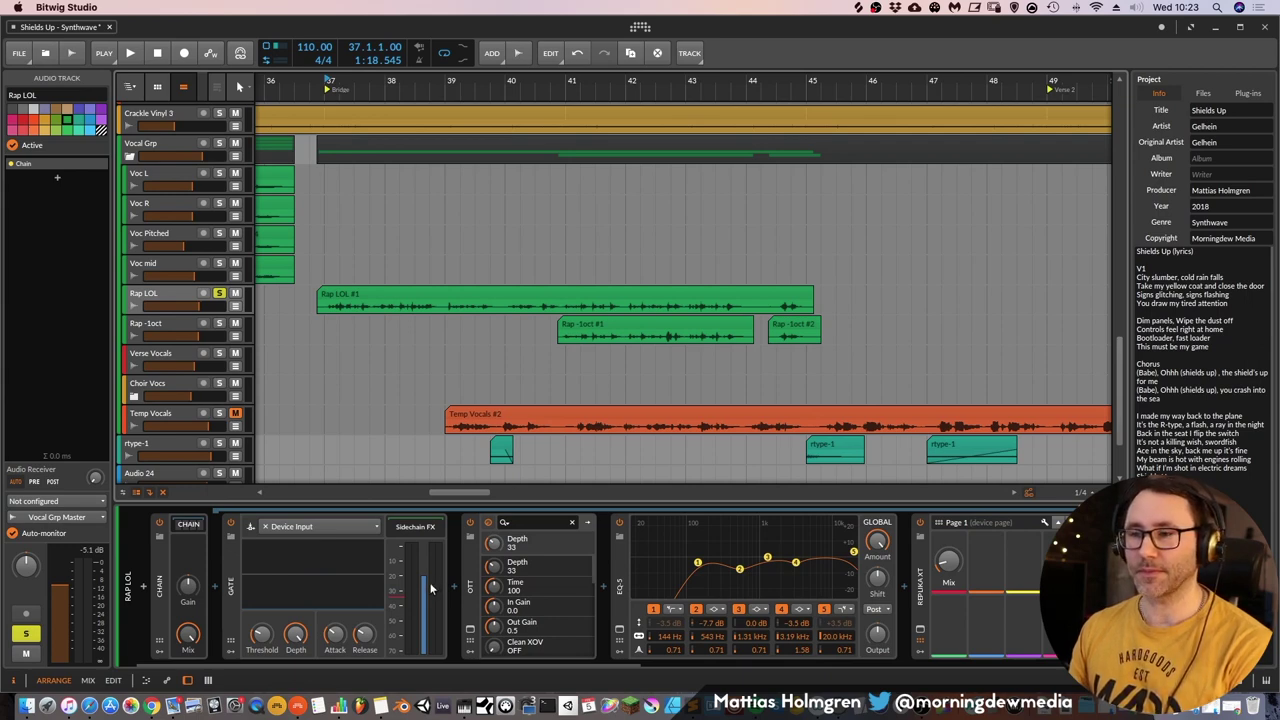
{"action": "left_click", "coordinate": [472, 567]}
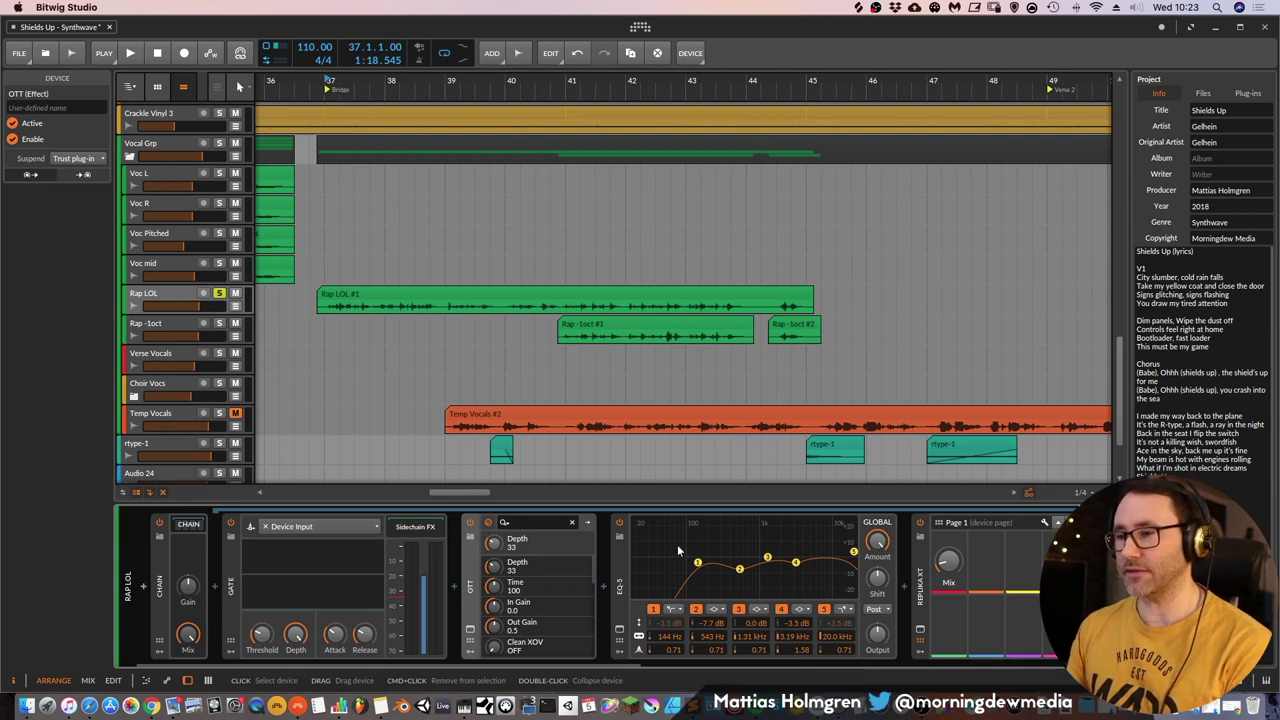
{"action": "left_click", "coordinate": [469, 629]}
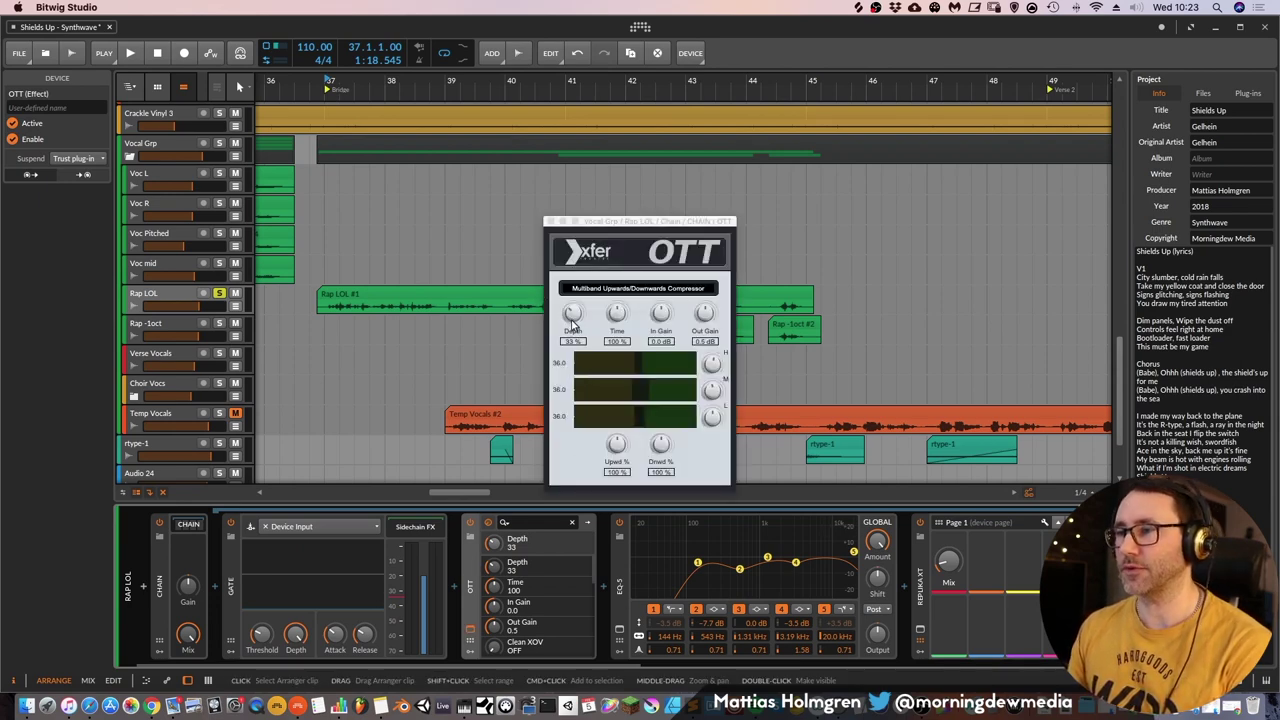
{"action": "left_click", "coordinate": [553, 221]}
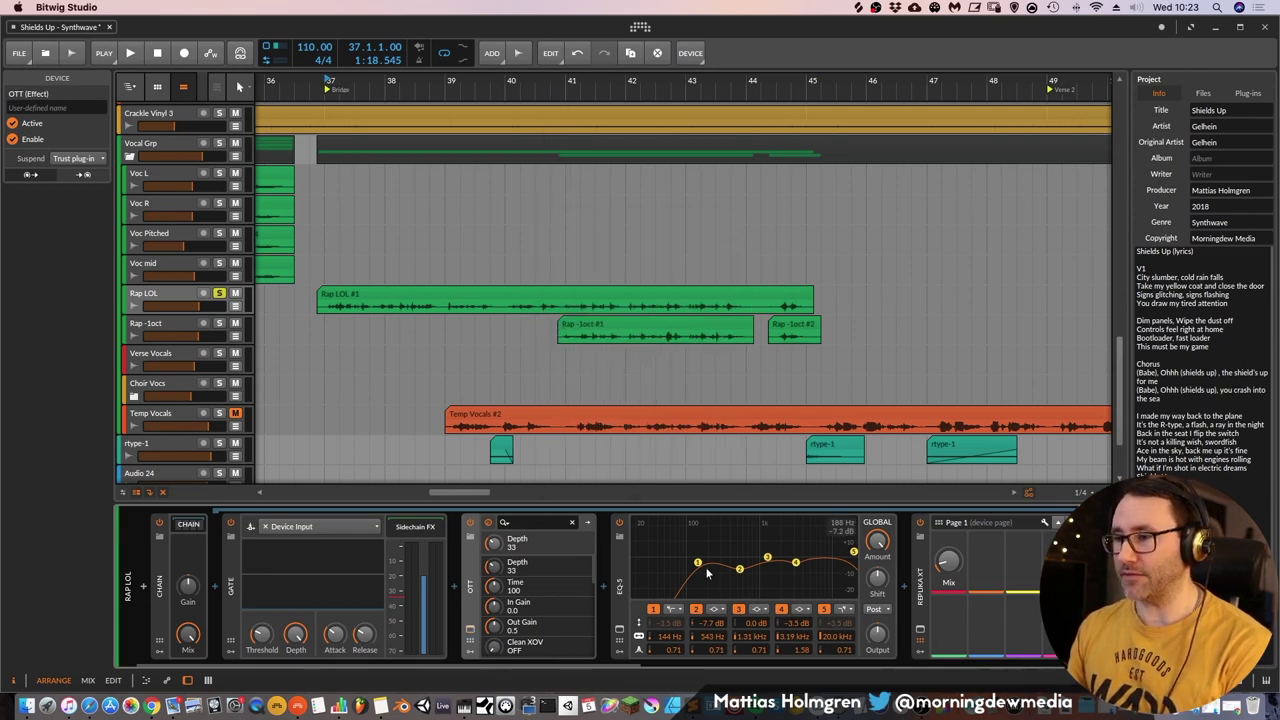
Look further along the Rap LOL chain past the EQ and Replika XT, view the ValhallaVintageVerb window, then close it
{"action": "left_click_drag", "start_coordinate": [598, 666], "coordinate": [786, 678]}
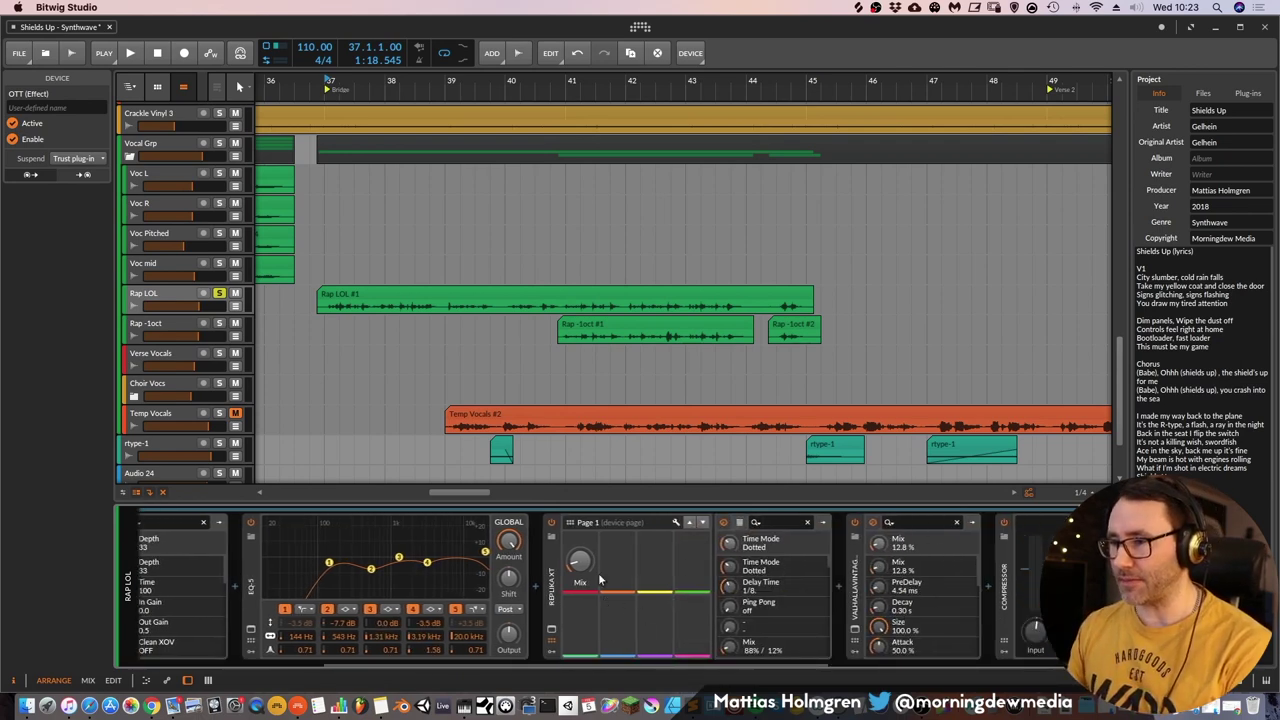
{"action": "scroll", "coordinate": [713, 625], "scroll_direction": "right", "scroll_amount": 5}
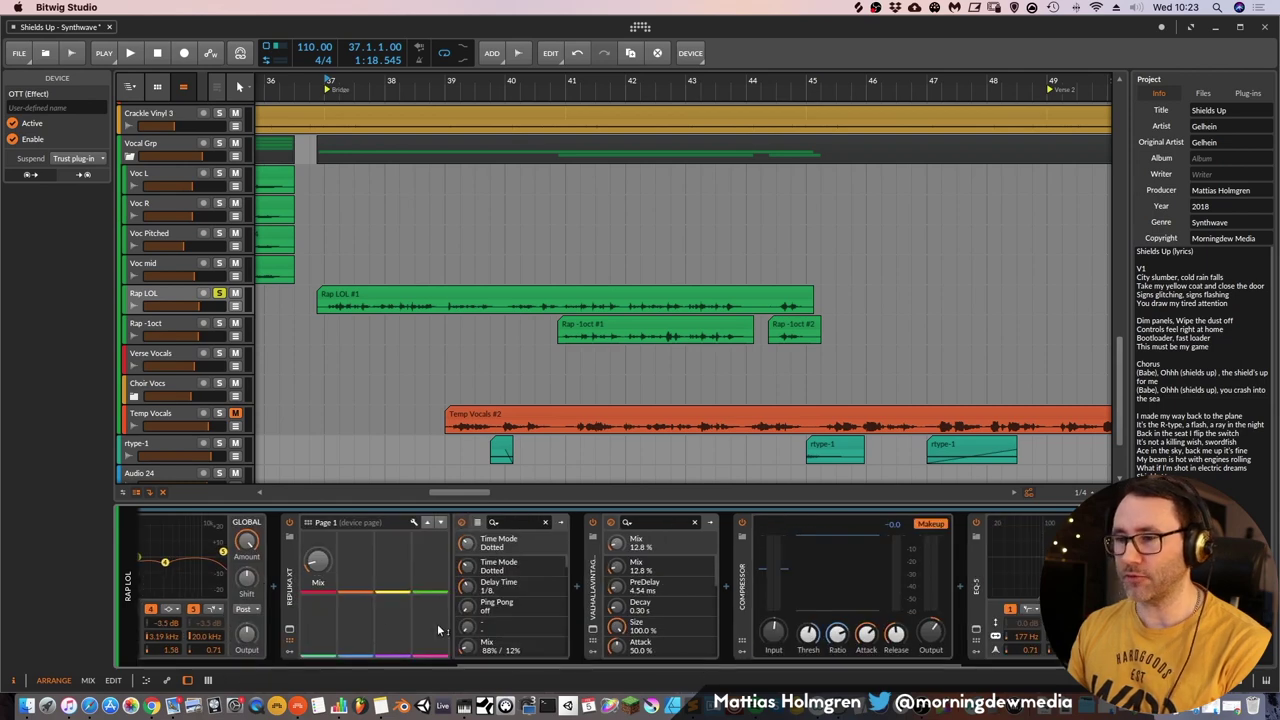
{"action": "left_click", "coordinate": [591, 634]}
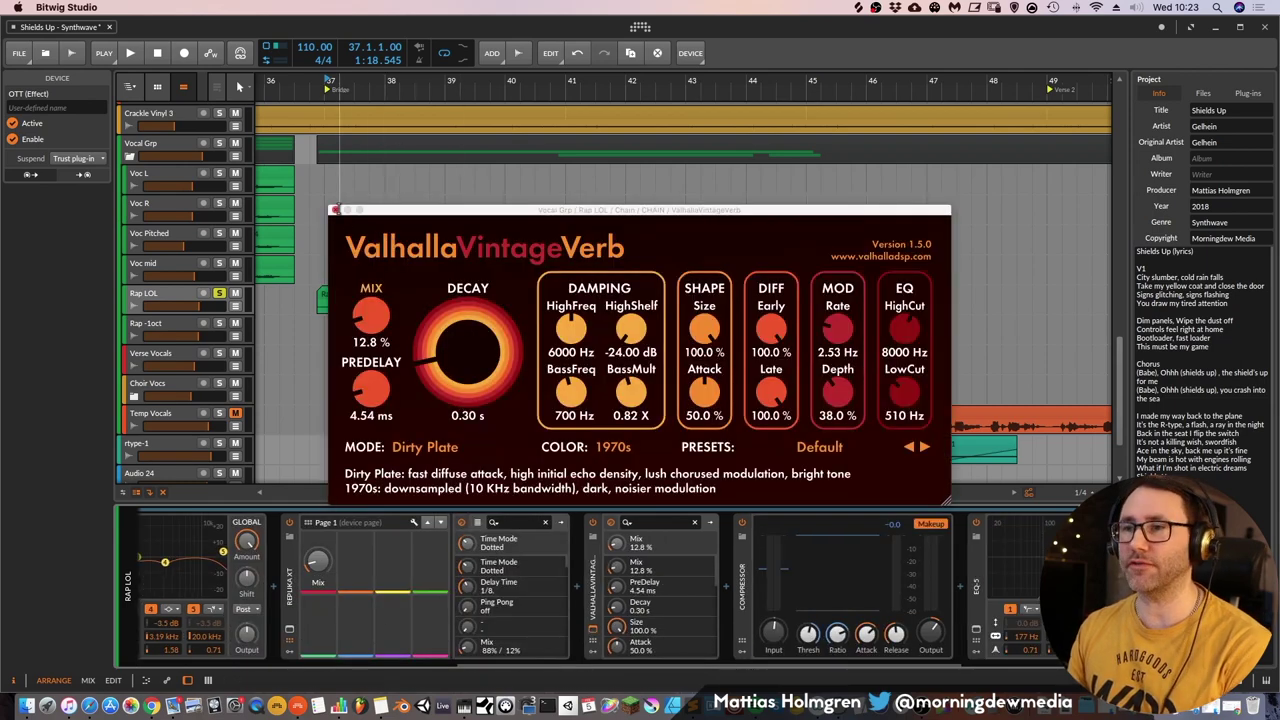
{"action": "left_click", "coordinate": [335, 210]}
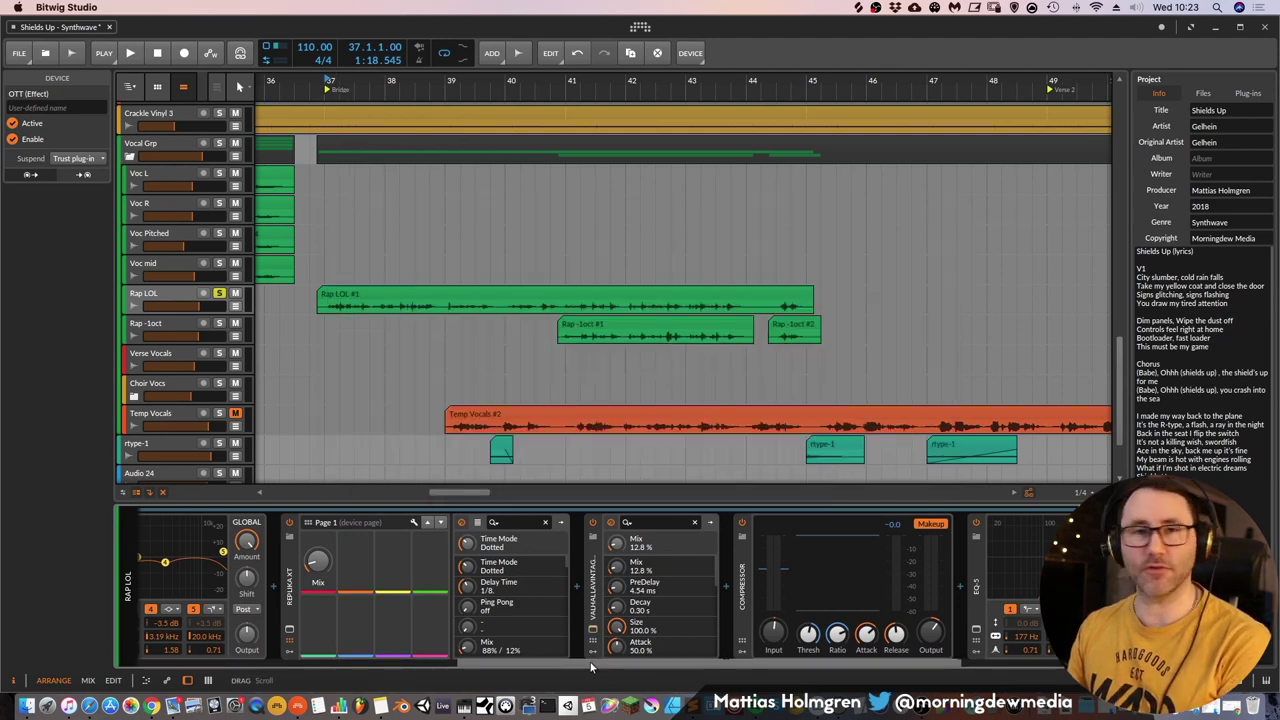
Open the iZotope Trash 2 window on Rap LOL and inspect the Dynamics settings of its middle and high bands
{"action": "left_click_drag", "start_coordinate": [591, 665], "coordinate": [800, 661]}
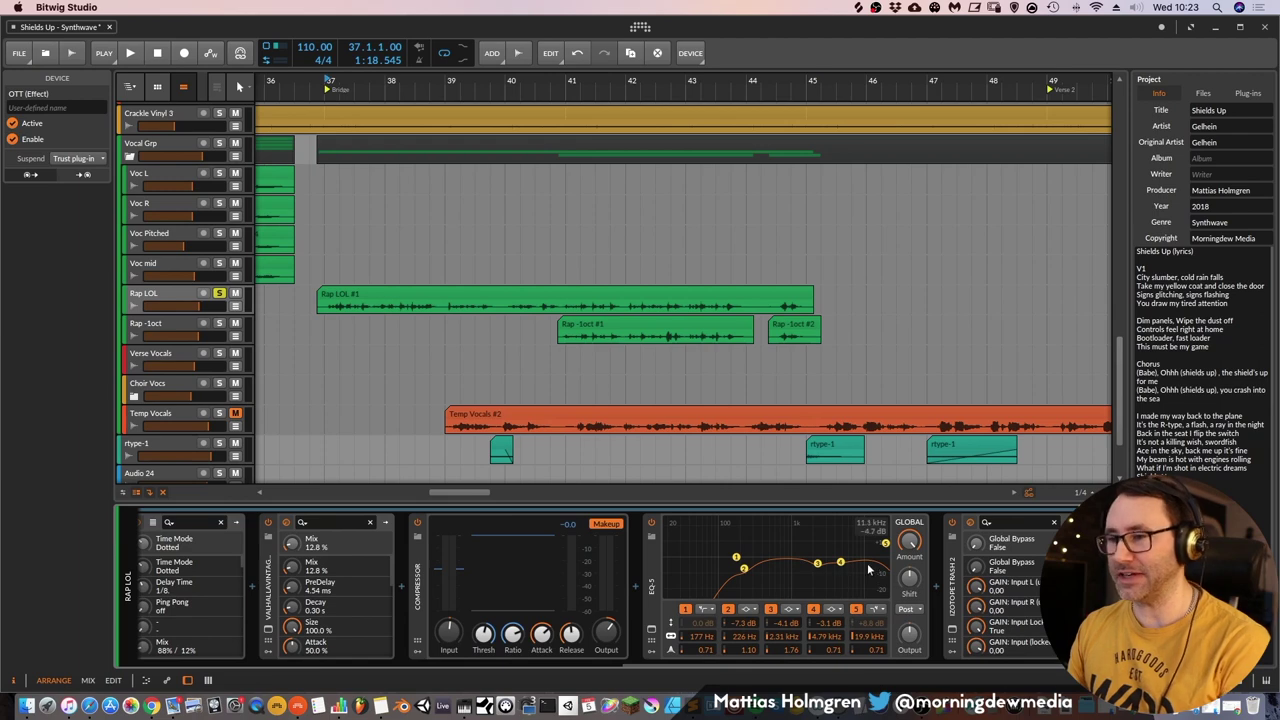
{"action": "left_click", "coordinate": [951, 630]}
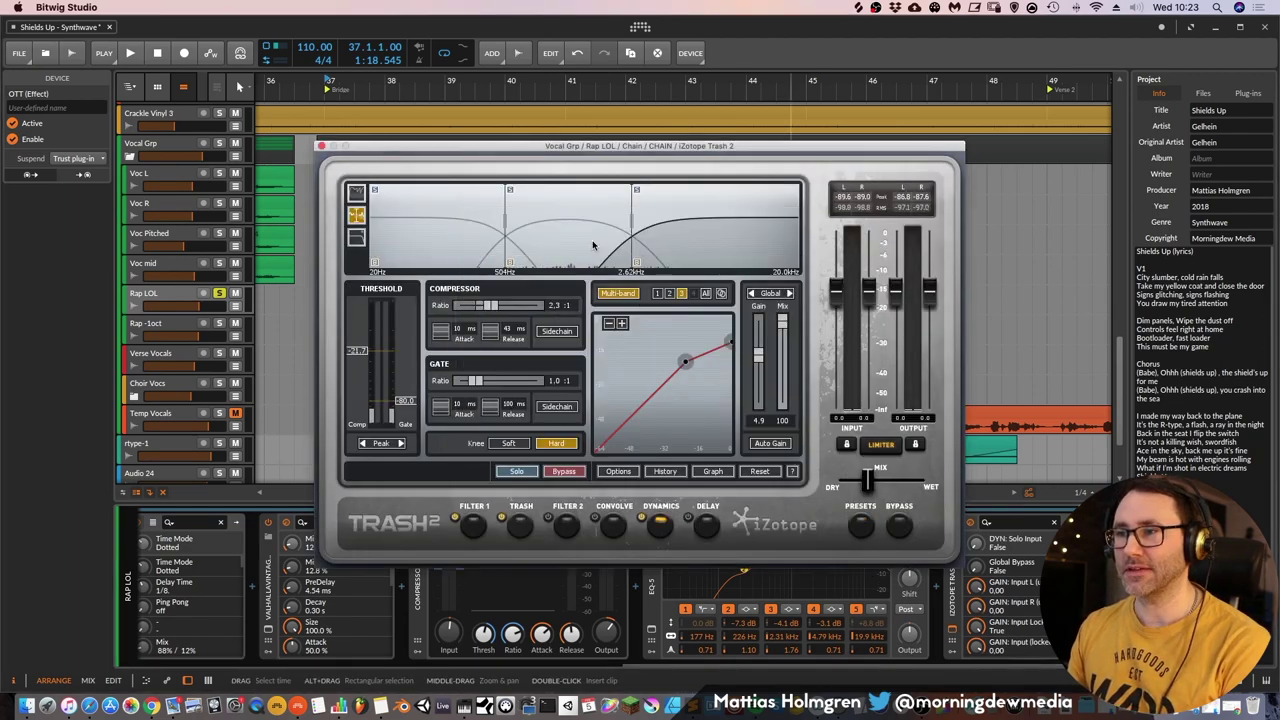
{"action": "left_click", "coordinate": [591, 241]}
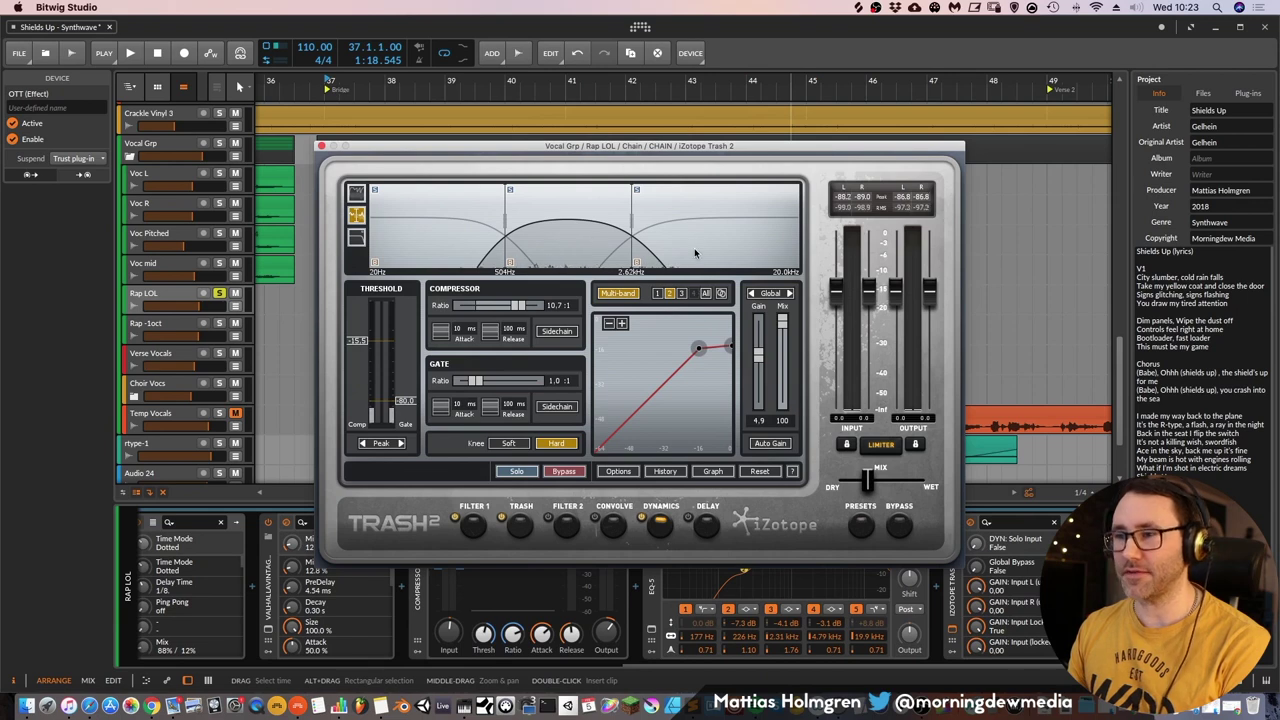
{"action": "left_click", "coordinate": [708, 201]}
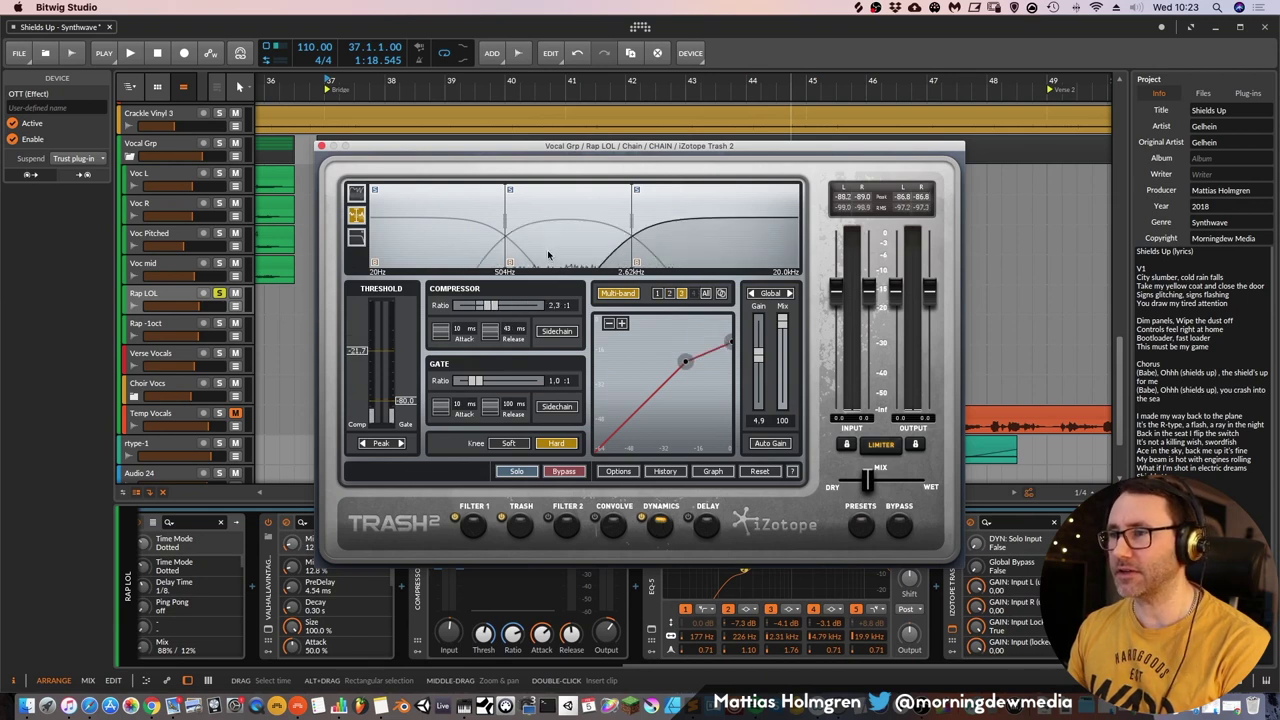
Show Trash 2's Trash module, inspect the distortion settings of its middle and high bands, then close the window
{"action": "left_click", "coordinate": [521, 524]}
{"action": "left_click", "coordinate": [563, 250]}
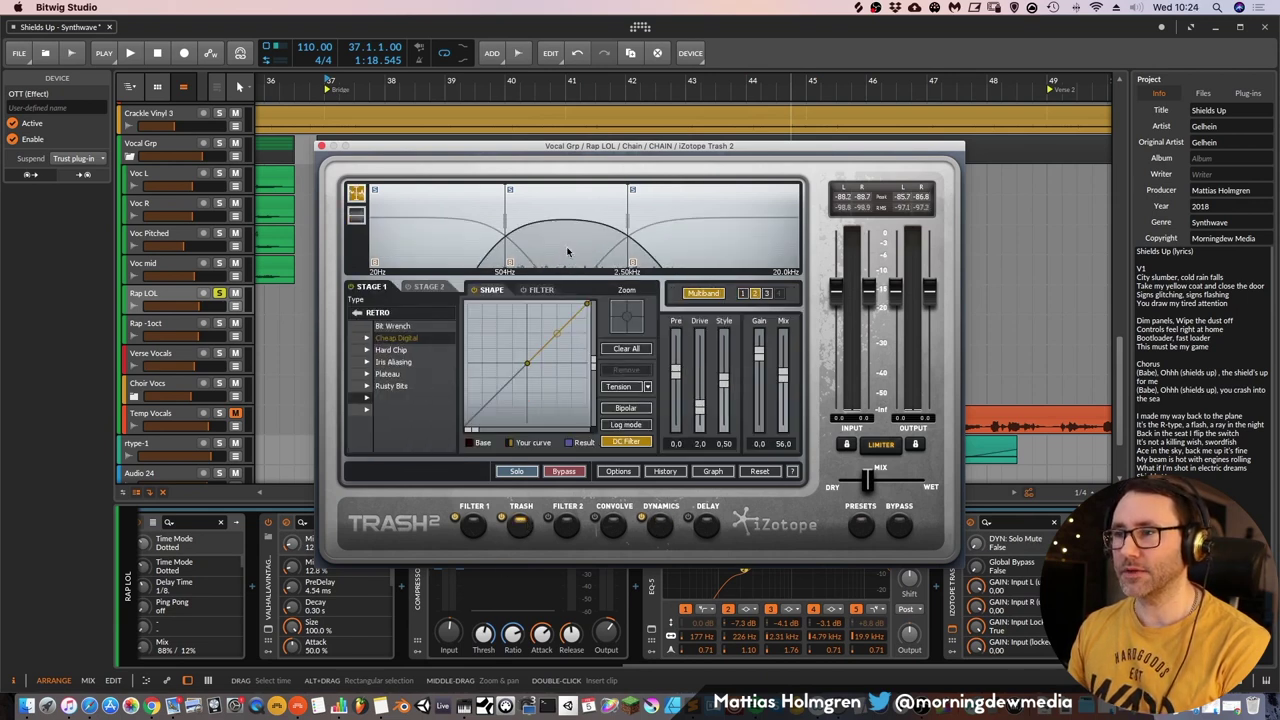
{"action": "left_click", "coordinate": [714, 250]}
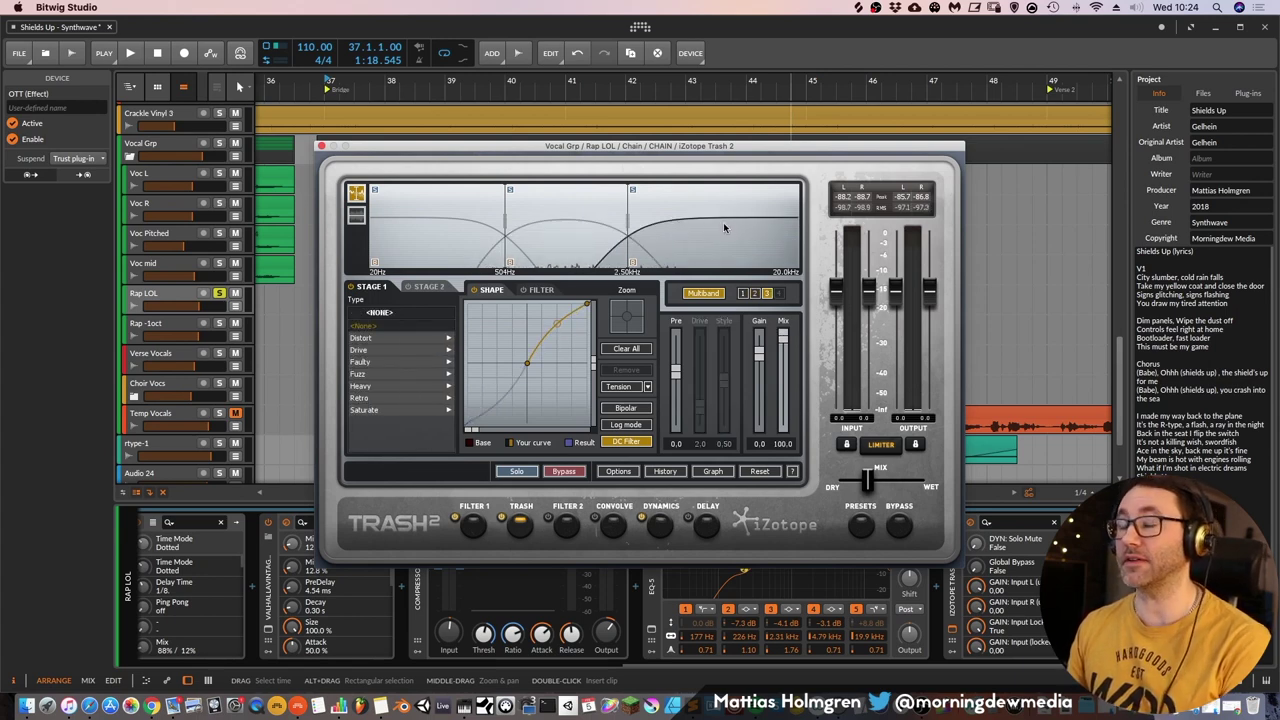
{"action": "left_click", "coordinate": [321, 147]}
Play the soloed Rap LOL vocal from bar 37, comparing it with iZotope Trash 2 bypassed and re-enabled
{"action": "key", "text": "space"}
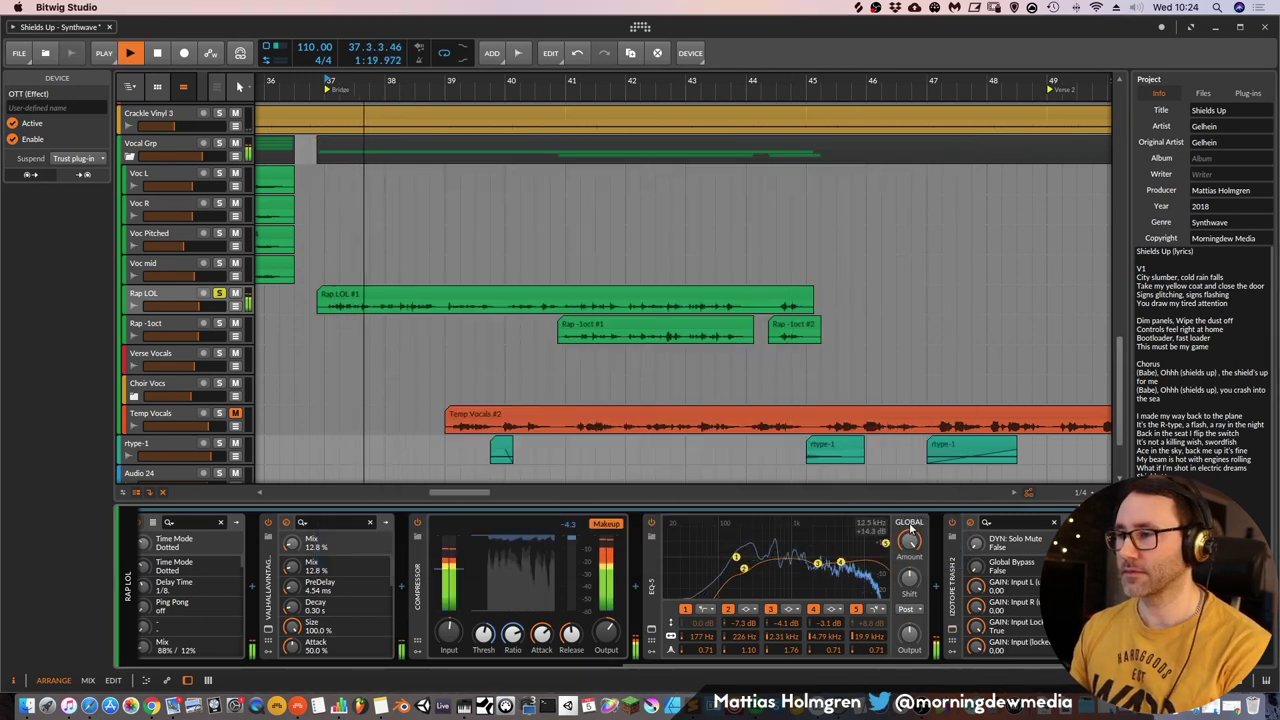
{"action": "left_click", "coordinate": [952, 522]}
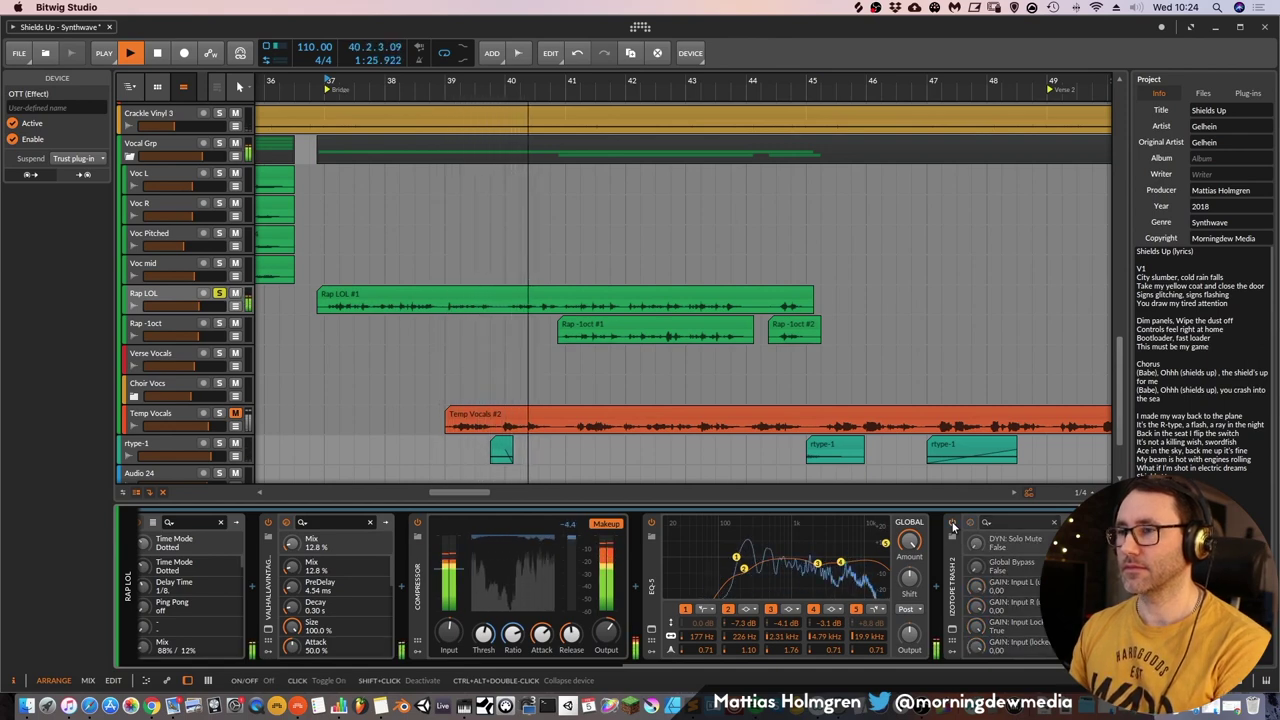
{"action": "left_click", "coordinate": [952, 523]}
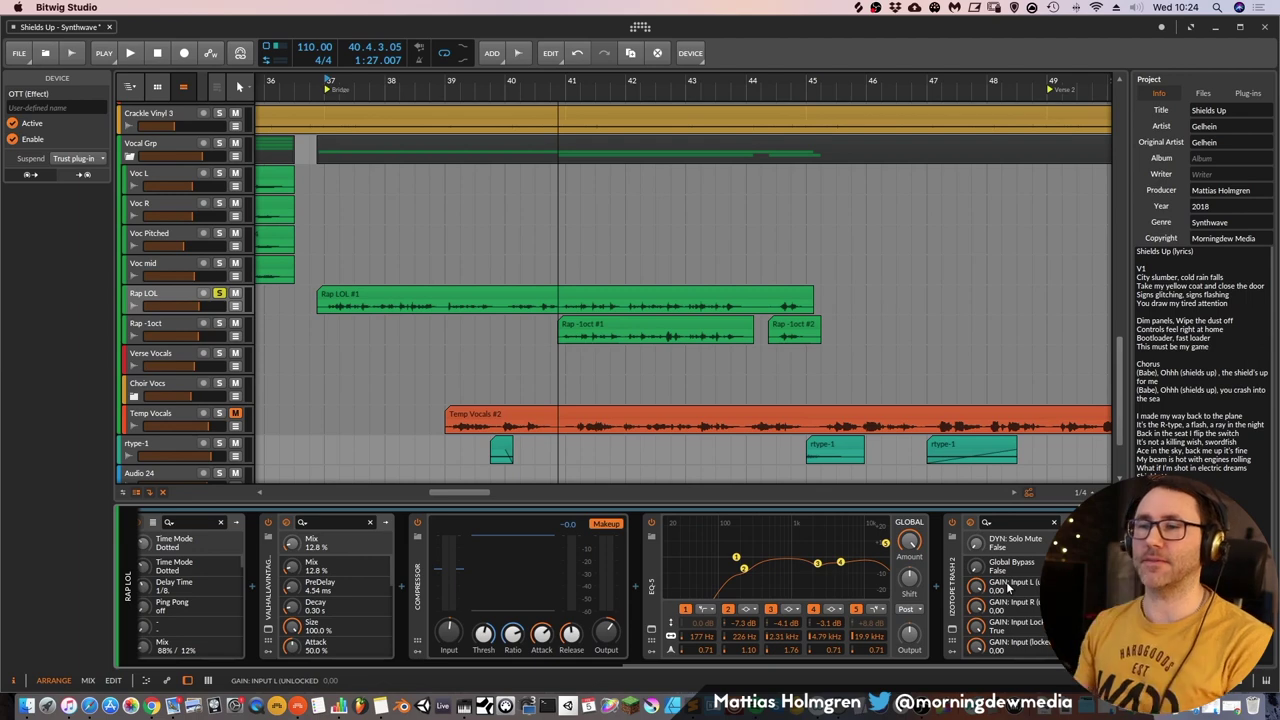
Clear the Rap LOL solo and replay the Bridge rap with the full mix from bar 37
{"action": "left_click", "coordinate": [215, 302]}
{"action": "key", "text": "space"}
{"action": "scroll", "coordinate": [772, 240], "scroll_direction": "down", "scroll_amount": 3}
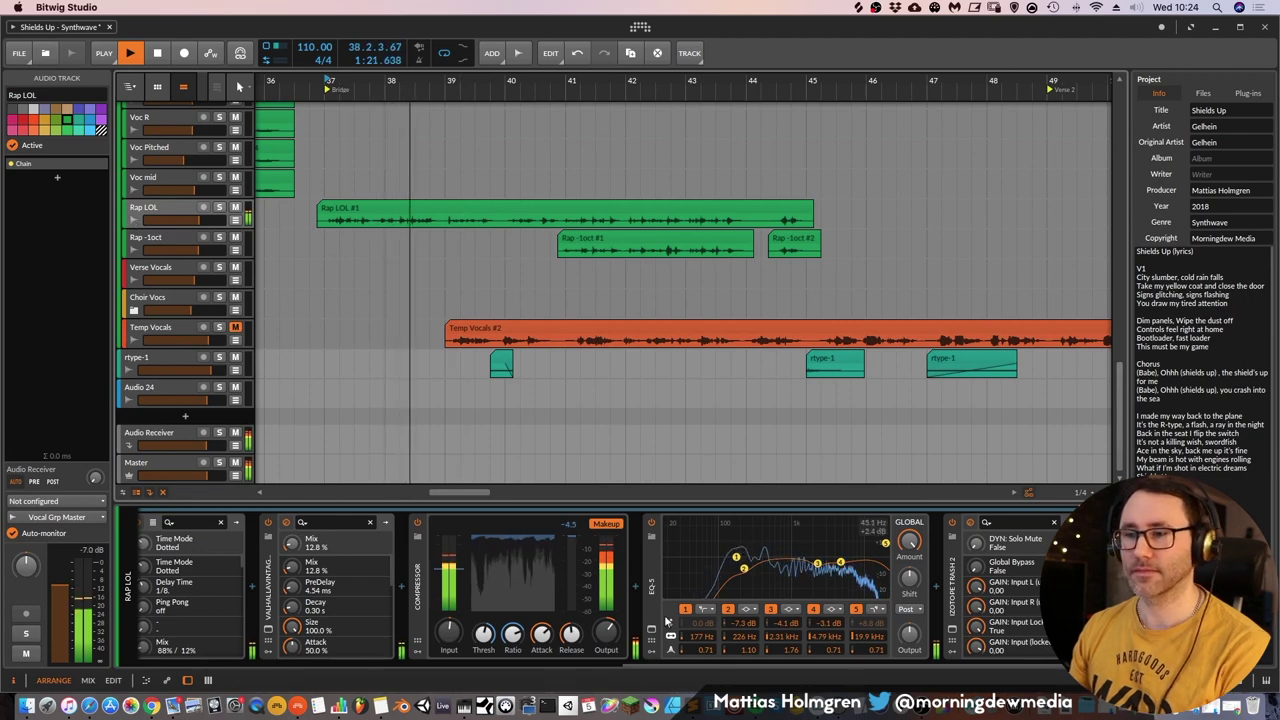
{"action": "scroll", "coordinate": [666, 622], "scroll_direction": "left", "scroll_amount": 8}
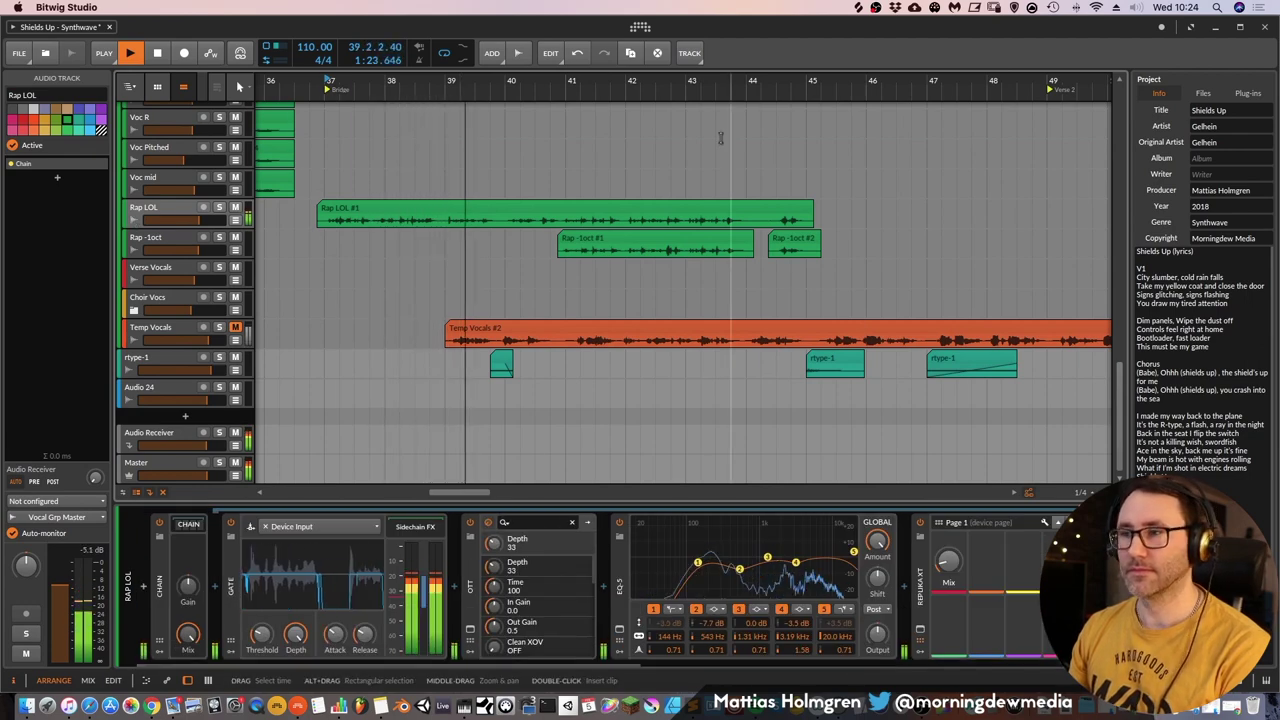
{"action": "left_click_drag", "start_coordinate": [721, 138], "coordinate": [604, 240]}
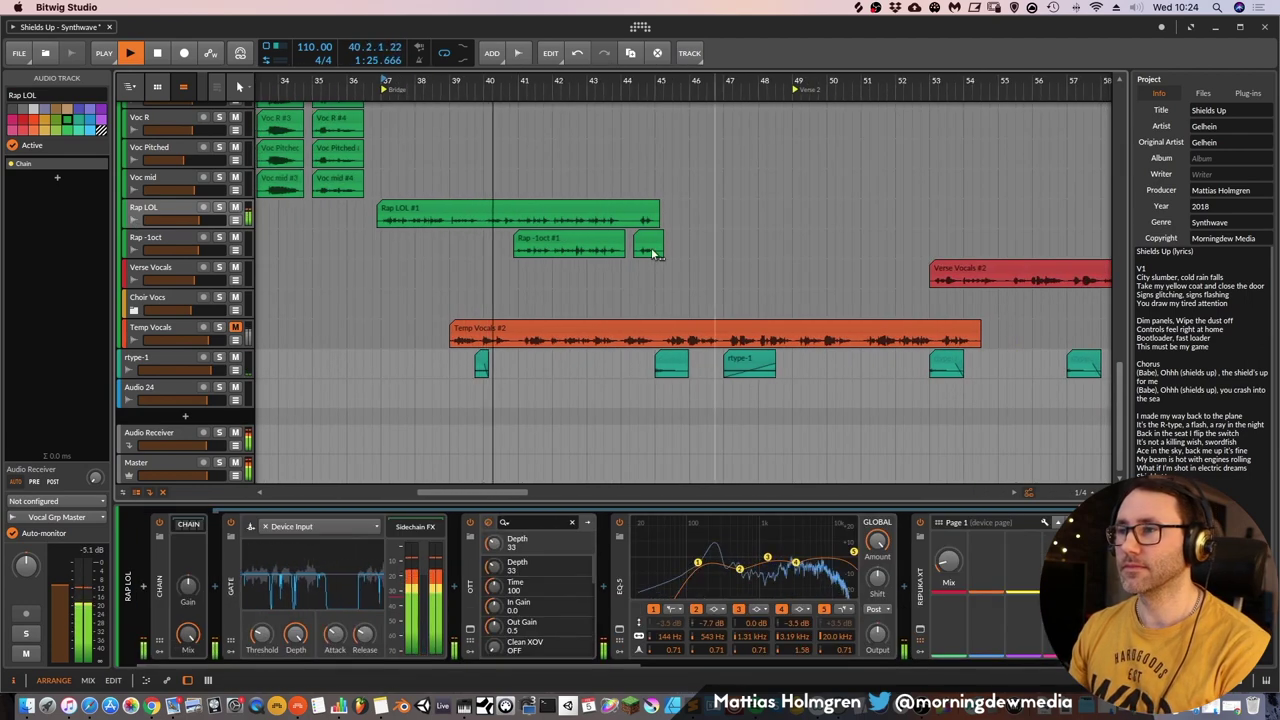
Select the Rap -1oct track during playback and briefly solo it before returning to the full mix
{"action": "left_click", "coordinate": [144, 240]}
{"action": "left_click", "coordinate": [219, 237]}
{"action": "left_click", "coordinate": [219, 237]}
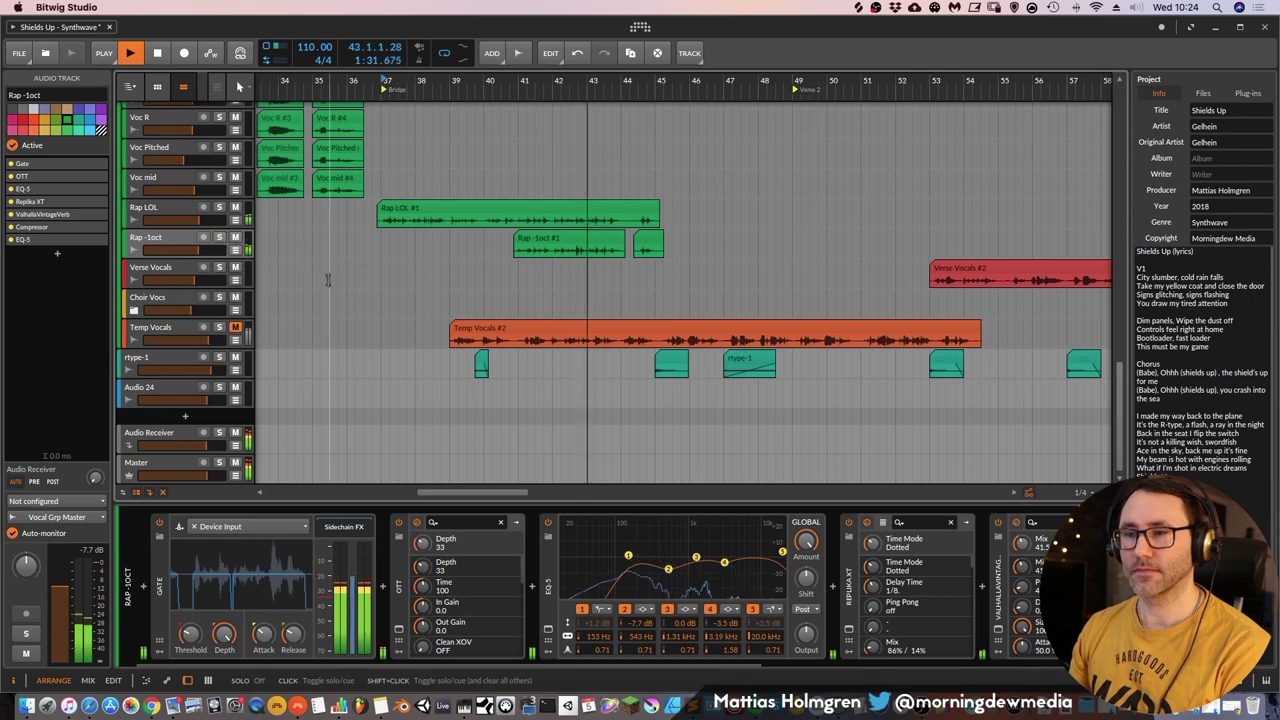
Select the Rap -1oct #1 clip, stop playback, and view its stretching mode options without changing the mode
{"action": "left_click", "coordinate": [613, 241]}
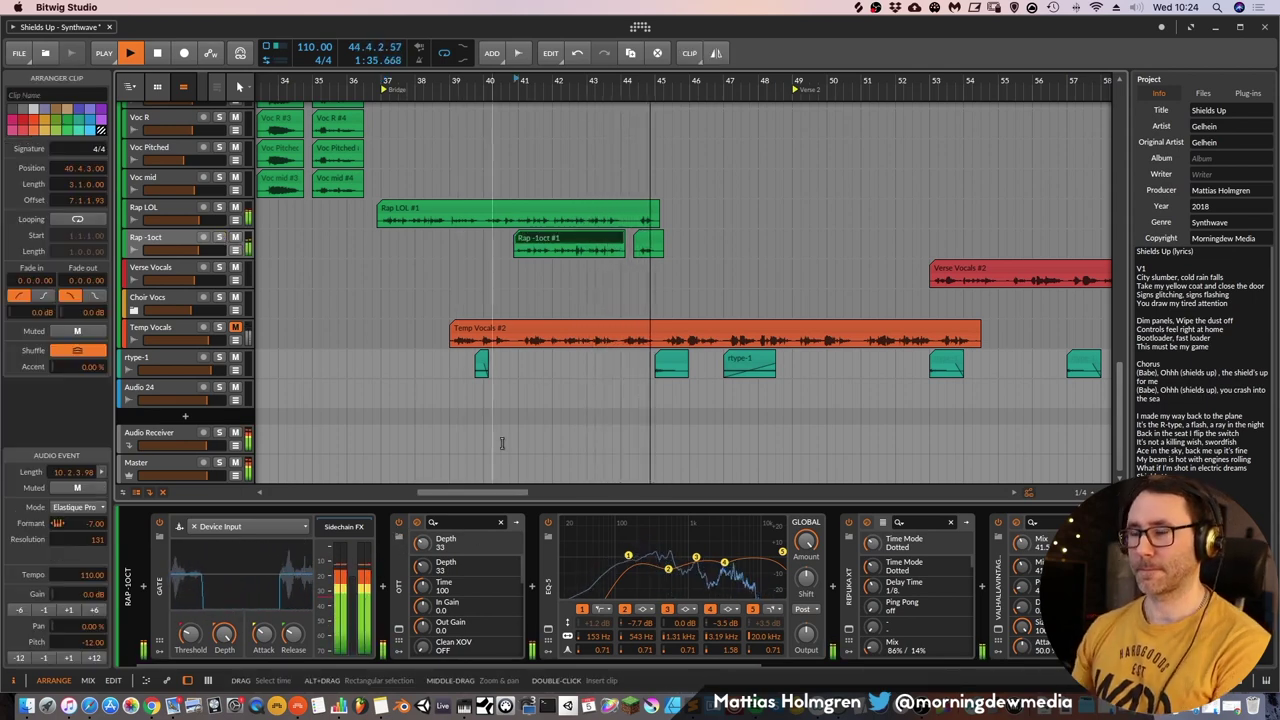
{"action": "key", "text": "space"}
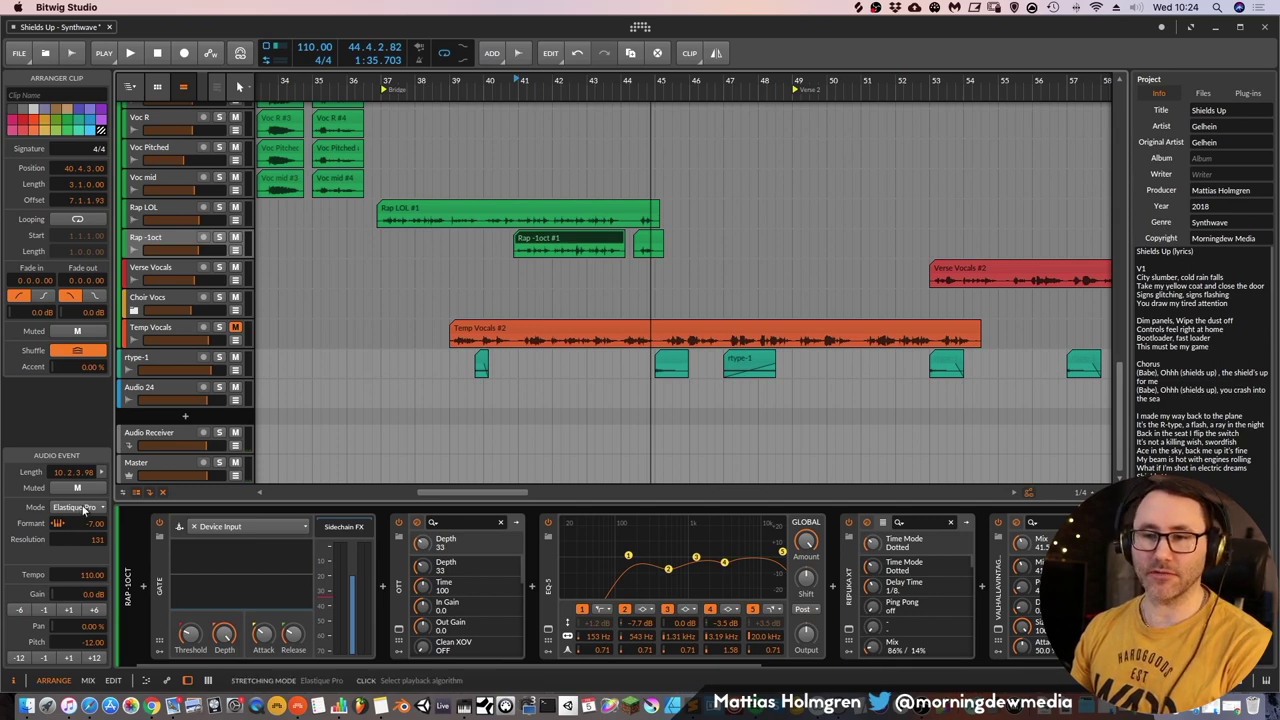
{"action": "left_click", "coordinate": [80, 507]}
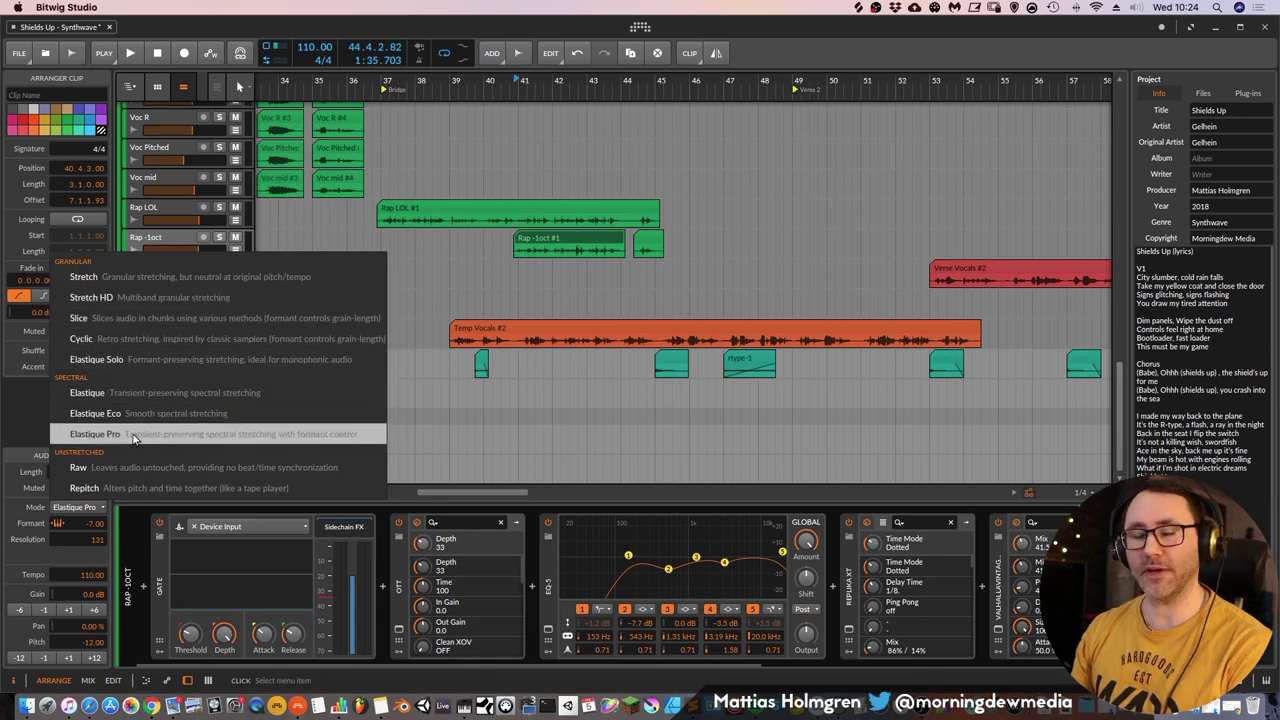
{"action": "left_click", "coordinate": [21, 427]}
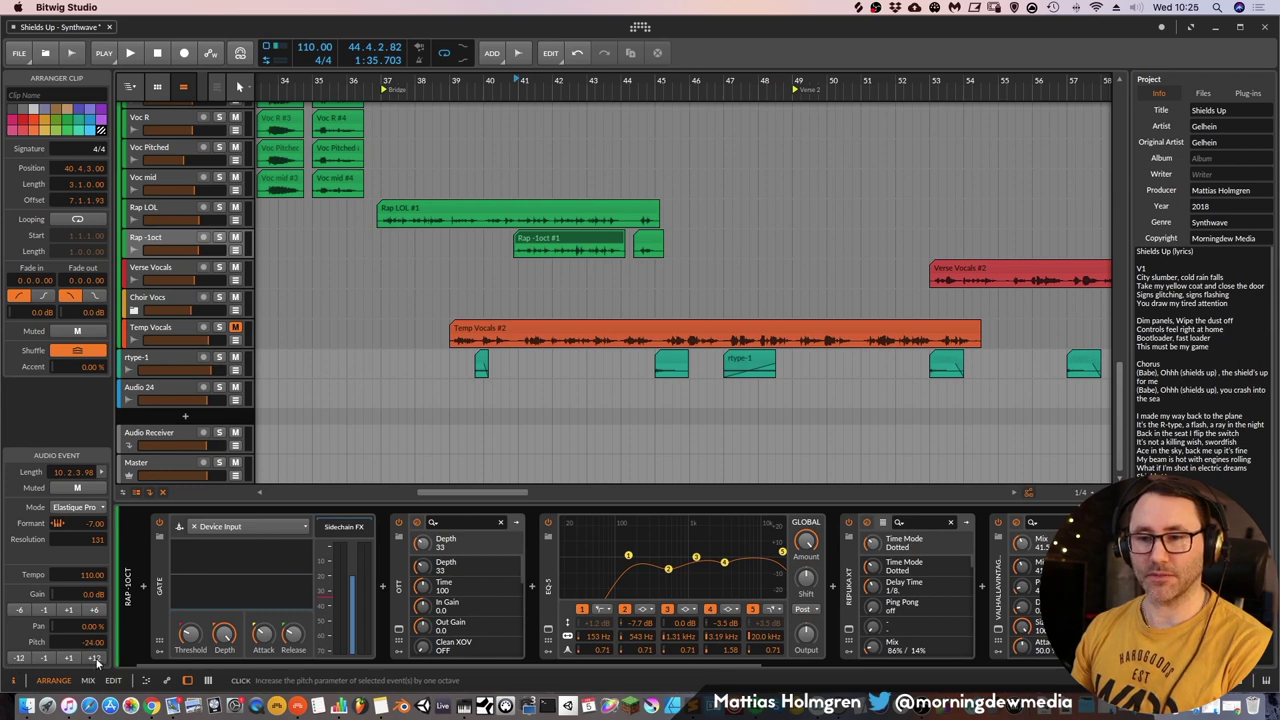
Set the playback start to bar 45 and bring the synth and bass tracks between the Bridge and Verse 2 into view
{"action": "left_click_drag", "start_coordinate": [543, 81], "coordinate": [536, 82]}
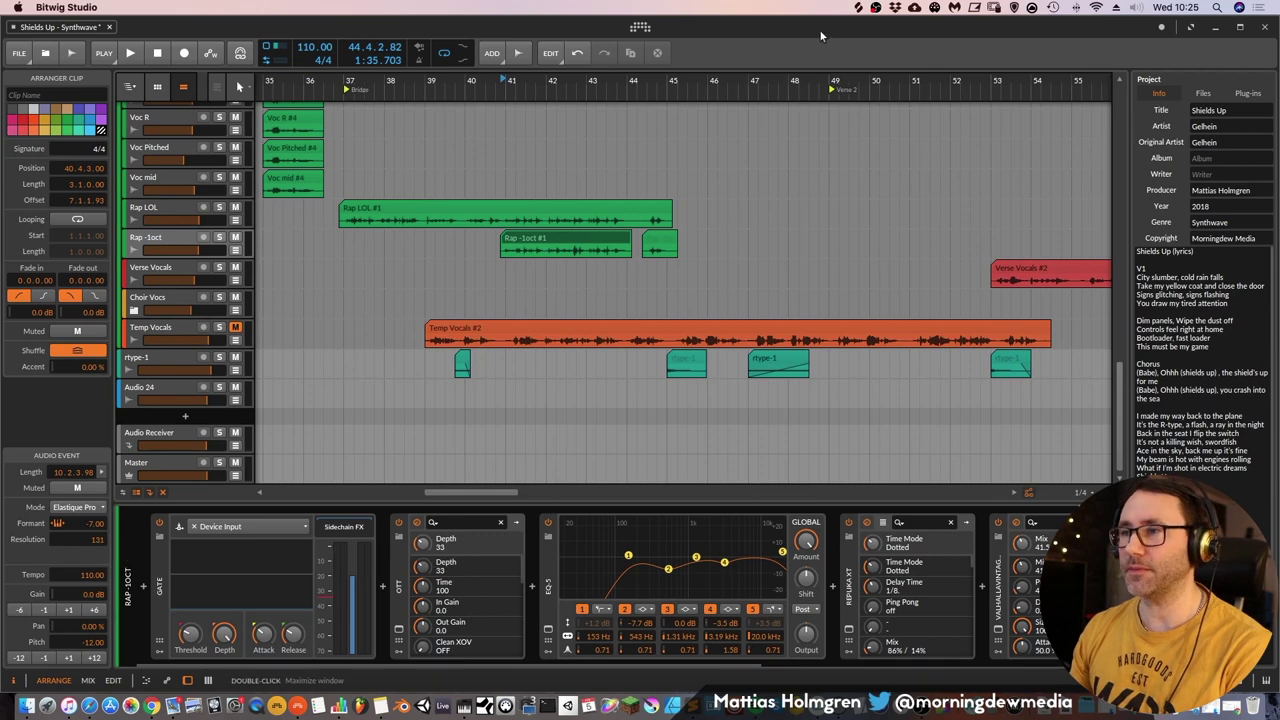
{"action": "left_click_drag", "start_coordinate": [768, 82], "coordinate": [591, 70]}
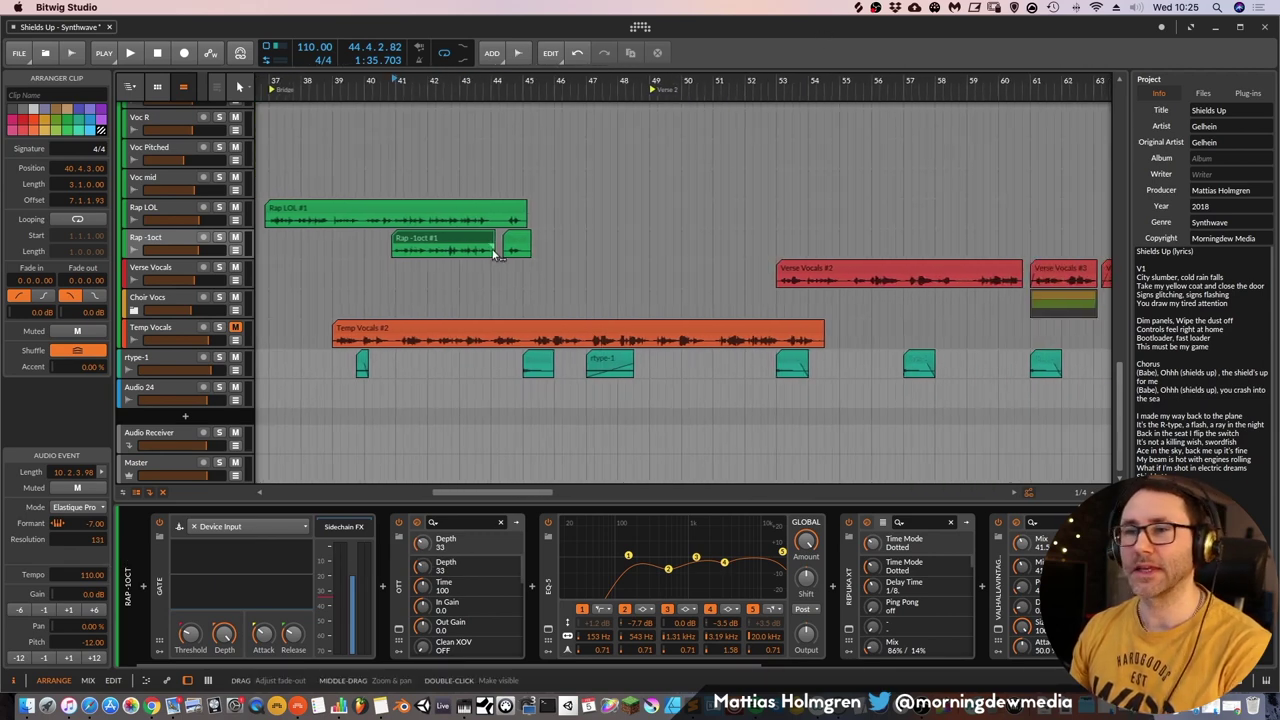
{"action": "scroll", "coordinate": [480, 262], "scroll_direction": "up", "scroll_amount": 8}
{"action": "scroll", "coordinate": [527, 279], "scroll_direction": "up", "scroll_amount": 8}
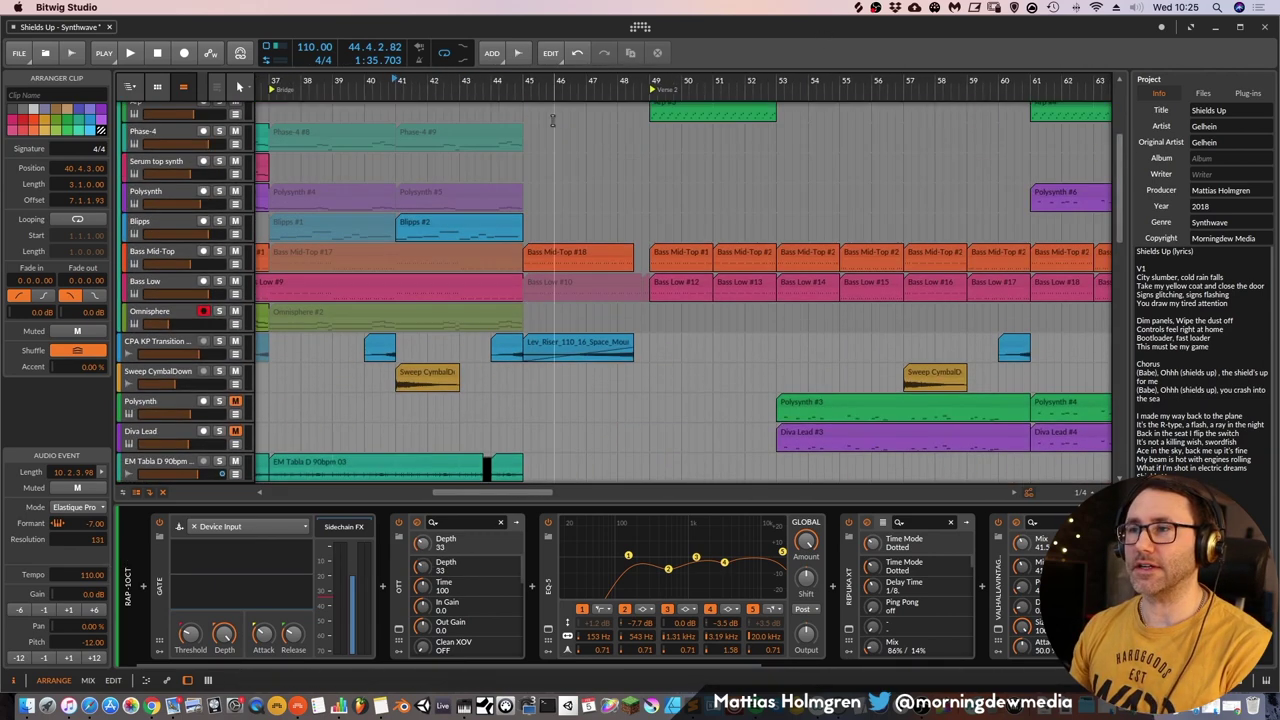
{"action": "mouse_move", "coordinate": [544, 84]}
{"action": "left_mouse_down"}
{"action": "mouse_move", "coordinate": [568, 98]}
{"action": "mouse_move", "coordinate": [654, 72]}
{"action": "mouse_move", "coordinate": [593, 84]}
{"action": "left_mouse_up"}
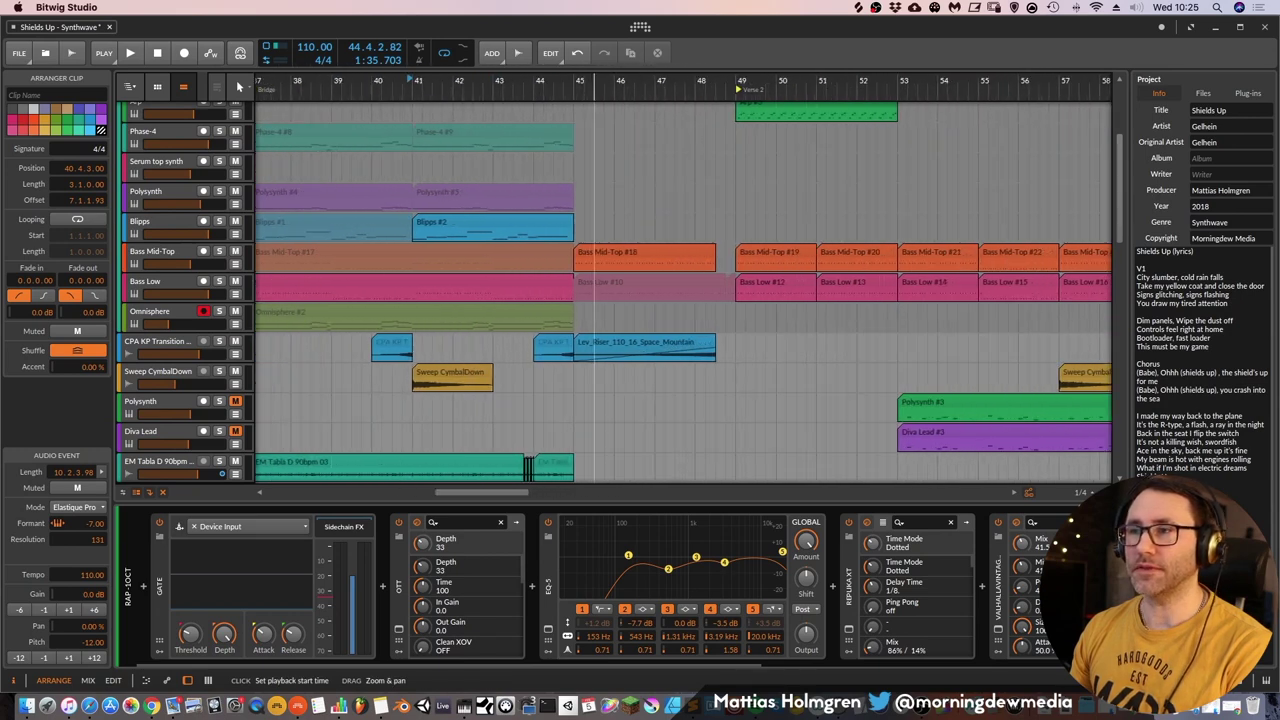
{"action": "left_click", "coordinate": [575, 82]}
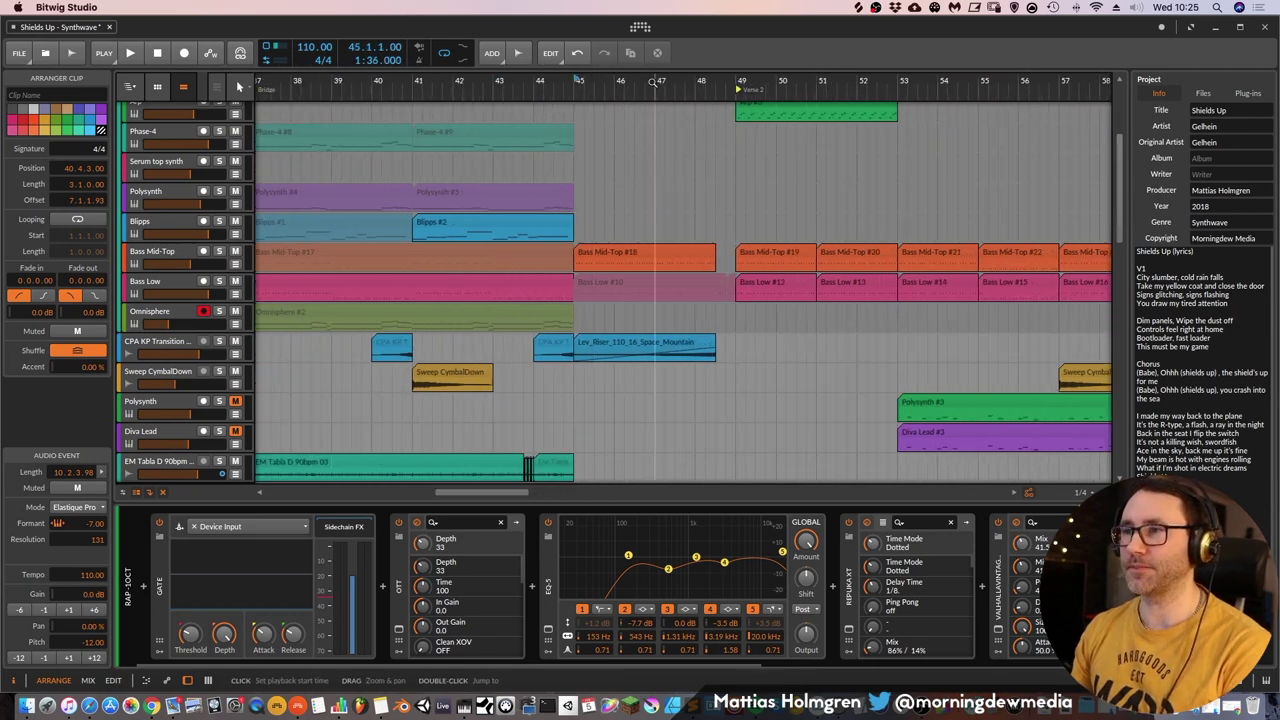
{"action": "left_click_drag", "start_coordinate": [653, 80], "coordinate": [514, 125]}
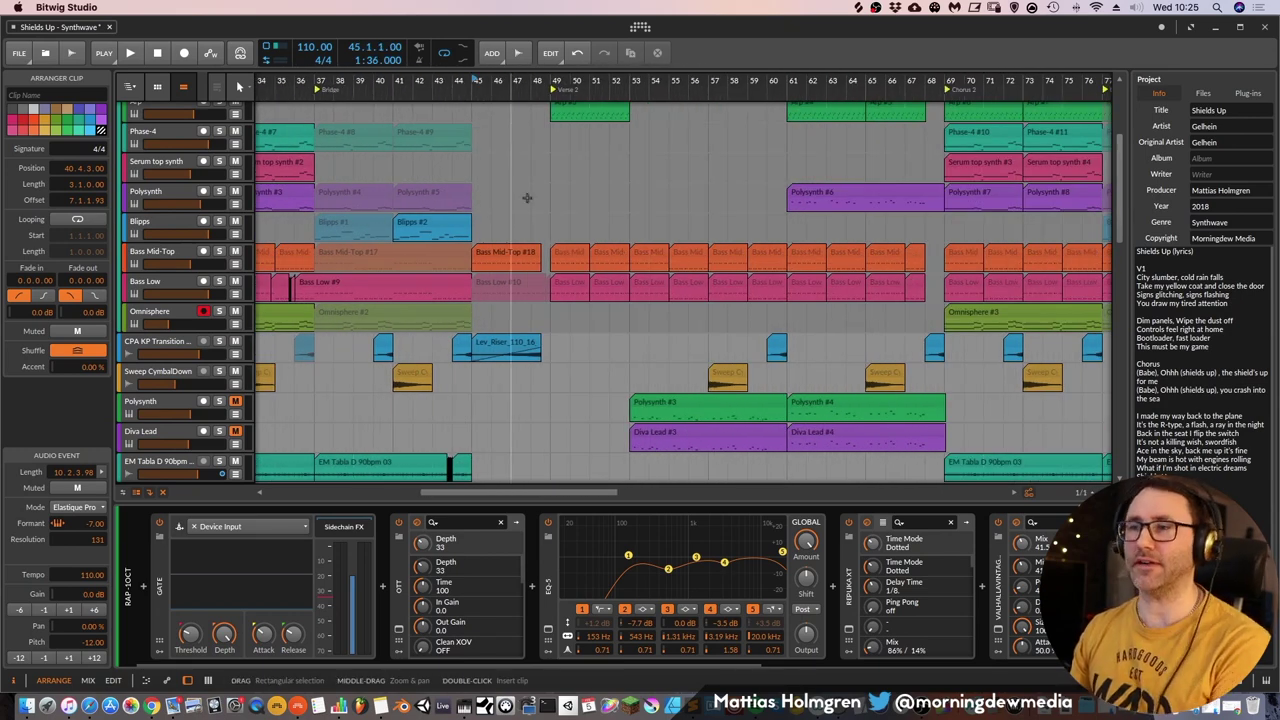
Solo the FX Beat track, audition it from bar 45, and select its first clip
{"action": "scroll", "coordinate": [516, 125], "scroll_direction": "up", "scroll_amount": 5}
{"action": "key", "text": "space"}
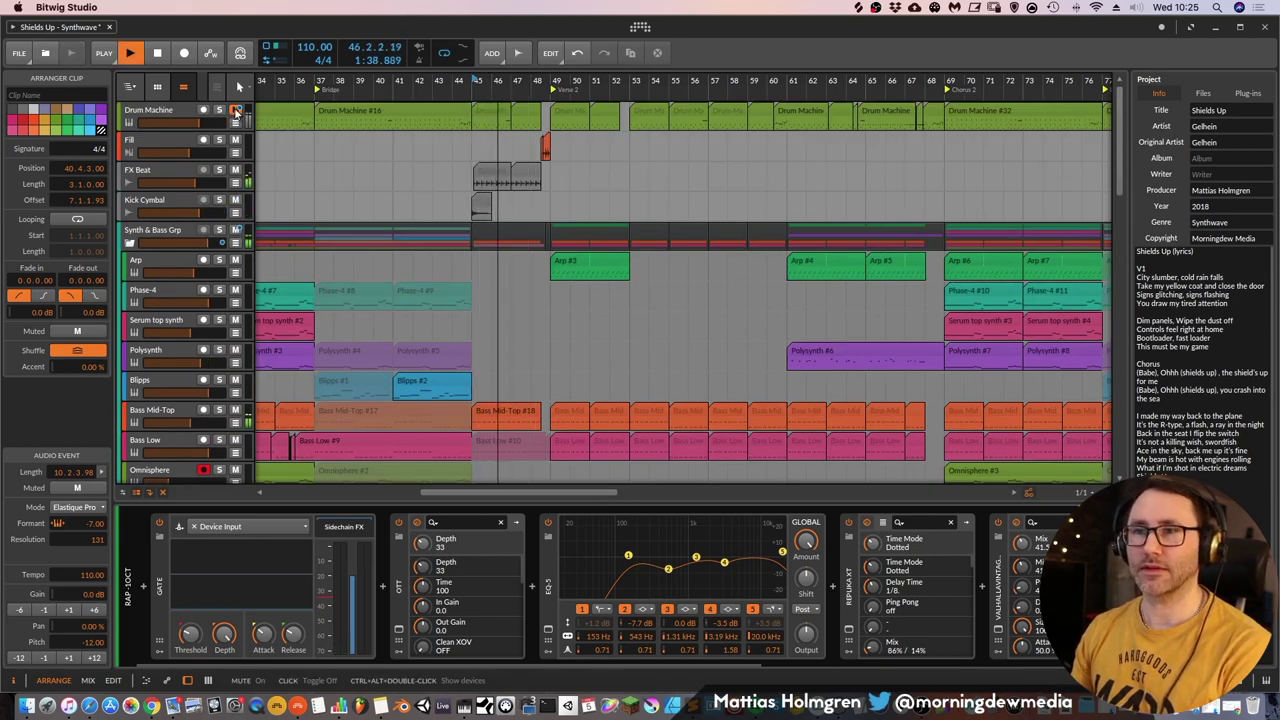
{"action": "left_click", "coordinate": [219, 170]}
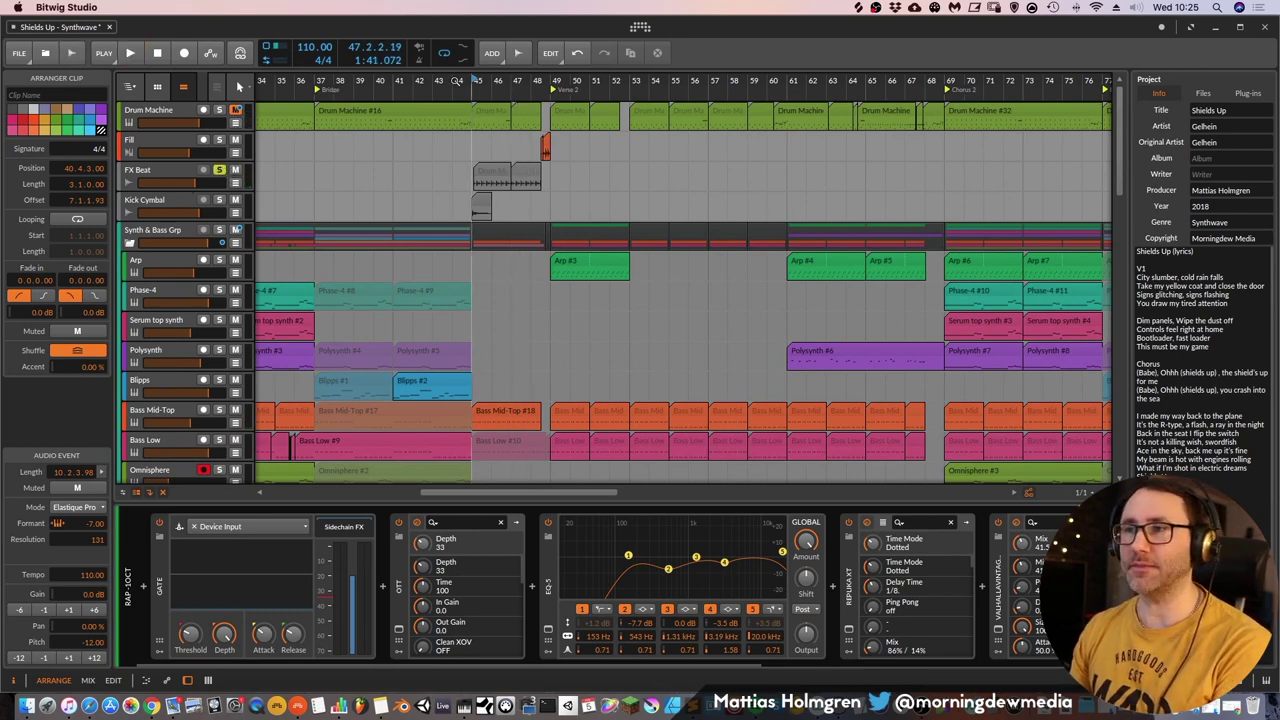
{"action": "key", "text": "space"}
{"action": "left_click_drag", "start_coordinate": [510, 82], "coordinate": [482, 125]}
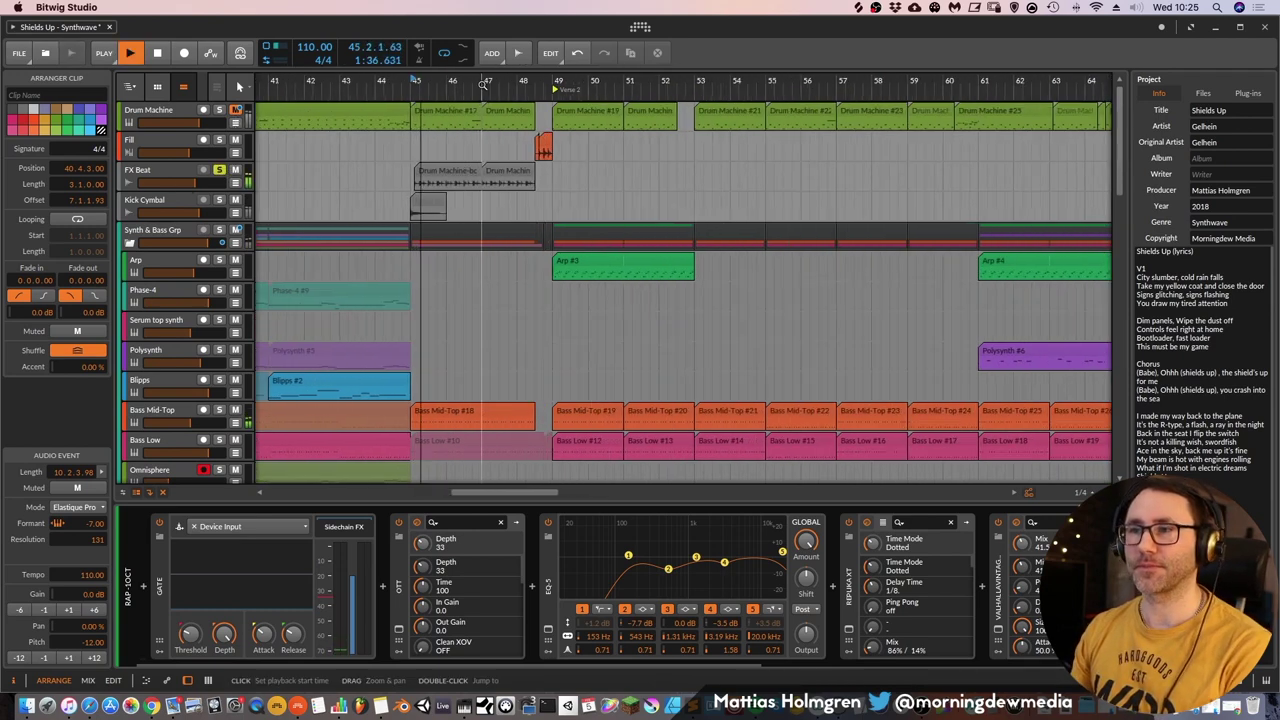
{"action": "left_click", "coordinate": [434, 173]}
{"action": "key", "text": "space"}
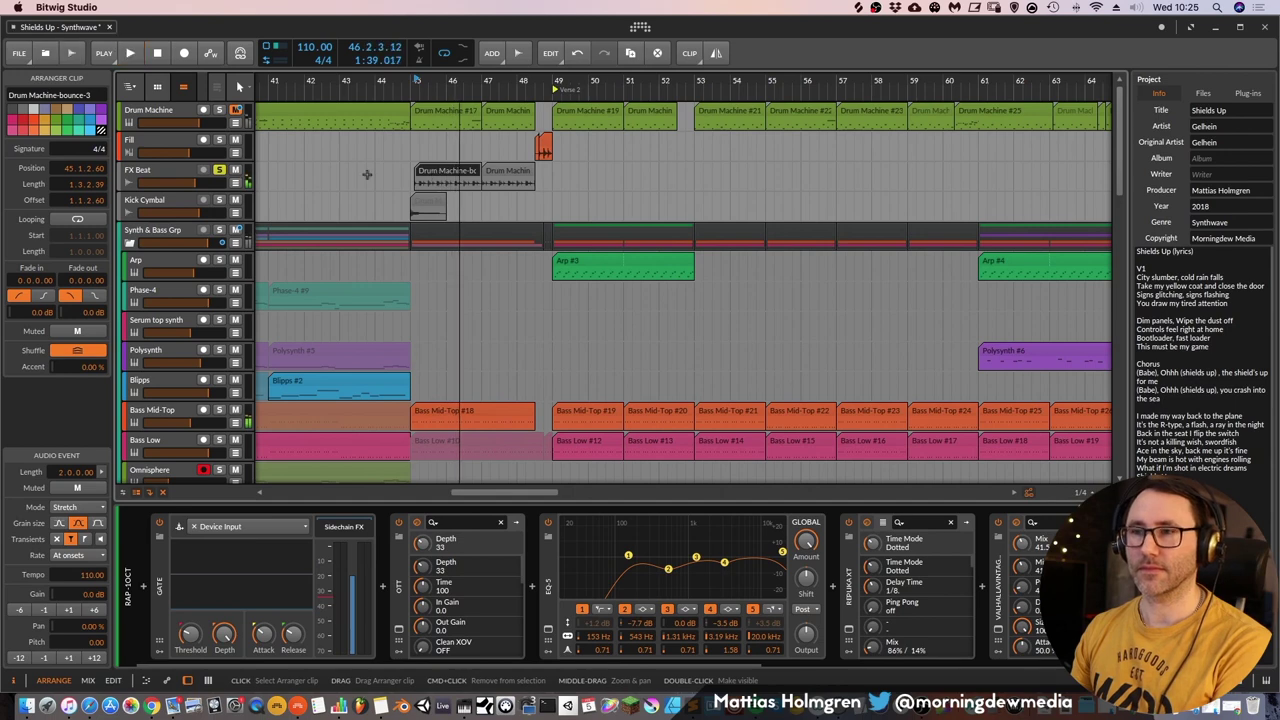
Play the FX Beat track while comparing Ladder and 8-Bit Shaper off and on, and clear the track's solo
{"action": "left_click", "coordinate": [151, 174]}
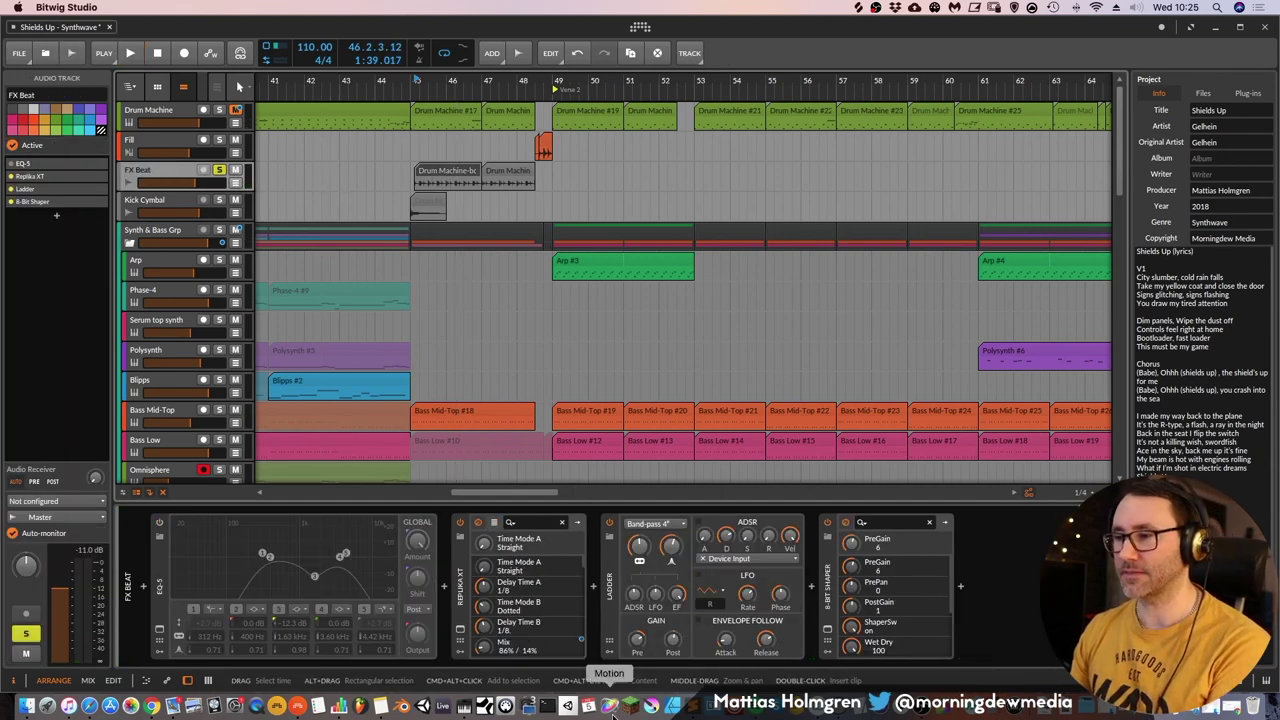
{"action": "key", "text": "space"}
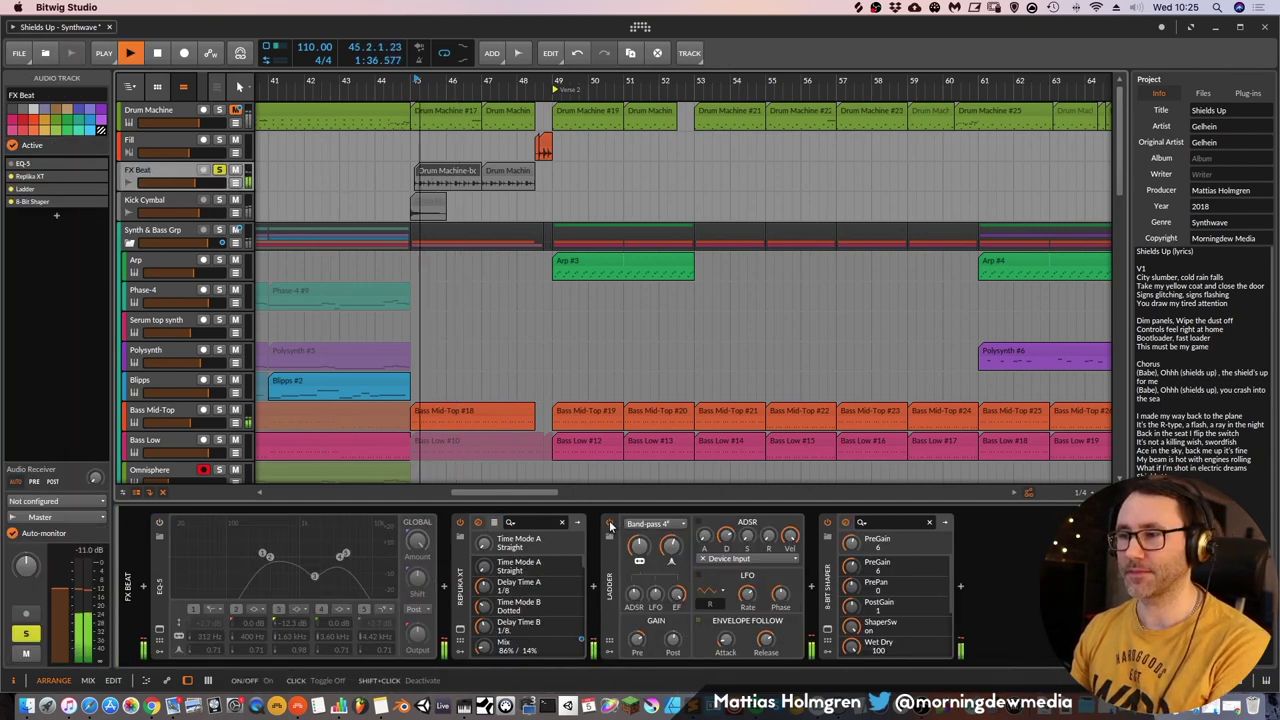
{"action": "left_click", "coordinate": [610, 523]}
{"action": "left_click", "coordinate": [610, 523]}
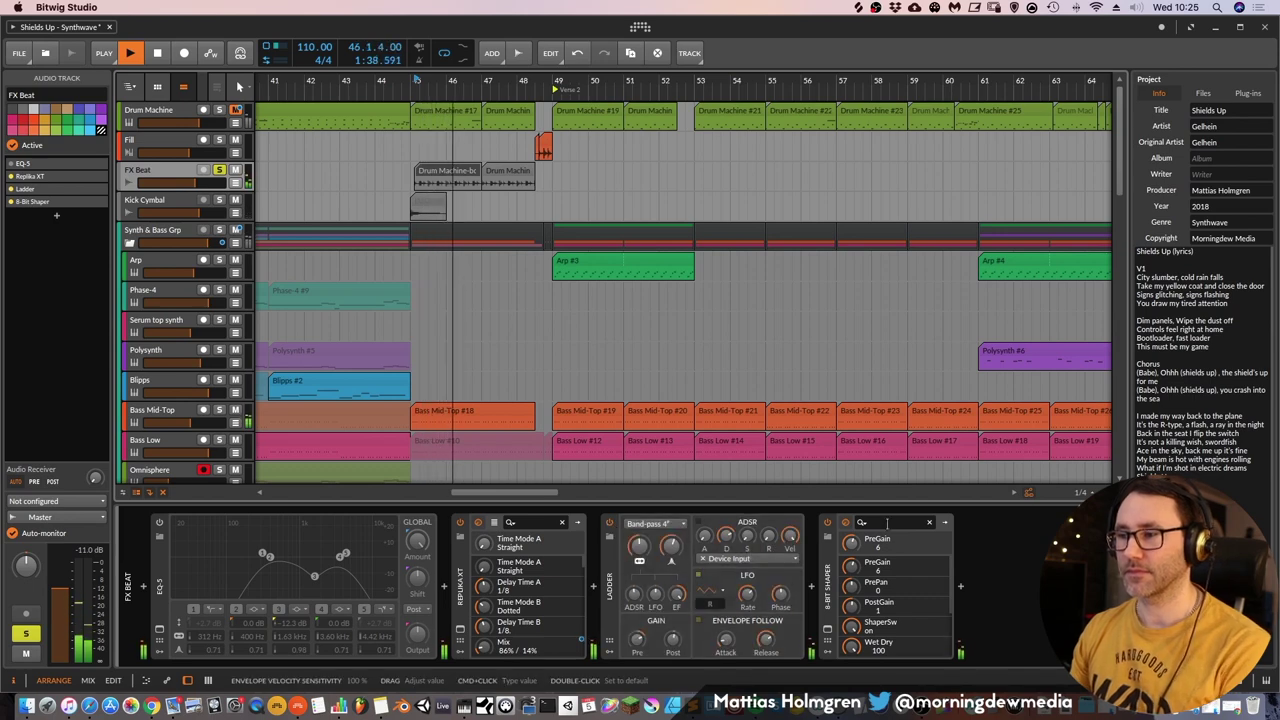
{"action": "left_click", "coordinate": [827, 523]}
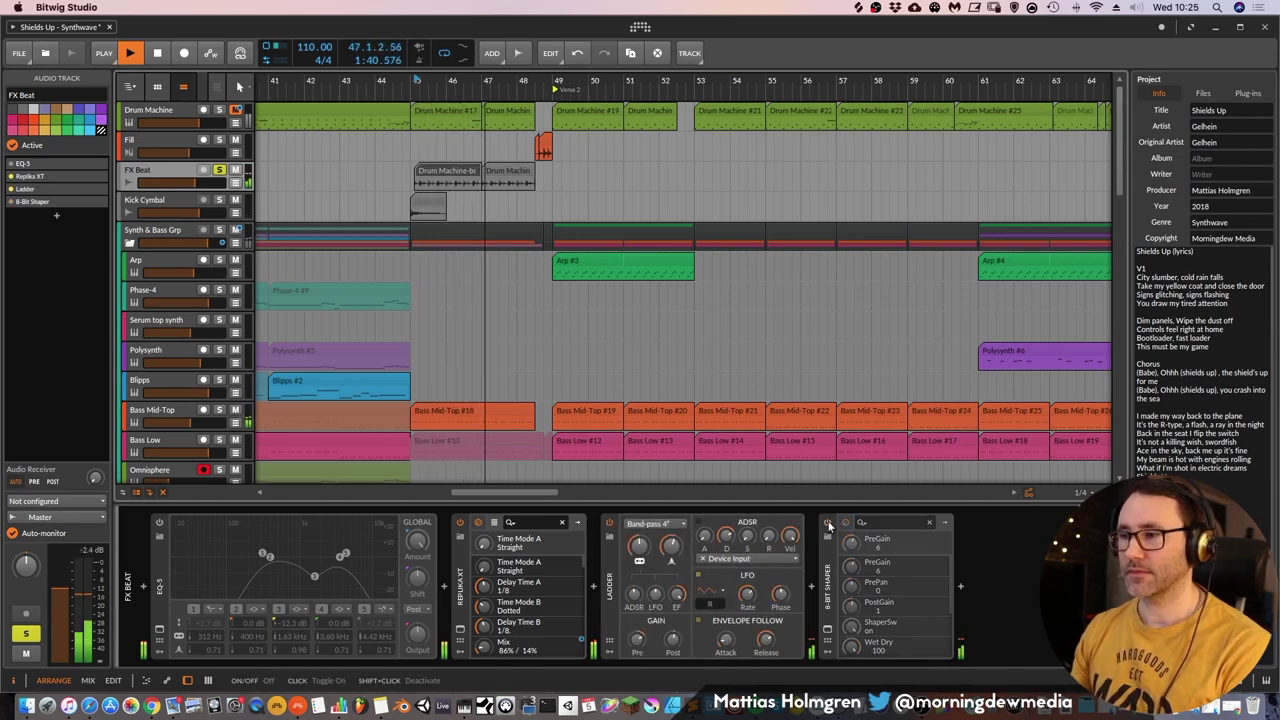
{"action": "left_click", "coordinate": [827, 523]}
{"action": "left_click", "coordinate": [219, 169]}
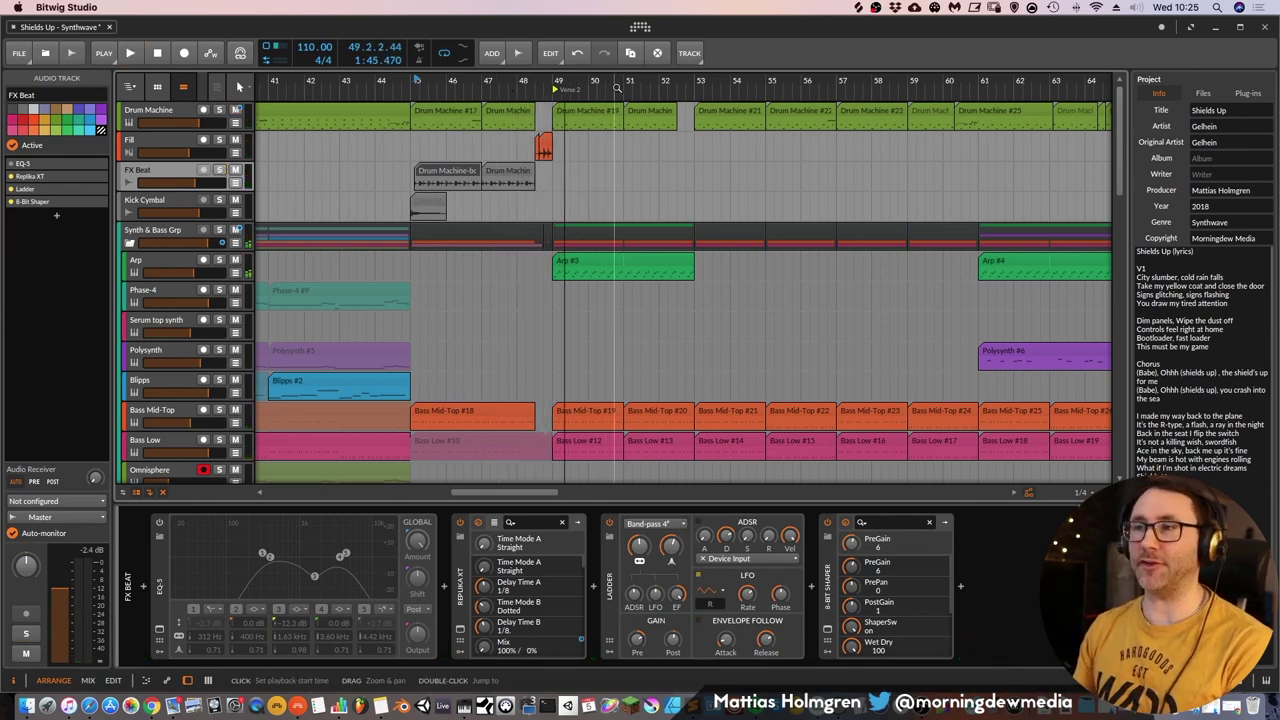
Play the full mix from bar 65 into Chorus 2 and the second Bridge, looking through the instrument and vocal tracks
{"action": "left_click_drag", "start_coordinate": [617, 88], "coordinate": [576, 82]}
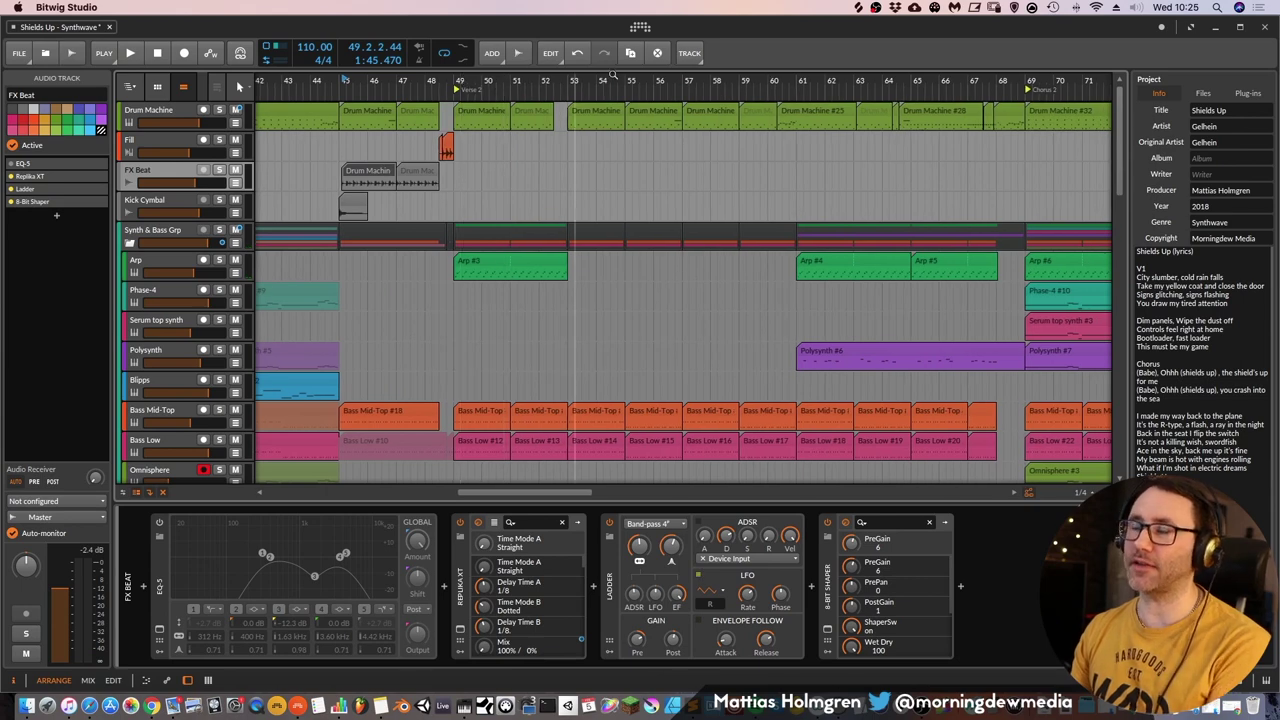
{"action": "left_click_drag", "start_coordinate": [576, 82], "coordinate": [540, 83]}
{"action": "left_click", "coordinate": [486, 83]}
{"action": "key", "text": "space"}
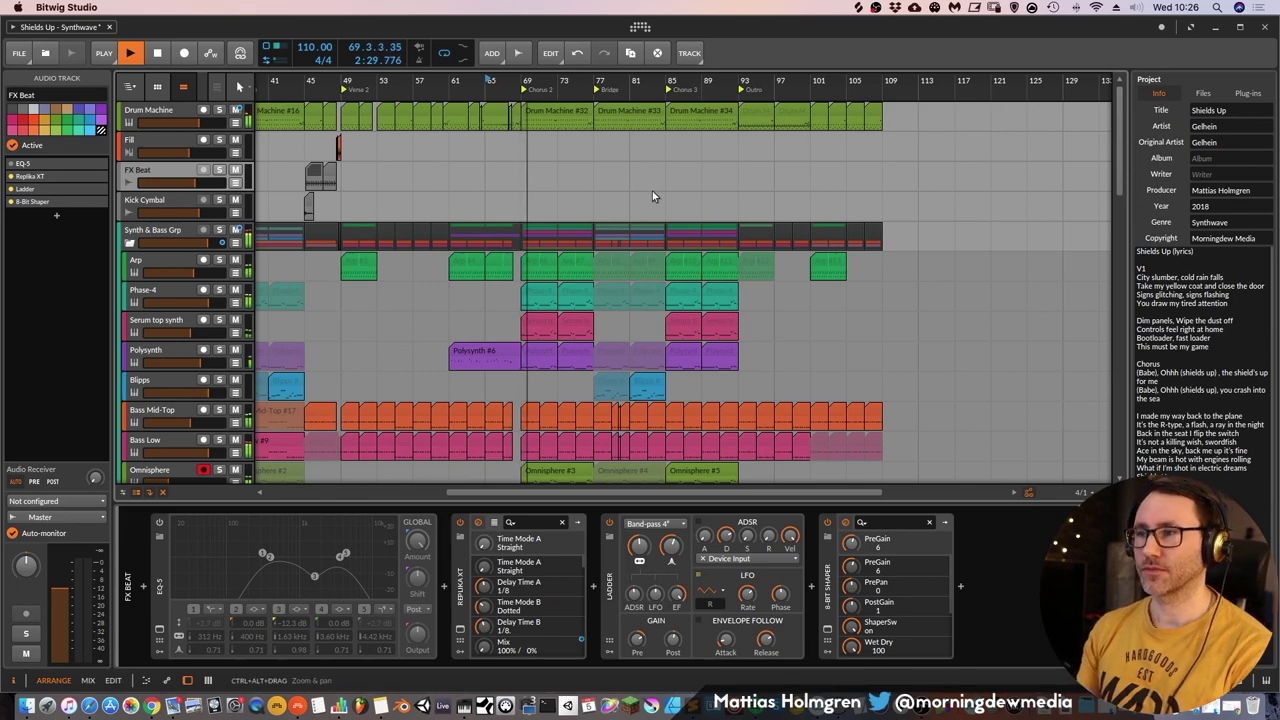
{"action": "scroll", "coordinate": [652, 191], "scroll_direction": "down", "scroll_amount": 15}
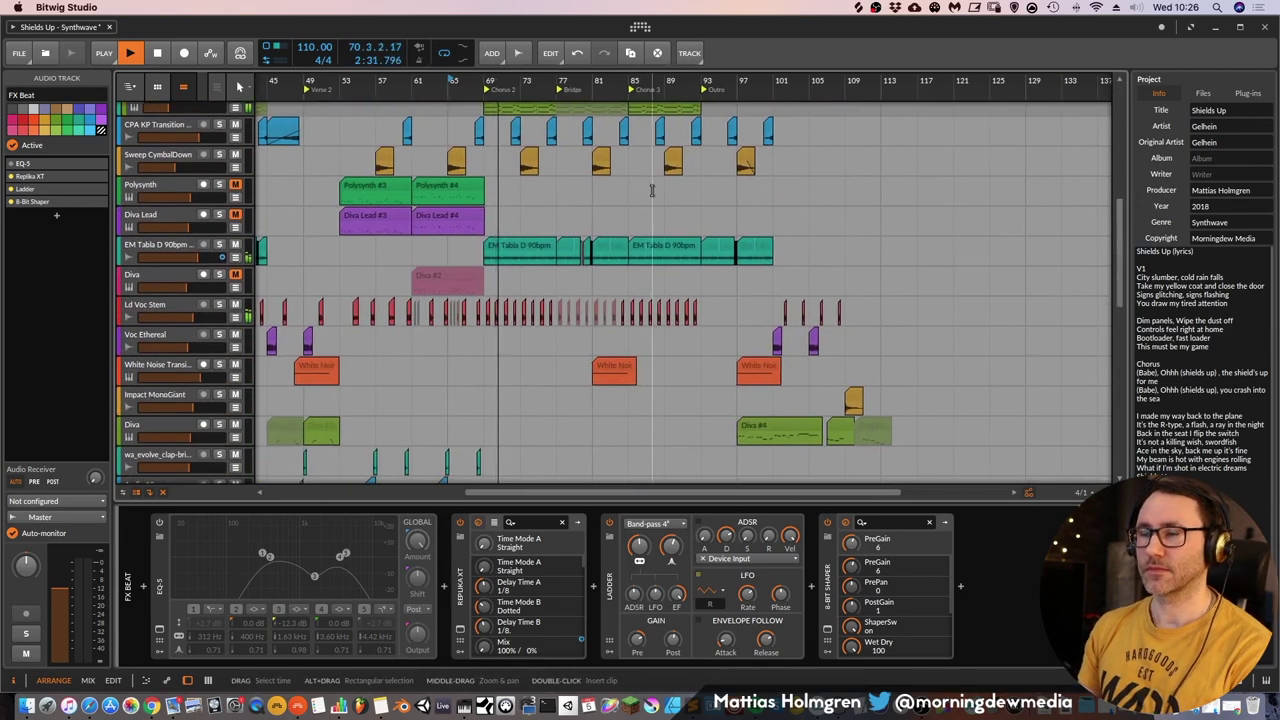
{"action": "scroll", "coordinate": [652, 191], "scroll_direction": "down", "scroll_amount": 15}
{"action": "scroll", "coordinate": [652, 191], "scroll_direction": "up", "scroll_amount": 3}
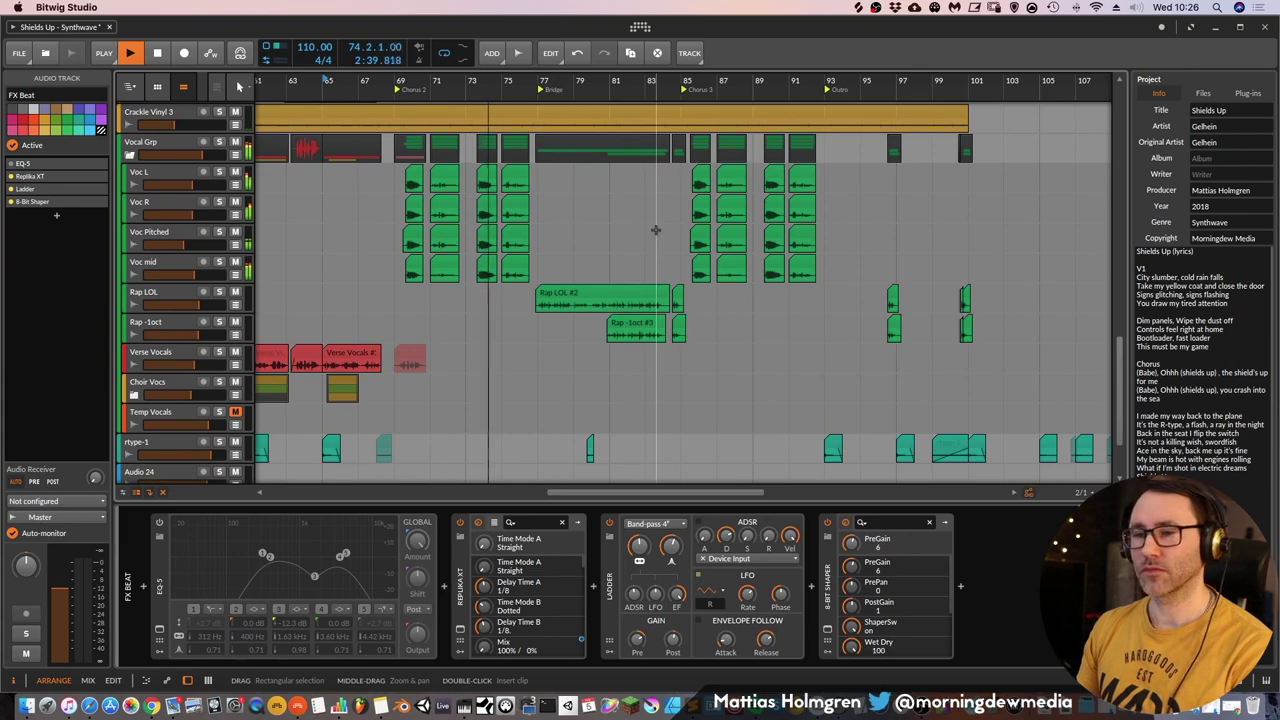
{"action": "scroll", "coordinate": [655, 230], "scroll_direction": "up", "scroll_amount": 15}
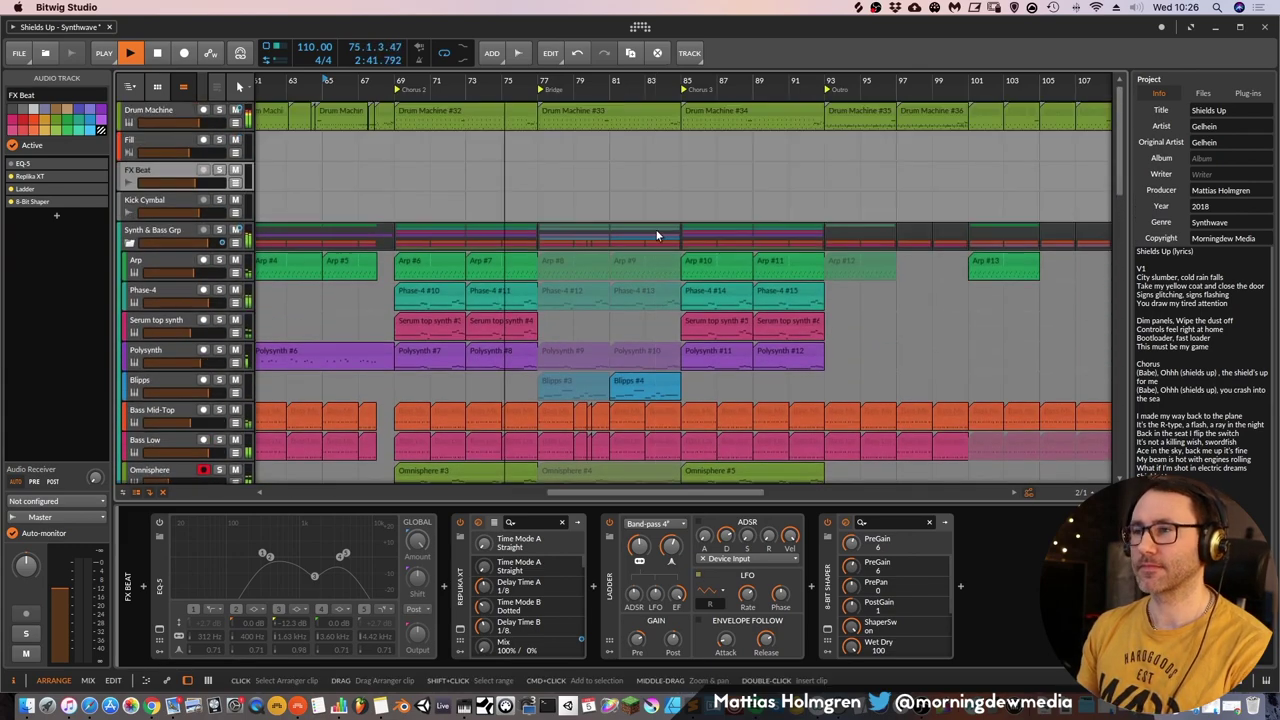
{"action": "scroll", "coordinate": [657, 235], "scroll_direction": "up", "scroll_amount": 3}
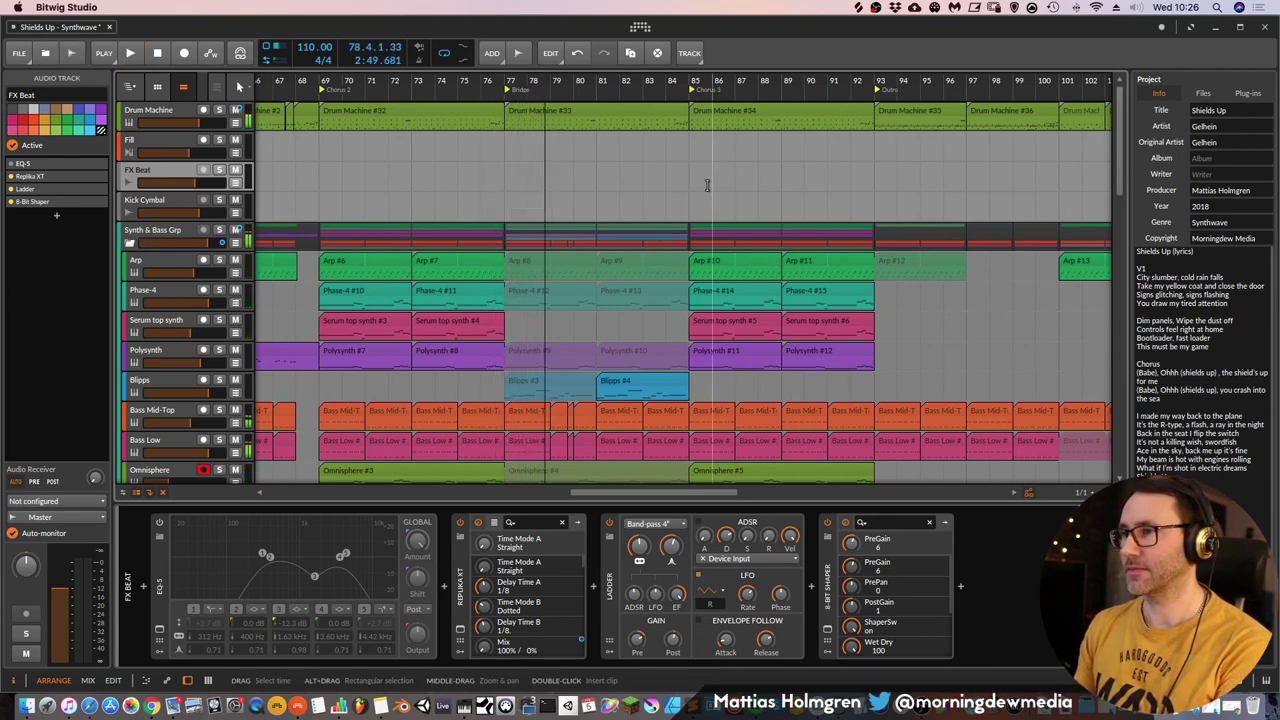
Go to the Outro at bar 93 and open the Drum Machine #35 clip in the note editor
{"action": "scroll", "coordinate": [707, 185], "scroll_direction": "right", "scroll_amount": 5}
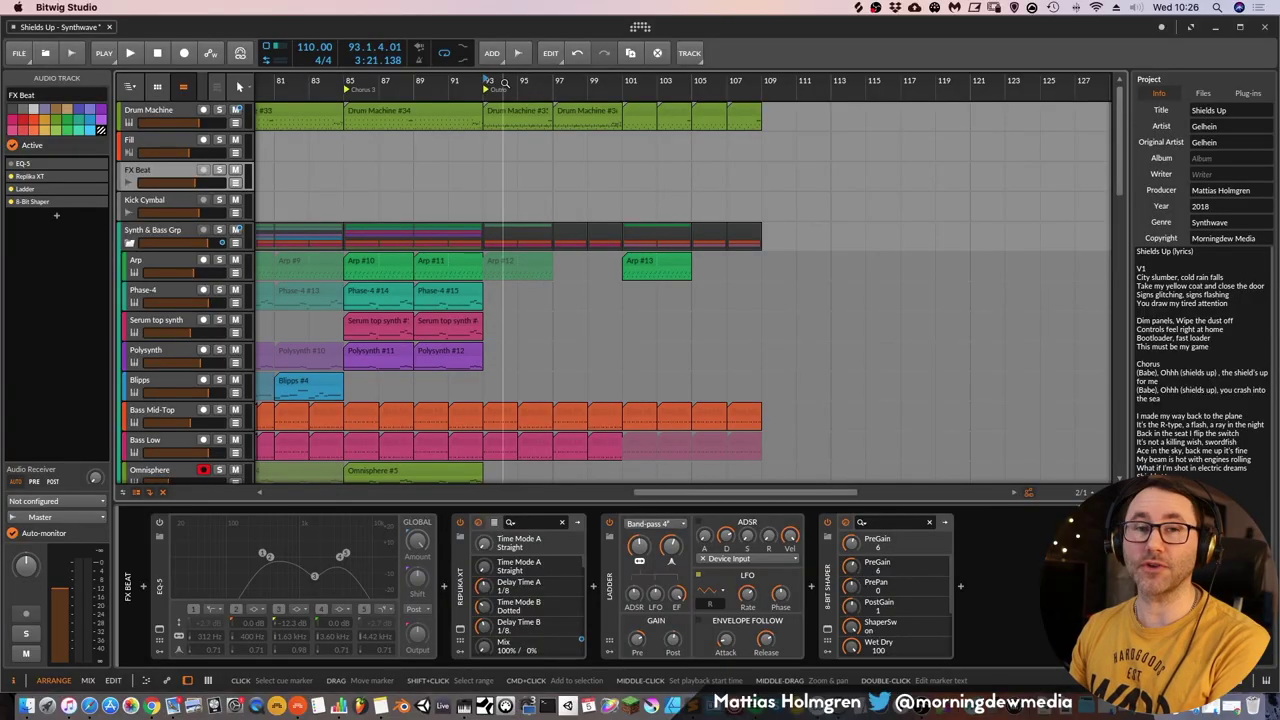
{"action": "left_click_drag", "start_coordinate": [486, 82], "coordinate": [501, 84]}
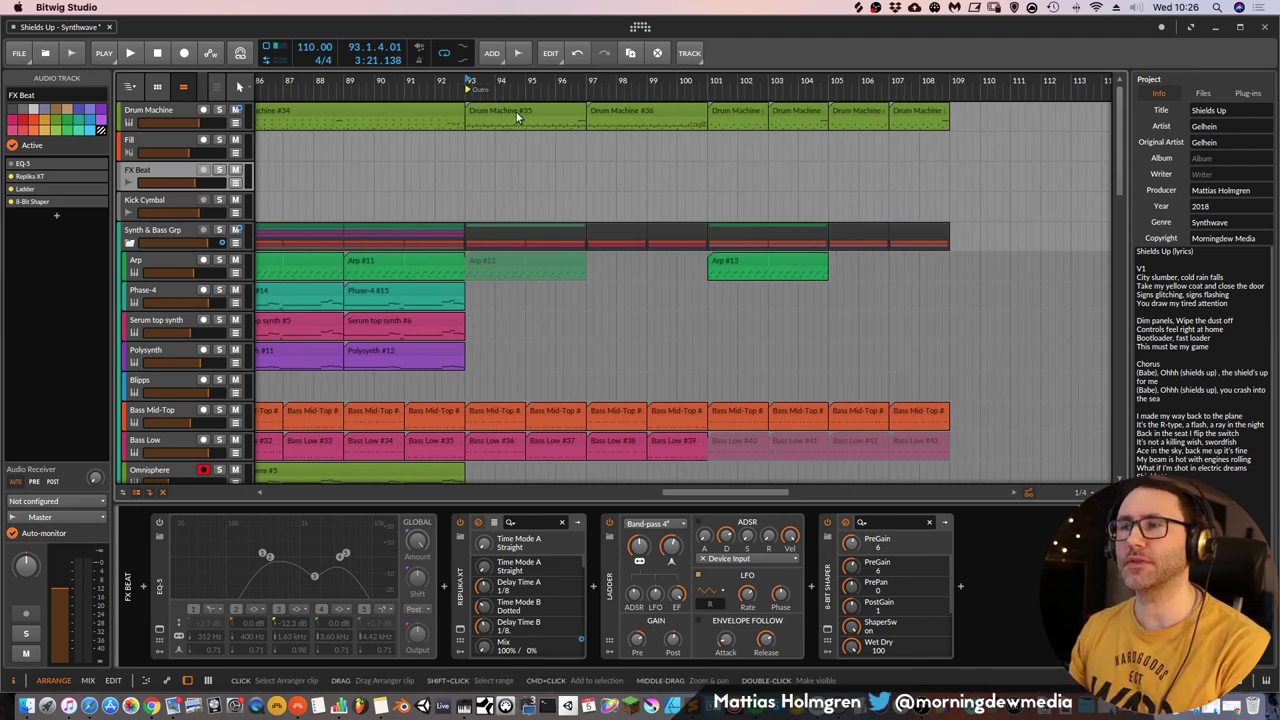
{"action": "left_click", "coordinate": [517, 117]}
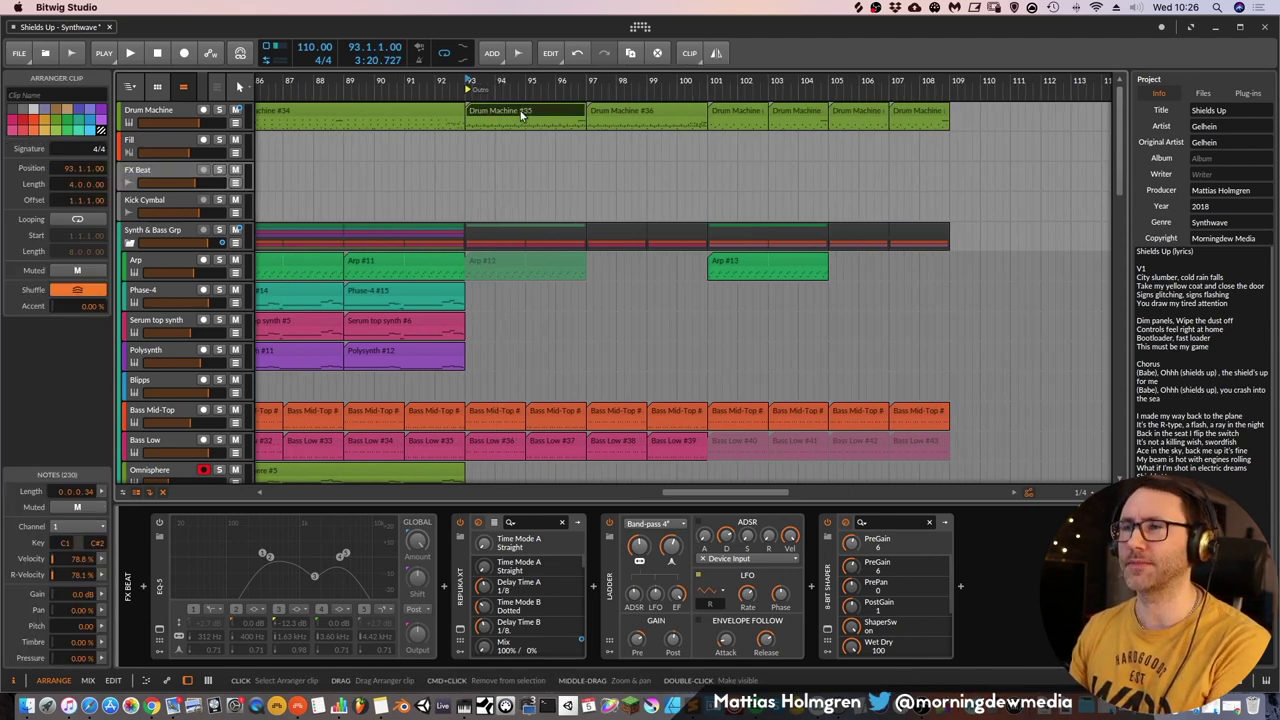
{"action": "double_click", "coordinate": [520, 116]}
{"action": "scroll", "coordinate": [543, 448], "scroll_direction": "down", "scroll_amount": 4}
{"action": "left_click", "coordinate": [533, 112]}
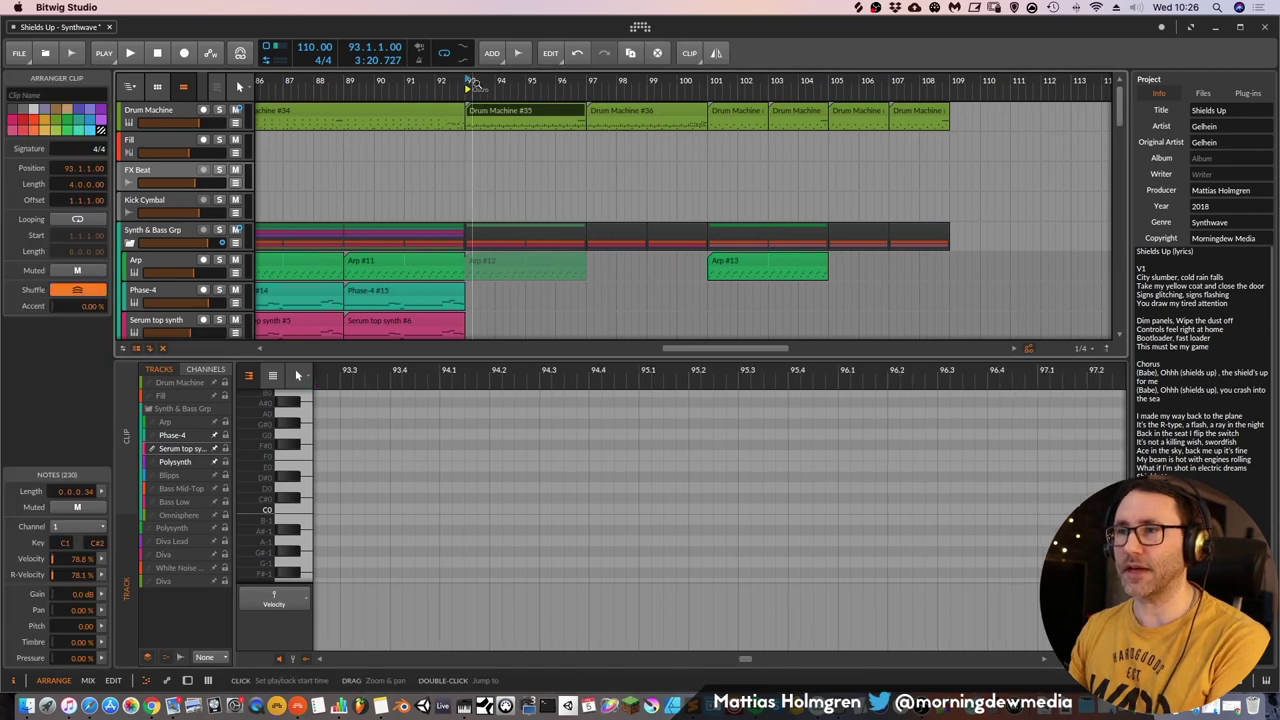
Audition the start of the Outro from bar 93 with the note editor open, and stop playback
{"action": "key", "text": "space"}
{"action": "left_click_drag", "start_coordinate": [591, 82], "coordinate": [580, 118]}
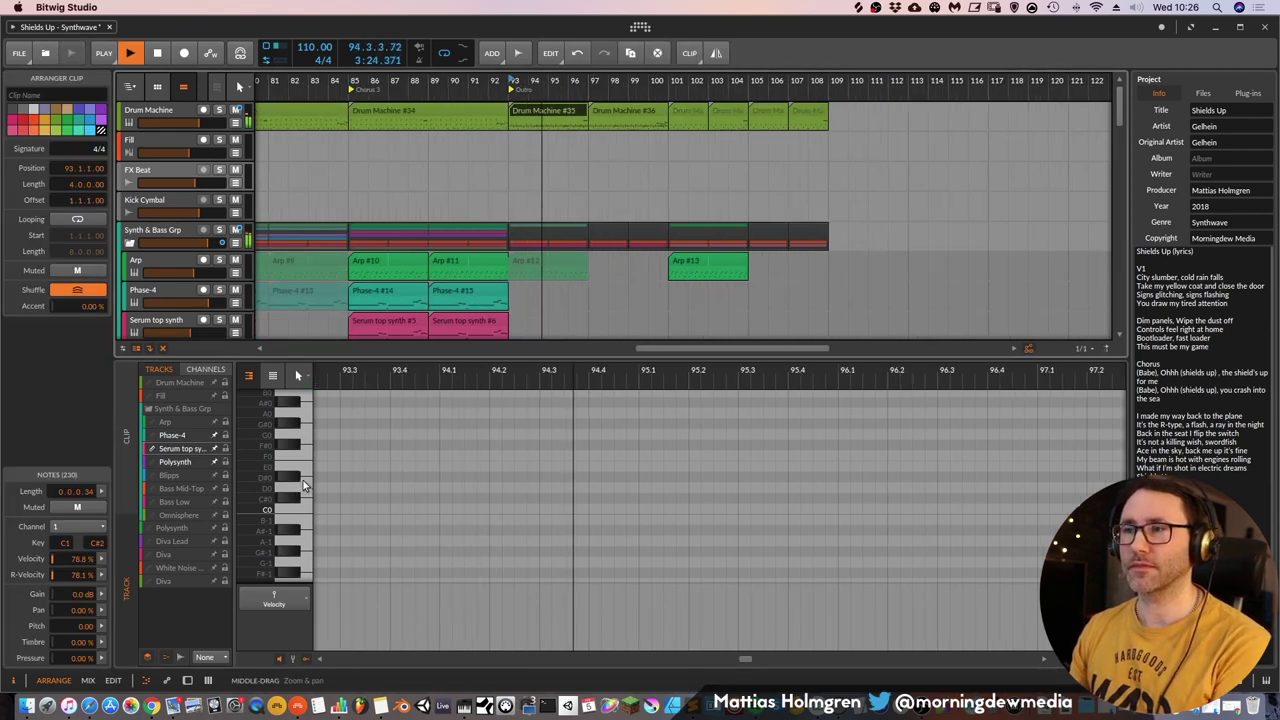
{"action": "key", "text": "space"}
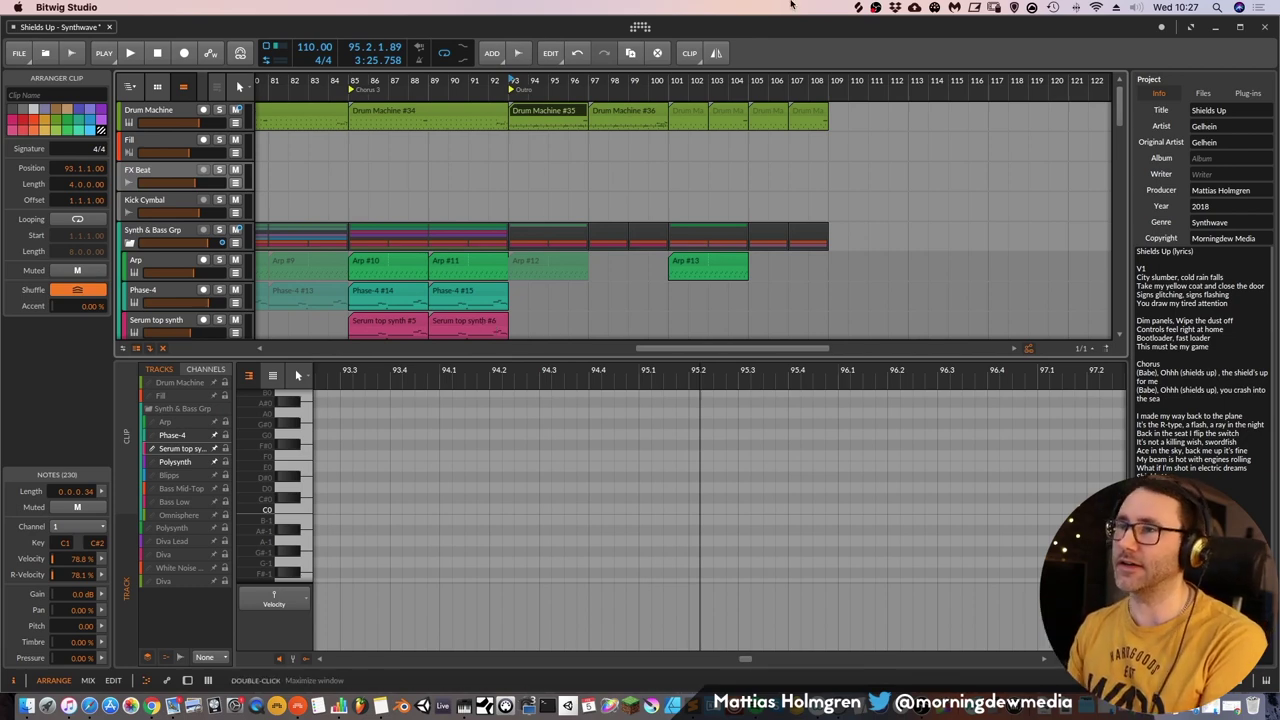
Replay the Outro from bar 93 with the device chain shown, and look through its transition, vocal and lead tracks
{"action": "key", "text": "space"}
{"action": "left_click_drag", "start_coordinate": [699, 90], "coordinate": [706, 80]}
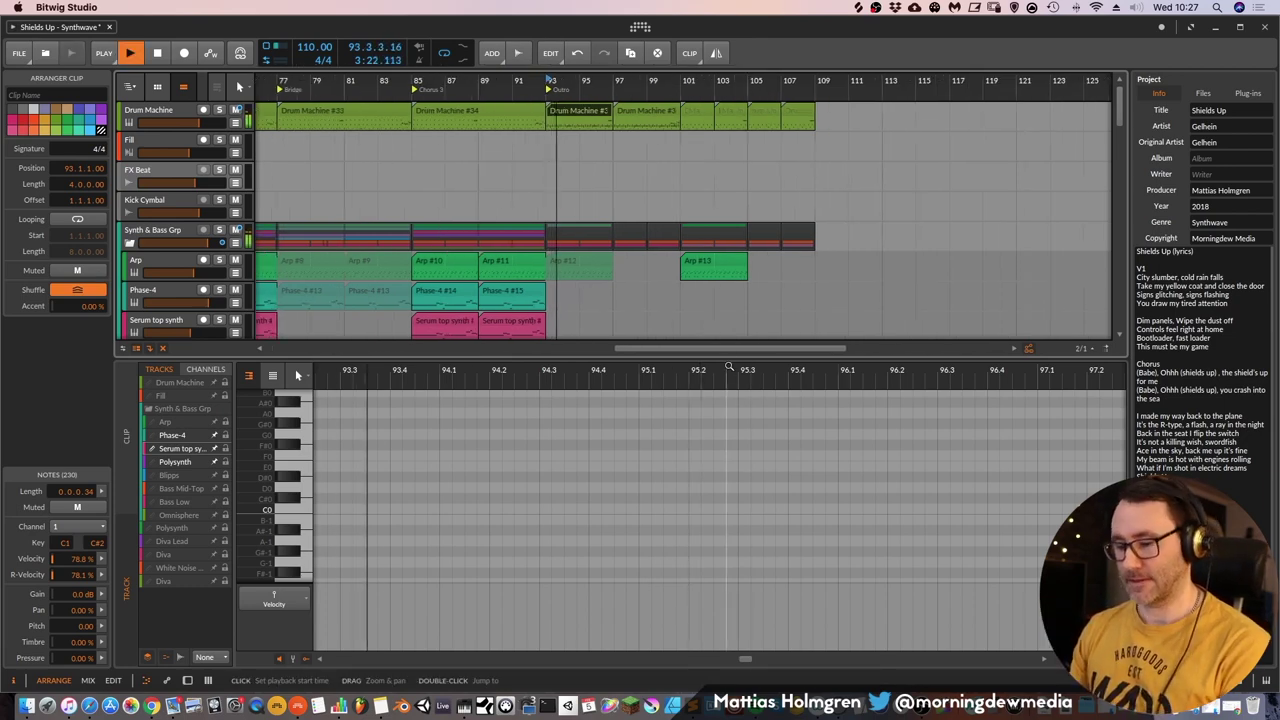
{"action": "key", "text": "d"}
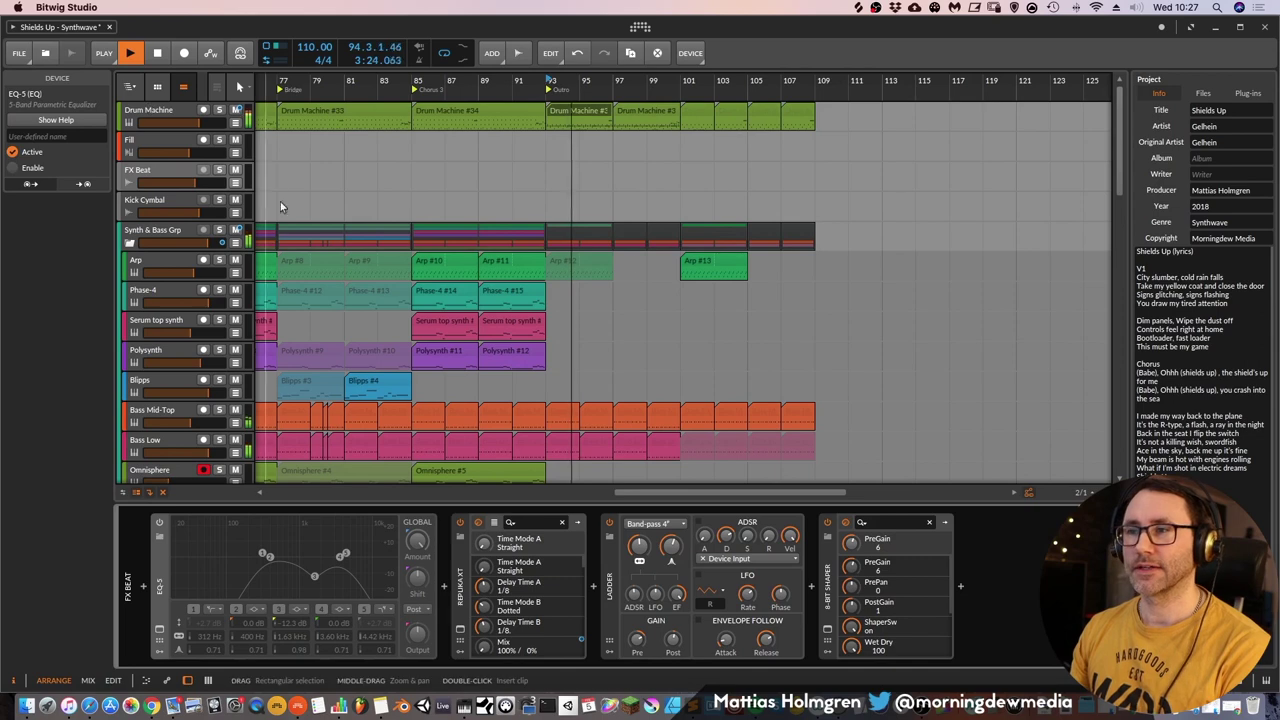
{"action": "scroll", "coordinate": [634, 306], "scroll_direction": "down", "scroll_amount": 3}
{"action": "scroll", "coordinate": [624, 294], "scroll_direction": "down", "scroll_amount": 5}
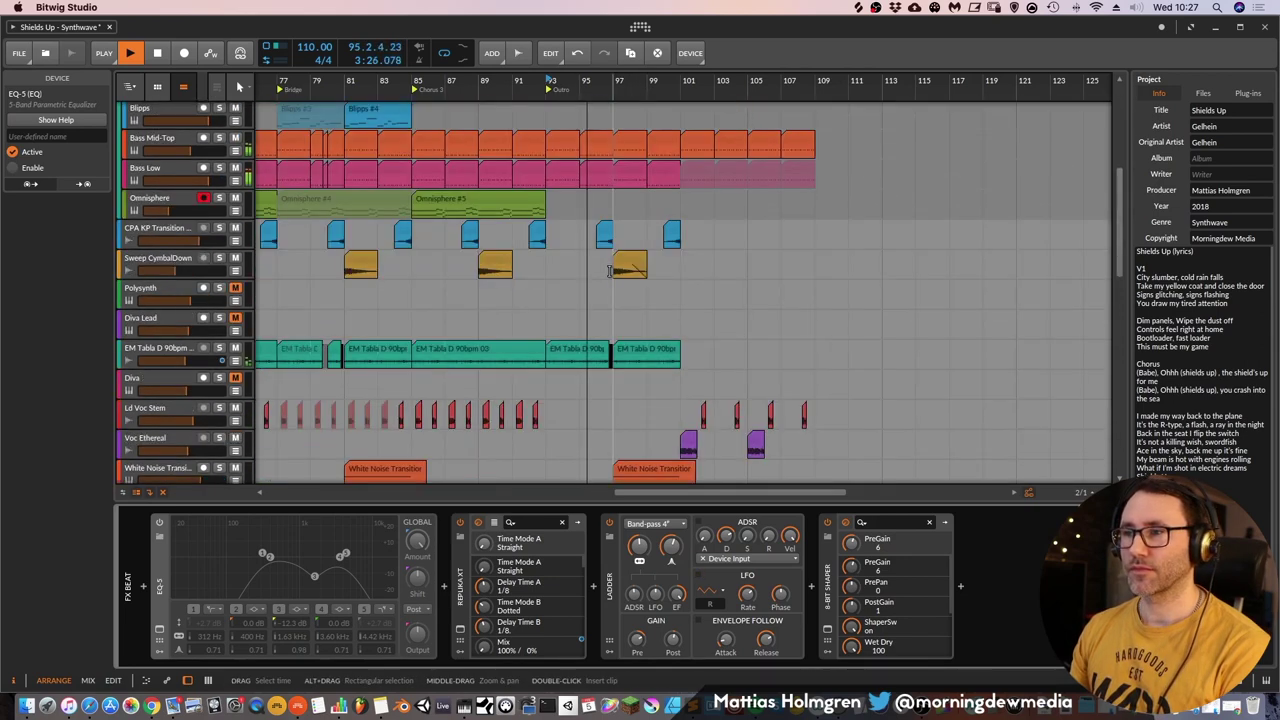
{"action": "scroll", "coordinate": [639, 297], "scroll_direction": "down", "scroll_amount": 8}
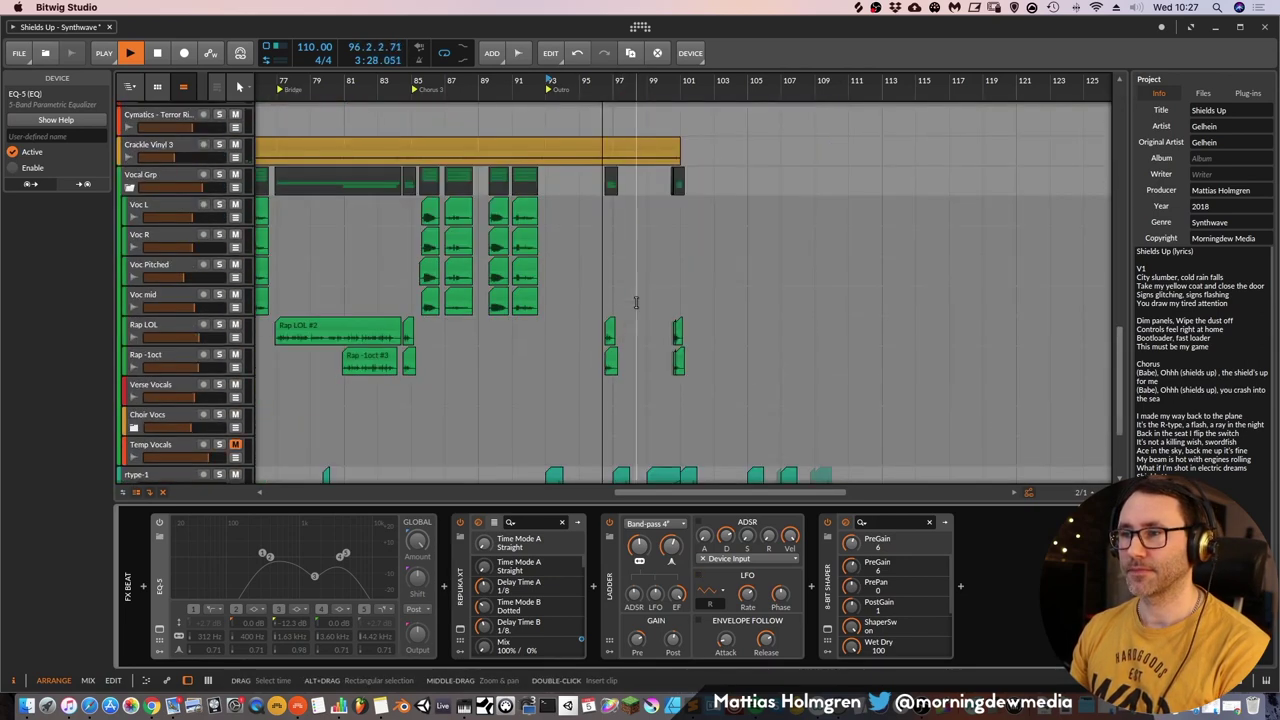
{"action": "scroll", "coordinate": [622, 343], "scroll_direction": "down", "scroll_amount": 2}
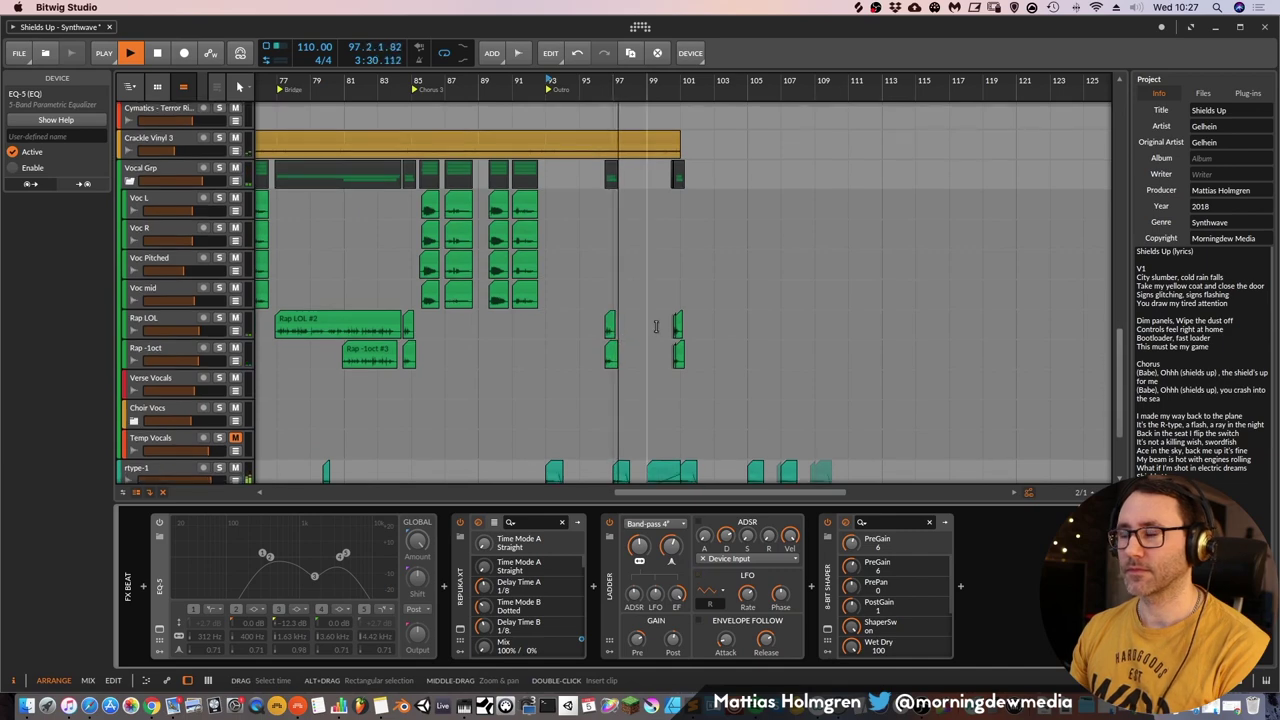
{"action": "scroll", "coordinate": [628, 285], "scroll_direction": "up", "scroll_amount": 6}
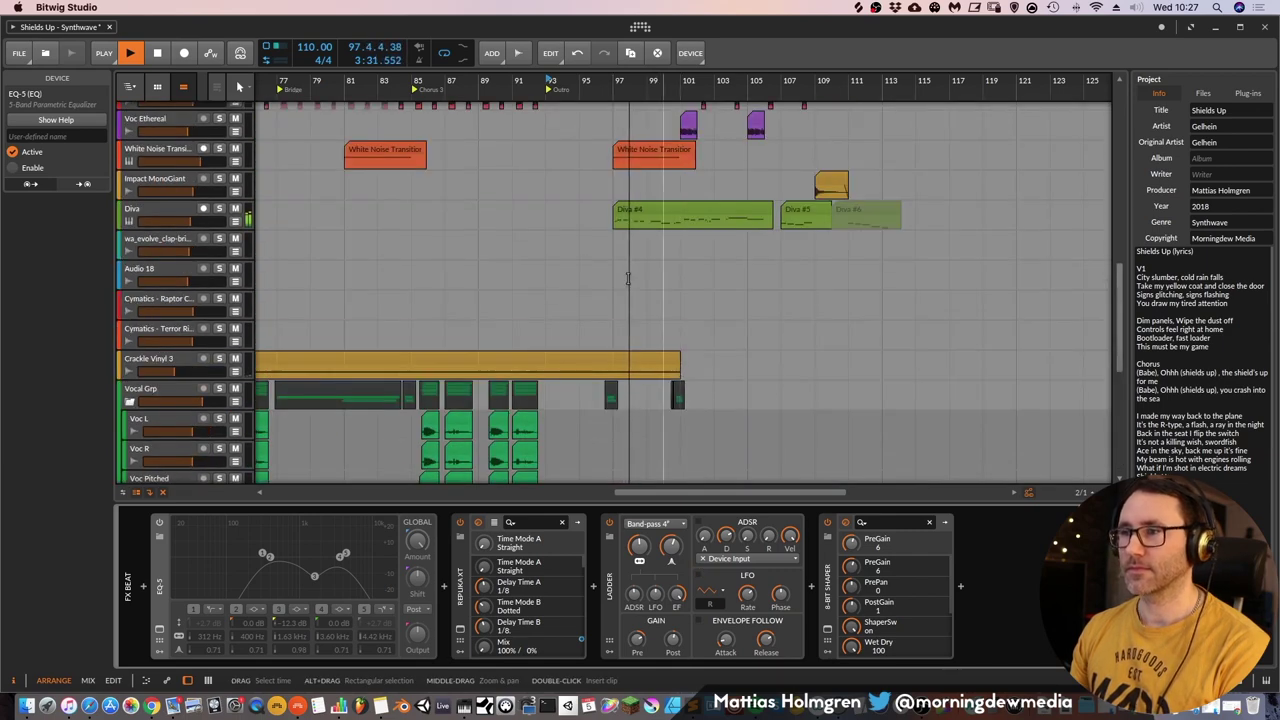
Select the Outro's Diva track during playback and try to show the Diva #4 clip's notes in the note editor
{"action": "left_click", "coordinate": [160, 207]}
{"action": "left_click_drag", "start_coordinate": [823, 92], "coordinate": [795, 192]}
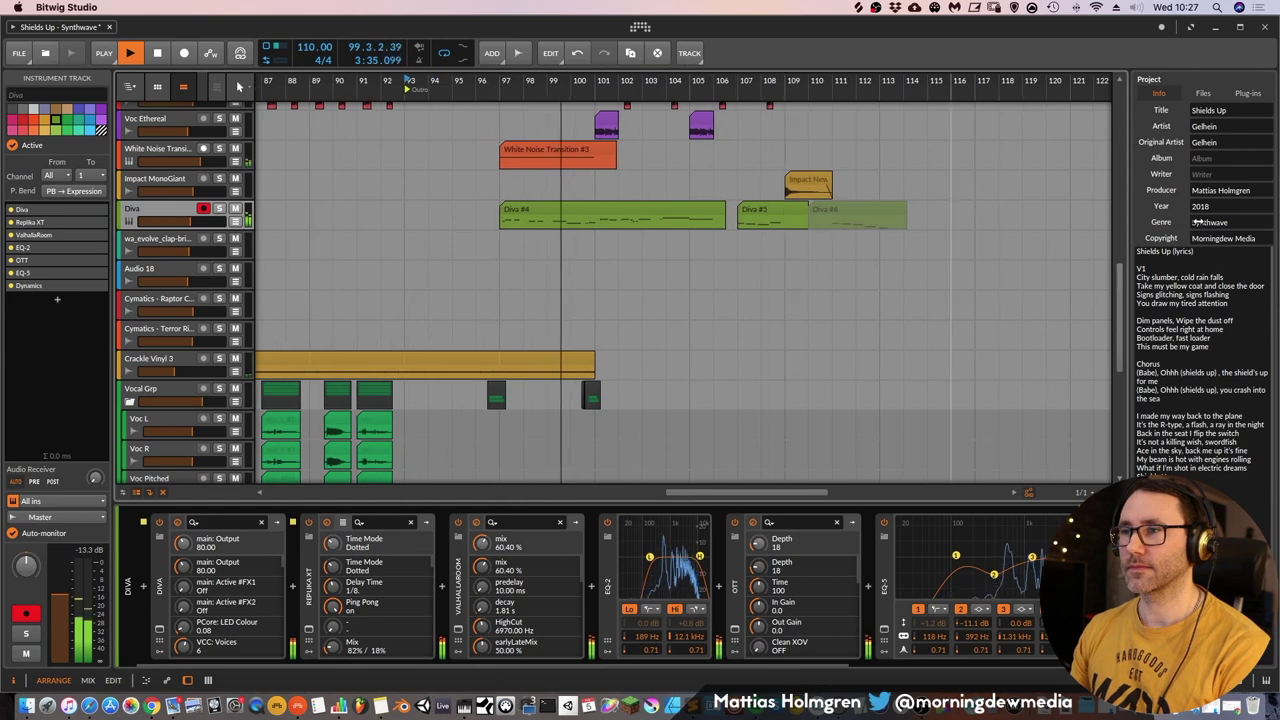
{"action": "double_click", "coordinate": [642, 211]}
{"action": "key", "text": "Tab"}
{"action": "double_click", "coordinate": [641, 208]}
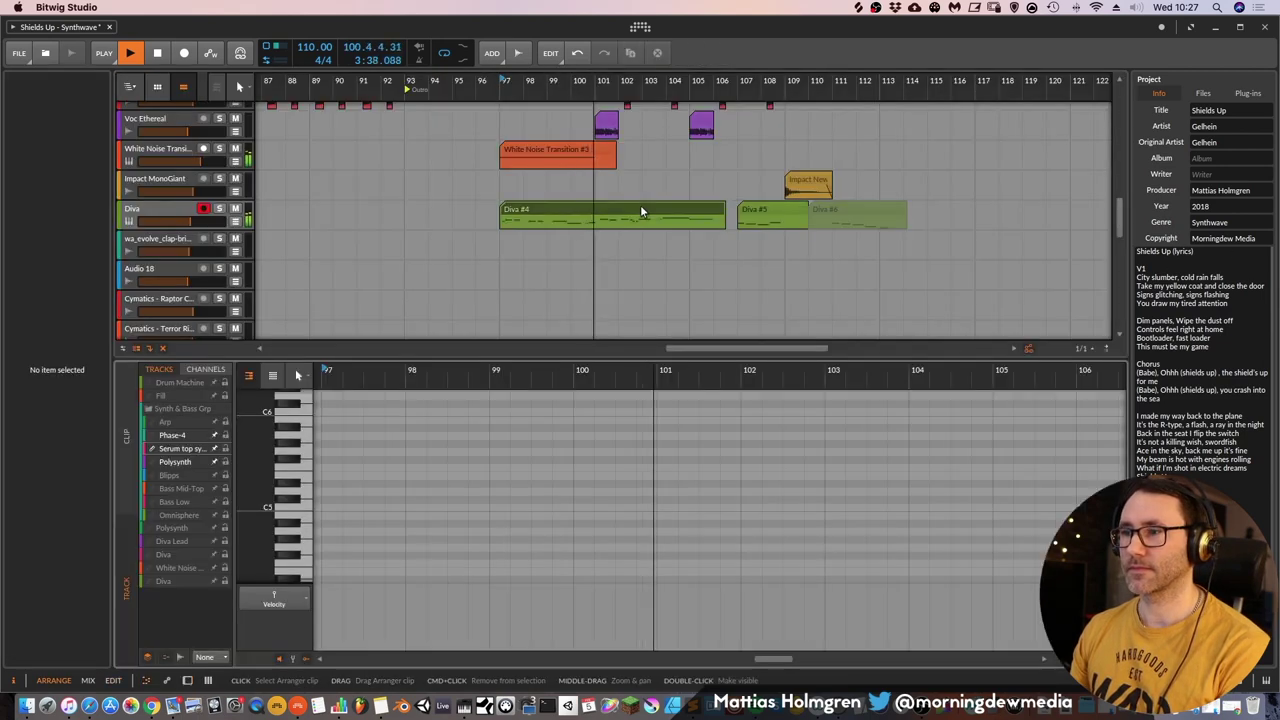
{"action": "scroll", "coordinate": [551, 467], "scroll_direction": "down", "scroll_amount": 5}
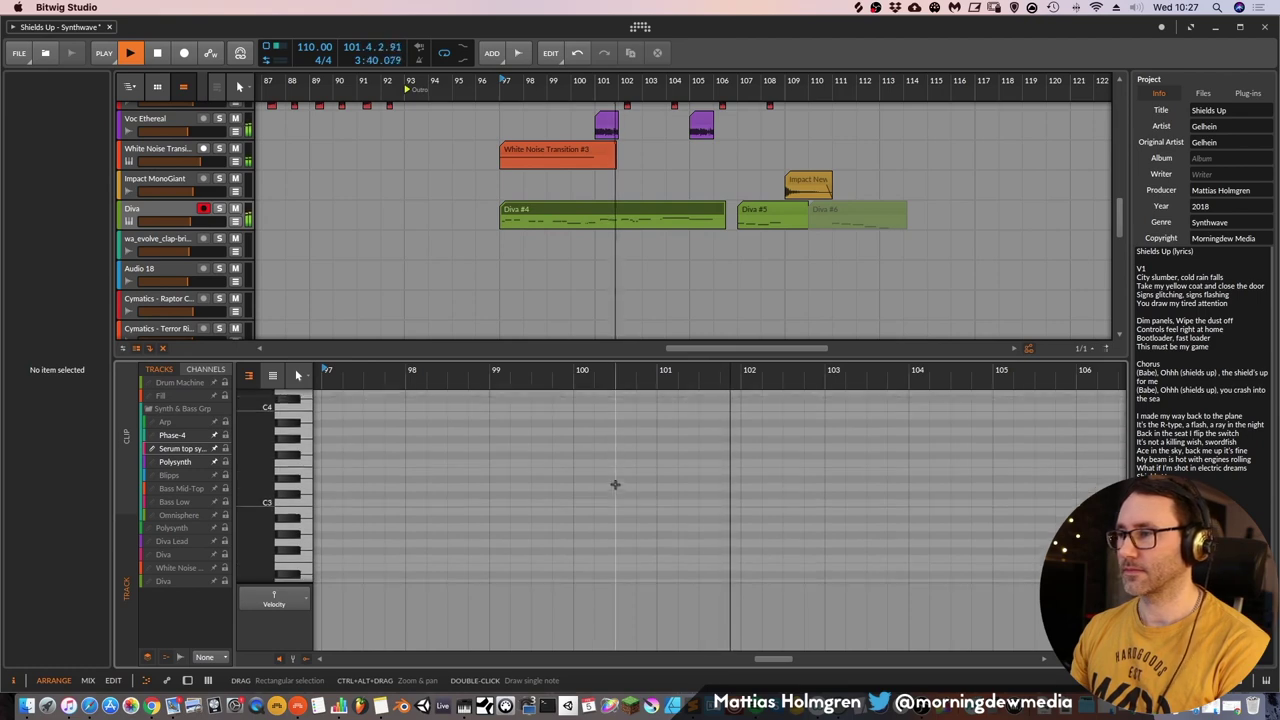
{"action": "left_click", "coordinate": [628, 208]}
{"action": "scroll", "coordinate": [677, 461], "scroll_direction": "down", "scroll_amount": 15}
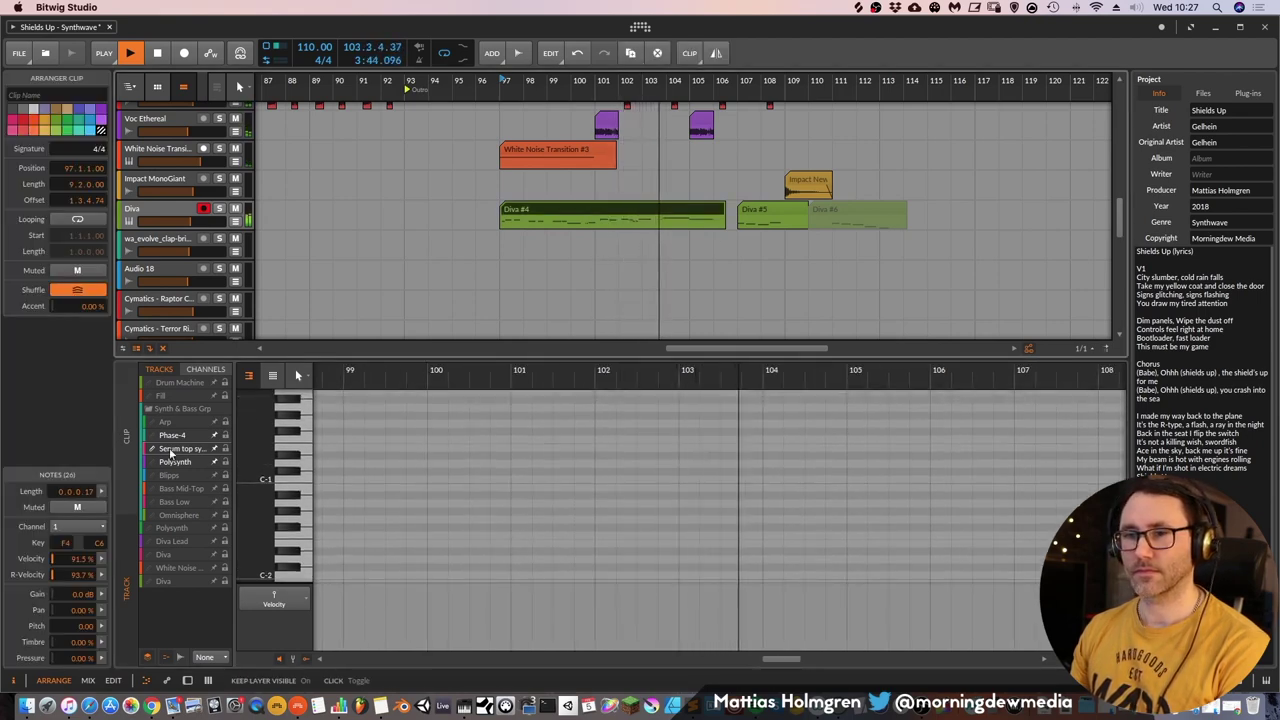
Turn off layered editing in the note editor and reselect the Diva #4 clip
{"action": "left_click", "coordinate": [147, 656]}
{"action": "left_click", "coordinate": [651, 181]}
{"action": "left_click", "coordinate": [646, 206]}
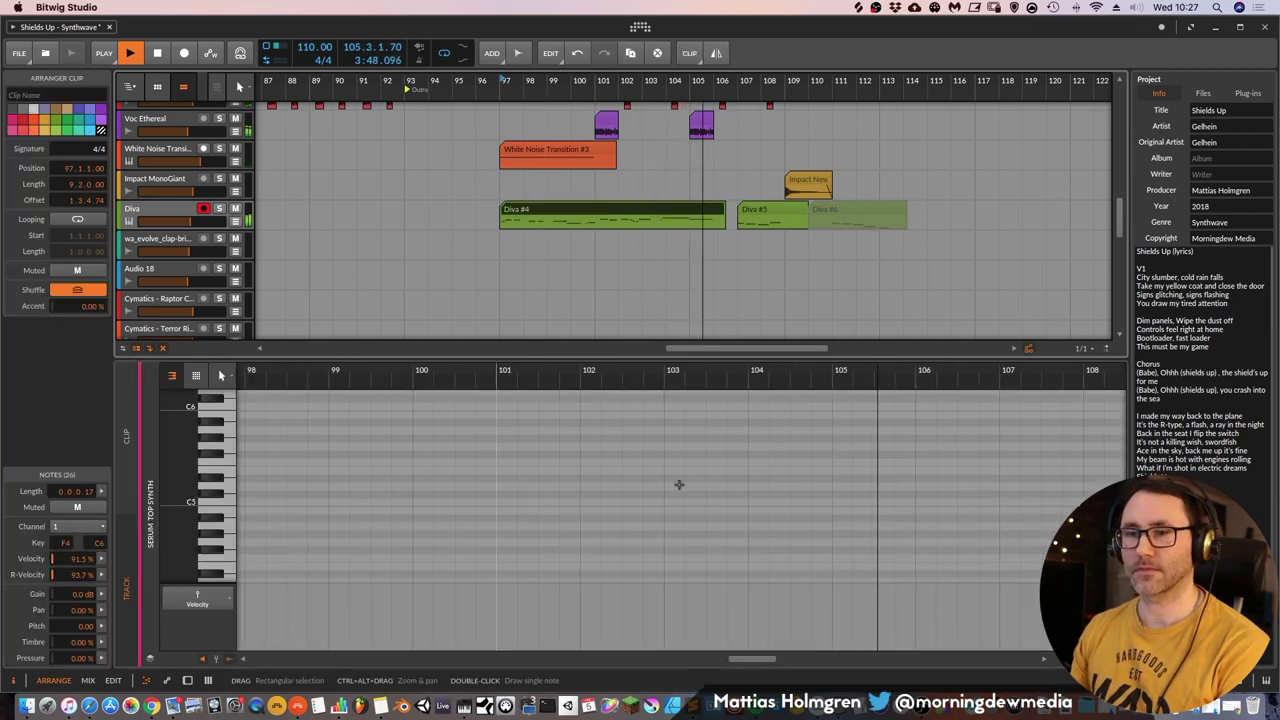
{"action": "scroll", "coordinate": [620, 482], "scroll_direction": "up", "scroll_amount": 6}
{"action": "left_click", "coordinate": [147, 213]}
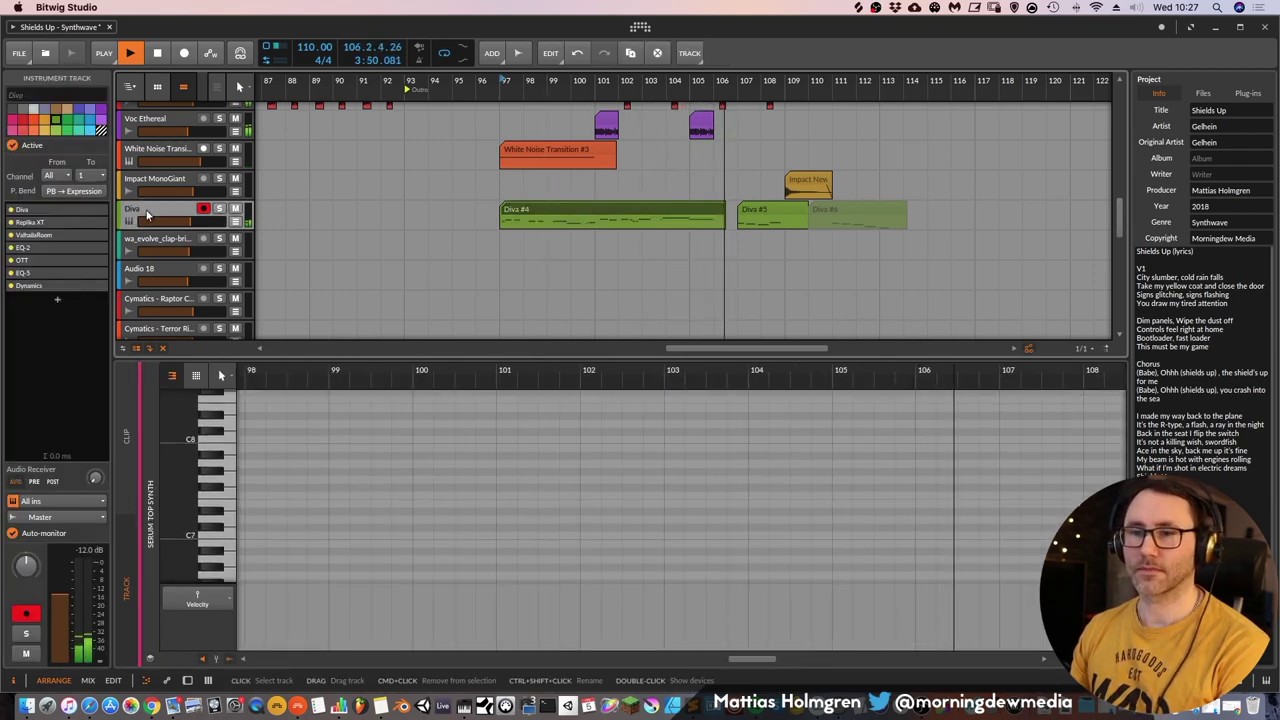
{"action": "left_click", "coordinate": [690, 205]}
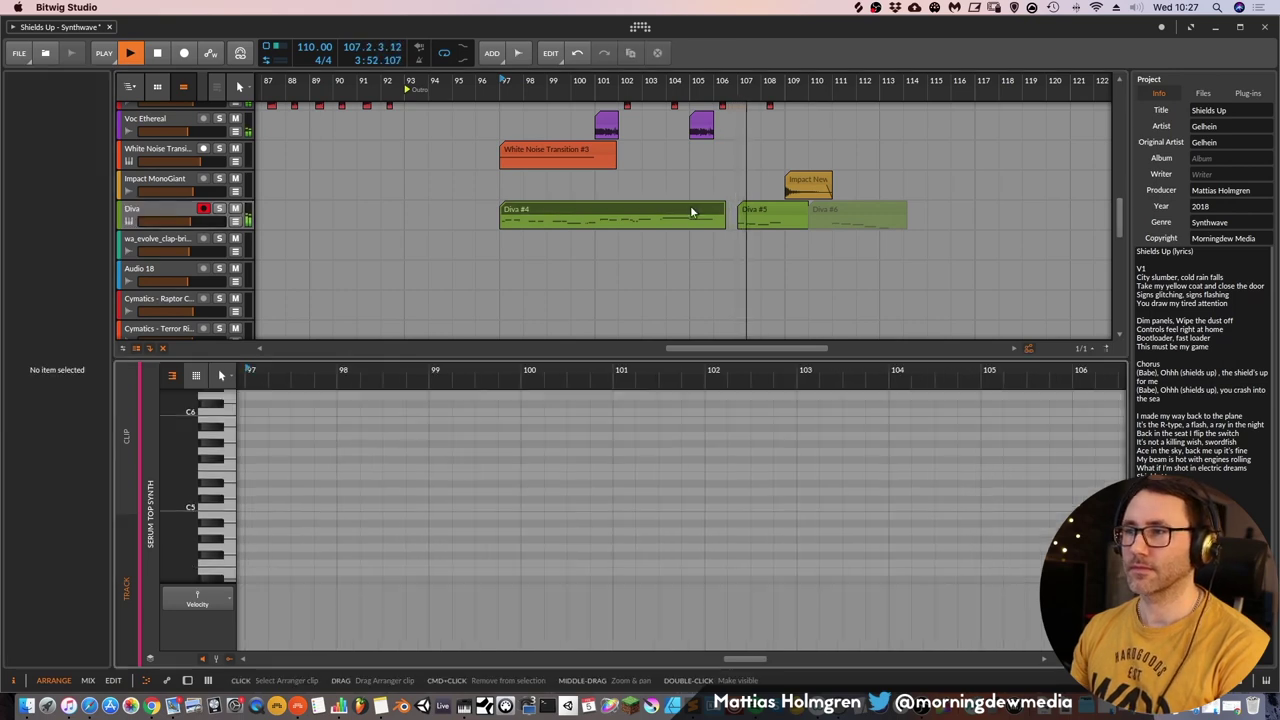
Switch the note editor to clip editing and bring the Diva #4 melody notes into view
{"action": "key", "text": "Tab"}
{"action": "key", "text": "Tab"}
{"action": "left_click", "coordinate": [127, 437]}
{"action": "left_click_drag", "start_coordinate": [600, 376], "coordinate": [677, 352]}
{"action": "left_click_drag", "start_coordinate": [884, 394], "coordinate": [694, 394]}
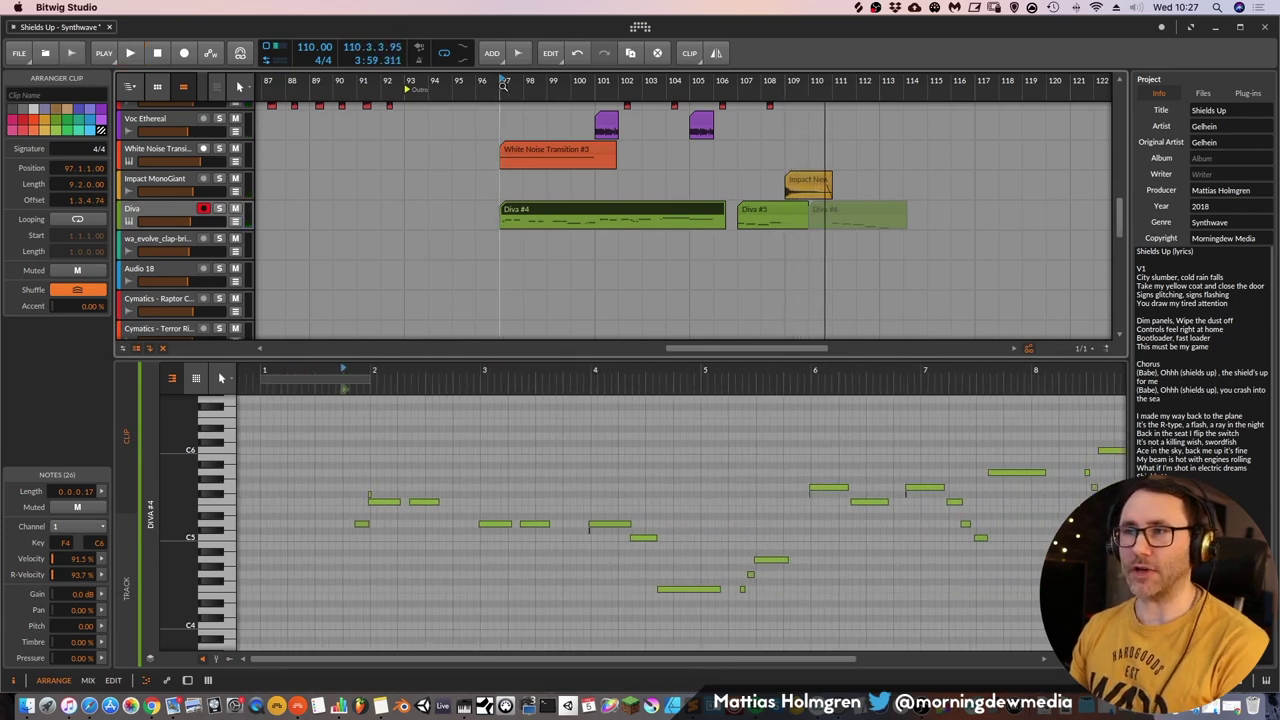
Stop playback, show the Diva track's device chain, and look at the Diva synth's settings in its plug-in window before closing it
{"action": "key", "text": "space"}
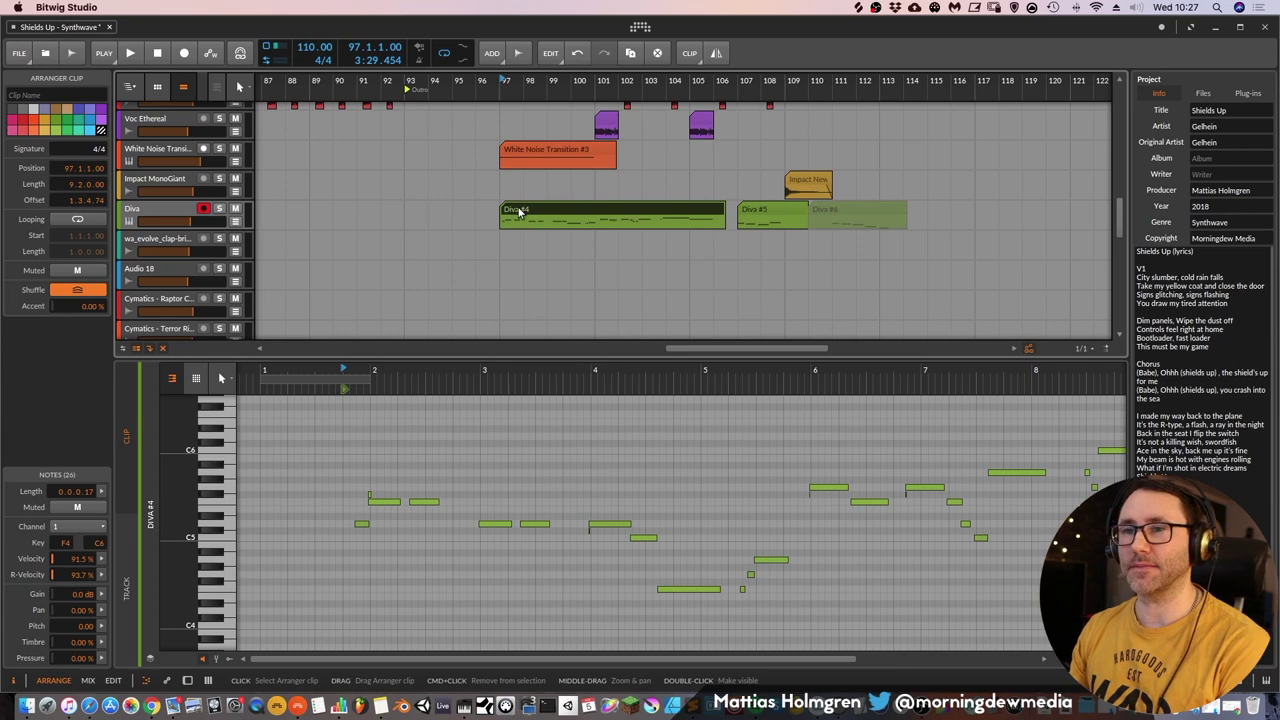
{"action": "left_click", "coordinate": [177, 211]}
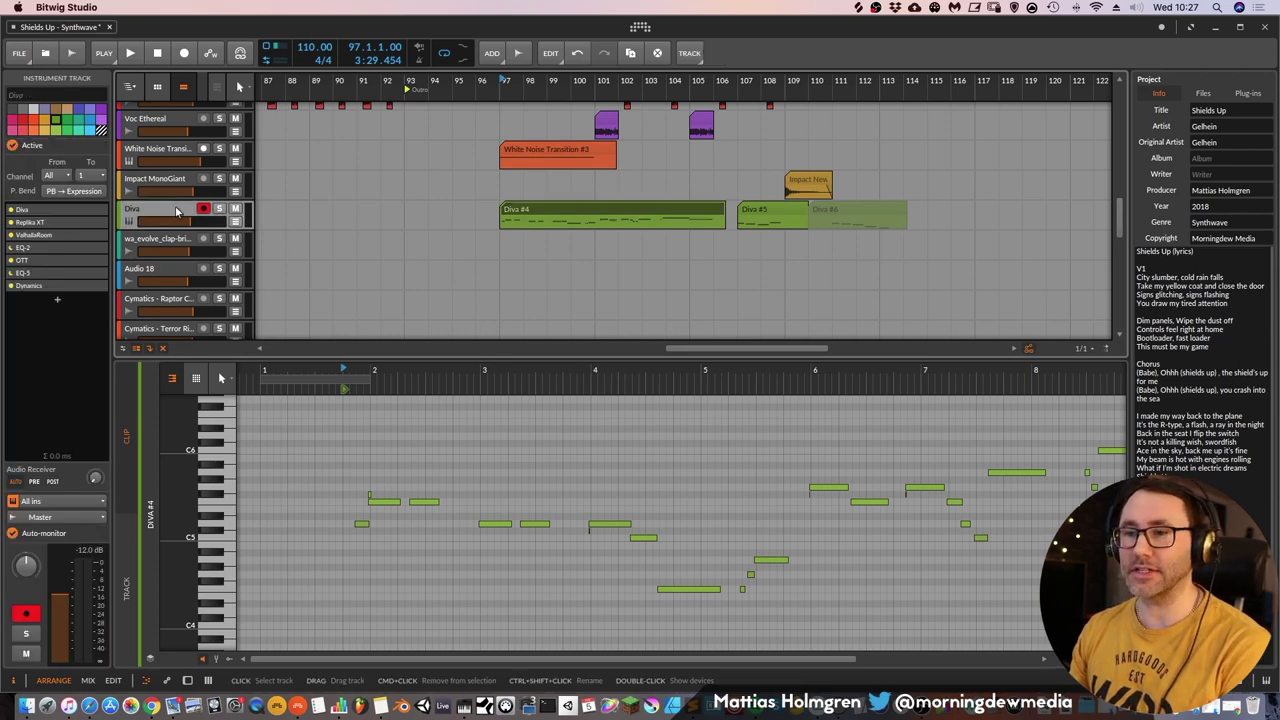
{"action": "key", "text": "d"}
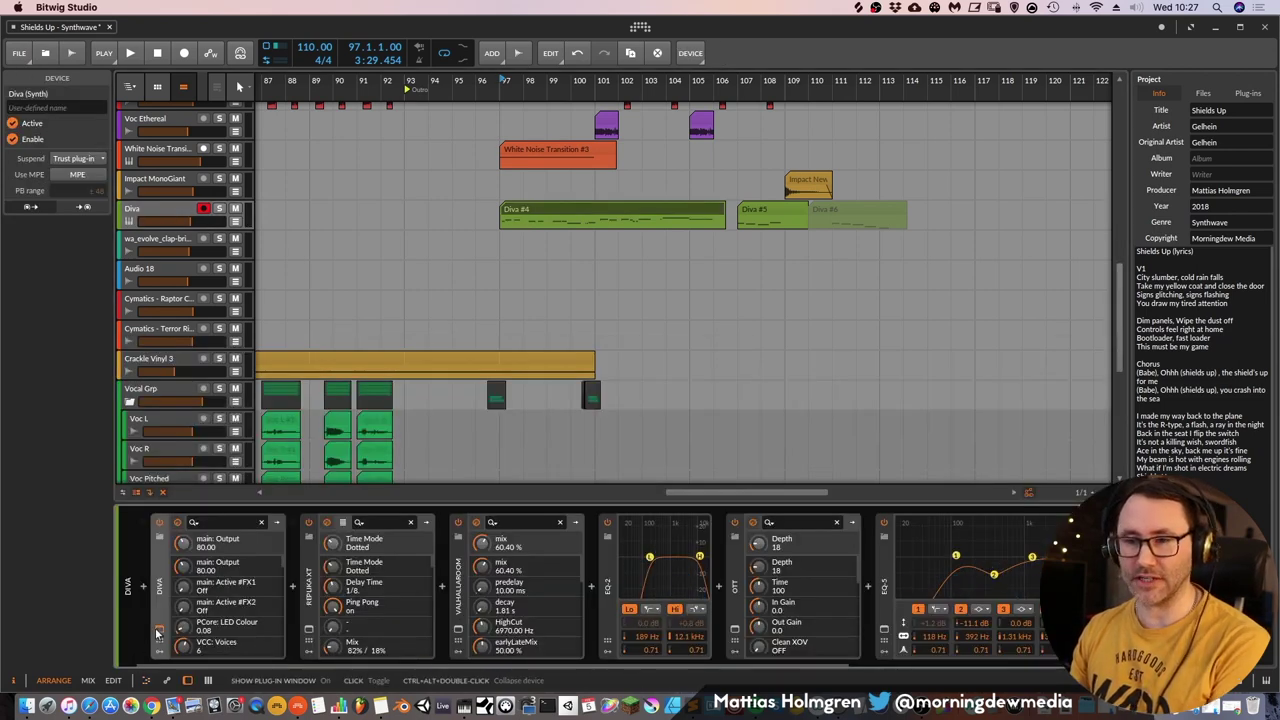
{"action": "left_click", "coordinate": [157, 632]}
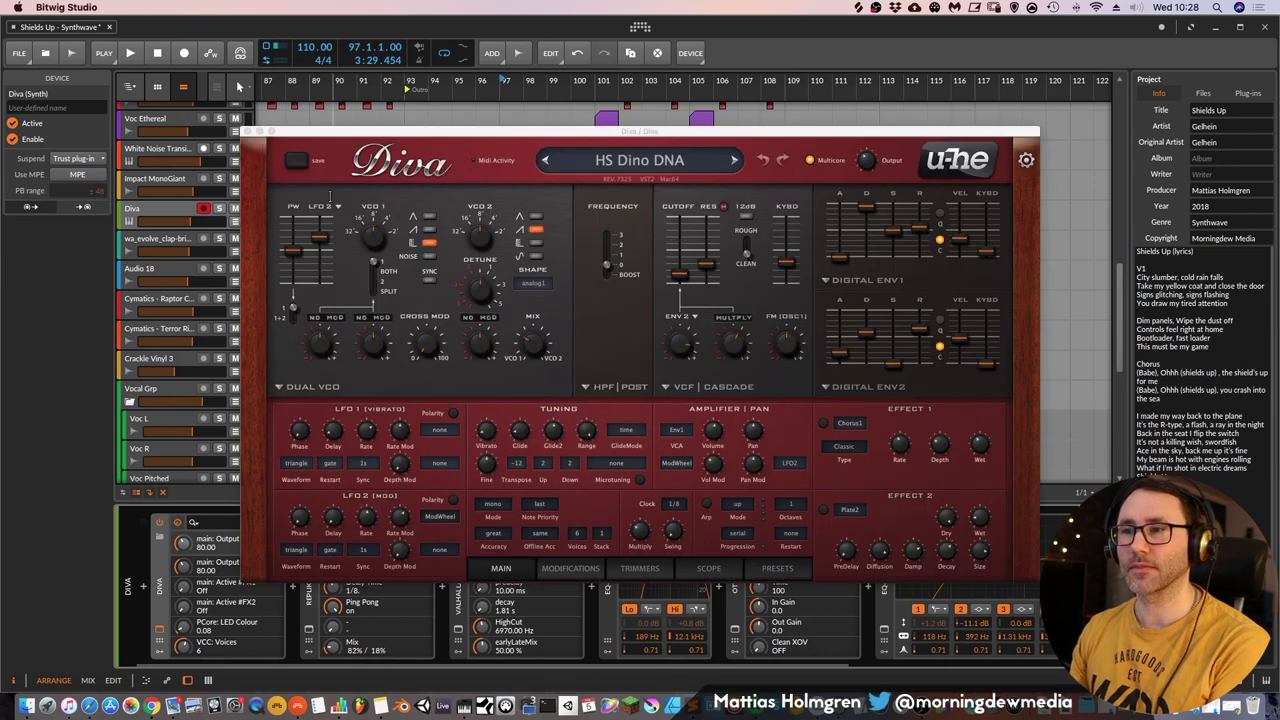
{"action": "left_click", "coordinate": [248, 132]}
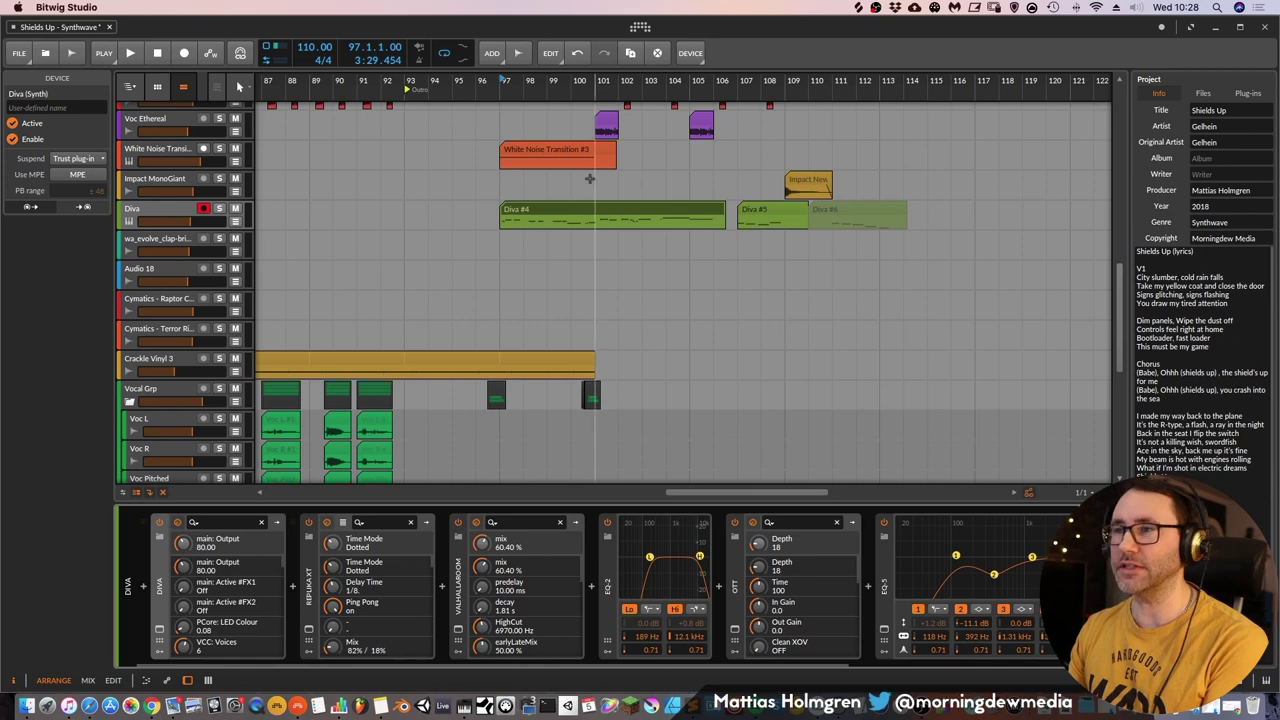
Play the Outro from bar 97 and follow the Diva #4 melody in the note editor across the whole clip, including its highest notes
{"action": "key", "text": "space"}
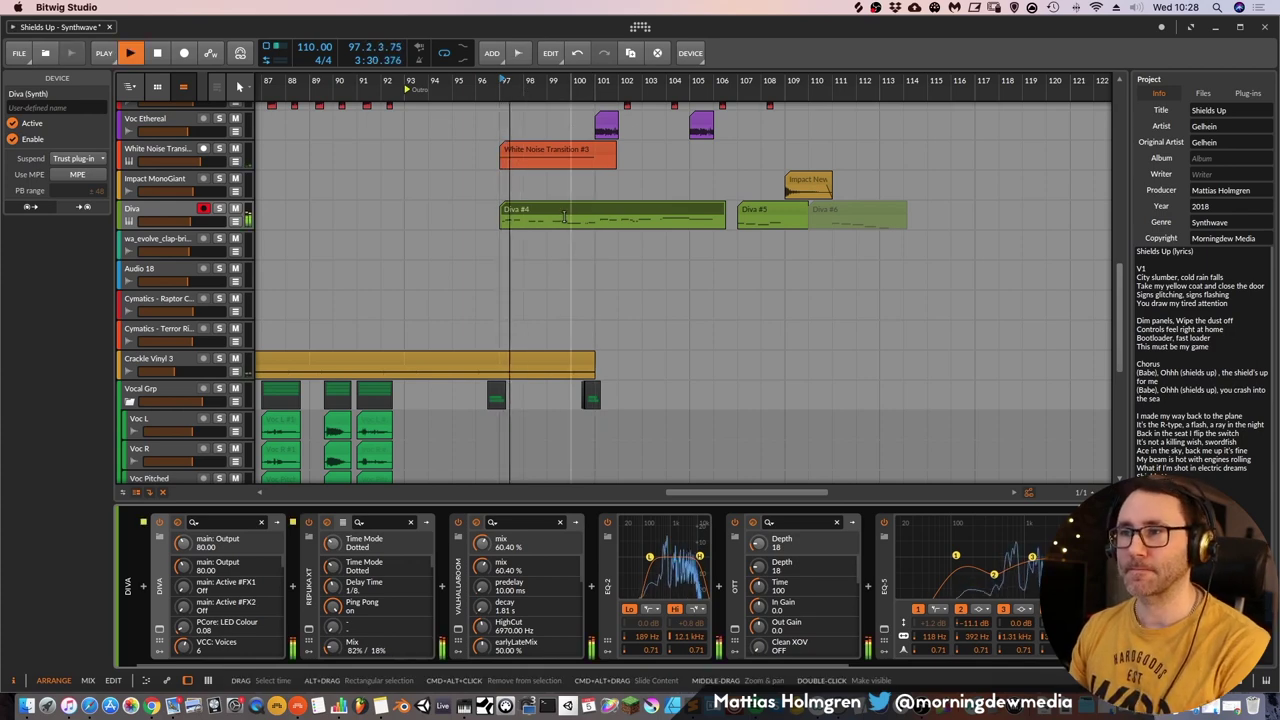
{"action": "key", "text": "e"}
{"action": "left_click_drag", "start_coordinate": [455, 373], "coordinate": [494, 465]}
{"action": "scroll", "coordinate": [549, 537], "scroll_direction": "down", "scroll_amount": 2}
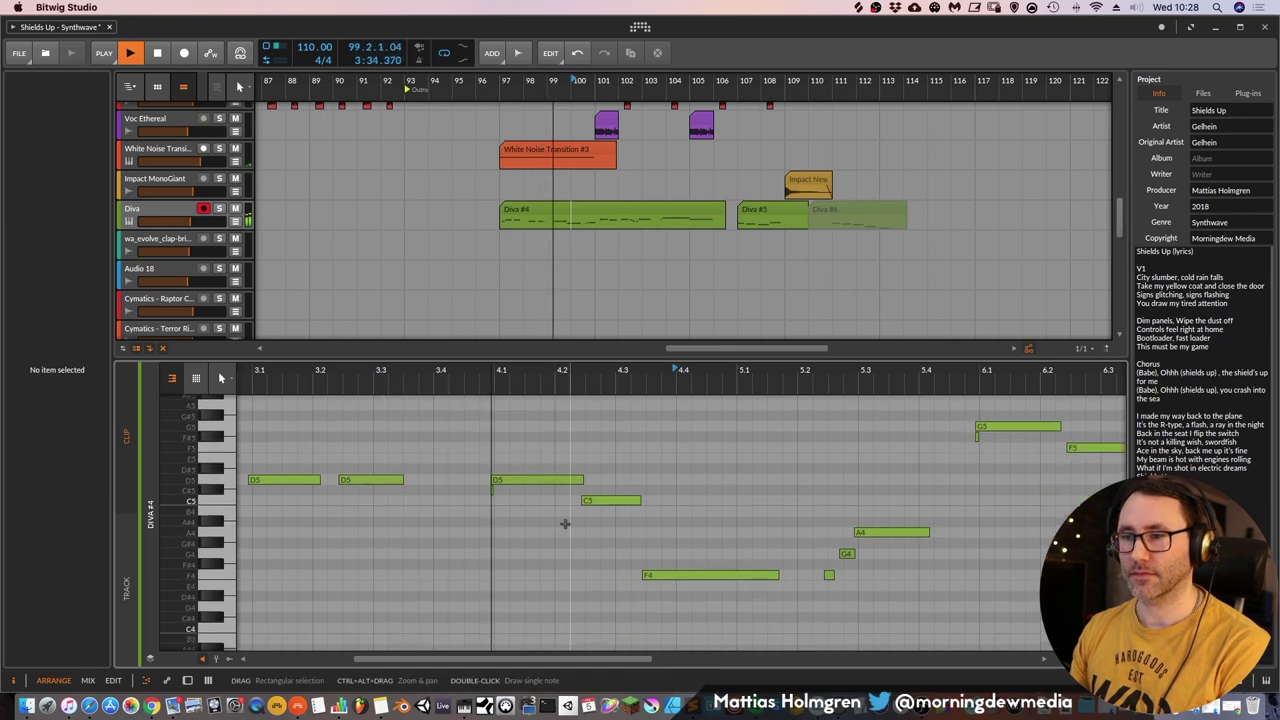
{"action": "left_click_drag", "start_coordinate": [721, 373], "coordinate": [506, 281]}
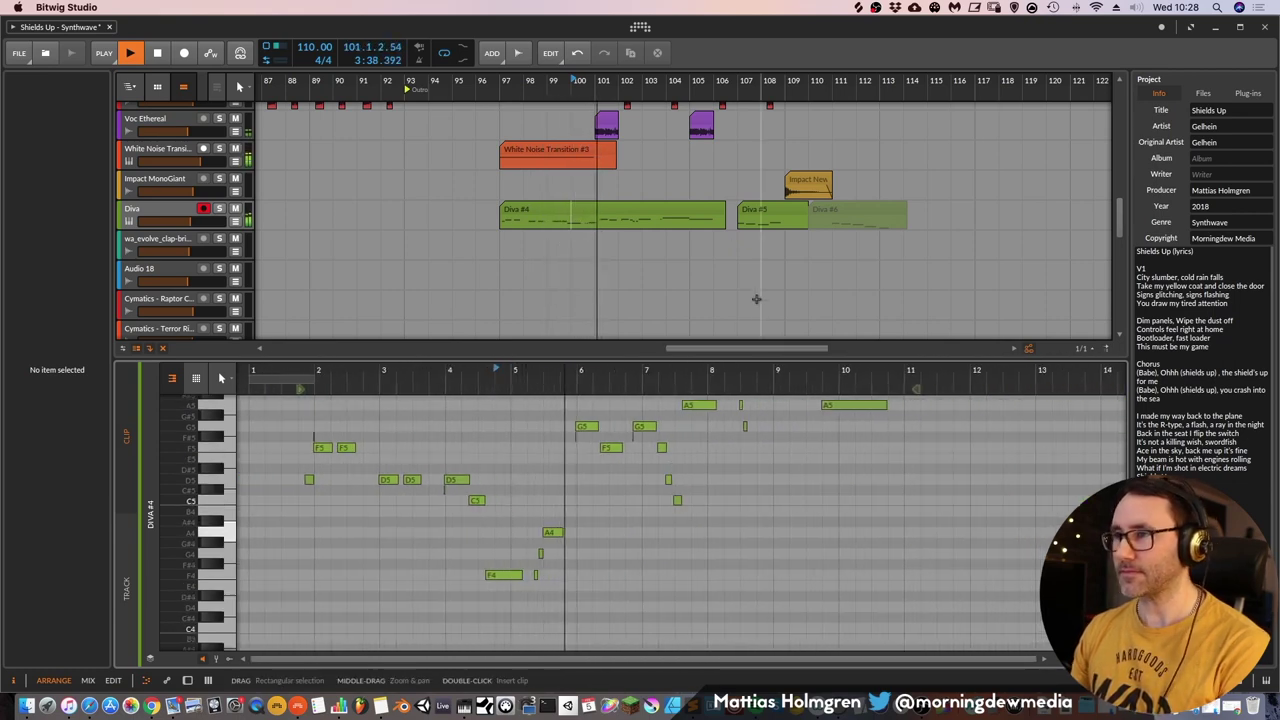
{"action": "scroll", "coordinate": [734, 302], "scroll_direction": "up", "scroll_amount": 5}
{"action": "scroll", "coordinate": [730, 295], "scroll_direction": "down", "scroll_amount": 6}
{"action": "scroll", "coordinate": [723, 288], "scroll_direction": "up", "scroll_amount": 1}
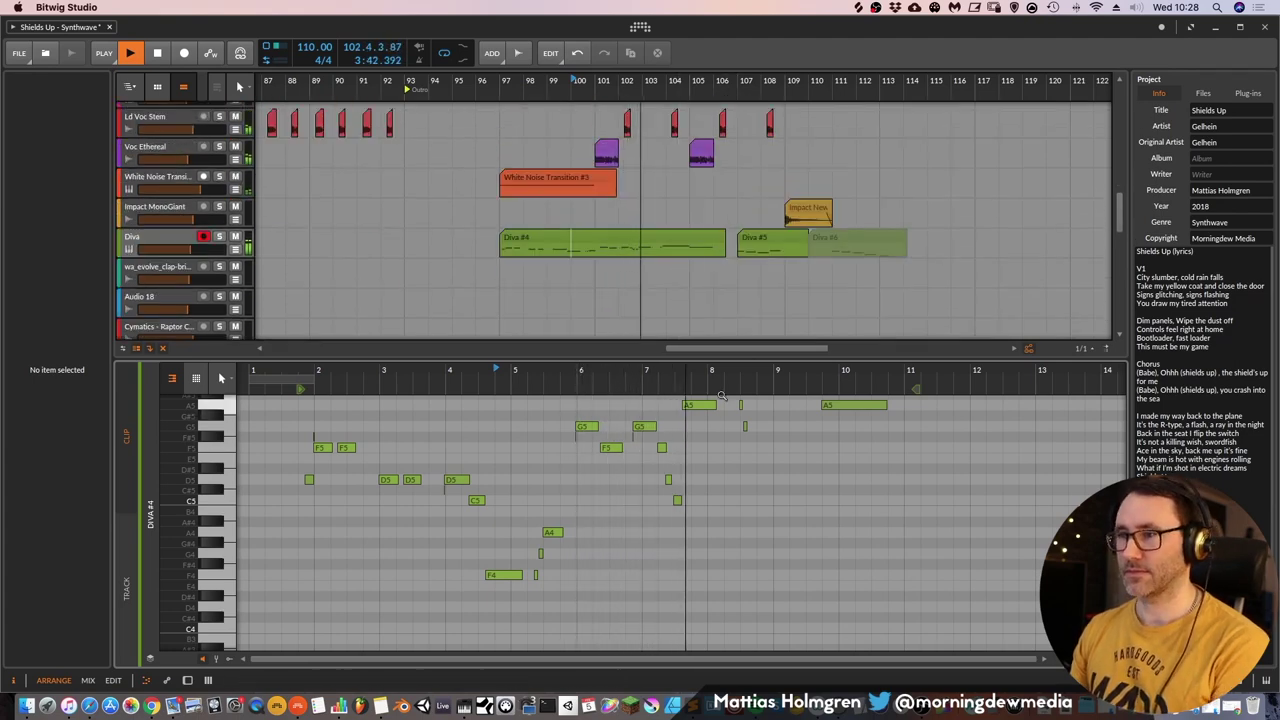
{"action": "scroll", "coordinate": [740, 445], "scroll_direction": "up", "scroll_amount": 3}
{"action": "double_click", "coordinate": [791, 477]}
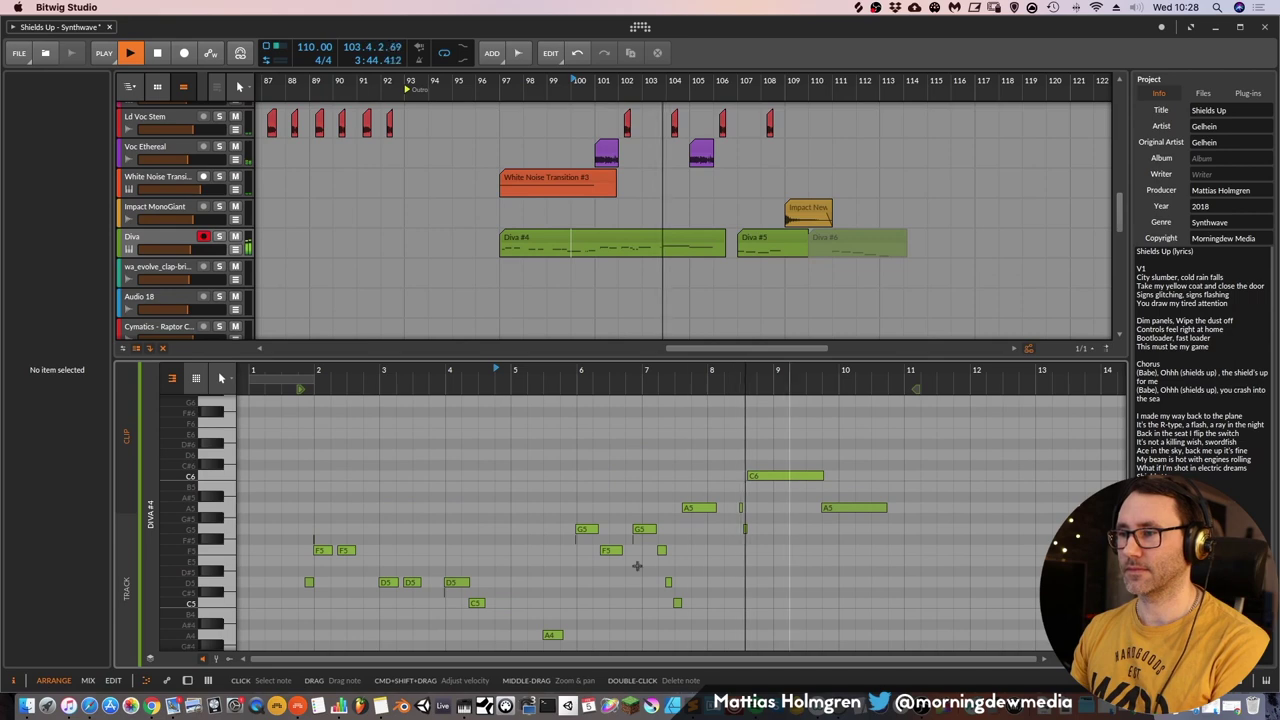
Show the velocity lane beneath the Diva #4 notes to inspect their velocities, and hide it again
{"action": "left_click", "coordinate": [231, 664]}
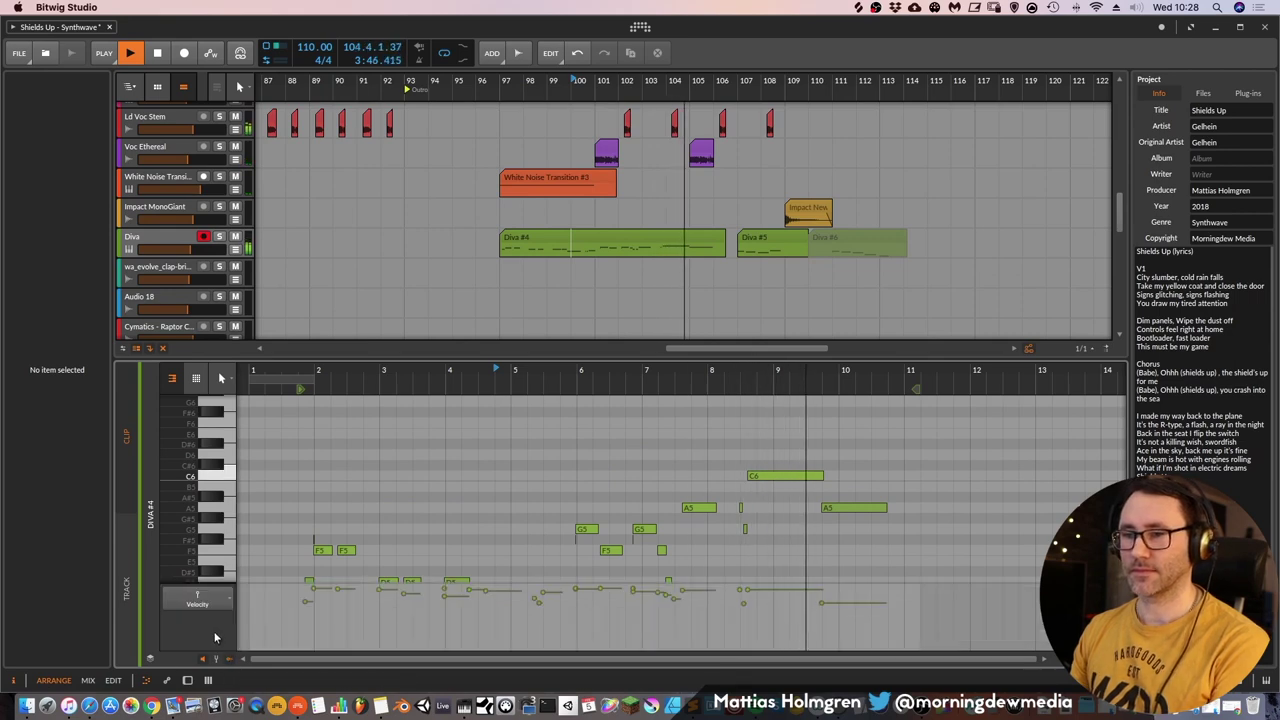
{"action": "left_click", "coordinate": [220, 603]}
{"action": "left_click", "coordinate": [219, 604]}
{"action": "left_click", "coordinate": [230, 663]}
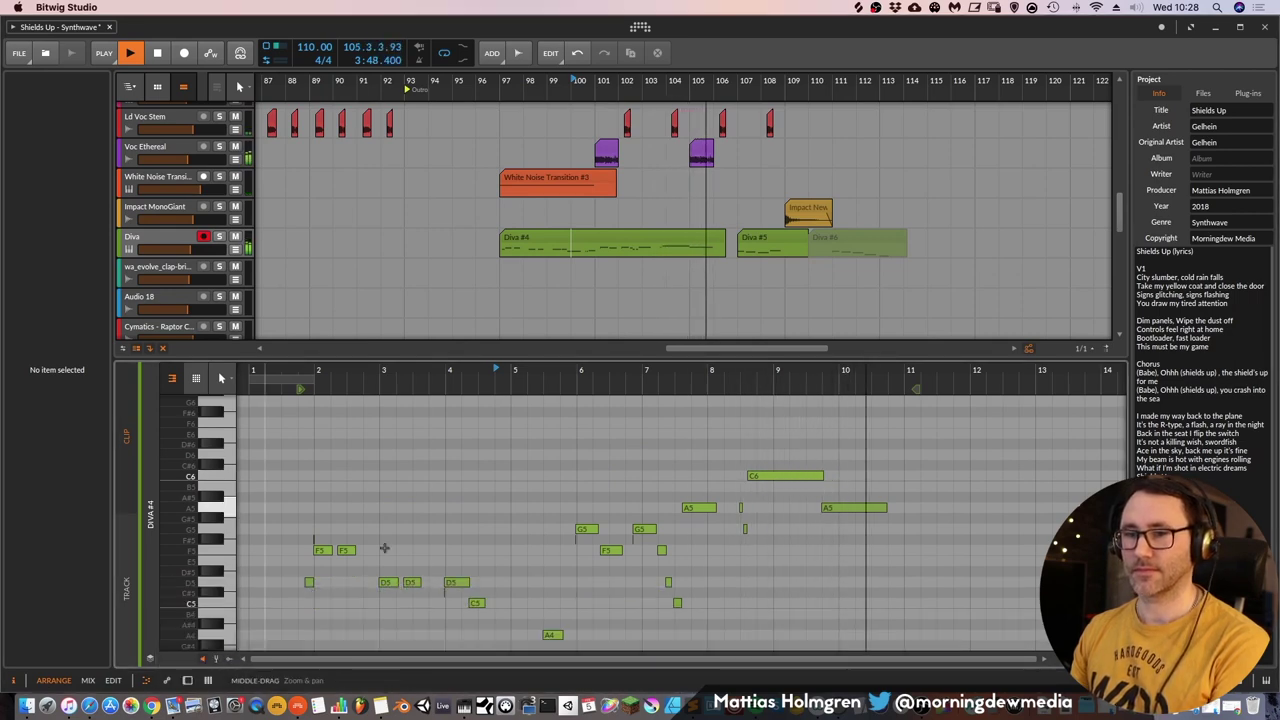
Show the Diva device chain and look through the synth, bass, vocal and lead tracks while the Outro plays out, and stop playback
{"action": "key", "text": "d"}
{"action": "left_click_drag", "start_coordinate": [736, 90], "coordinate": [646, 48]}
{"action": "scroll", "coordinate": [645, 280], "scroll_direction": "up", "scroll_amount": 10}
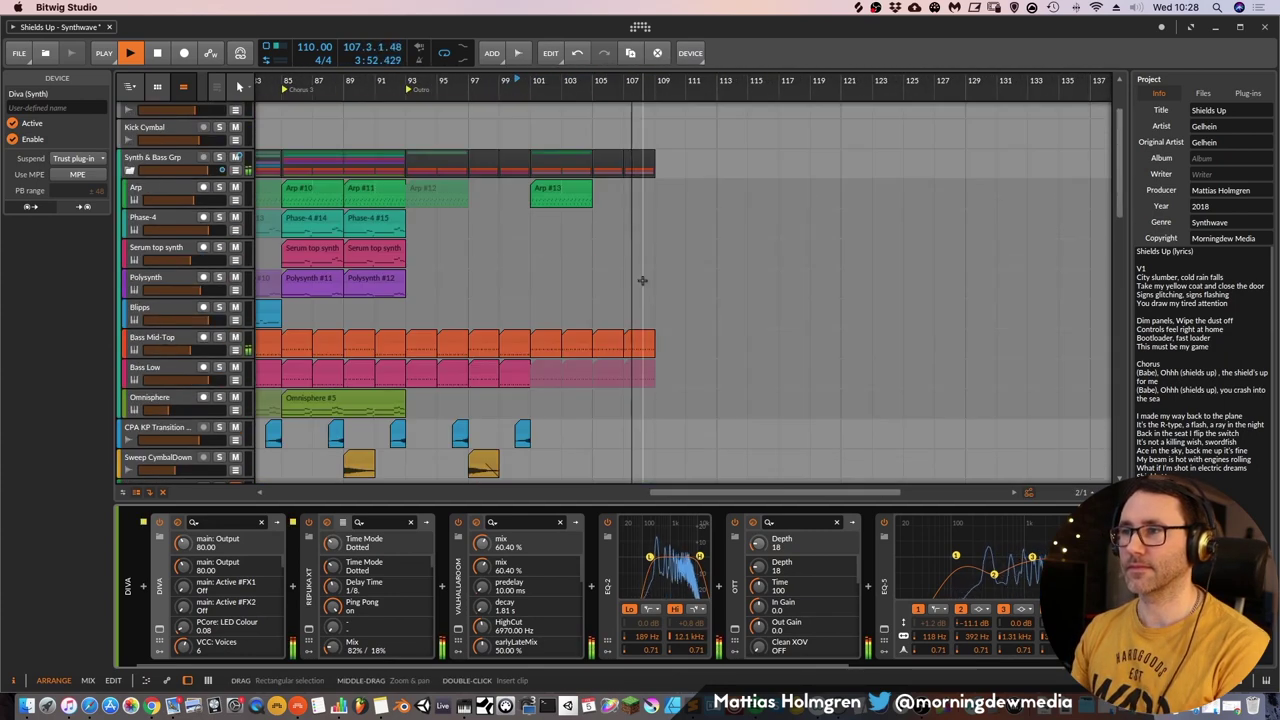
{"action": "scroll", "coordinate": [666, 257], "scroll_direction": "up", "scroll_amount": 3}
{"action": "scroll", "coordinate": [650, 258], "scroll_direction": "down", "scroll_amount": 5}
{"action": "scroll", "coordinate": [646, 260], "scroll_direction": "down", "scroll_amount": 5}
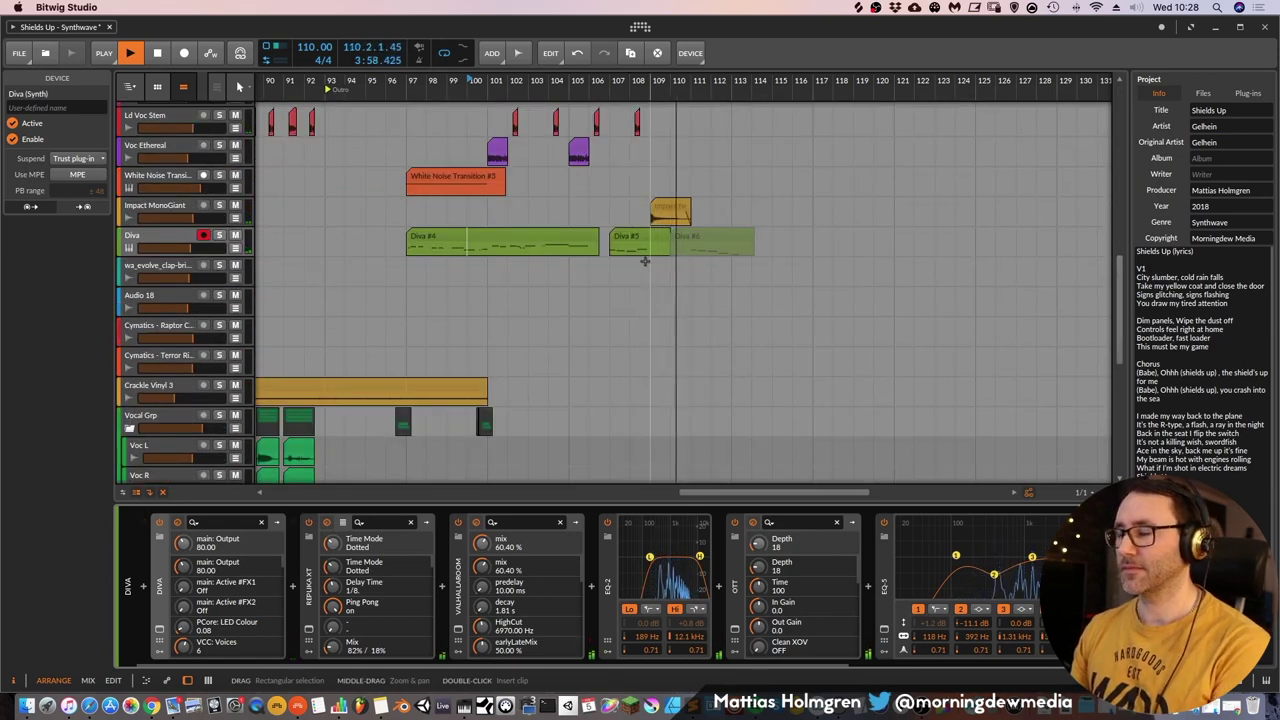
{"action": "key", "text": "space"}
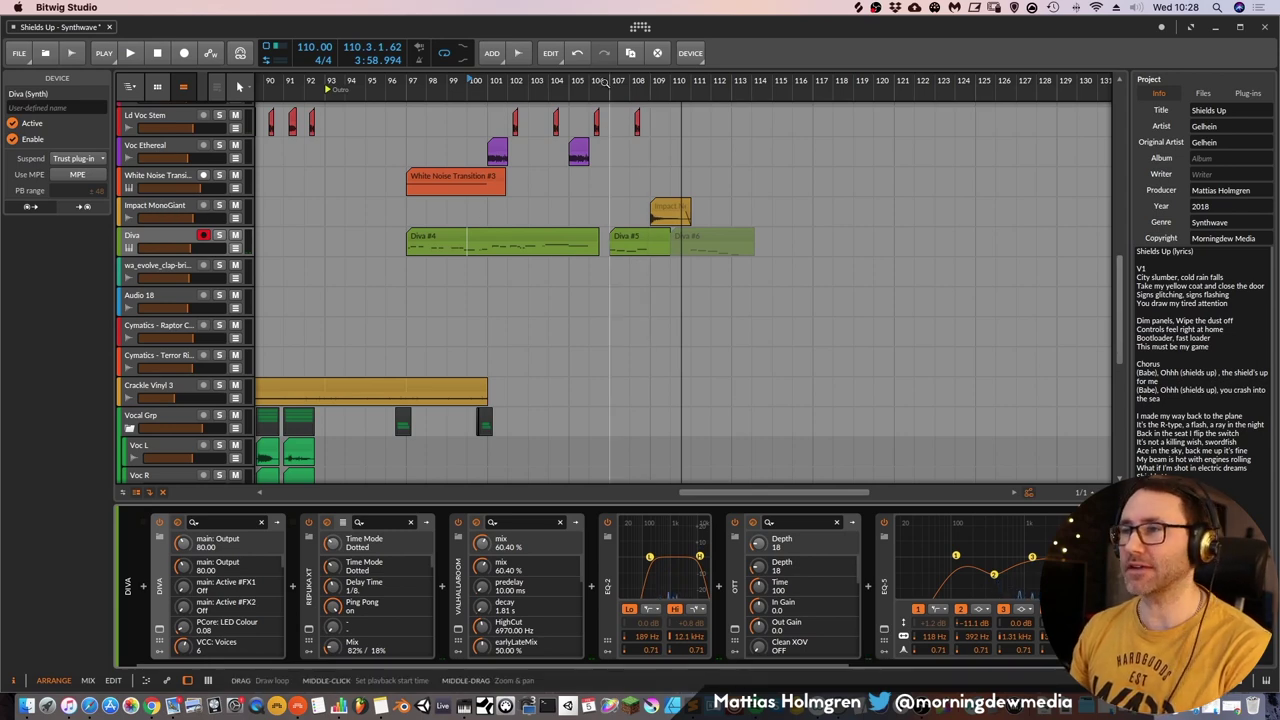
Return to the drum and synth tracks and bring the whole song from Intro to Outro into view in the arranger
{"action": "scroll", "coordinate": [641, 371], "scroll_direction": "up", "scroll_amount": 3}
{"action": "scroll", "coordinate": [641, 371], "scroll_direction": "up", "scroll_amount": 3}
{"action": "scroll", "coordinate": [630, 350], "scroll_direction": "up", "scroll_amount": 5}
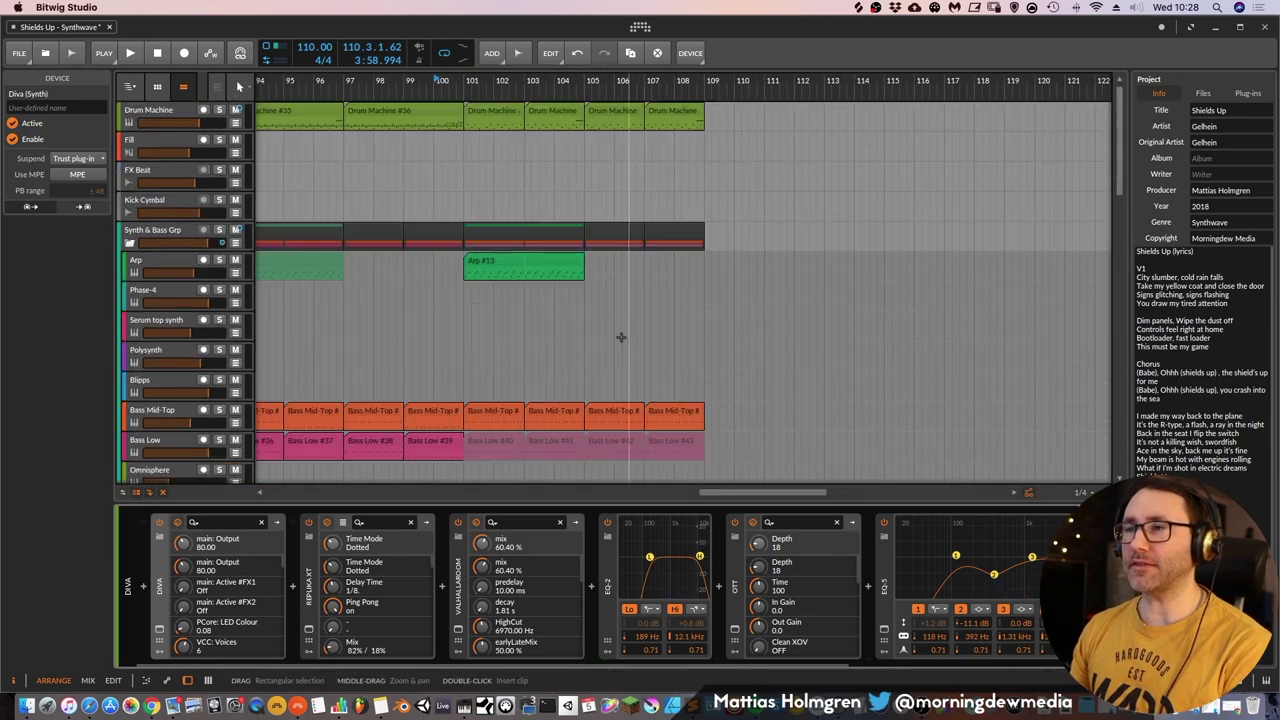
{"action": "left_click_drag", "start_coordinate": [507, 88], "coordinate": [960, 171]}
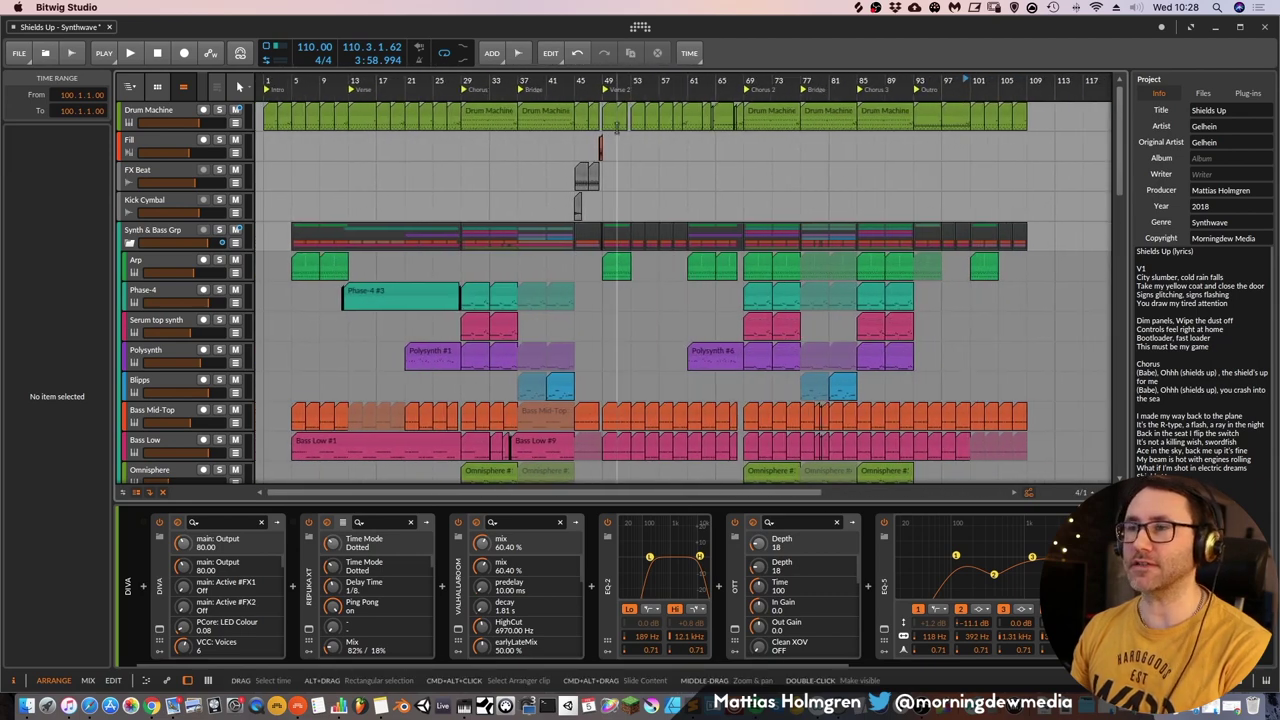